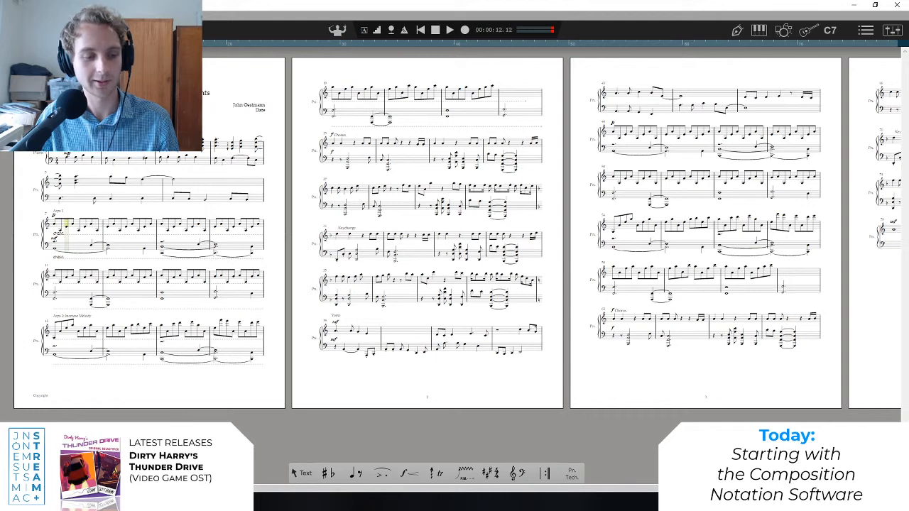
# Switch to Chrome to view the ArchDaily image of the building at night, and return to the score.
pyautogui.moveTo(105, 502)
pyautogui.click(104, 462)
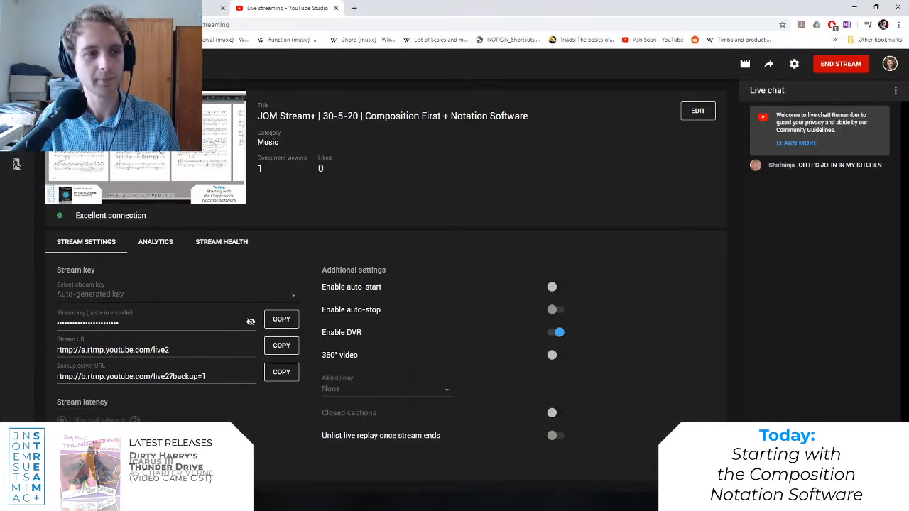
pyautogui.click(170, 8)
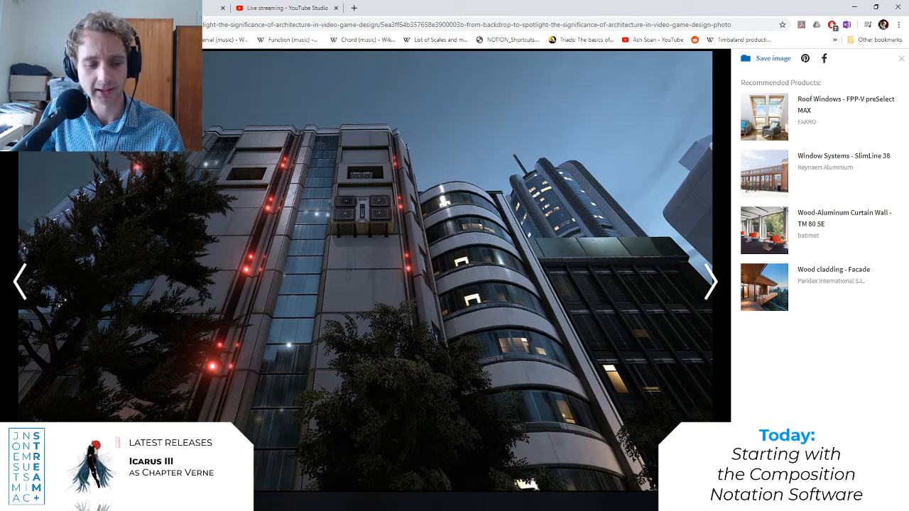
pyautogui.click(119, 501)
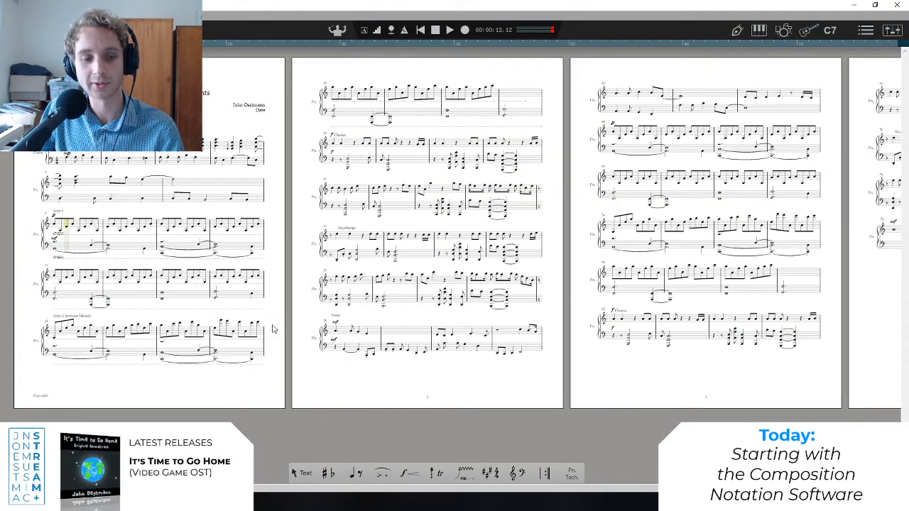
# Play back the piano score and arrange its window side by side with the ArchDaily building image.
pyautogui.moveTo(257, 490)
pyautogui.mouseDown()
pyautogui.moveTo(344, 492)
pyautogui.moveTo(250, 489)
pyautogui.mouseUp()
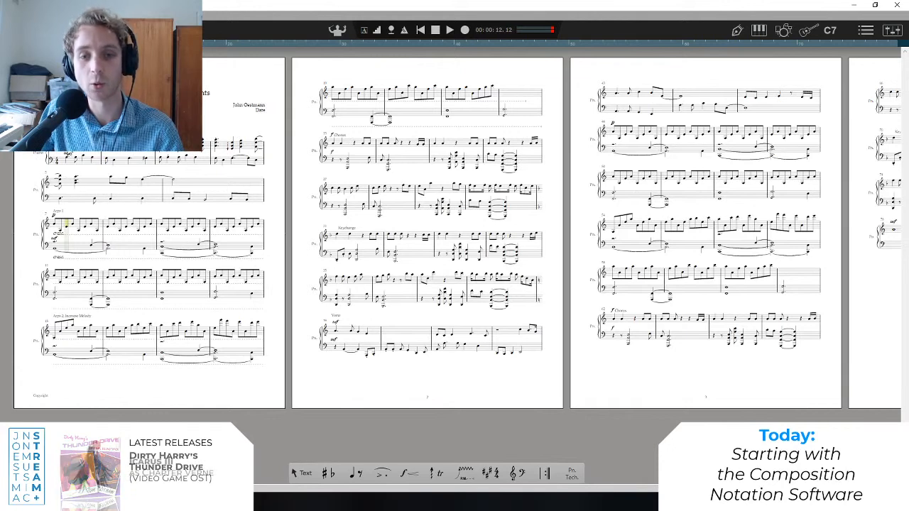
pyautogui.press('space')
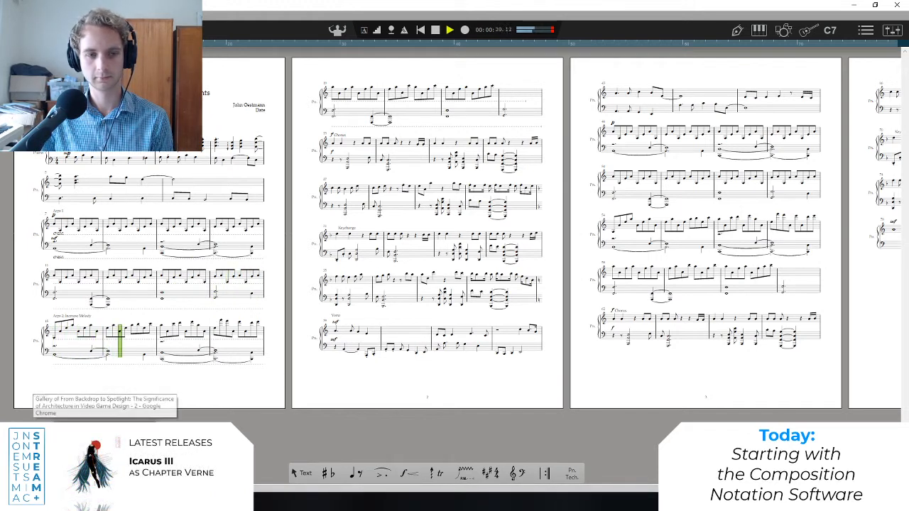
pyautogui.moveTo(401, 3); pyautogui.dragTo(0, 40)
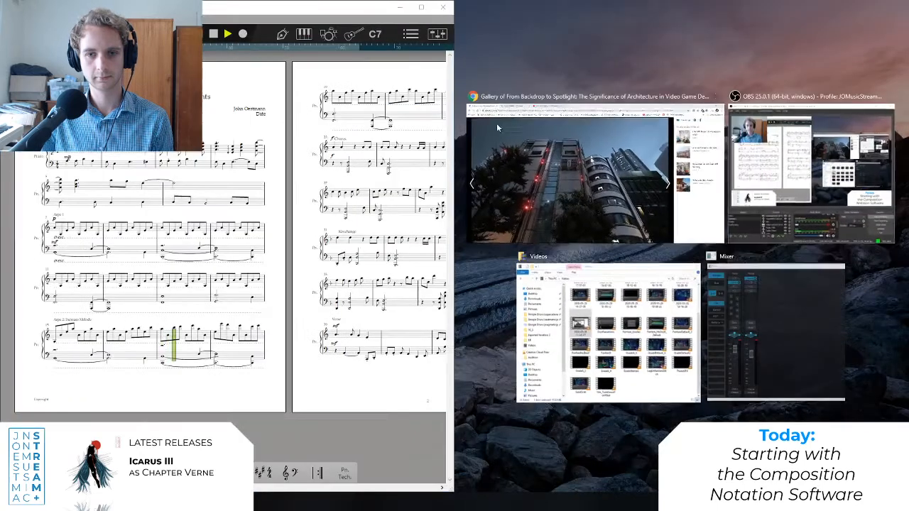
pyautogui.click(537, 158)
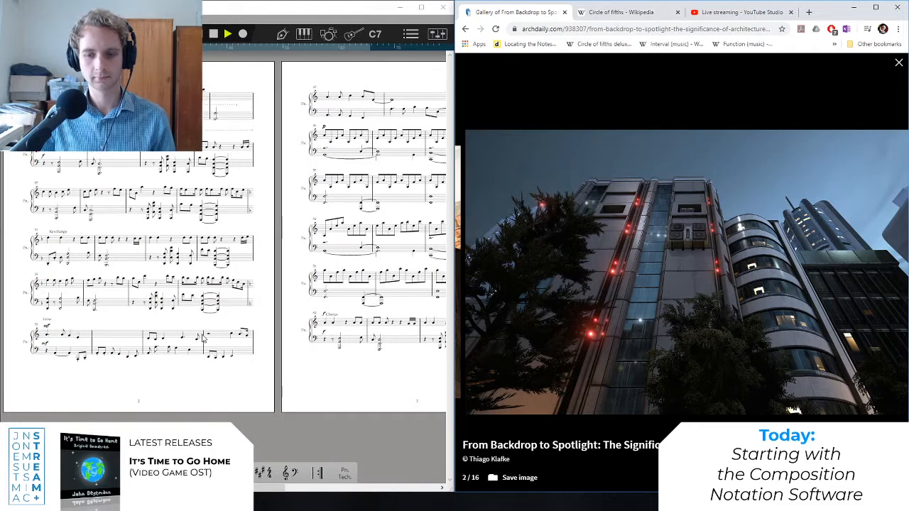
pyautogui.scroll(3, 216, 411)
pyautogui.moveTo(303, 207); pyautogui.dragTo(360, 298)
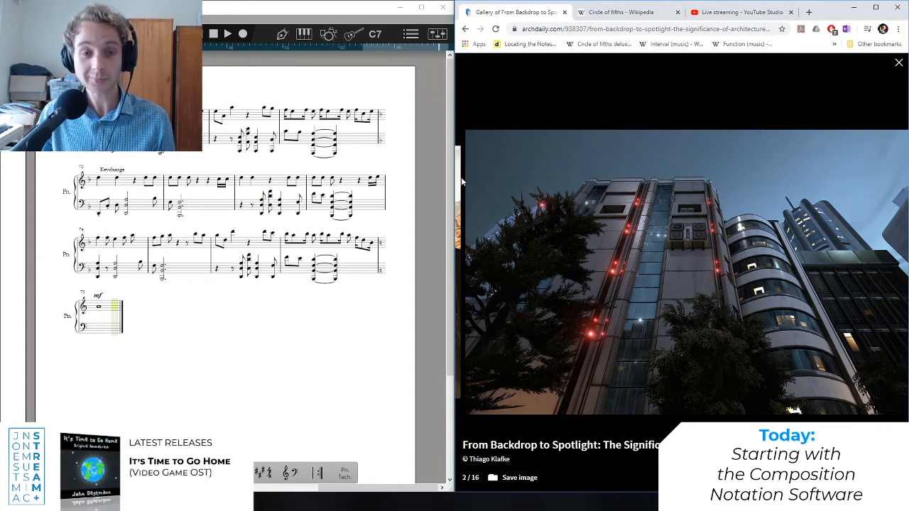
# Maximise the score window and return to the opening bars on the first page.
pyautogui.click(421, 8)
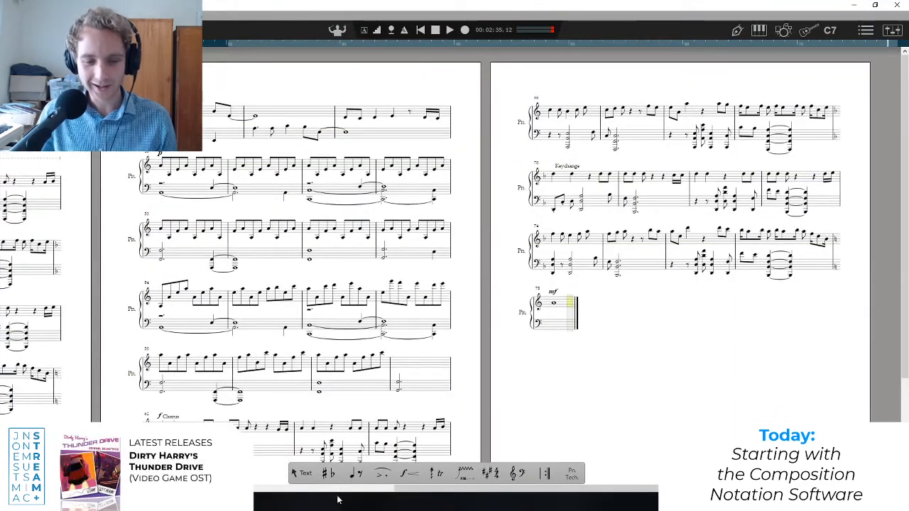
pyautogui.moveTo(402, 489); pyautogui.dragTo(260, 489)
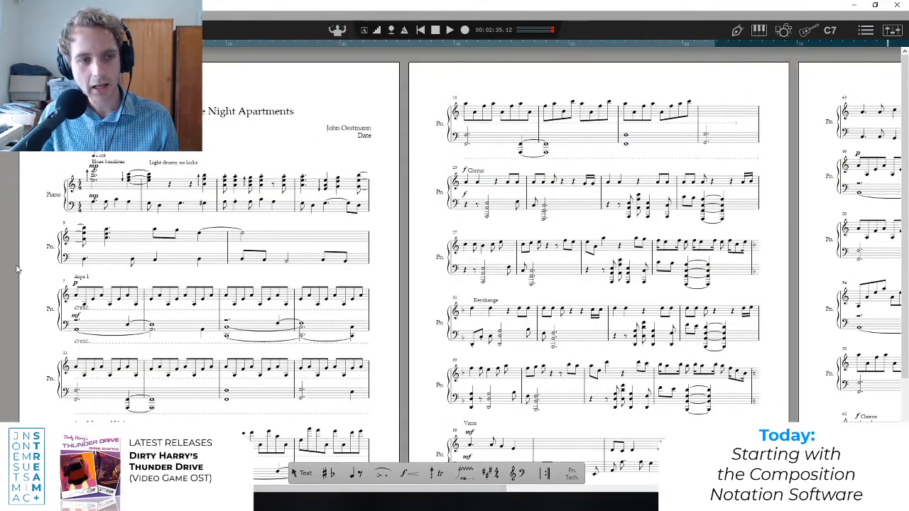
pyautogui.scroll(-3, 32, 225)
pyautogui.scroll(3, 39, 232)
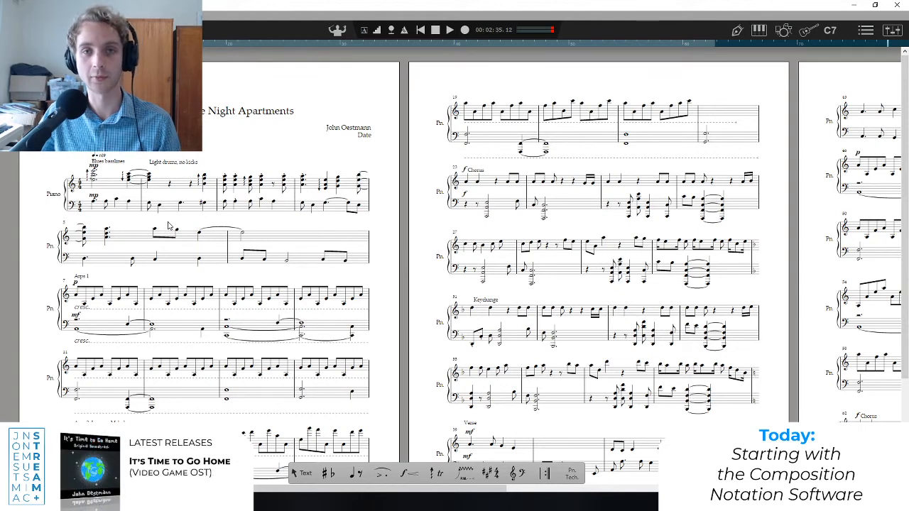
pyautogui.scroll(2, 169, 226)
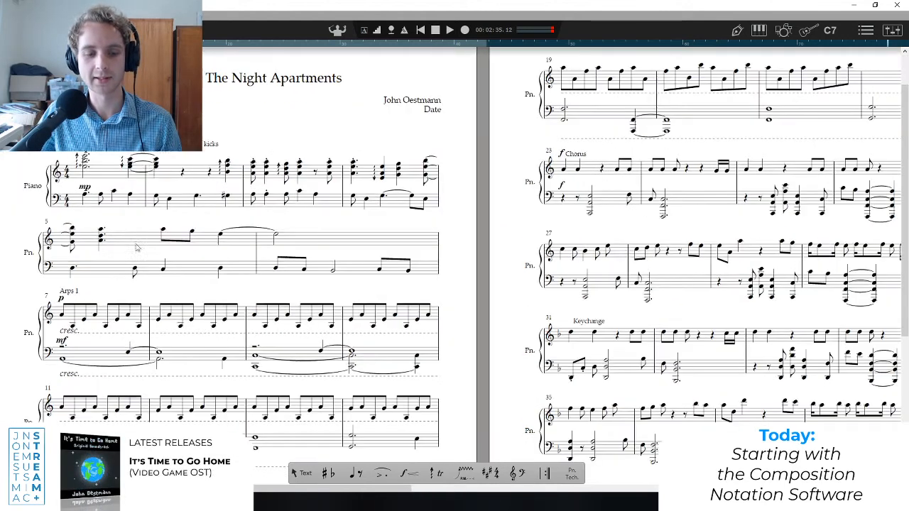
pyautogui.moveTo(256, 489); pyautogui.dragTo(238, 489)
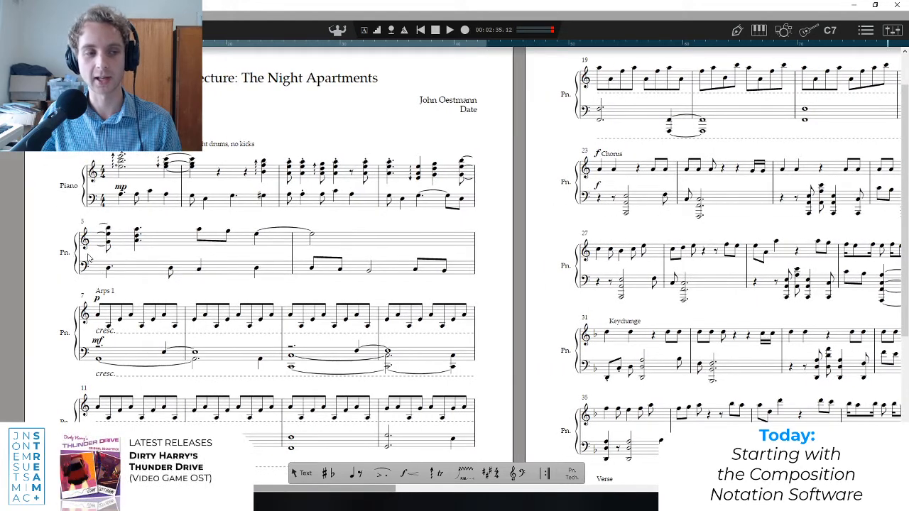
# Examine the introduction in bars 1 to 6 and the Arps 1 section on the first page.
pyautogui.scroll(1, 85, 255)
pyautogui.scroll(1, 75, 259)
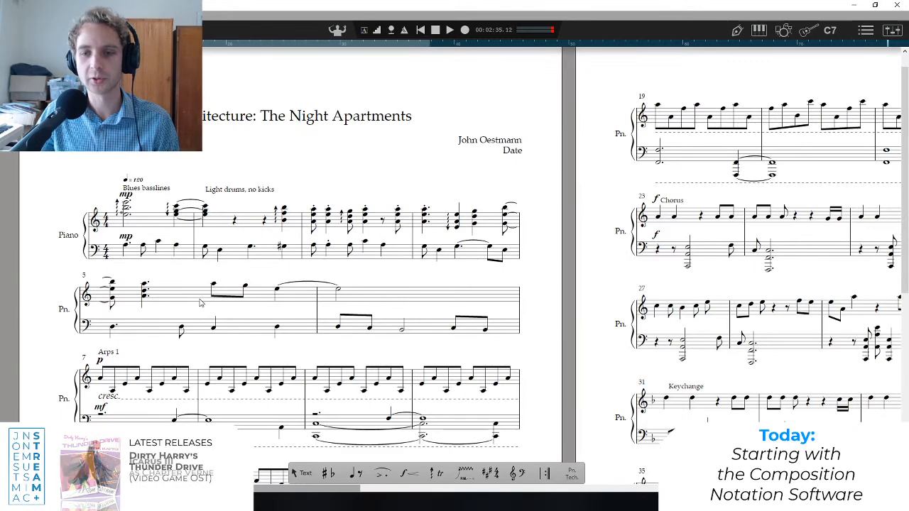
pyautogui.scroll(-2, 120, 294)
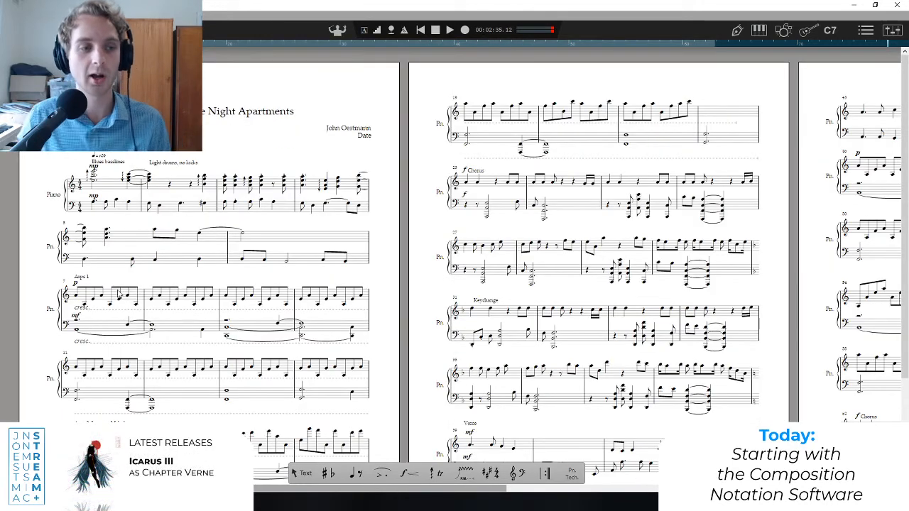
pyautogui.scroll(-2, 118, 294)
pyautogui.scroll(2, 115, 285)
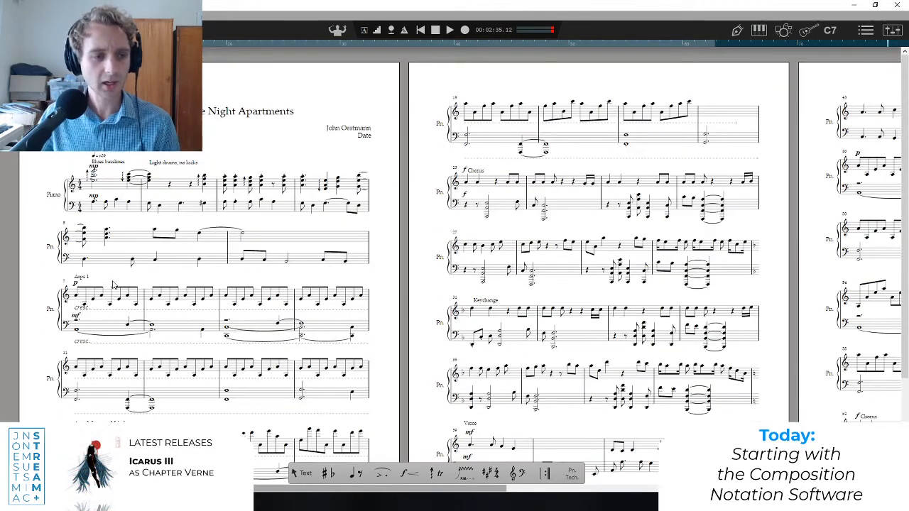
pyautogui.scroll(-2, 114, 284)
pyautogui.scroll(2, 107, 213)
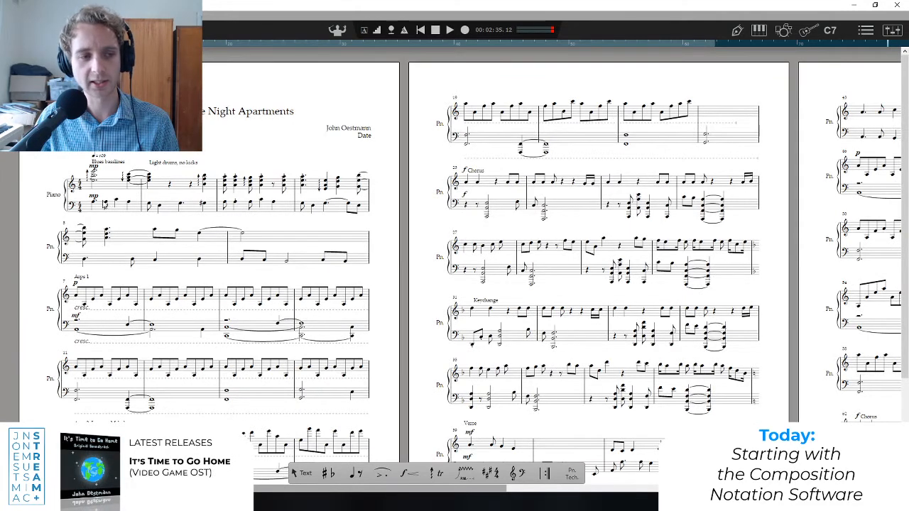
# Set the playback position to the first chord and inspect the "Blues basslines" and "Light drums, no kicks" annotations.
pyautogui.click(93, 194)
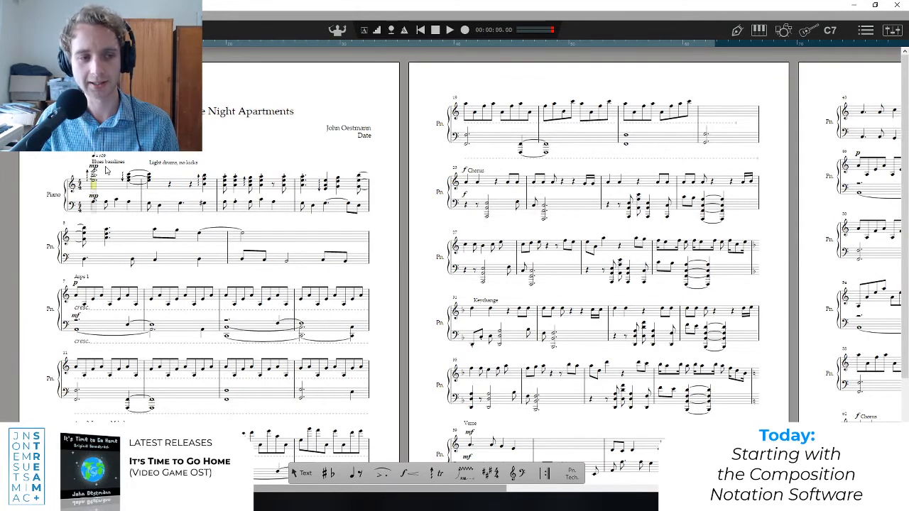
pyautogui.scroll(5, 102, 165)
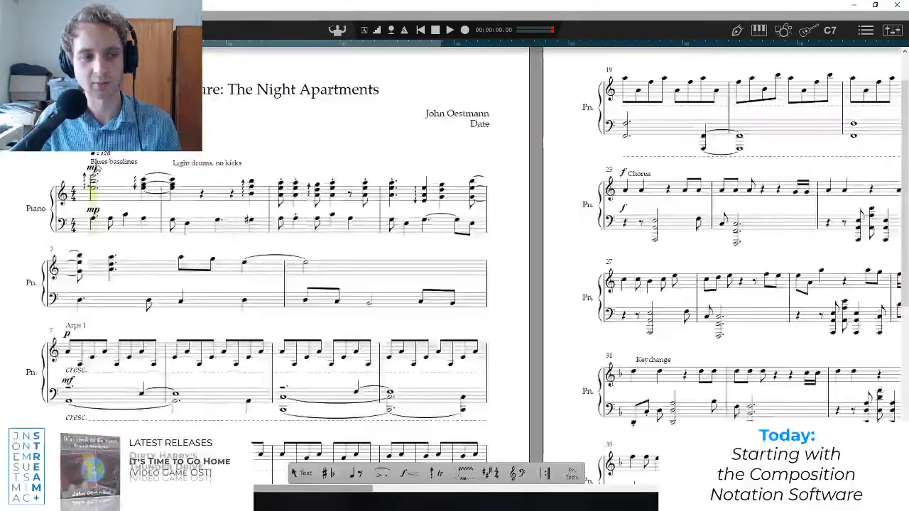
pyautogui.hscroll(-4, 158, 398)
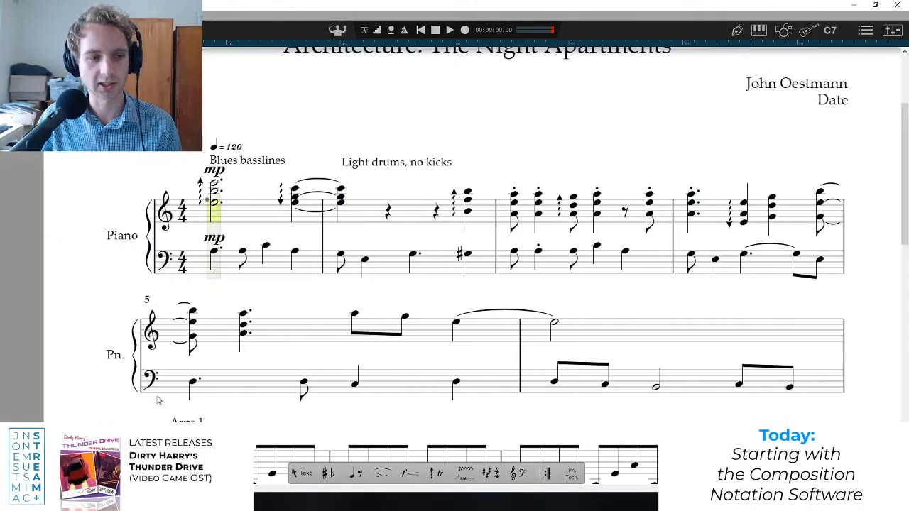
pyautogui.scroll(5, 164, 215)
pyautogui.scroll(-3, 166, 236)
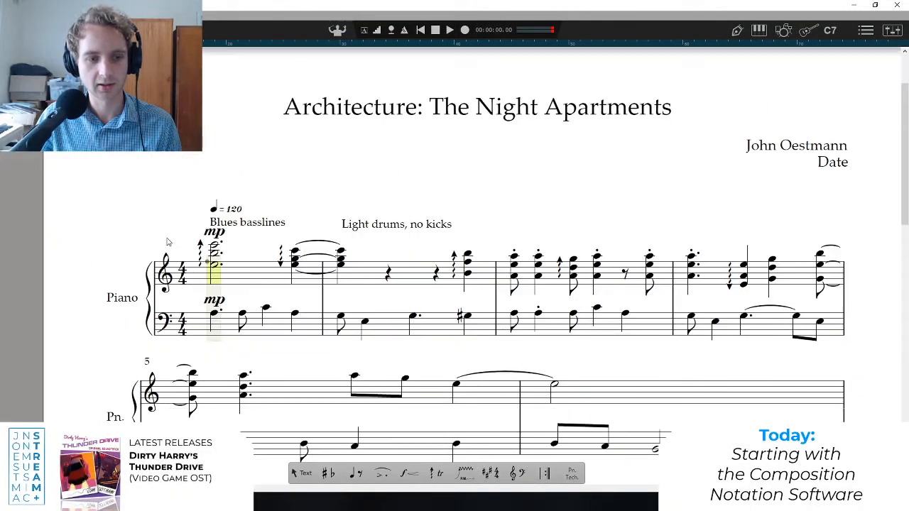
pyautogui.click(249, 224)
pyautogui.click(392, 225)
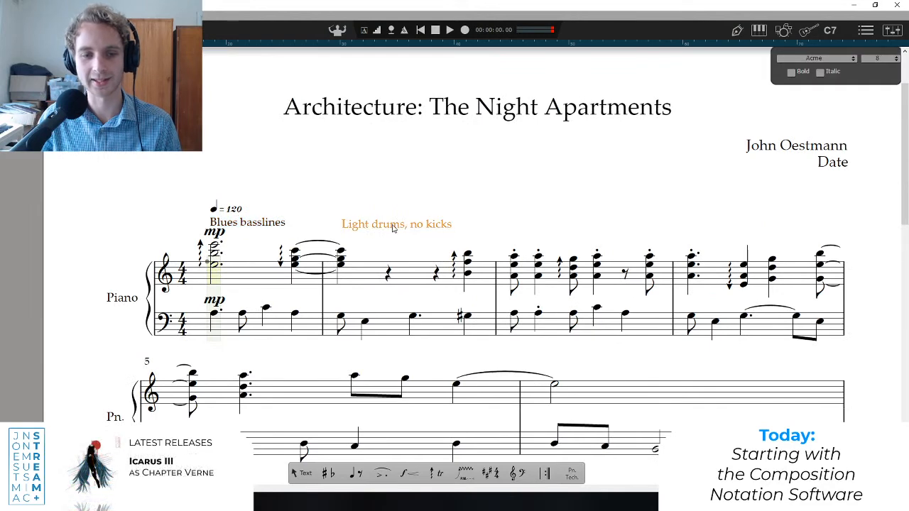
pyautogui.click(247, 225)
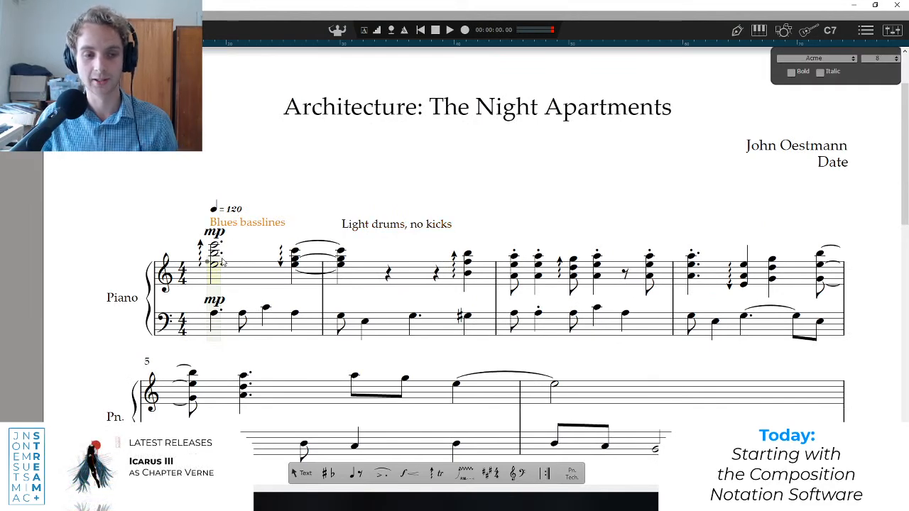
pyautogui.press('Escape')
# Play the opening of bar 1 briefly and reset the playback position to the first bass note.
pyautogui.press('space')
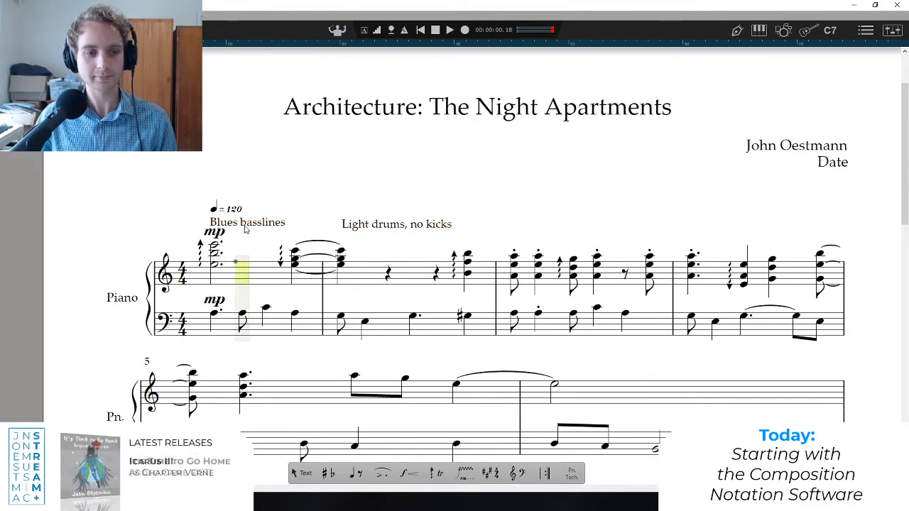
pyautogui.click(245, 225)
pyautogui.scroll(-1, 161, 279)
pyautogui.click(156, 300)
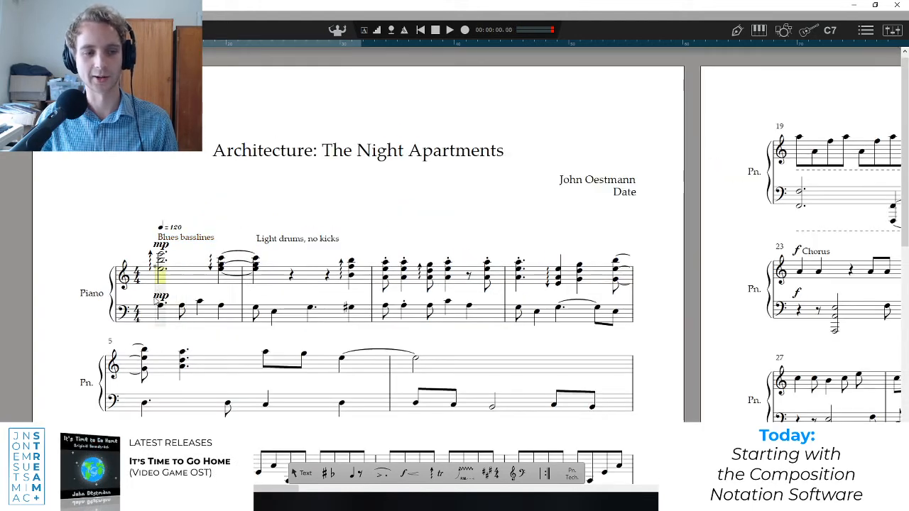
pyautogui.press('space')
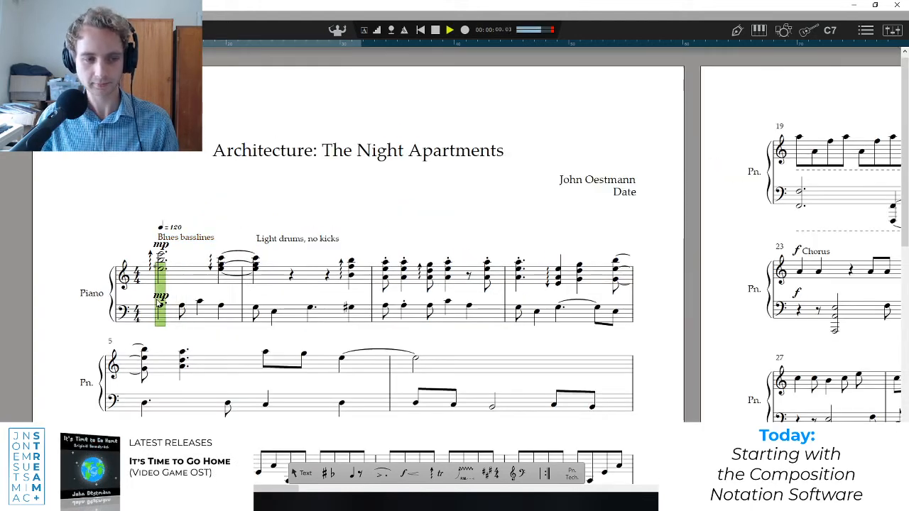
pyautogui.press('space')
pyautogui.click(157, 304)
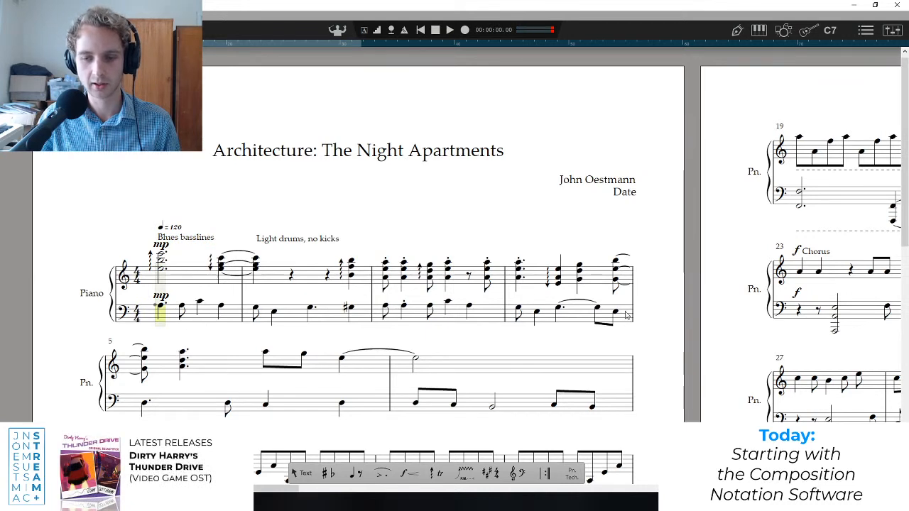
# Select the bass staff in bars 1 to 6 and listen to the passage.
pyautogui.moveTo(150, 316)
pyautogui.mouseDown()
pyautogui.moveTo(631, 320)
pyautogui.moveTo(610, 412)
pyautogui.mouseUp()
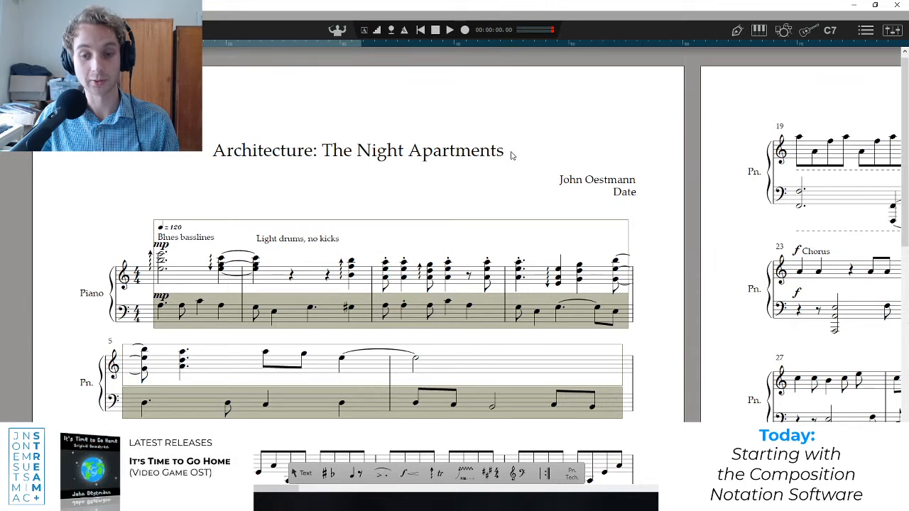
pyautogui.press('space')
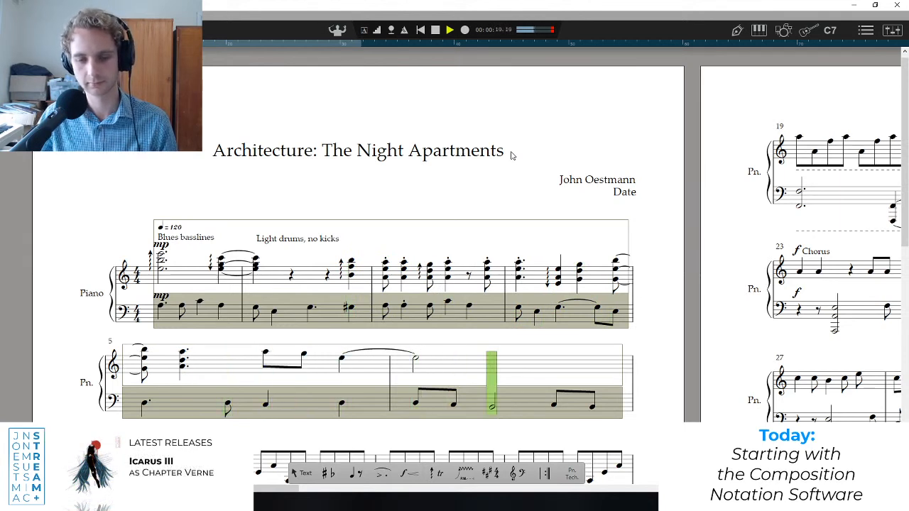
pyautogui.press('space')
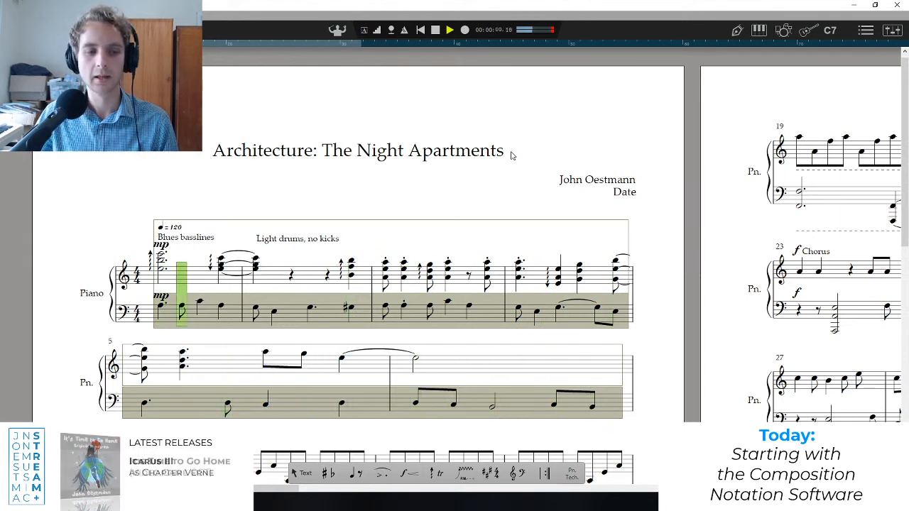
pyautogui.press('space')
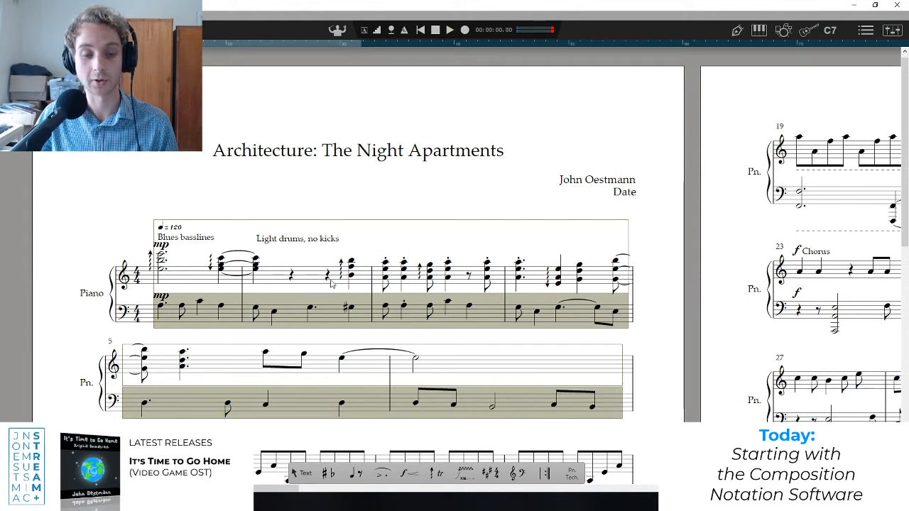
# Play bar 1 from the first treble chord, return the playback position there, and select the treble clef.
pyautogui.click(162, 286)
pyautogui.scroll(-3, 167, 312)
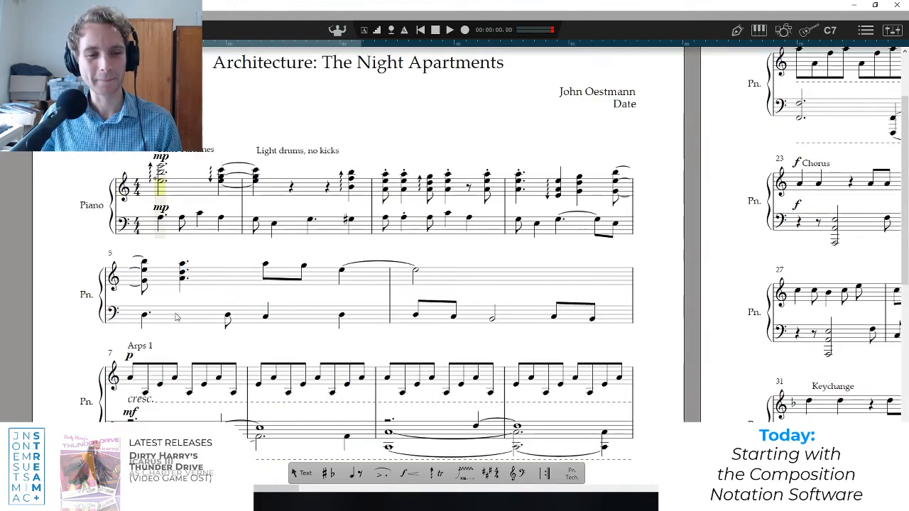
pyautogui.scroll(2, 169, 222)
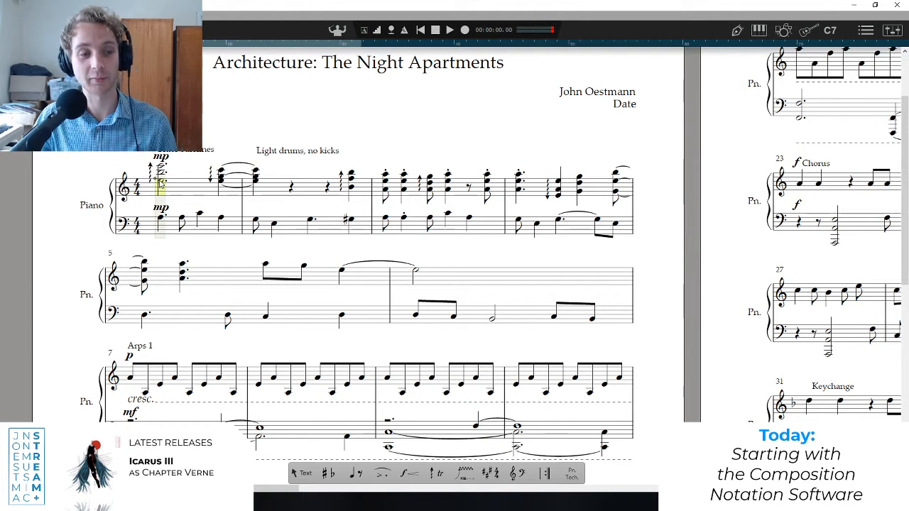
pyautogui.press('space')
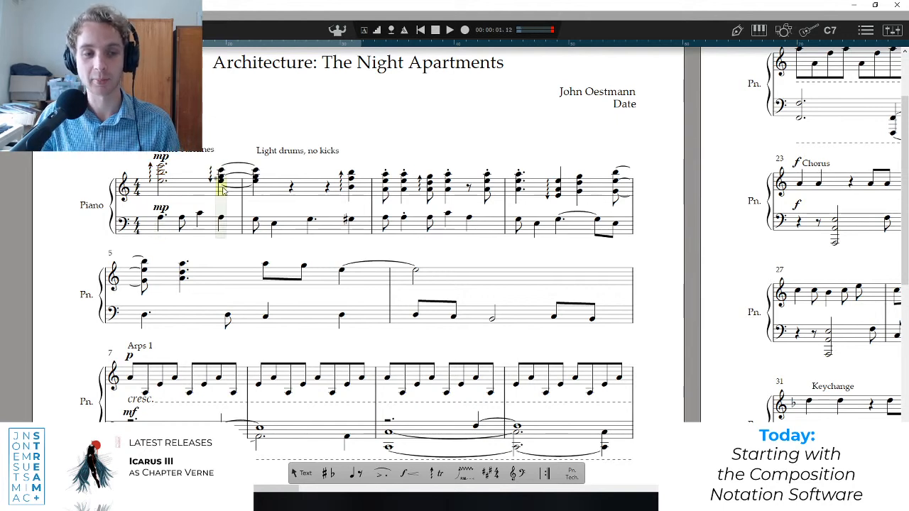
pyautogui.press('space')
pyautogui.click(163, 192)
pyautogui.click(128, 196)
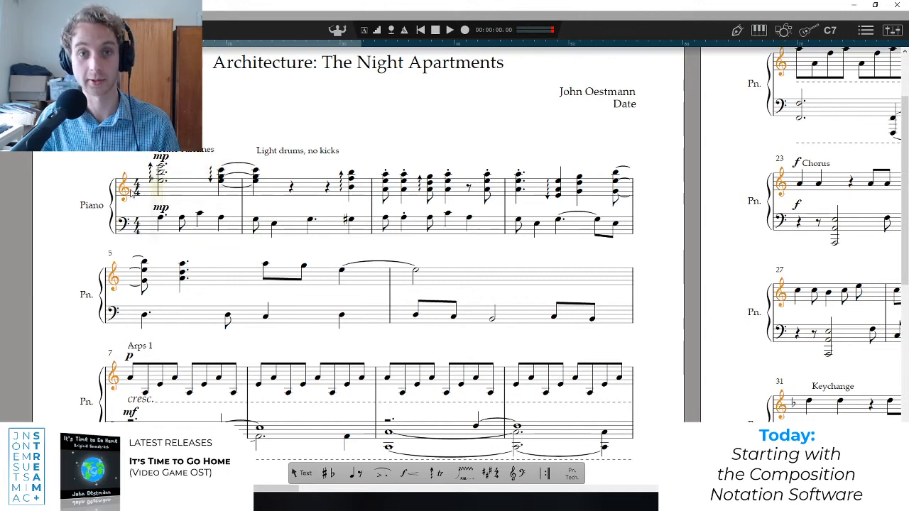
# Move the playback position to the tied treble chord opening bar 2 and return it to the first chord of bar 1.
pyautogui.scroll(2, 208, 281)
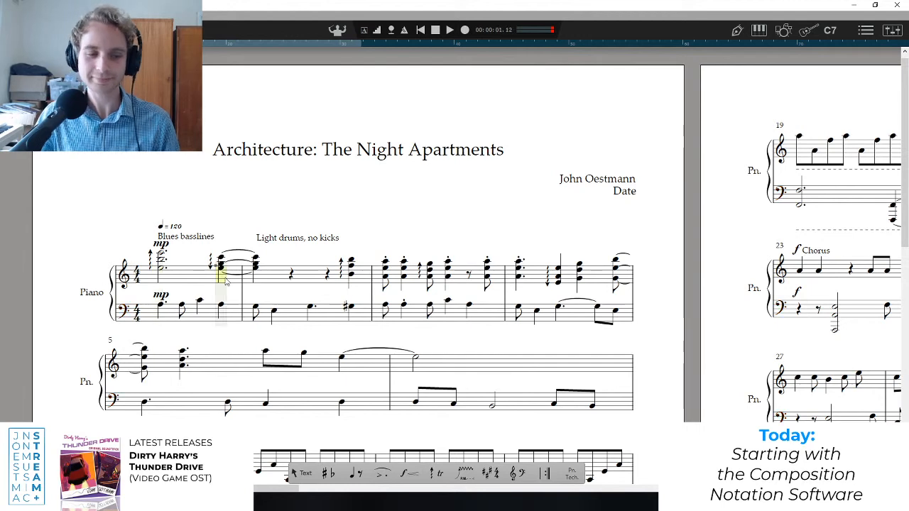
pyautogui.click(262, 281)
pyautogui.click(258, 281)
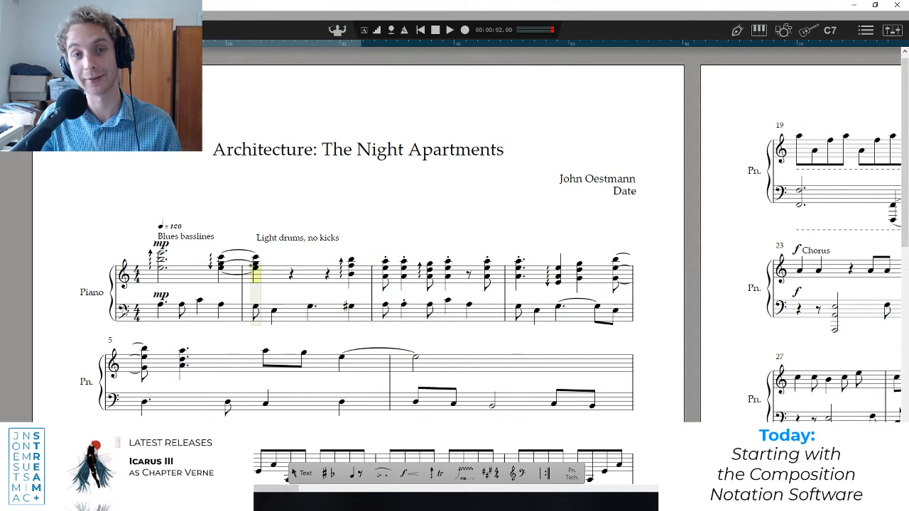
pyautogui.click(123, 311)
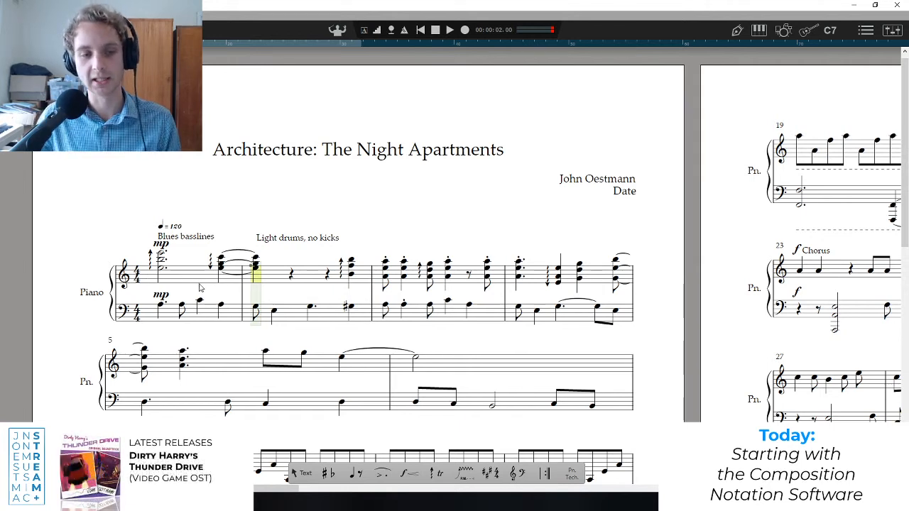
pyautogui.click(162, 281)
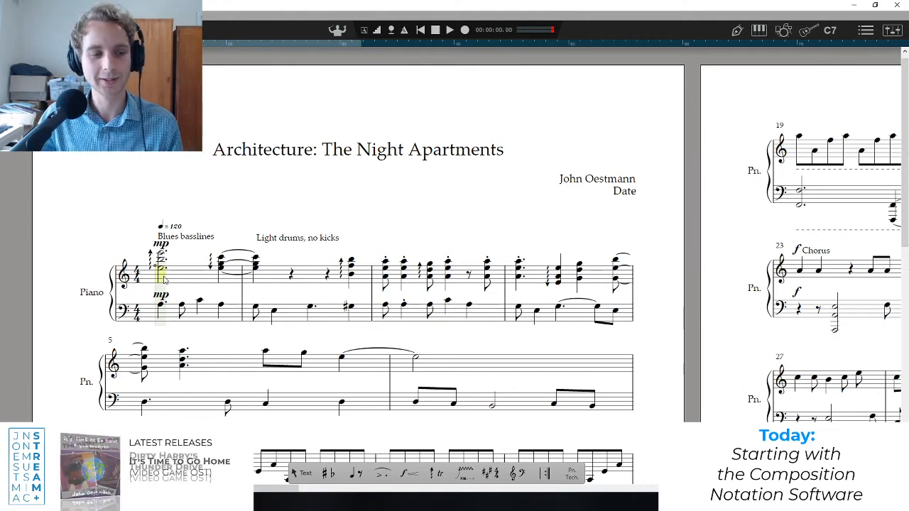
# Select the treble staff across bars 1 to 6 and listen to the chords without the bass.
pyautogui.scroll(-2, 161, 284)
pyautogui.scroll(2, 161, 298)
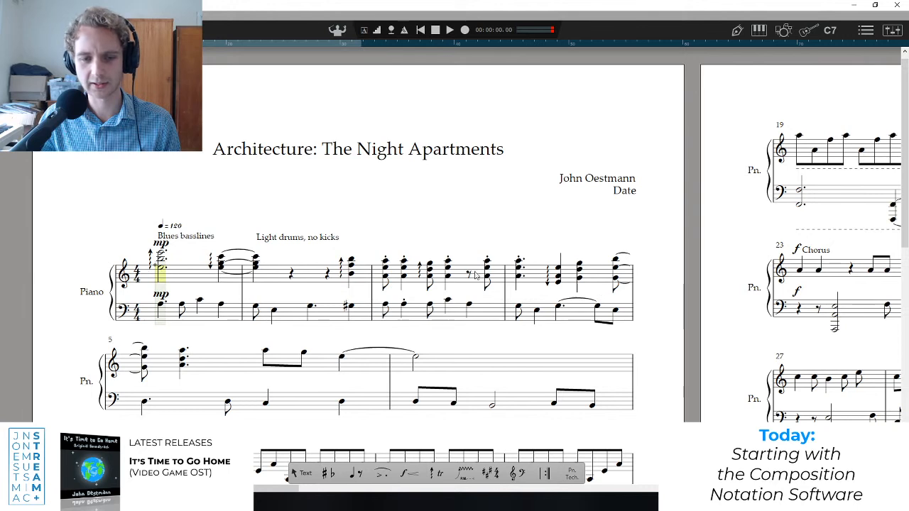
pyautogui.moveTo(154, 279); pyautogui.dragTo(631, 266)
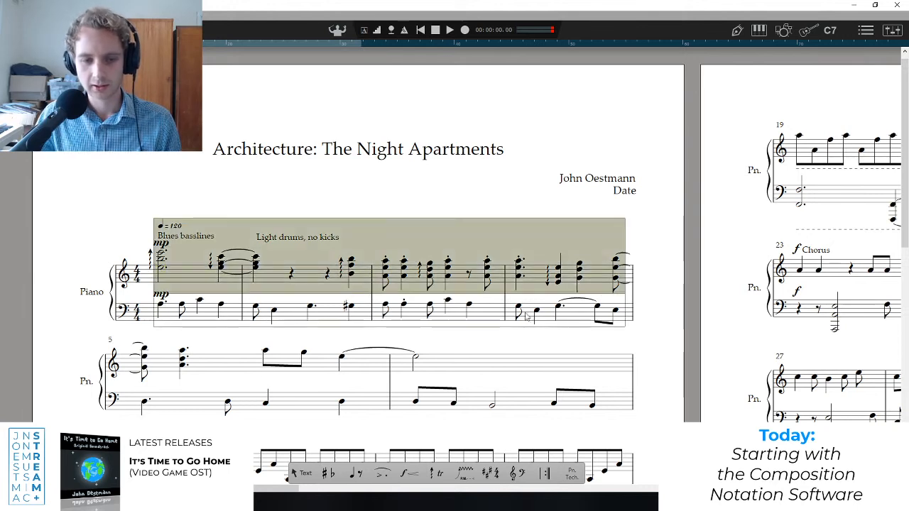
pyautogui.keyDown('shift'); pyautogui.click(420, 357); pyautogui.keyUp('shift')
pyautogui.keyDown('shift'); pyautogui.click(245, 359); pyautogui.keyUp('shift')
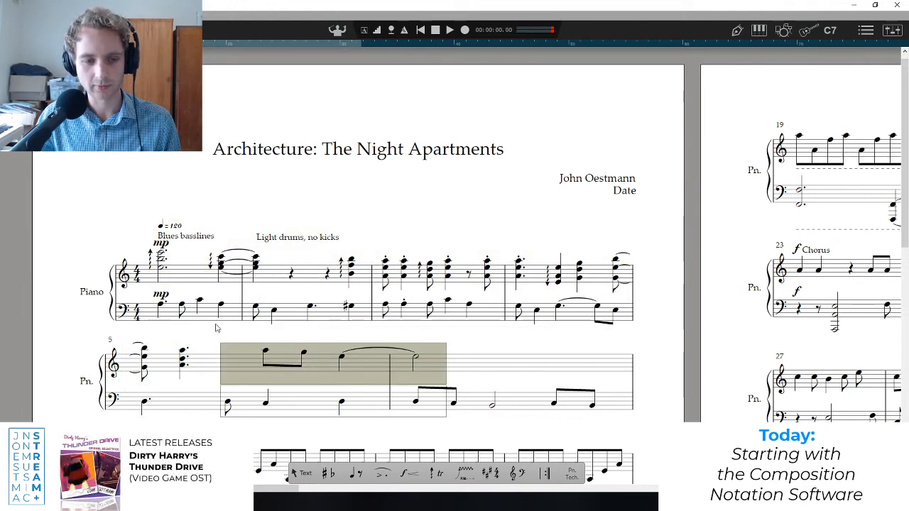
pyautogui.click(464, 363)
pyautogui.moveTo(462, 363); pyautogui.dragTo(257, 367)
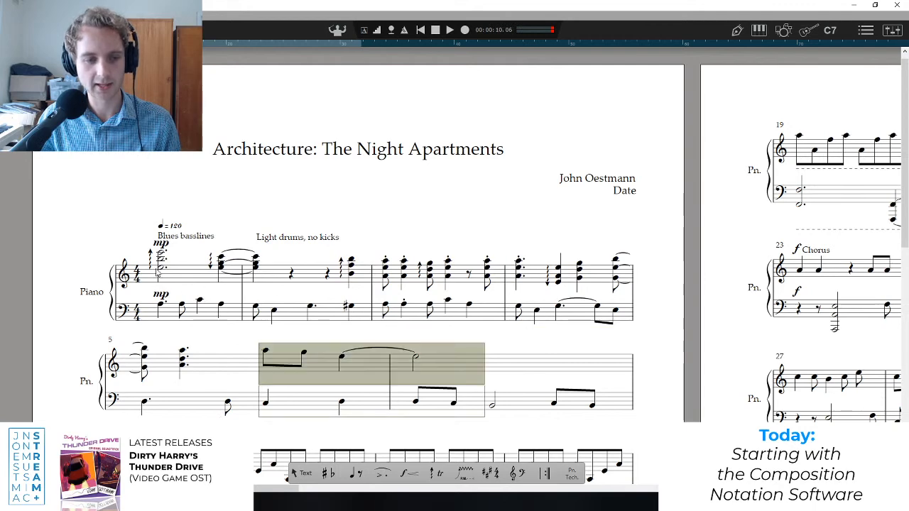
pyautogui.keyDown('shift'); pyautogui.click(157, 273); pyautogui.keyUp('shift')
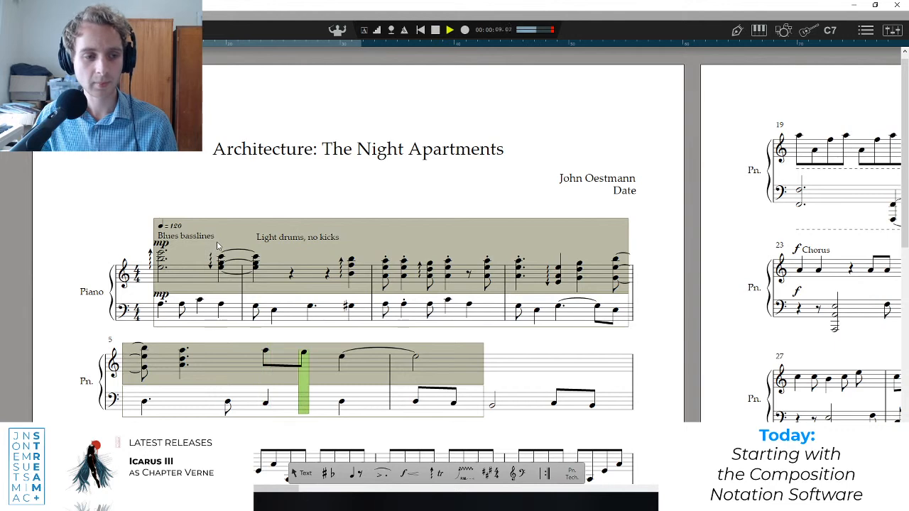
pyautogui.press('space')
# Reselect the treble staff from the first chord to the half note in bar 6 and play it back.
pyautogui.click(161, 275)
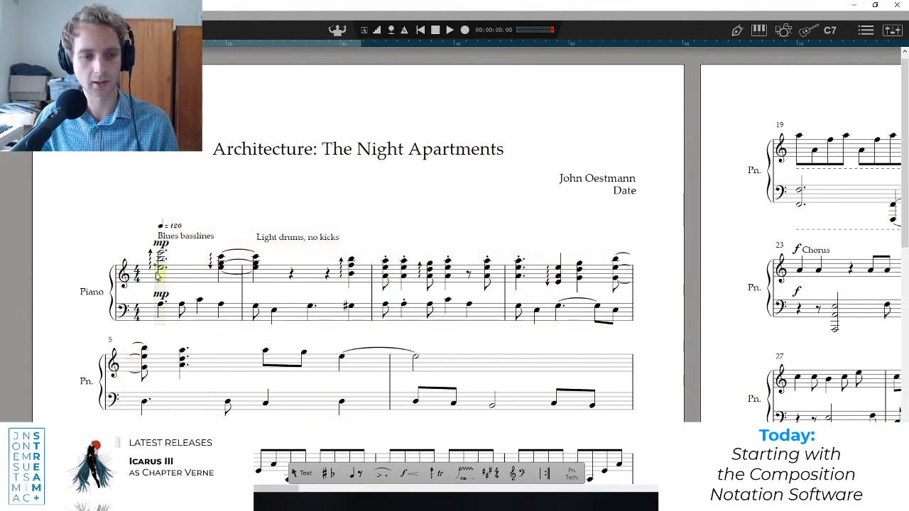
pyautogui.moveTo(159, 277)
pyautogui.mouseDown()
pyautogui.moveTo(284, 266)
pyautogui.moveTo(256, 330)
pyautogui.moveTo(429, 367)
pyautogui.mouseUp()
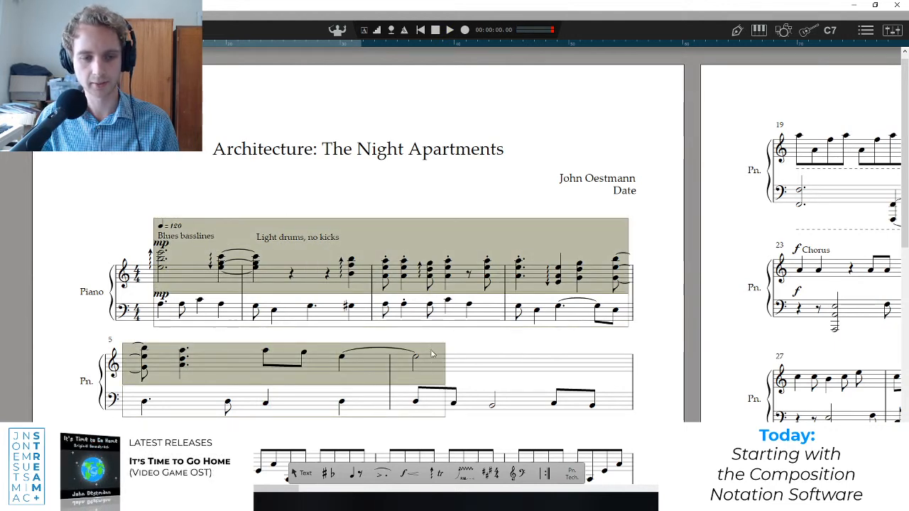
pyautogui.press('space')
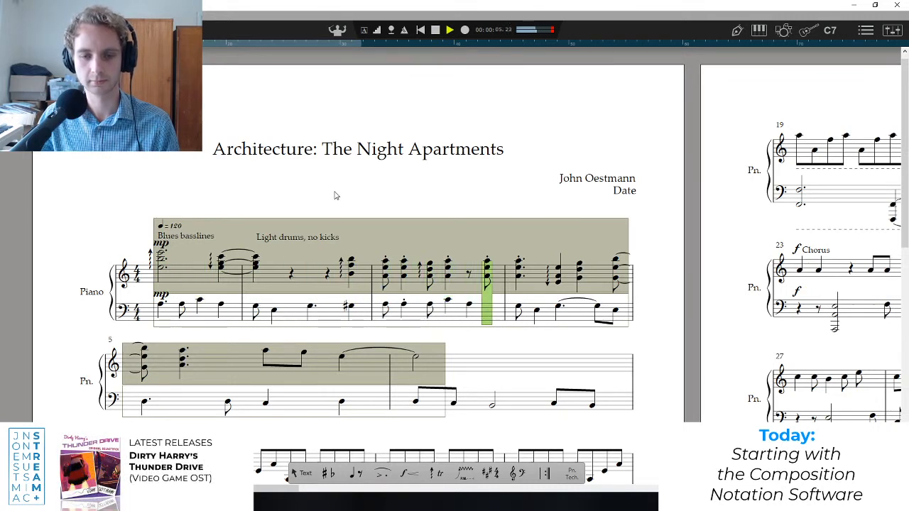
pyautogui.press('space')
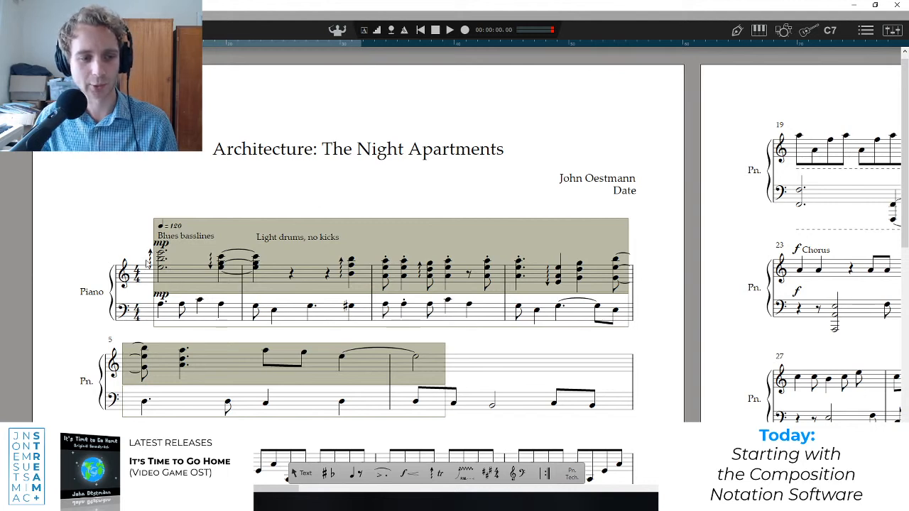
# Replay the selected treble passage, clear the selection and put the playback position on the first chord.
pyautogui.moveTo(435, 474)
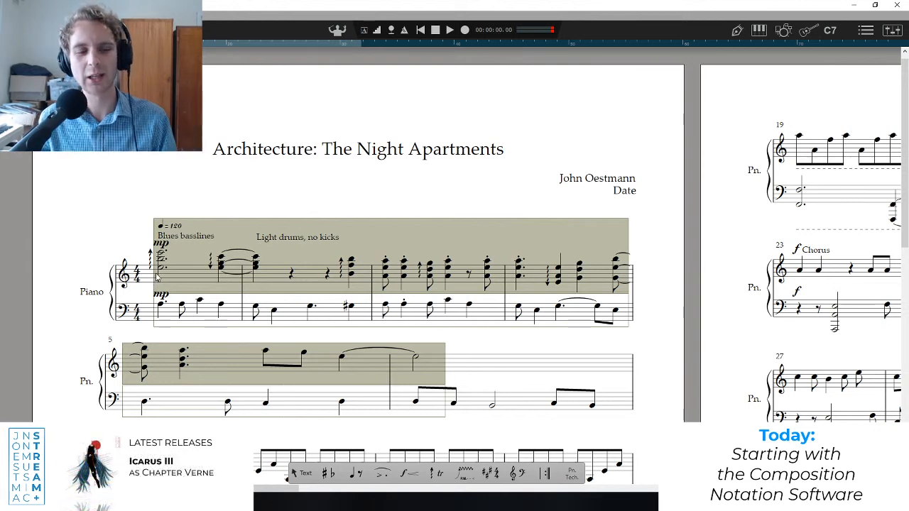
pyautogui.press('space')
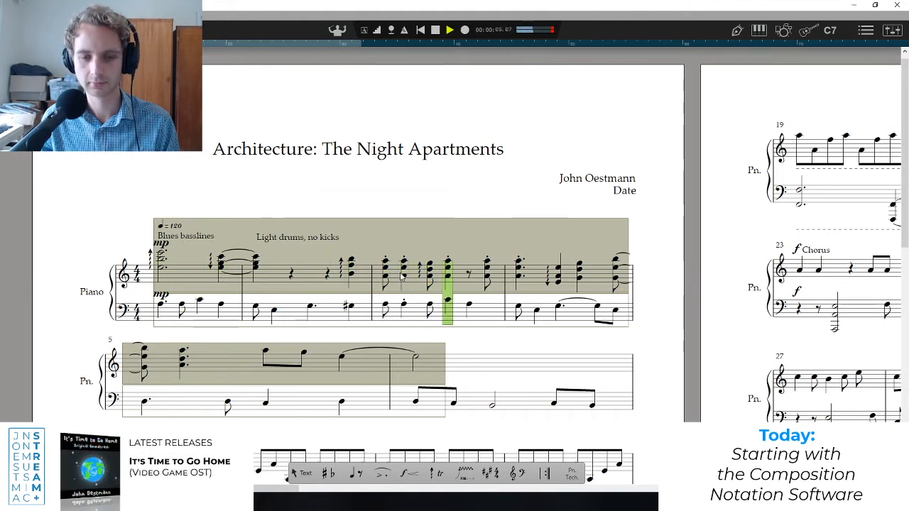
pyautogui.press('space')
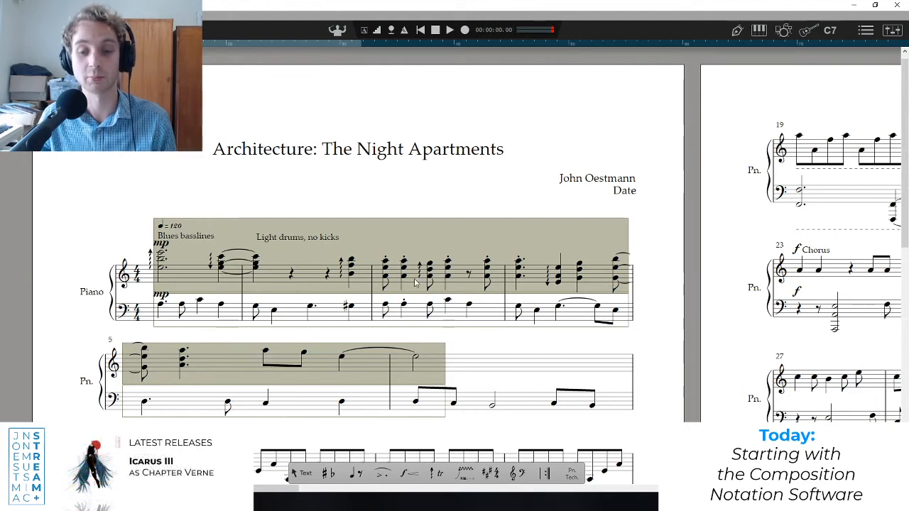
pyautogui.scroll(-4, 416, 314)
pyautogui.scroll(2, 411, 312)
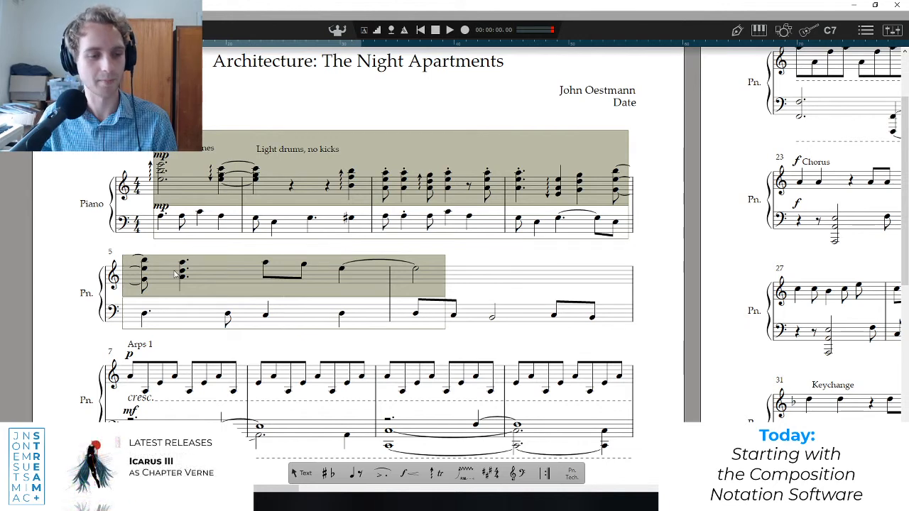
pyautogui.scroll(-3, 174, 275)
pyautogui.scroll(3, 175, 275)
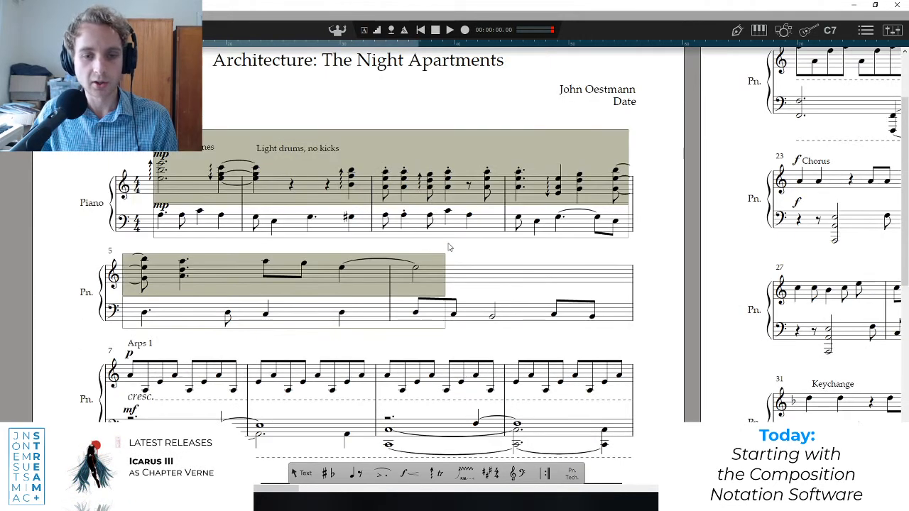
pyautogui.click(172, 161)
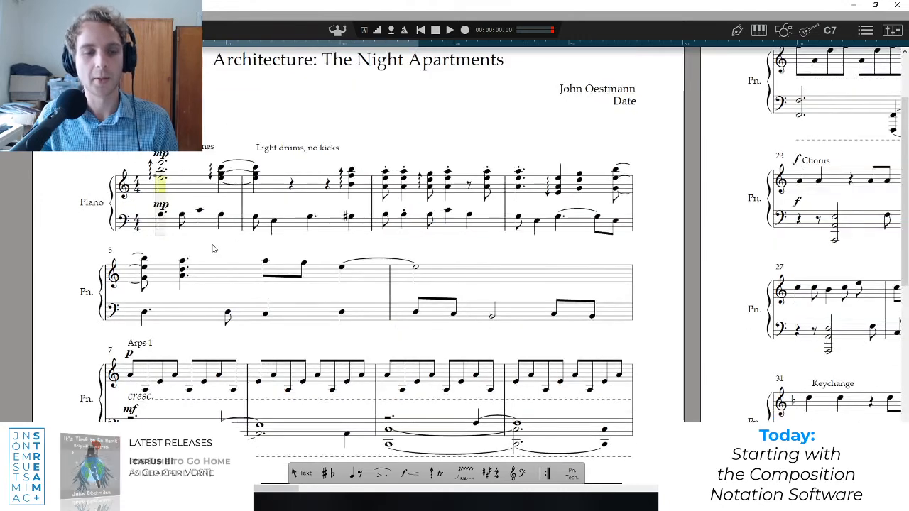
# Listen to the "Arps 1" section from bar 7, pausing in bar 12 and continuing into "Arps 2: Increase Melody".
pyautogui.scroll(-2, 213, 249)
pyautogui.scroll(-1, 200, 253)
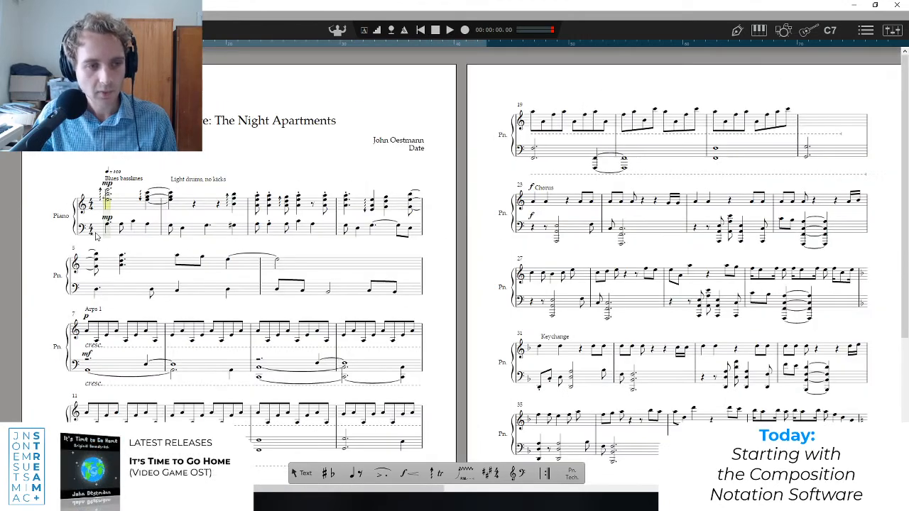
pyautogui.scroll(-1, 92, 240)
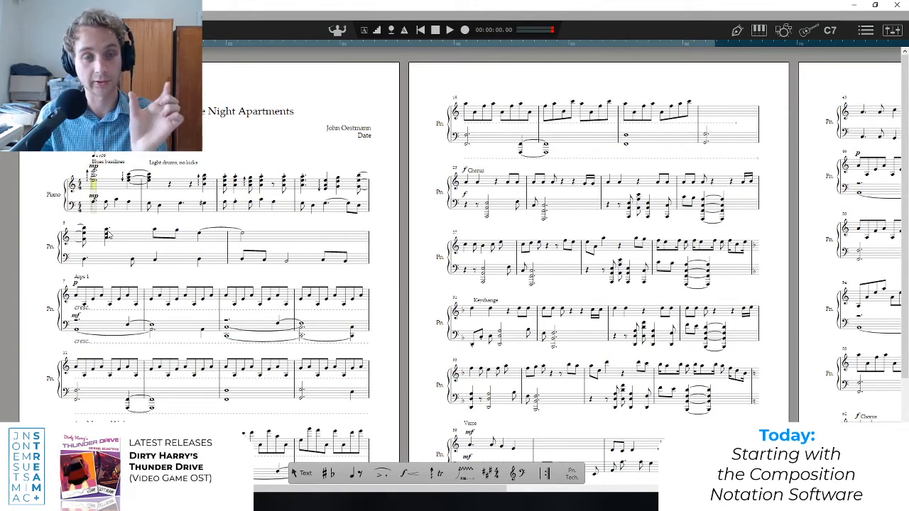
pyautogui.scroll(-2, 100, 207)
pyautogui.scroll(2, 99, 207)
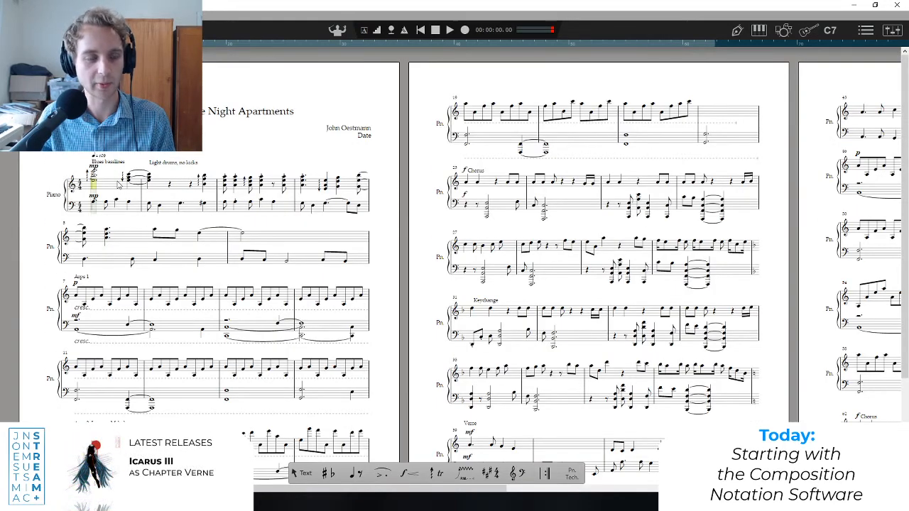
pyautogui.scroll(-2, 124, 310)
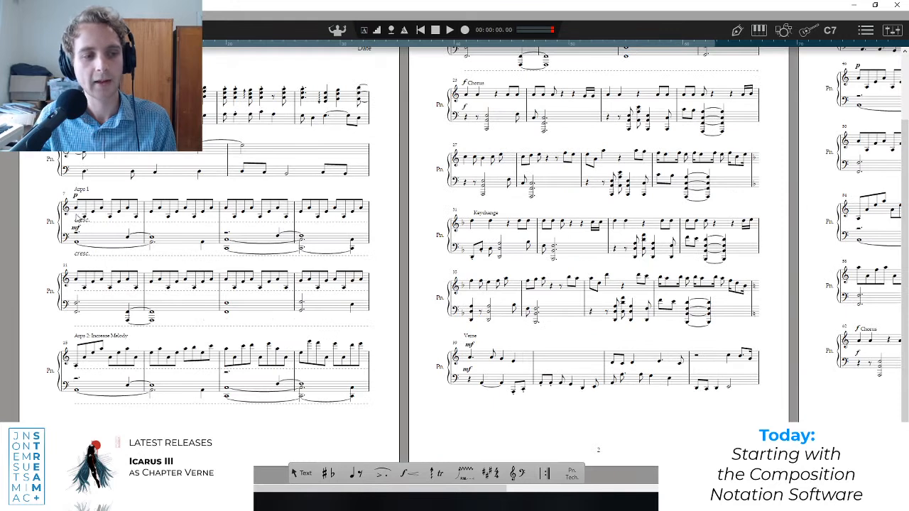
pyautogui.click(76, 219)
pyautogui.press('space')
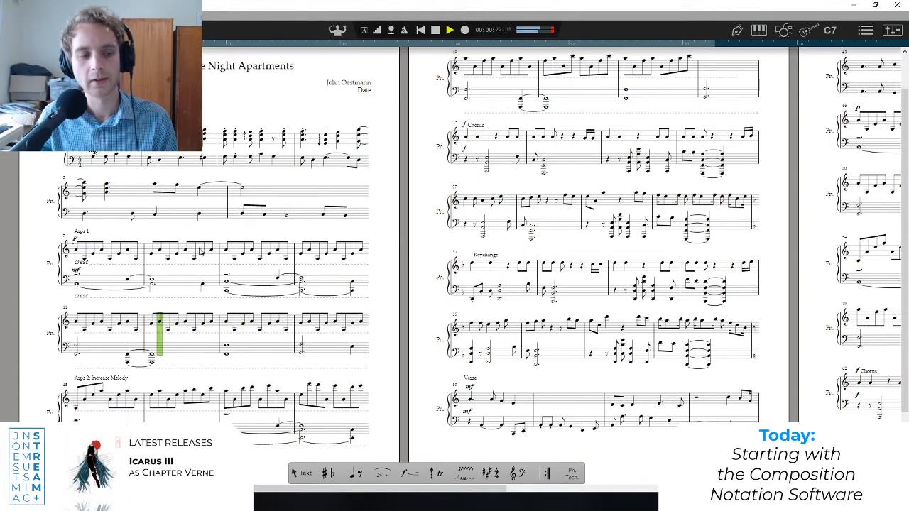
pyautogui.press('space')
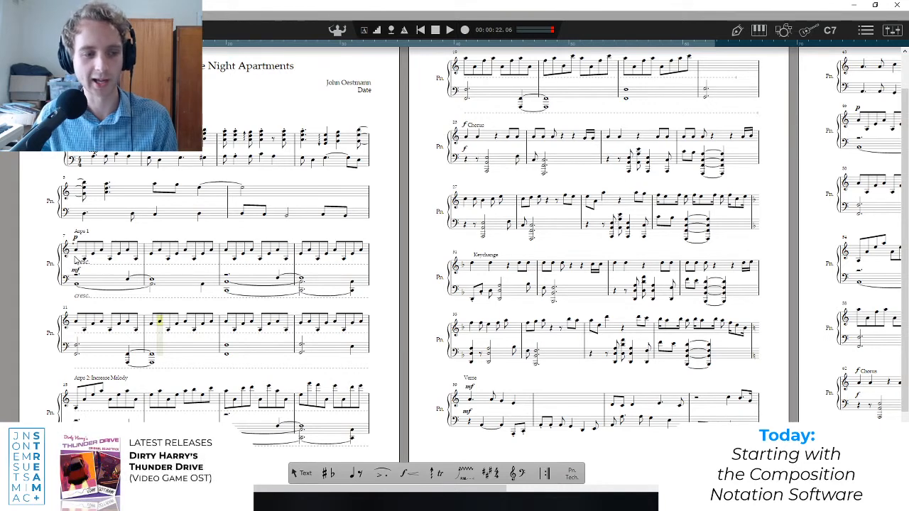
pyautogui.press('space')
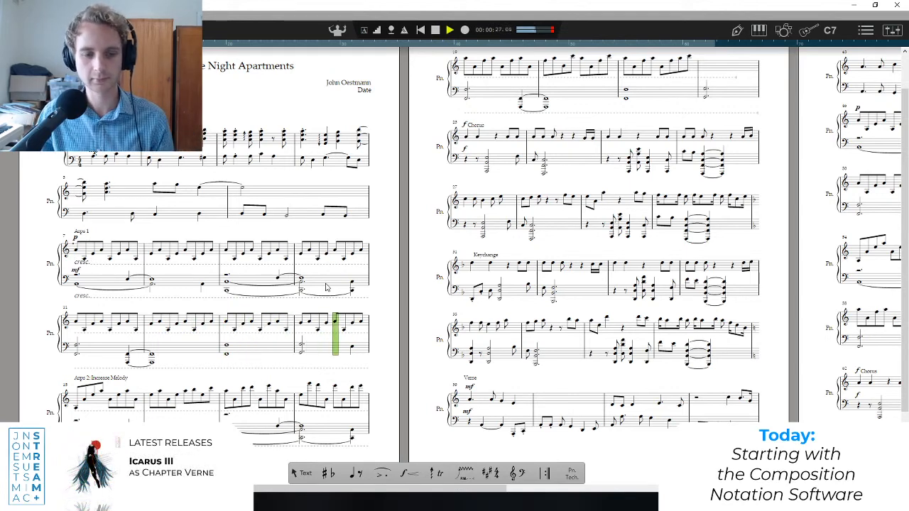
pyautogui.press('space')
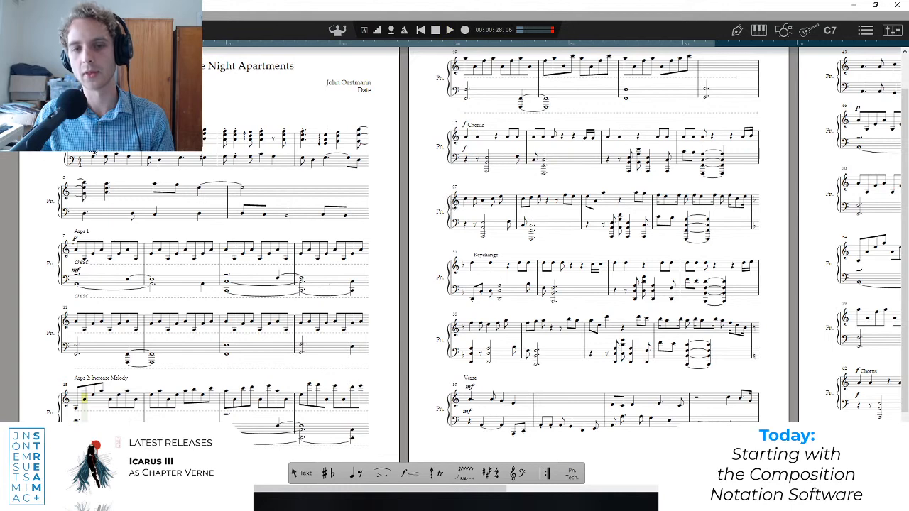
# Play the "Chorus" section from bar 23 and stop in bar 26.
pyautogui.scroll(2, 450, 206)
pyautogui.click(461, 194)
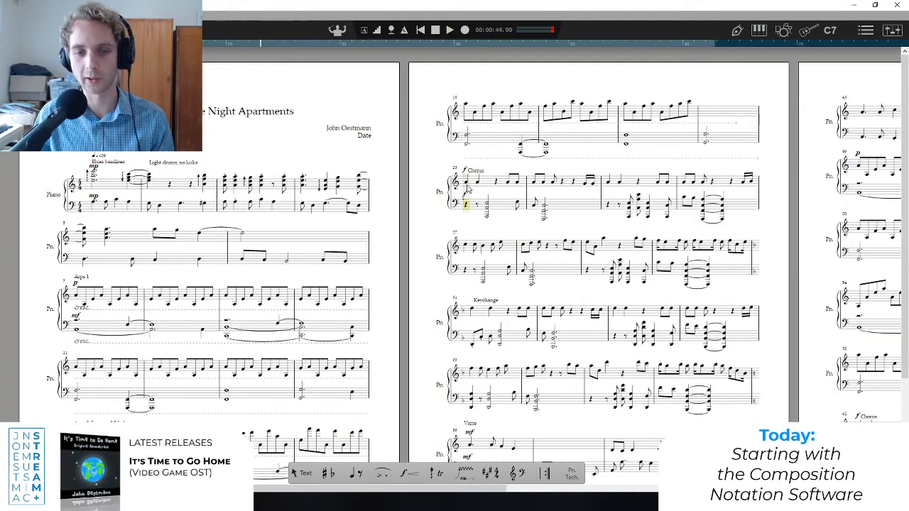
pyautogui.press('space')
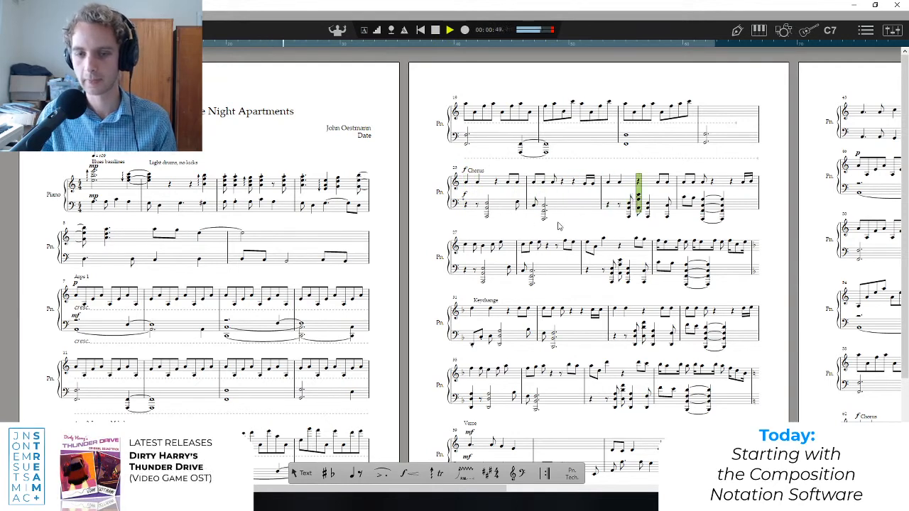
pyautogui.scroll(-3, 559, 224)
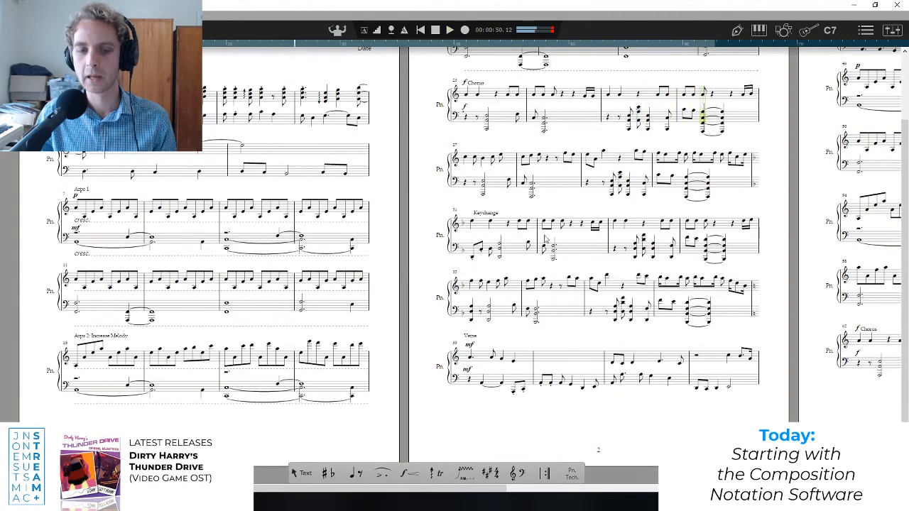
pyautogui.scroll(3, 547, 241)
pyautogui.scroll(-3, 546, 244)
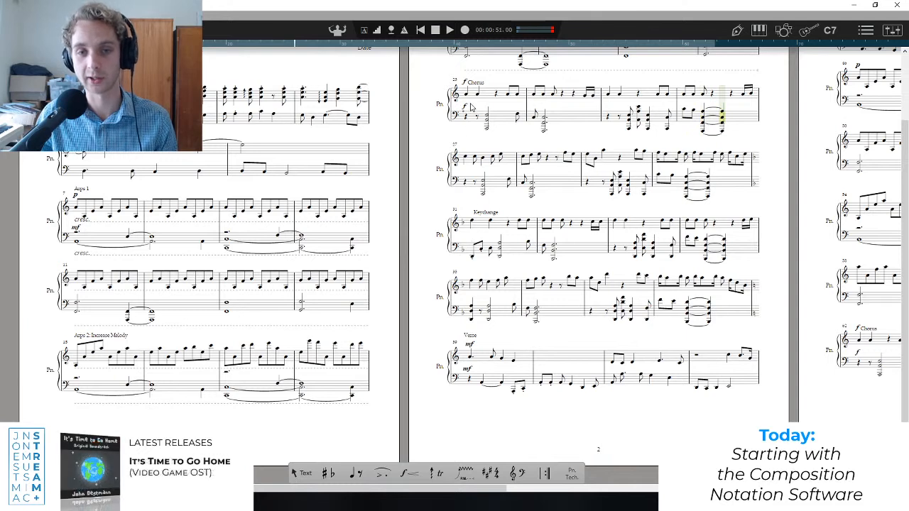
# Replay the opening of the "Chorus" from bar 23 into bar 24.
pyautogui.press('space')
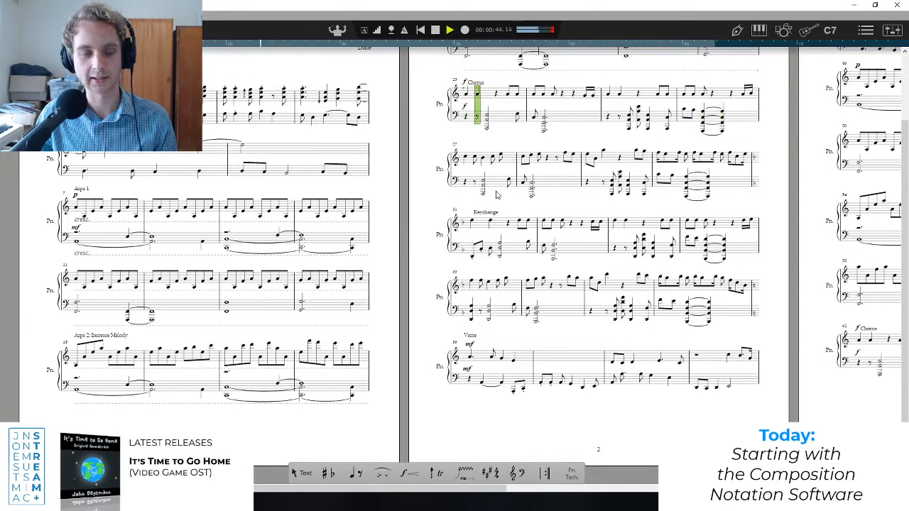
pyautogui.press('space')
pyautogui.press('space')
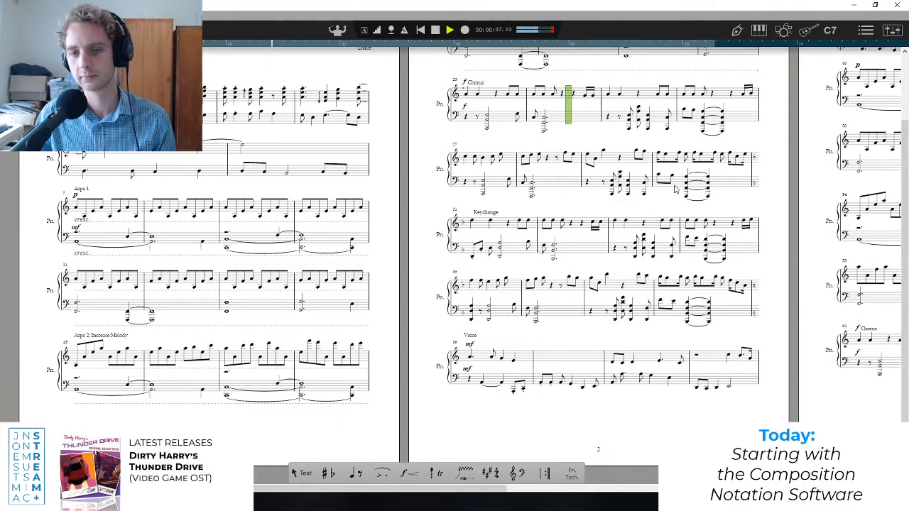
# Listen to the transition from bar 30 into the "Keychange" at bar 31 and stop playback there.
pyautogui.click(658, 169)
pyautogui.press('space')
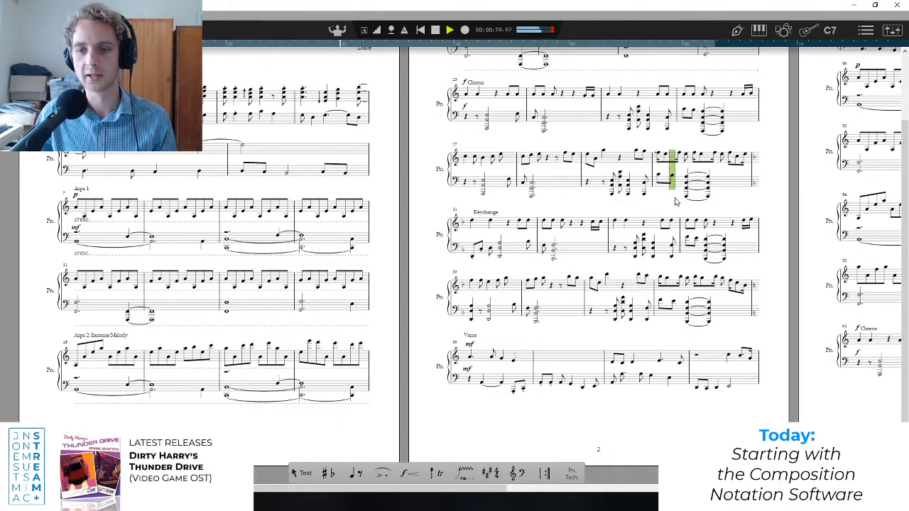
pyautogui.click(520, 232)
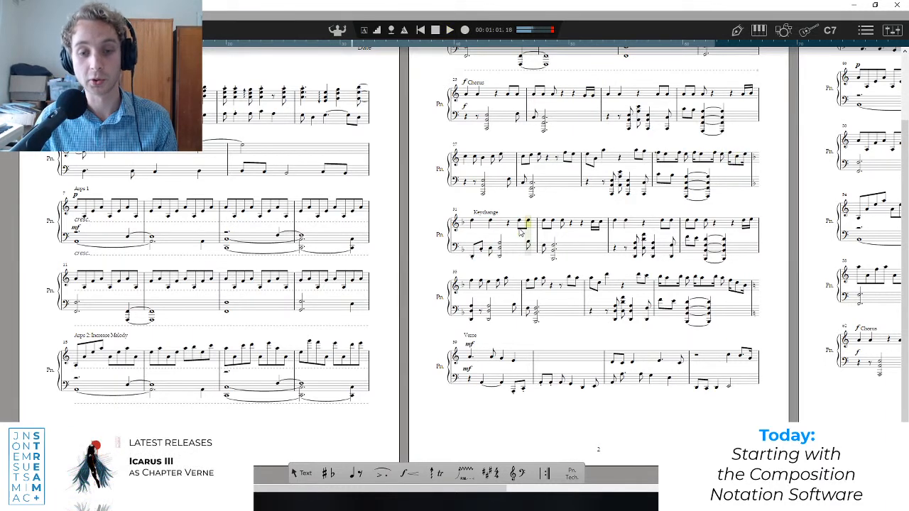
# Examine the key signature at the "Keychange" in bar 31, marking the first note of that bar.
pyautogui.scroll(3, 466, 237)
pyautogui.click(464, 227)
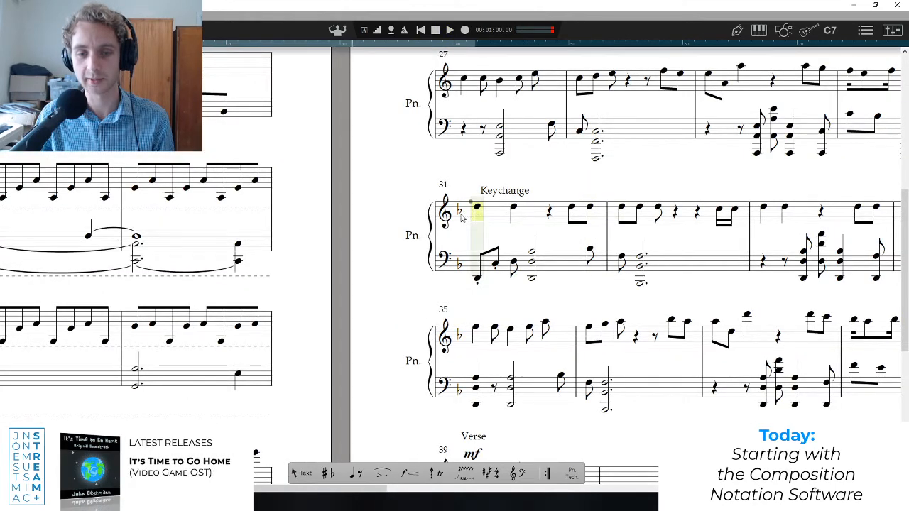
pyautogui.scroll(-2, 472, 218)
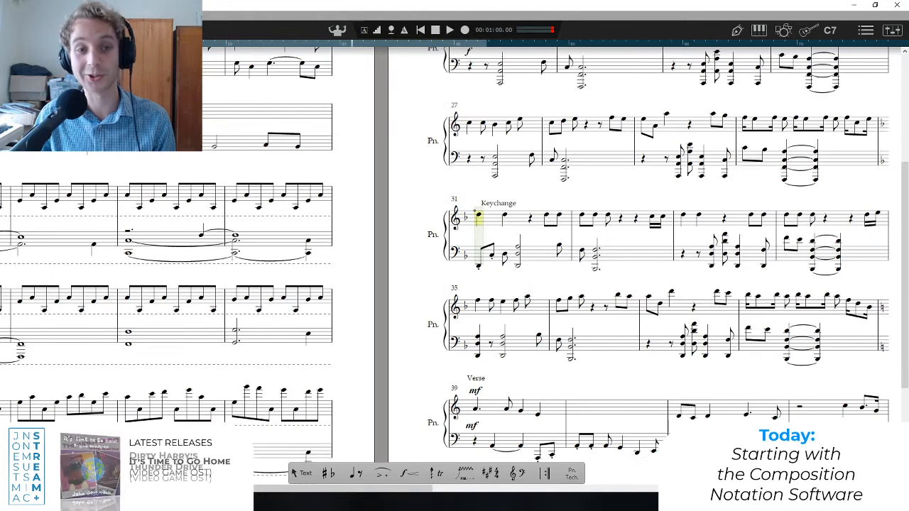
# Switch to the browser to consult the Wikipedia circle of fifths diagram and return to the score.
pyautogui.hotkey('alt', 'Tab')
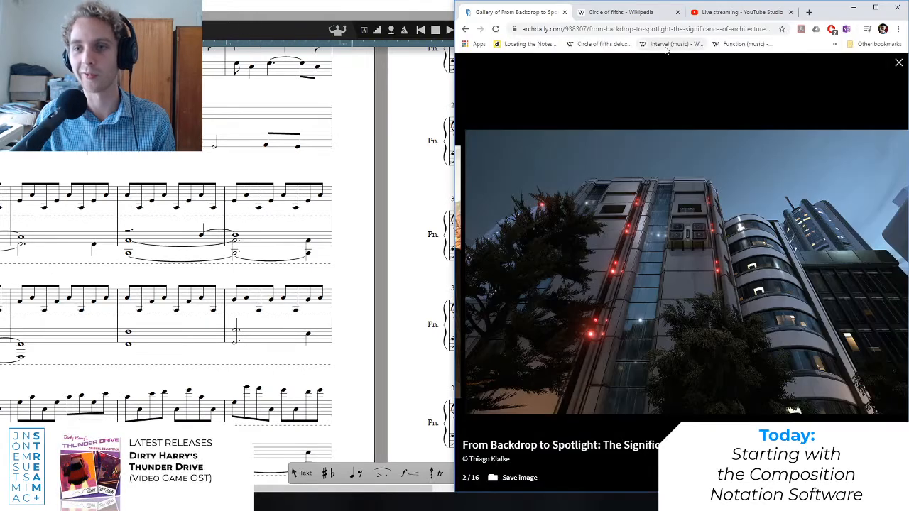
pyautogui.click(624, 13)
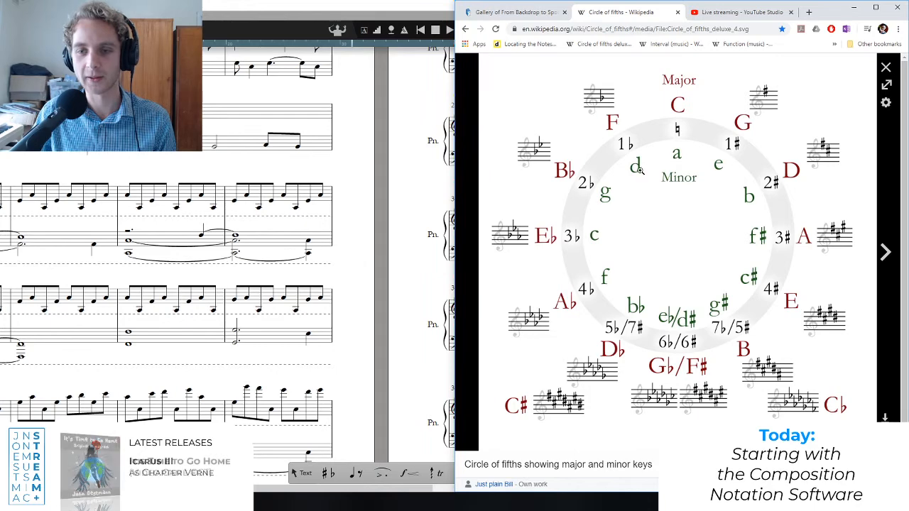
pyautogui.click(291, 9)
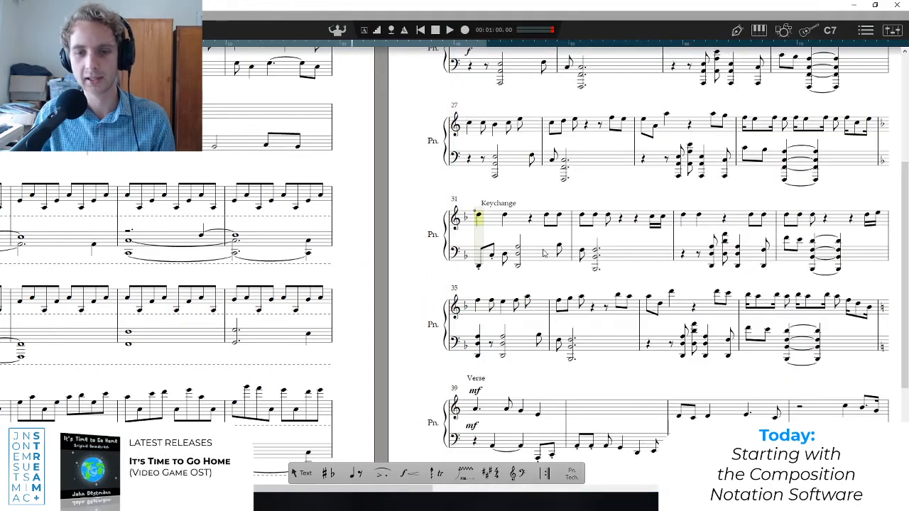
# Play the start of the "Verse" from bar 39 and compare it with the opening bars of the score.
pyautogui.scroll(-3, 544, 253)
pyautogui.scroll(3, 183, 252)
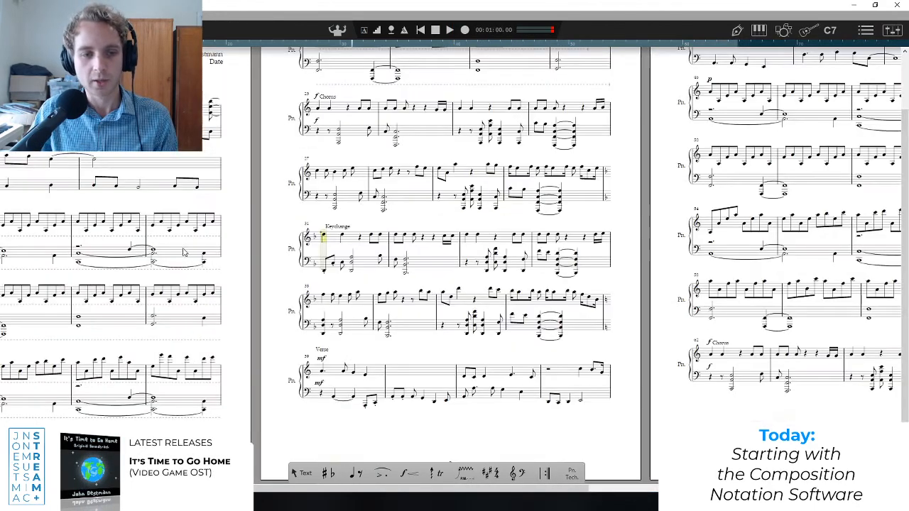
pyautogui.scroll(-2, 318, 320)
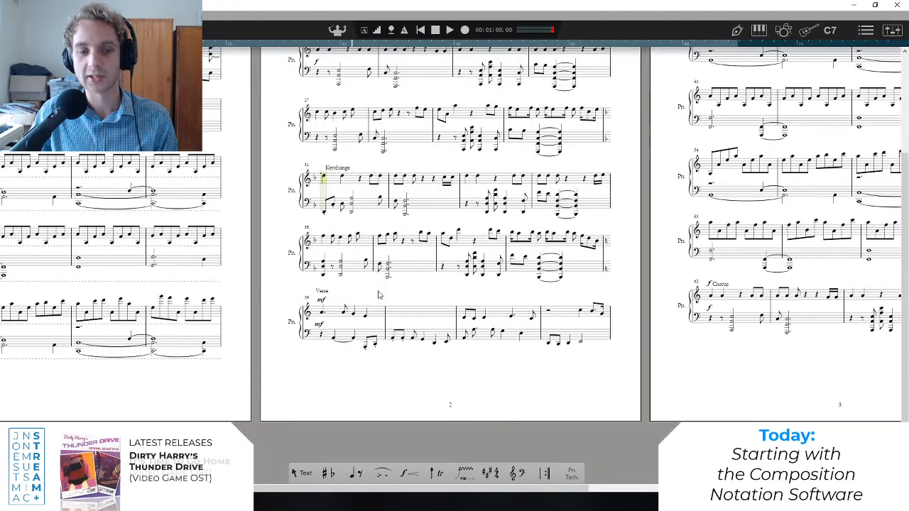
pyautogui.click(323, 316)
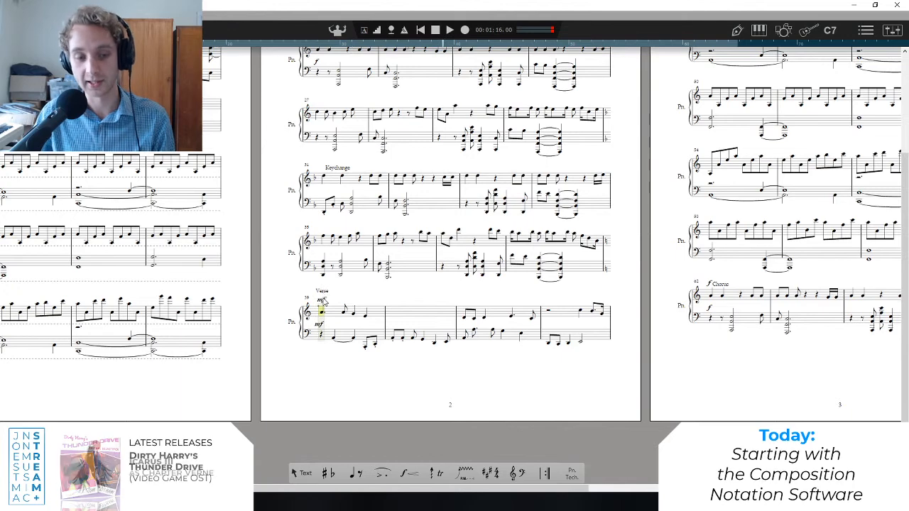
pyautogui.scroll(-4, 335, 268)
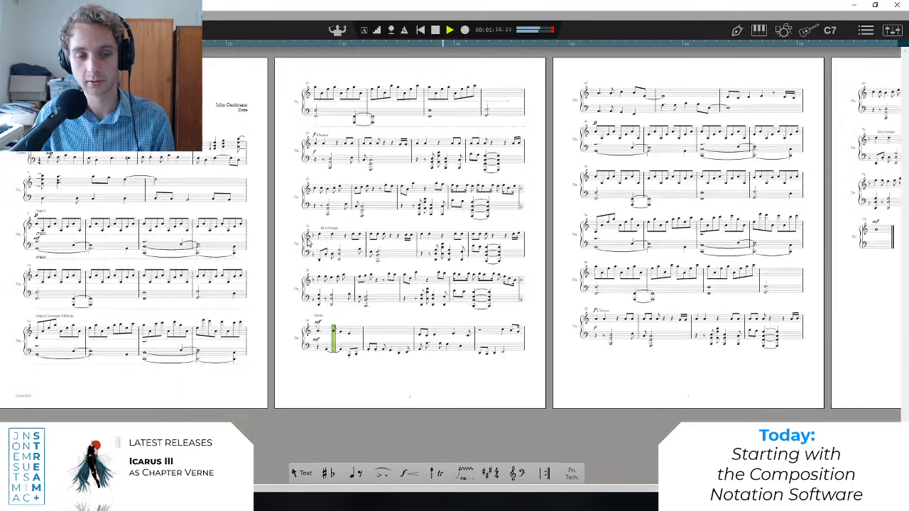
pyautogui.scroll(2, 210, 237)
pyautogui.press('space')
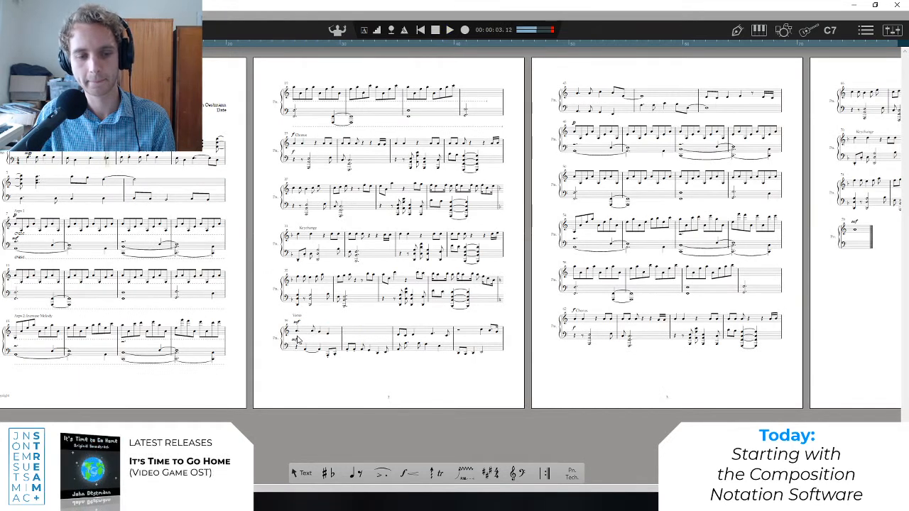
# Play the "Verse" section from bar 39 and stop playback at bar 42.
pyautogui.click(298, 341)
pyautogui.press('p')
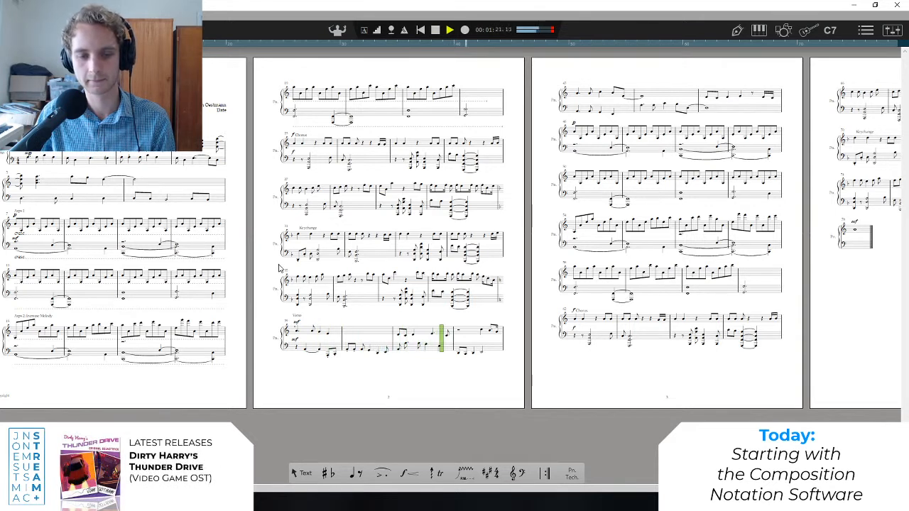
pyautogui.press('space')
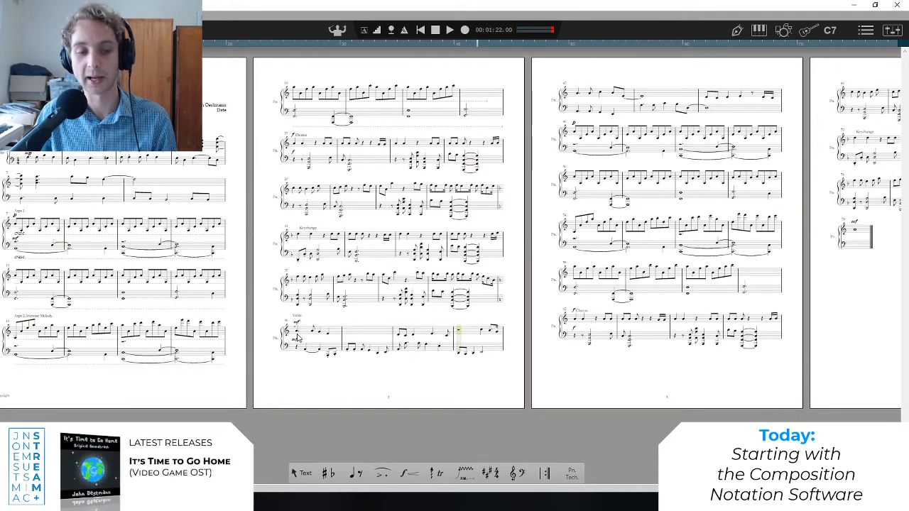
# Replay the "Verse" from bar 39 at a closer view of the page, pausing in bar 42.
pyautogui.click(298, 340)
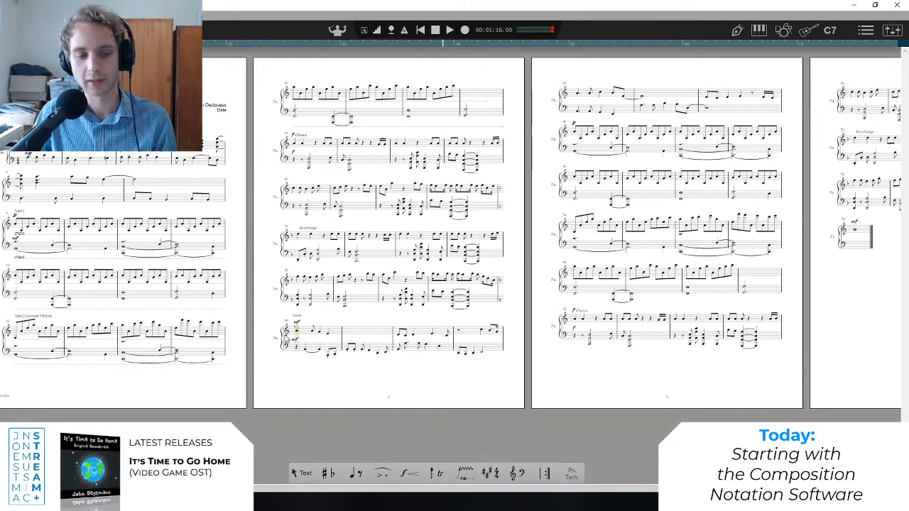
pyautogui.scroll(2, 286, 336)
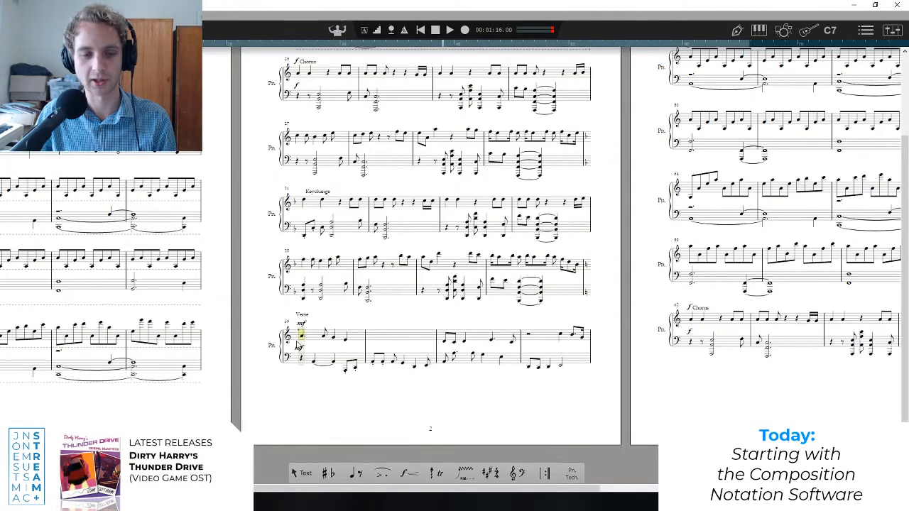
pyautogui.press('space')
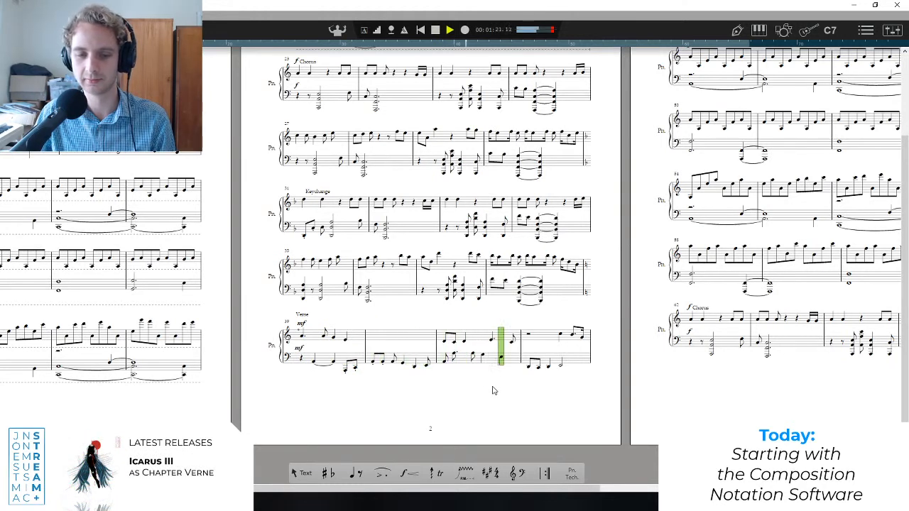
pyautogui.press('space')
# Review the end of the "Verse", the returning arpeggios and the second "Chorus" at bar 62 on page 3.
pyautogui.scroll(-2, 417, 357)
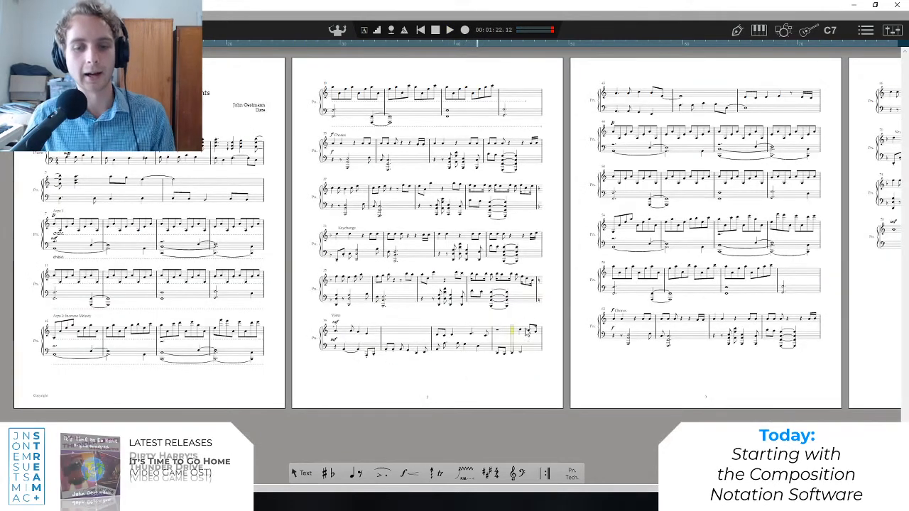
pyautogui.click(521, 346)
pyautogui.scroll(-3, 618, 130)
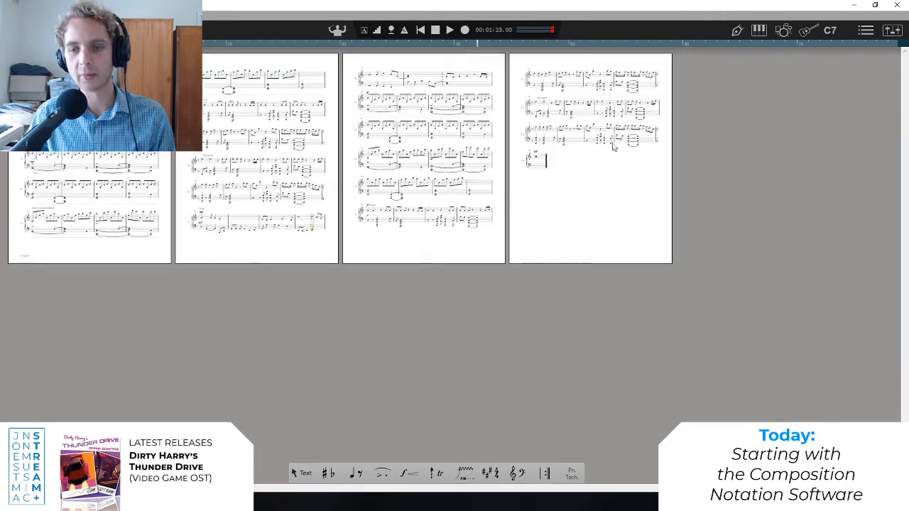
pyautogui.scroll(5, 617, 130)
pyautogui.click(470, 142)
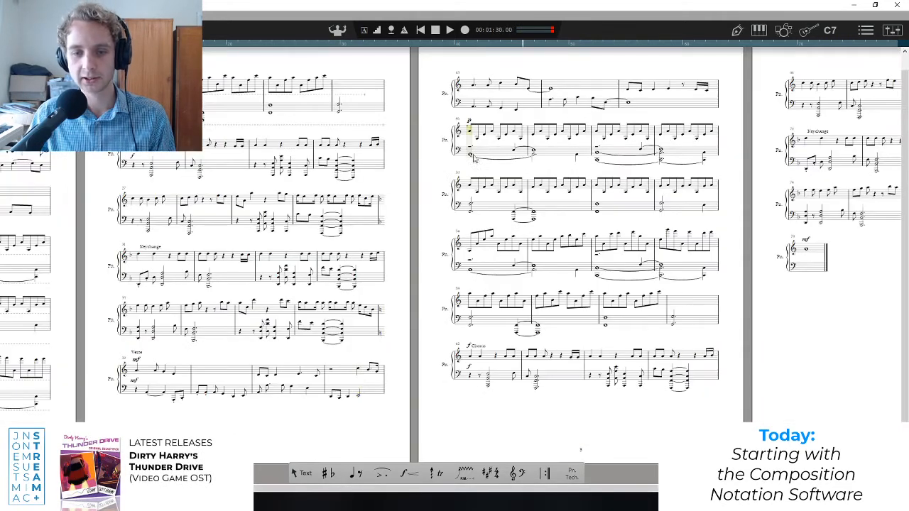
pyautogui.click(479, 372)
pyautogui.scroll(-3, 783, 203)
pyautogui.scroll(3, 716, 206)
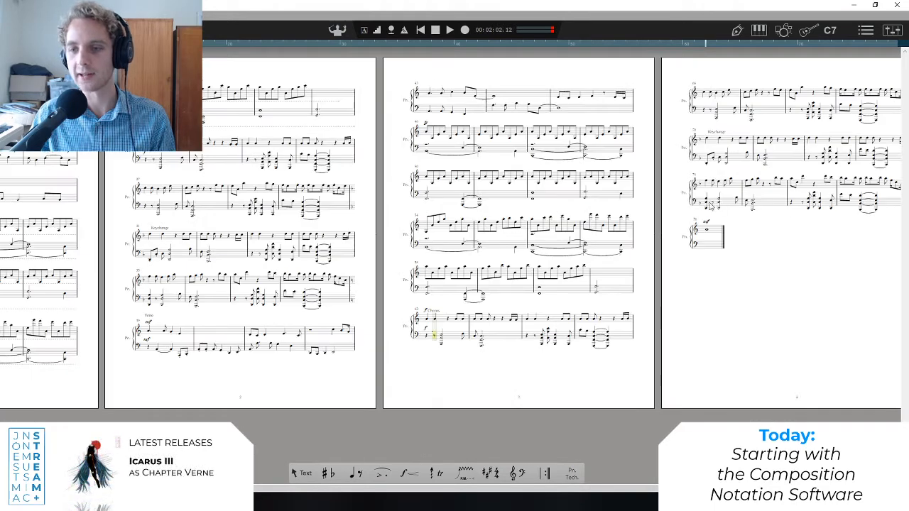
# Play the closing note in bar 78, stop playback, and examine that final bar up close.
pyautogui.click(705, 250)
pyautogui.press('space')
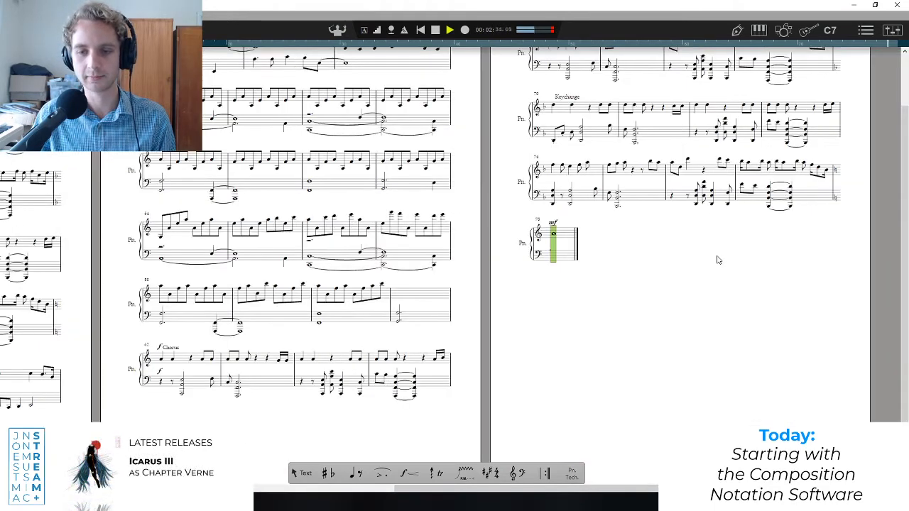
pyautogui.press('space')
pyautogui.scroll(2, 532, 254)
pyautogui.scroll(3, 562, 233)
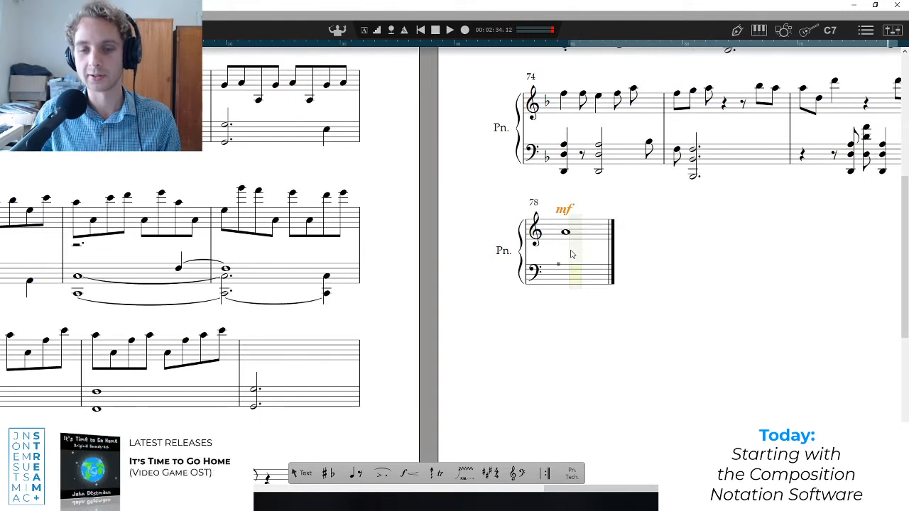
pyautogui.click(569, 253)
pyautogui.scroll(-4, 480, 318)
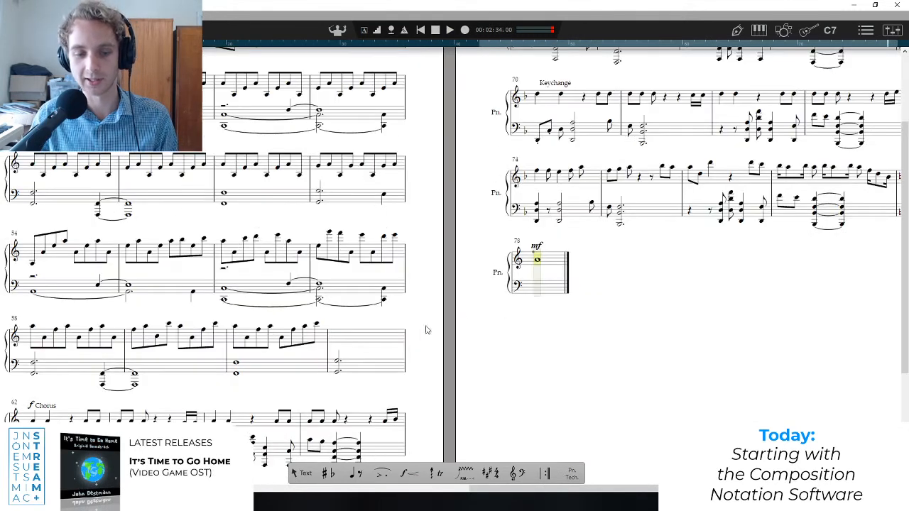
# Review the whole score from the final page back to the opening bars and the "Arps 1" section.
pyautogui.moveTo(329, 475)
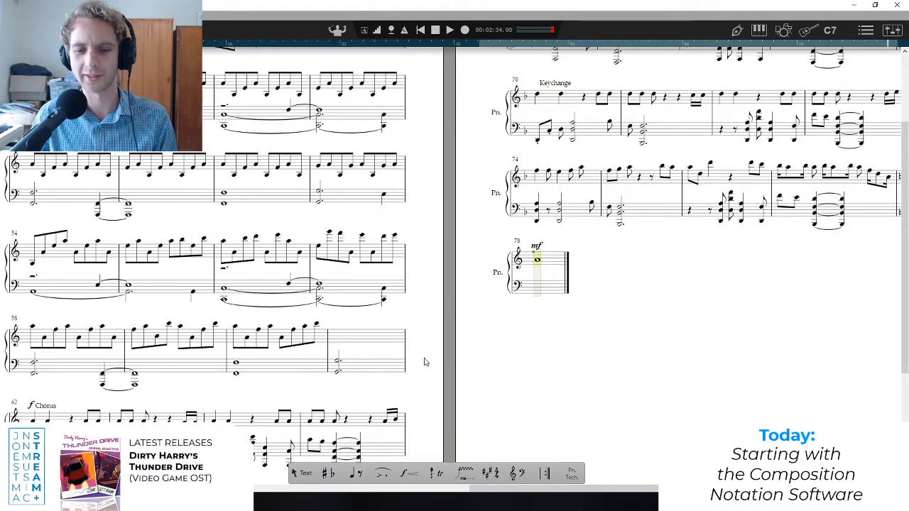
pyautogui.scroll(-3, 425, 362)
pyautogui.scroll(1, 285, 424)
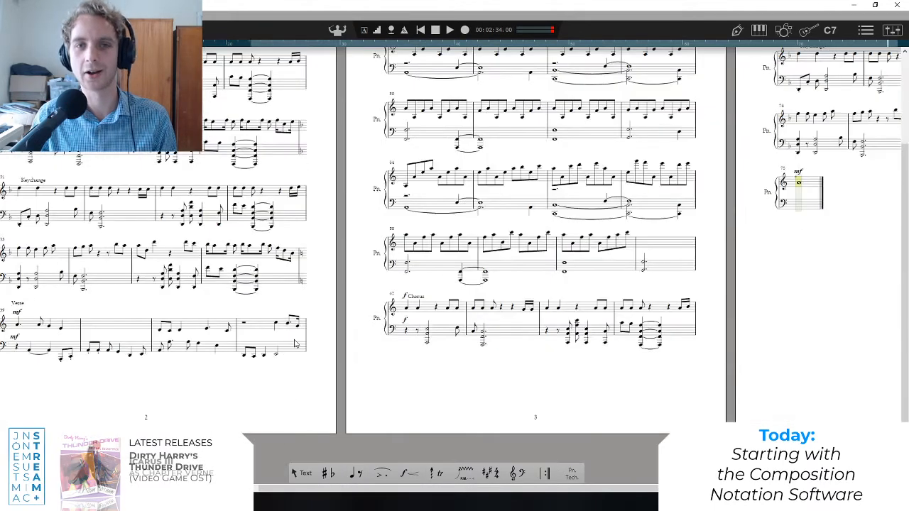
pyautogui.scroll(-1, 198, 292)
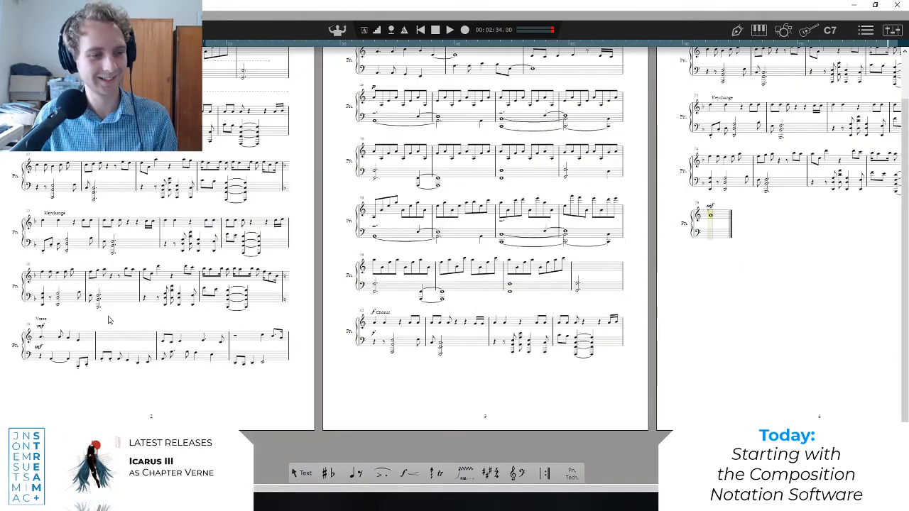
pyautogui.scroll(5, 113, 365)
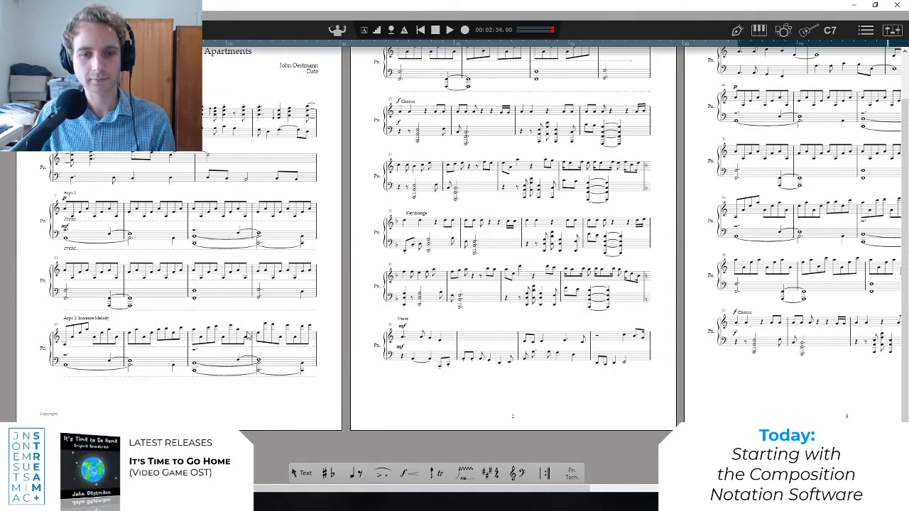
pyautogui.scroll(1, 330, 351)
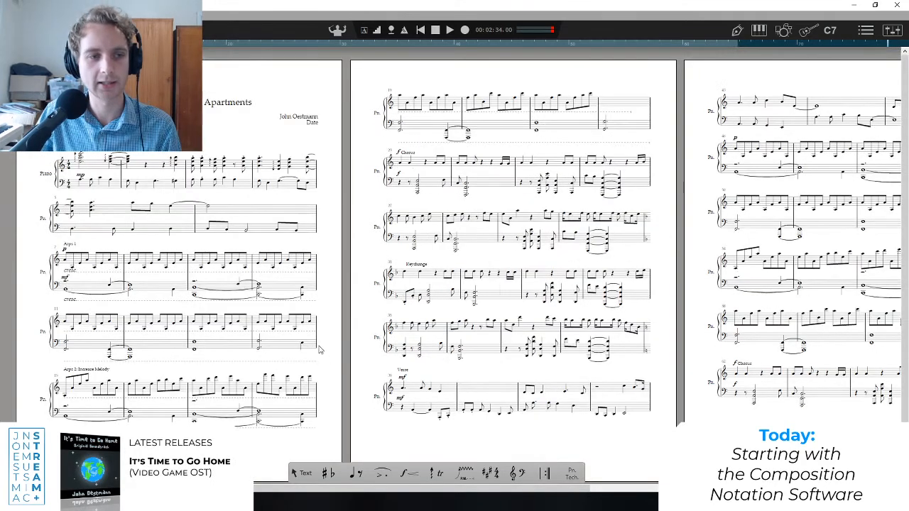
pyautogui.scroll(4, 61, 212)
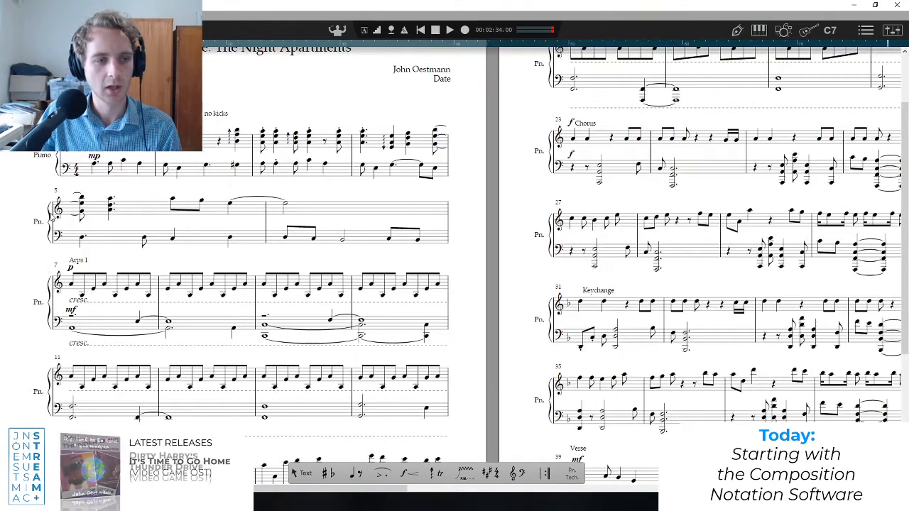
pyautogui.scroll(3, 96, 248)
pyautogui.scroll(-2, 94, 247)
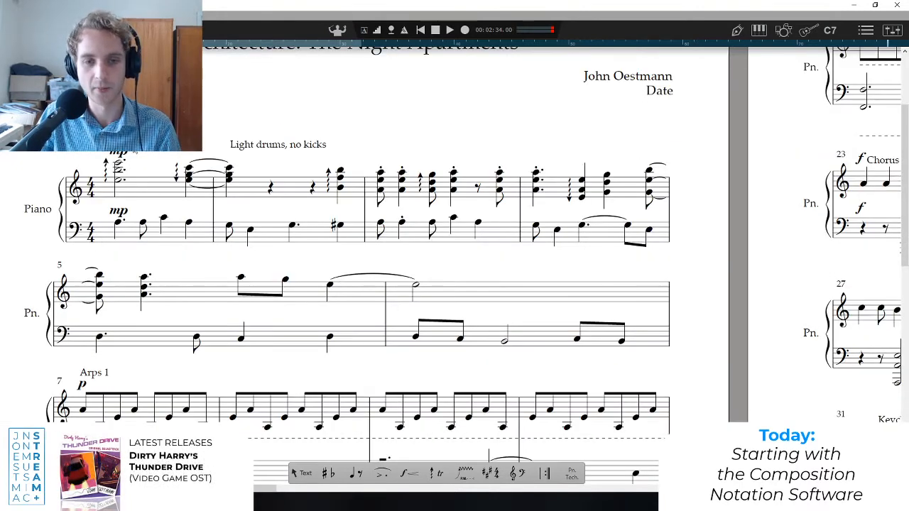
pyautogui.scroll(-4, 88, 257)
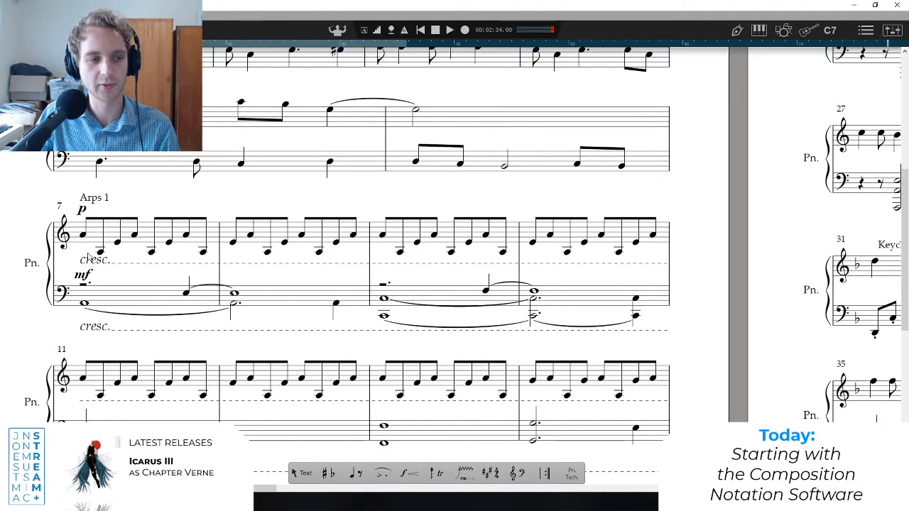
# Play the "Arps 1" section from bar 7 and stop in bar 8.
pyautogui.click(89, 257)
pyautogui.press('space')
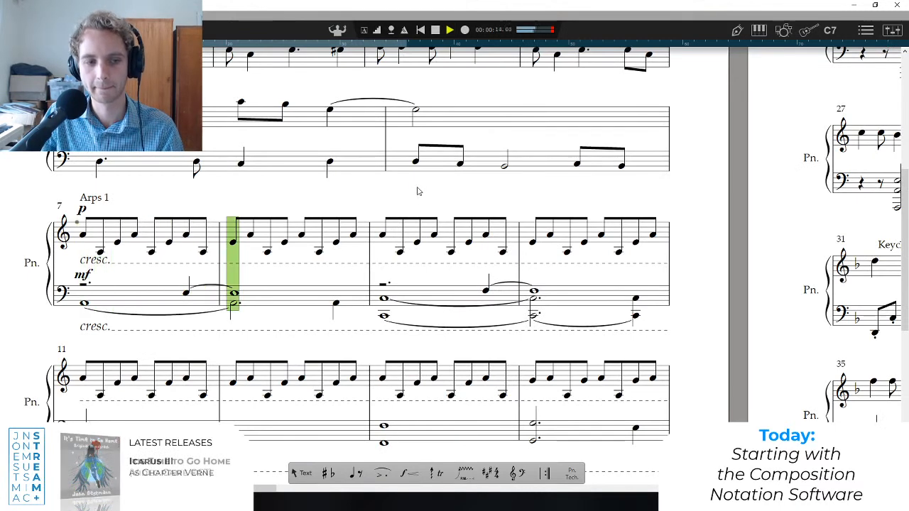
pyautogui.press('space')
pyautogui.scroll(2, 141, 168)
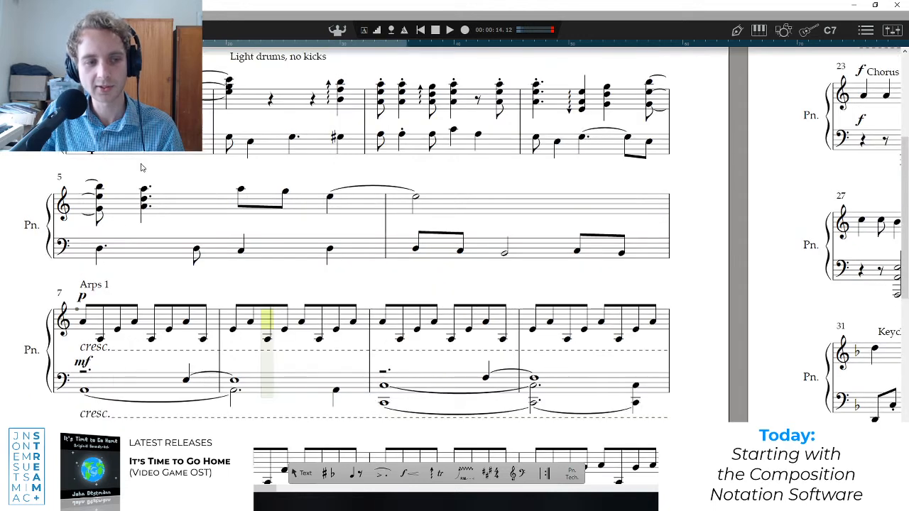
# Play the lead-in from bar 4 into the "Arps 1" section and stop in bar 7.
pyautogui.click(101, 229)
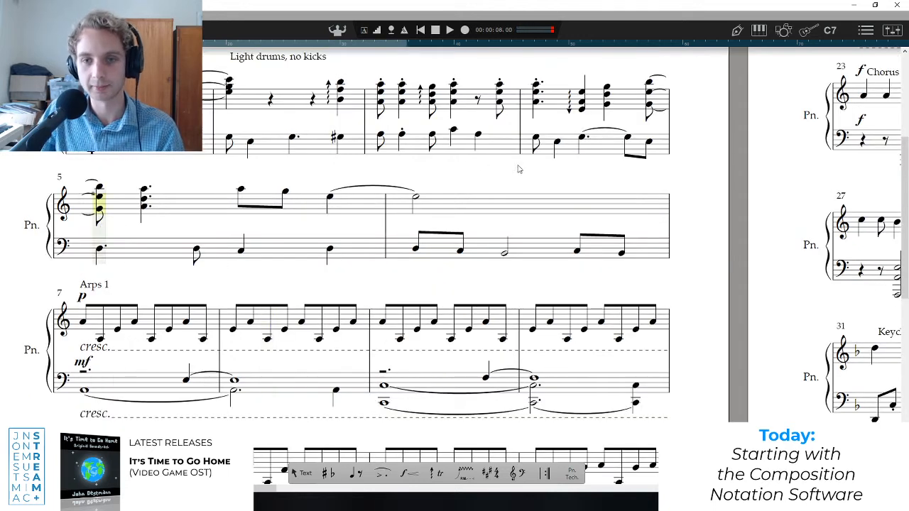
pyautogui.click(538, 124)
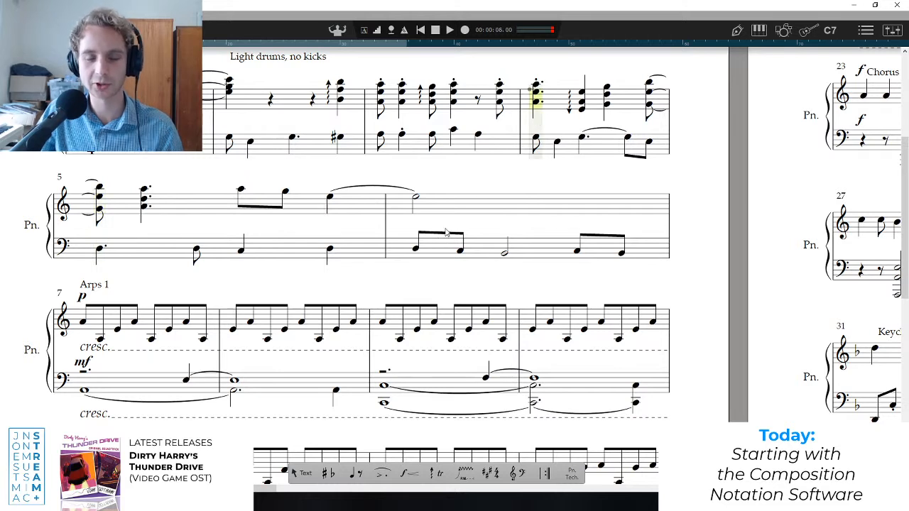
pyautogui.press('space')
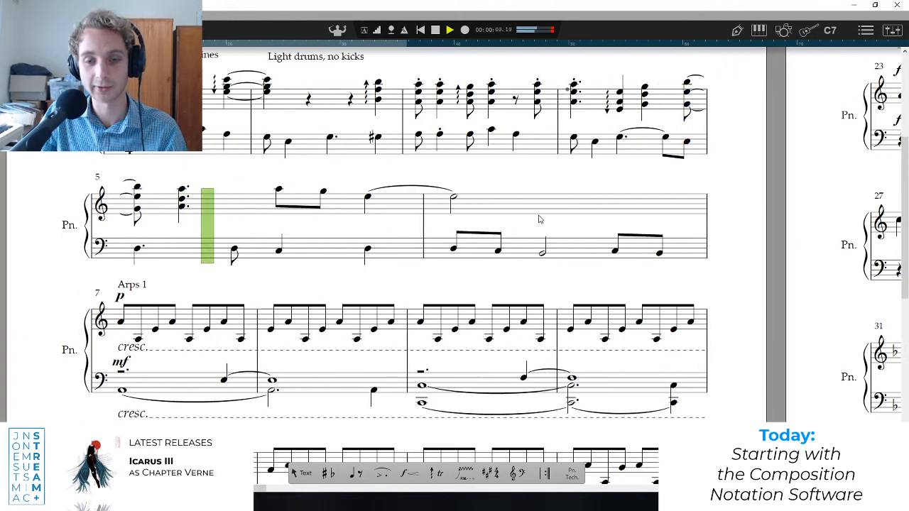
pyautogui.click(122, 391)
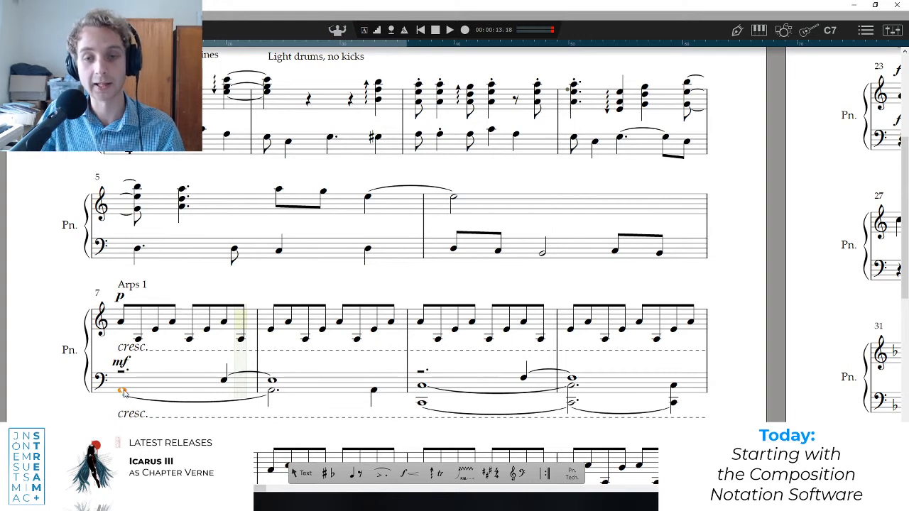
# Play the transition from bar 6 into "Arps 1", and return the playback position to the start of bar 7.
pyautogui.click(456, 255)
pyautogui.press('space')
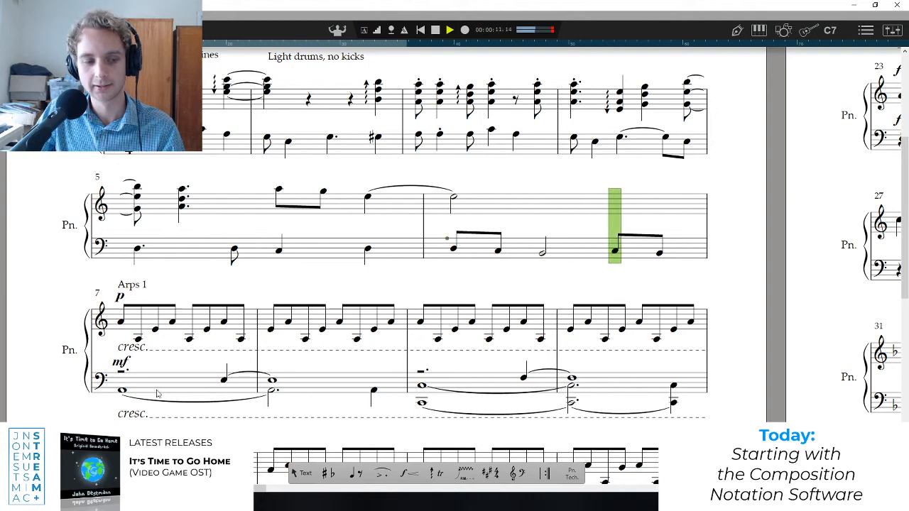
pyautogui.click(122, 384)
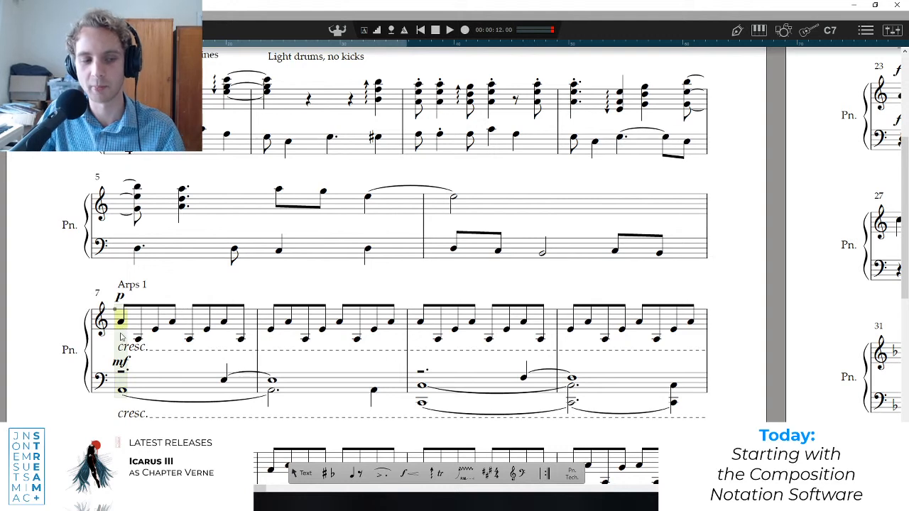
# Play the opening bars of "Arps 1" twice from bar 7, stopping in bar 9 and then in bar 8.
pyautogui.press('space')
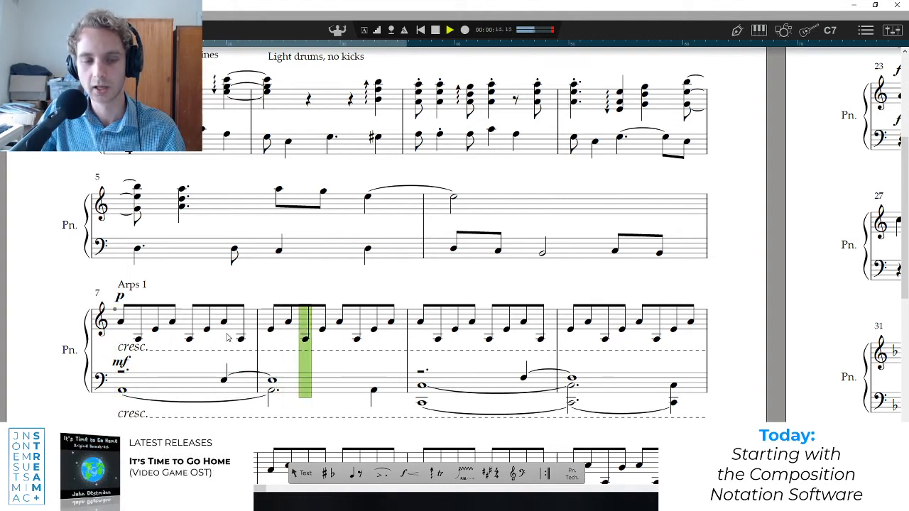
pyautogui.press('space')
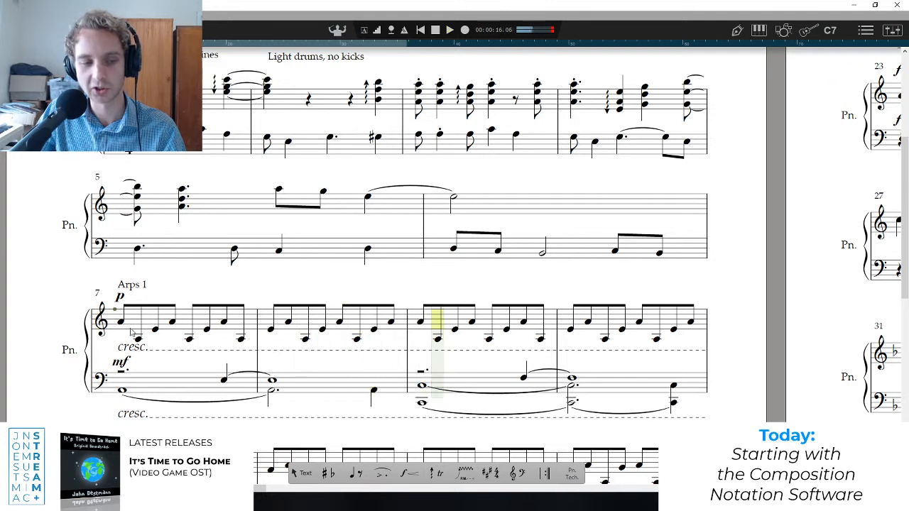
pyautogui.click(121, 322)
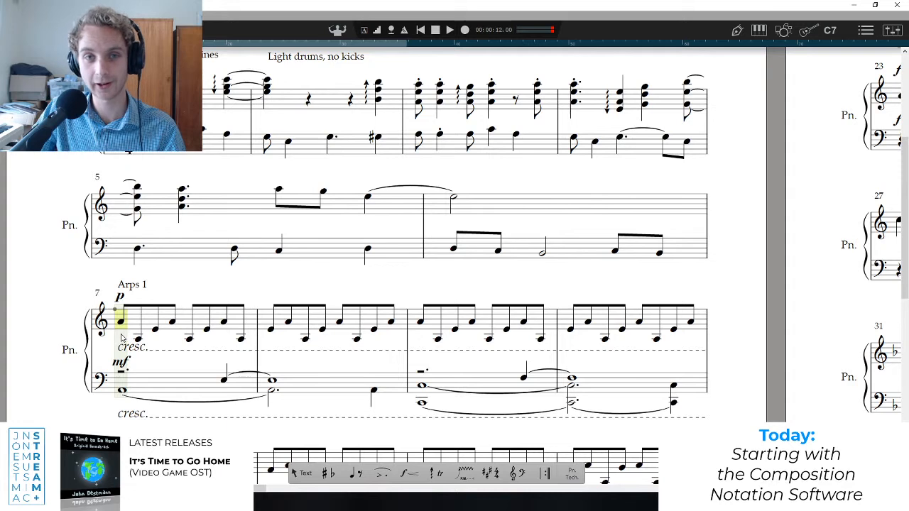
pyautogui.press('space')
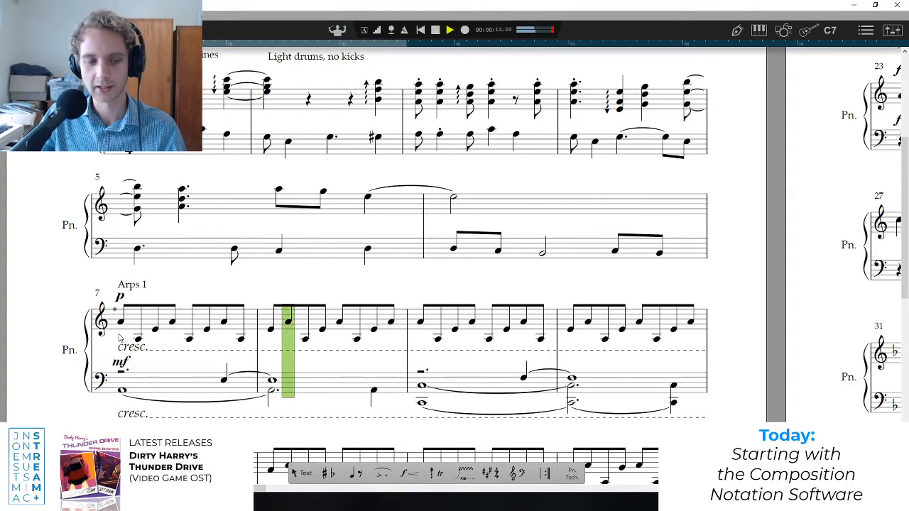
pyautogui.press('space')
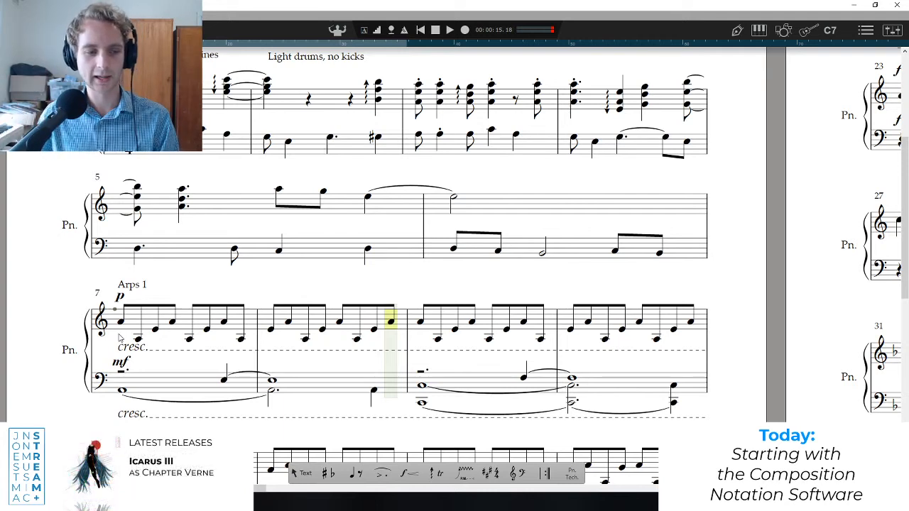
pyautogui.press('space')
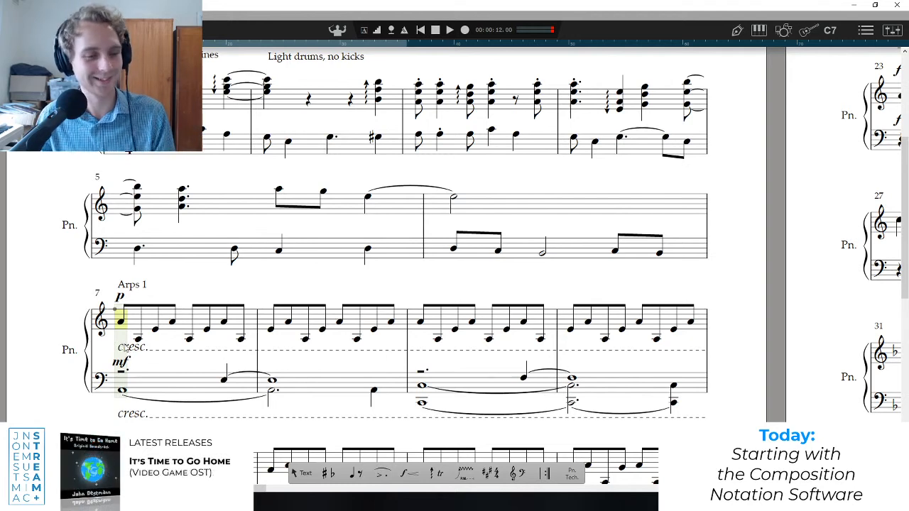
# Play "Arps 1" from bar 7 into bar 14, and reset the playback position to bar 7.
pyautogui.press('space')
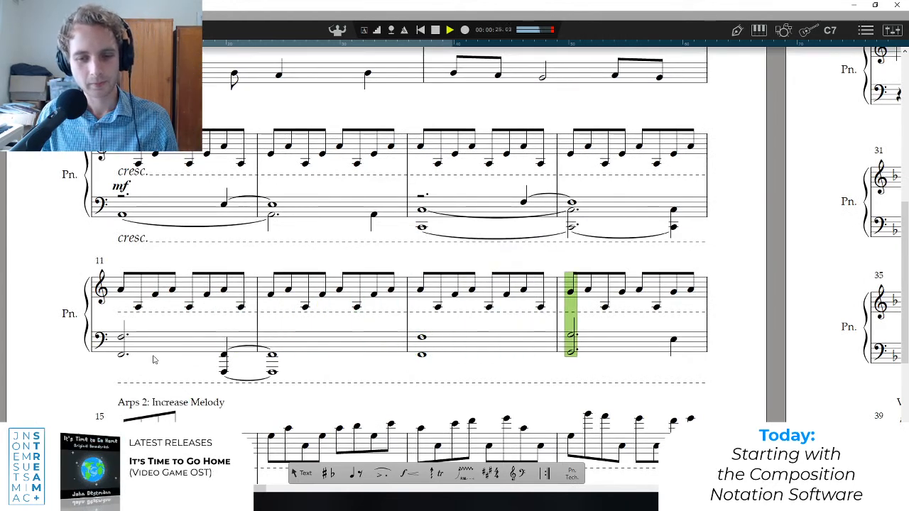
pyautogui.press('space')
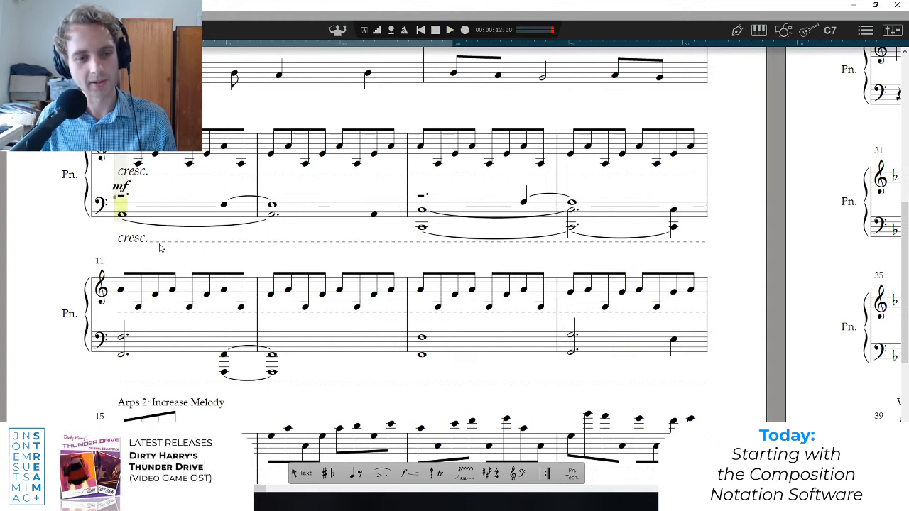
pyautogui.click(271, 208)
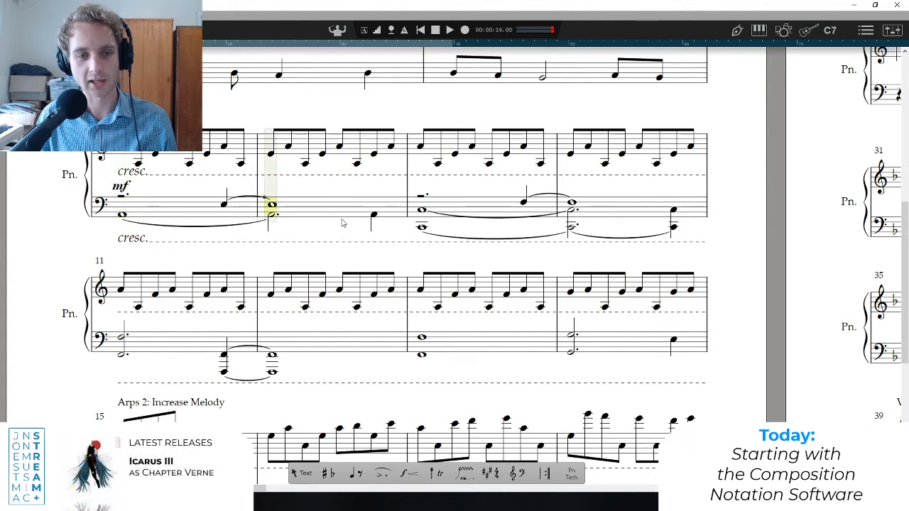
pyautogui.click(124, 212)
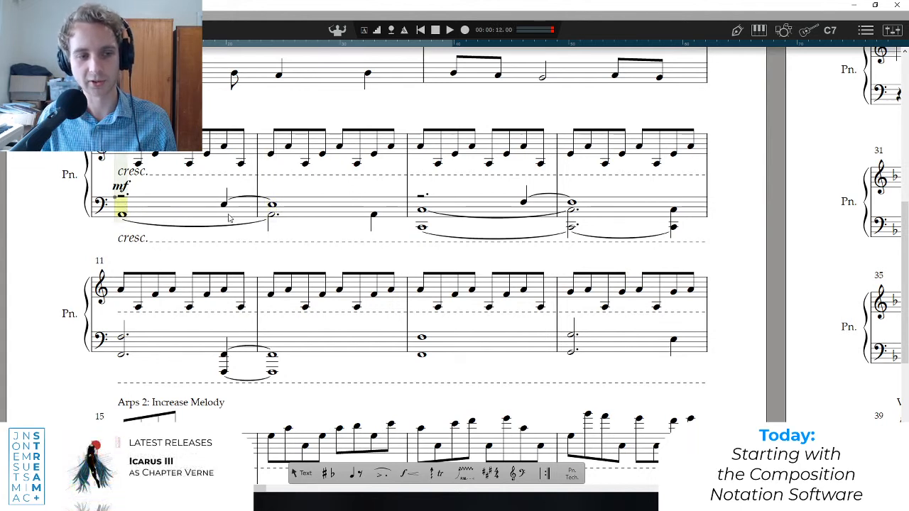
# Replay the start of "Arps 1" from bar 7, and play it again through to bar 13.
pyautogui.press('space')
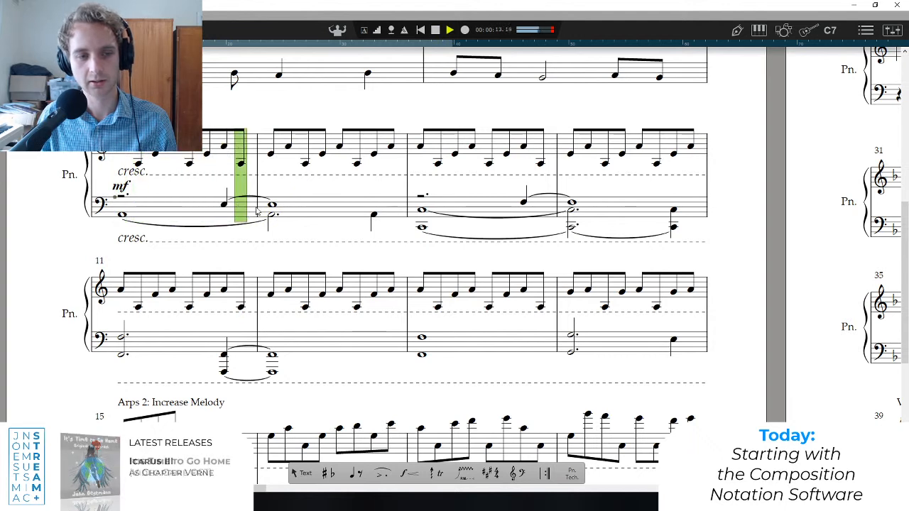
pyautogui.press('space')
pyautogui.click(121, 211)
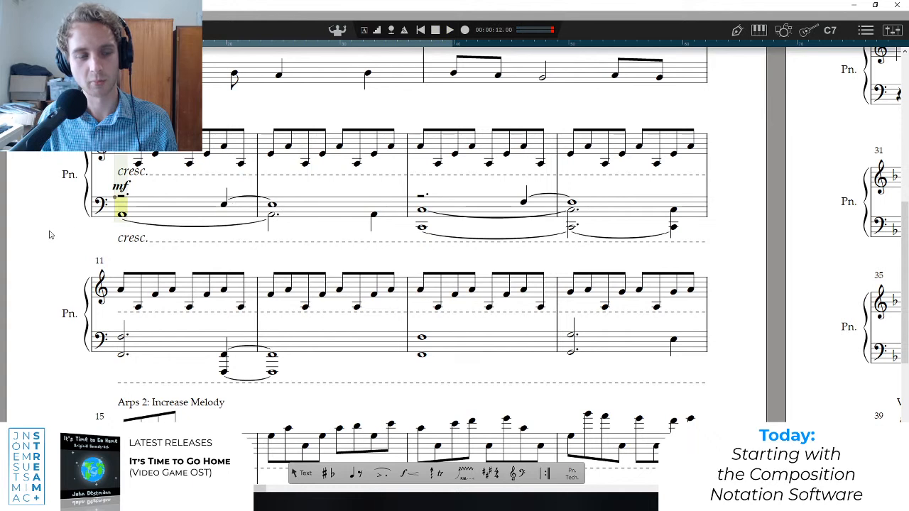
pyautogui.press('space')
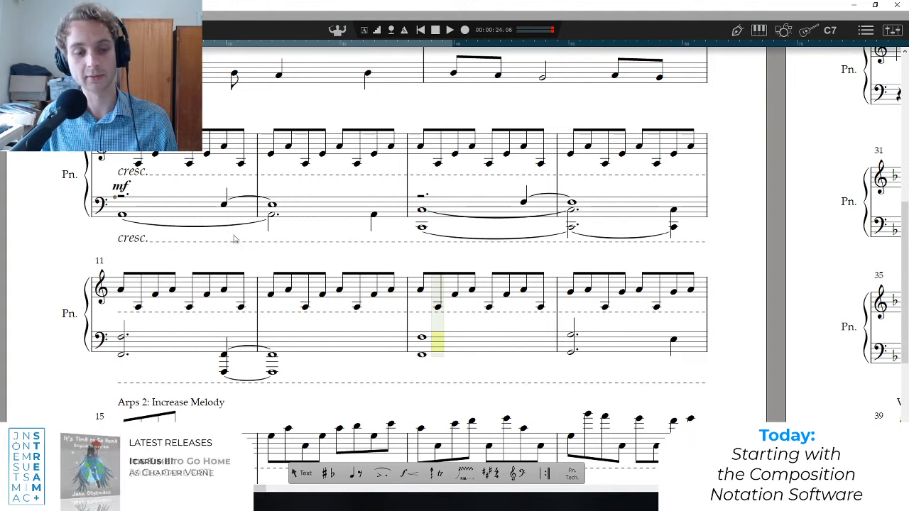
# Play from bar 13 through "Arps 2: Increase Melody", stop in bar 18, and bring that section back into view.
pyautogui.click(277, 335)
pyautogui.click(418, 336)
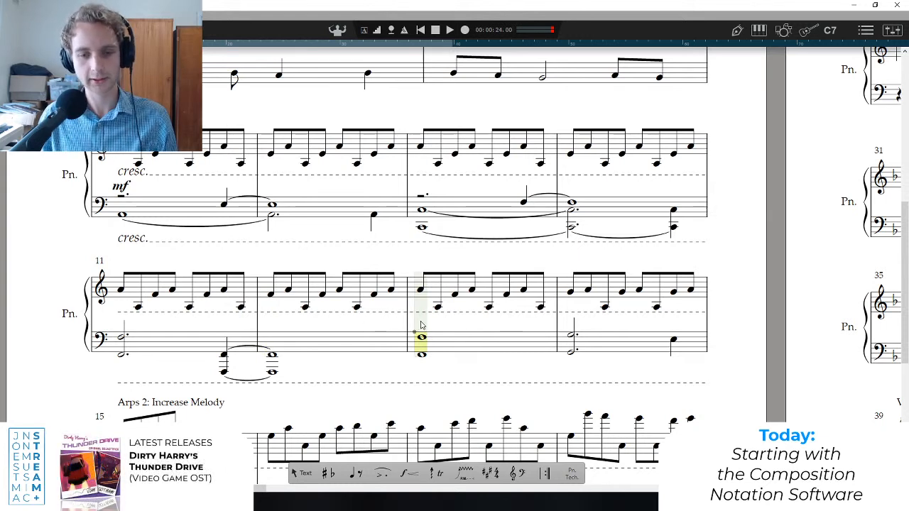
pyautogui.press('space')
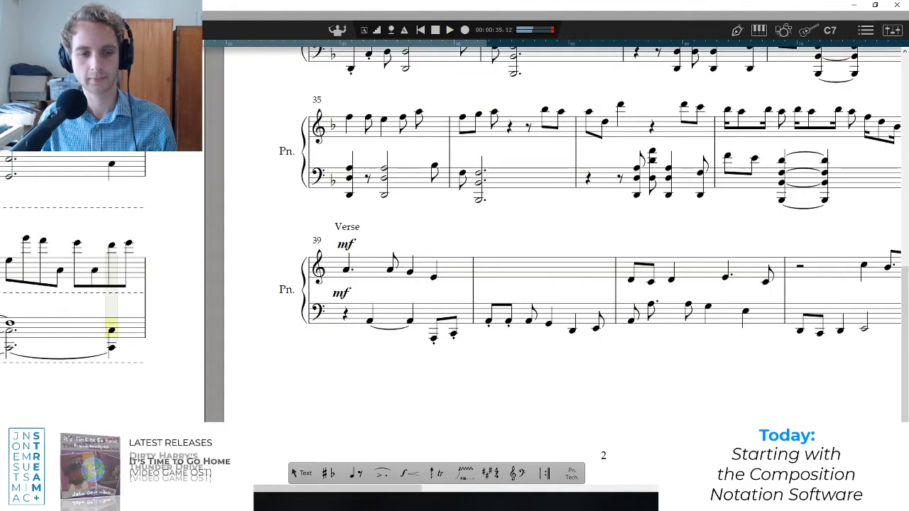
pyautogui.press('space')
pyautogui.moveTo(284, 488); pyautogui.dragTo(118, 489)
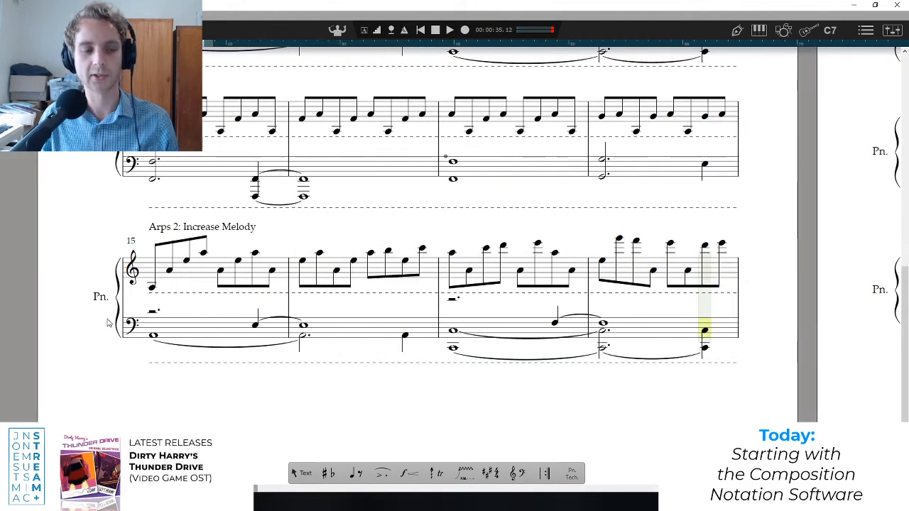
# Select the upper-staff arpeggios of "Arps 2: Increase Melody" in bars 15 to 18 and briefly start playback.
pyautogui.click(152, 305)
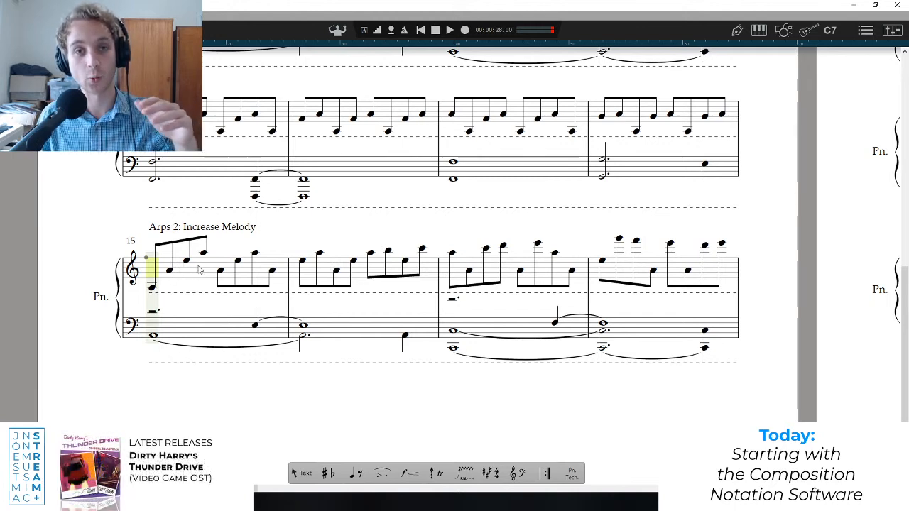
pyautogui.click(155, 263)
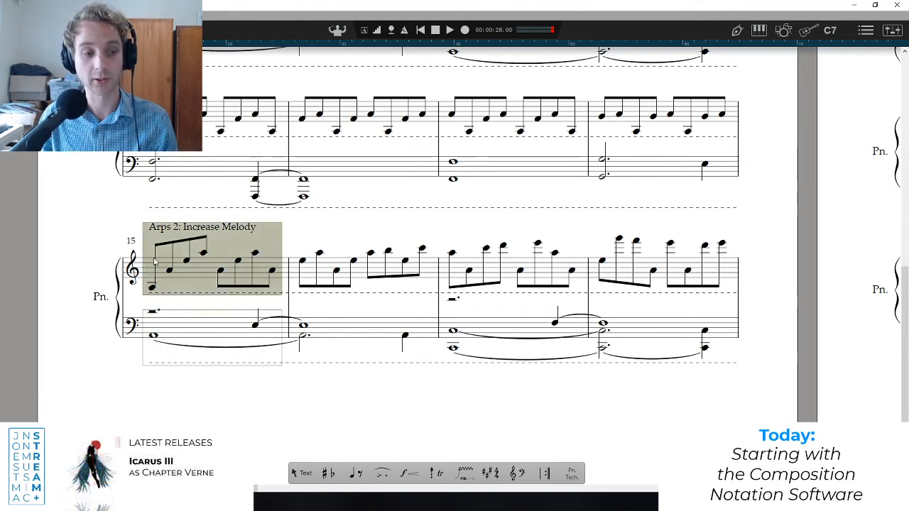
pyautogui.moveTo(296, 274); pyautogui.dragTo(758, 263)
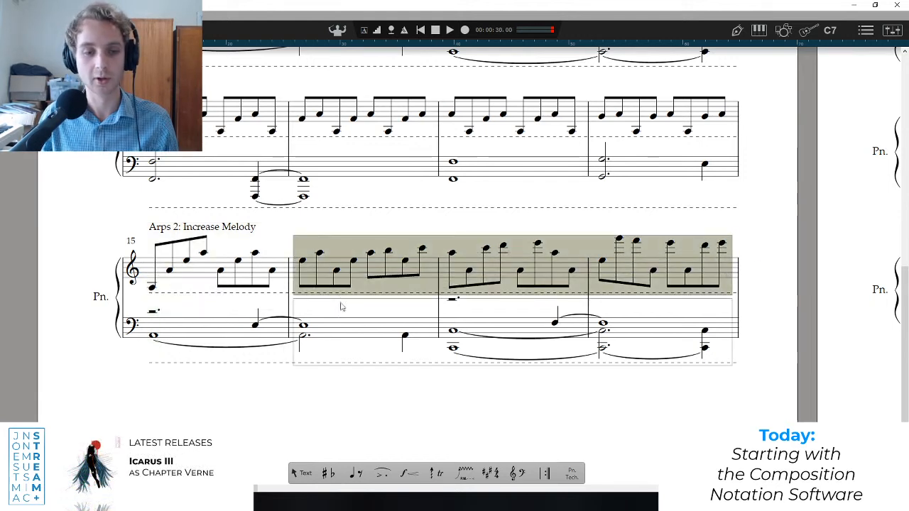
pyautogui.keyDown('shift'); pyautogui.click(148, 275); pyautogui.keyUp('shift')
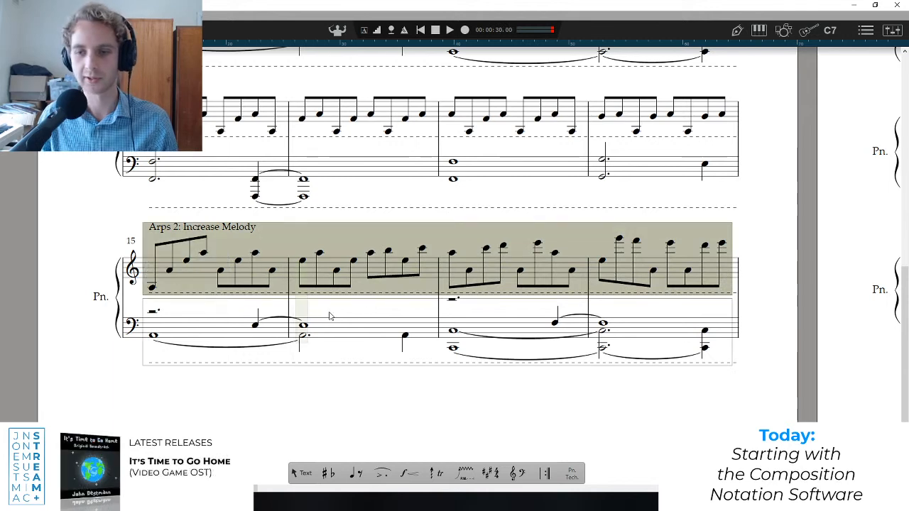
pyautogui.press('space')
# Reselect the upper staff of bars 15 to 18 and play "Arps 2: Increase Melody" from bar 15 through bar 18.
pyautogui.press('space')
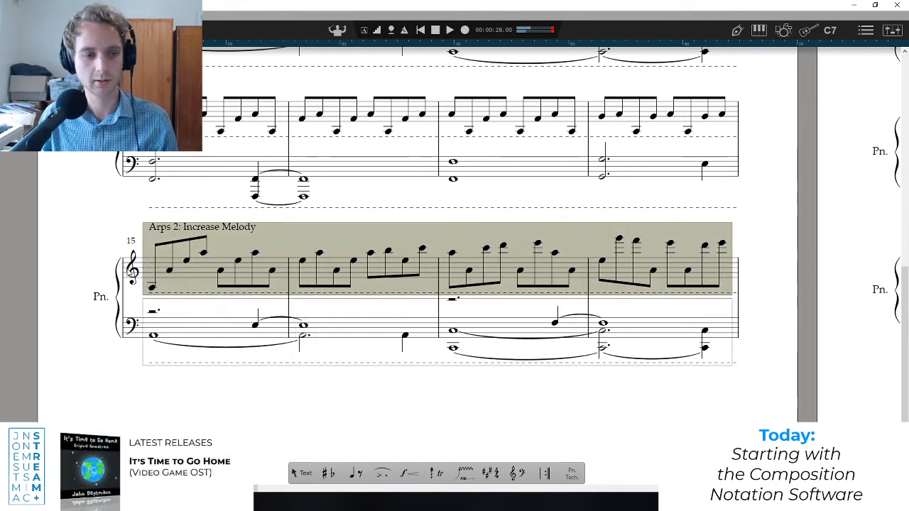
pyautogui.click(149, 258)
pyautogui.moveTo(143, 244); pyautogui.dragTo(729, 286)
pyautogui.press('space')
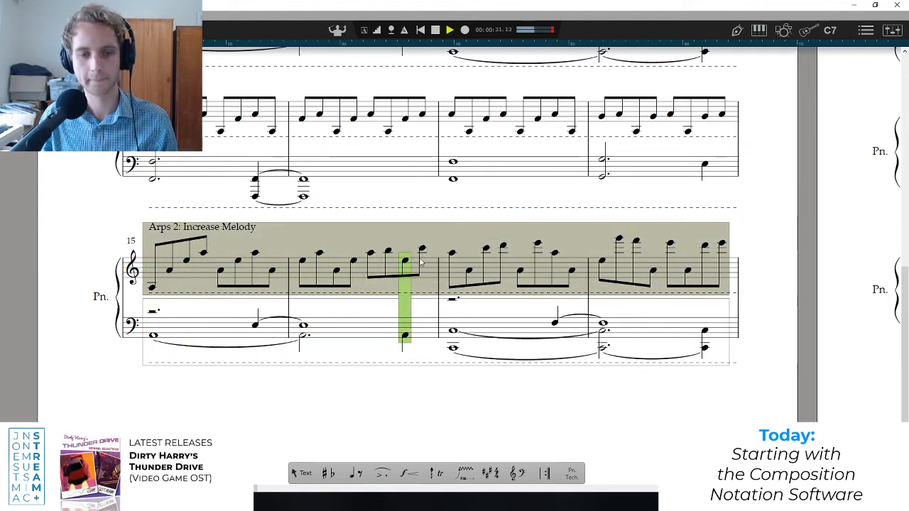
pyautogui.press('space')
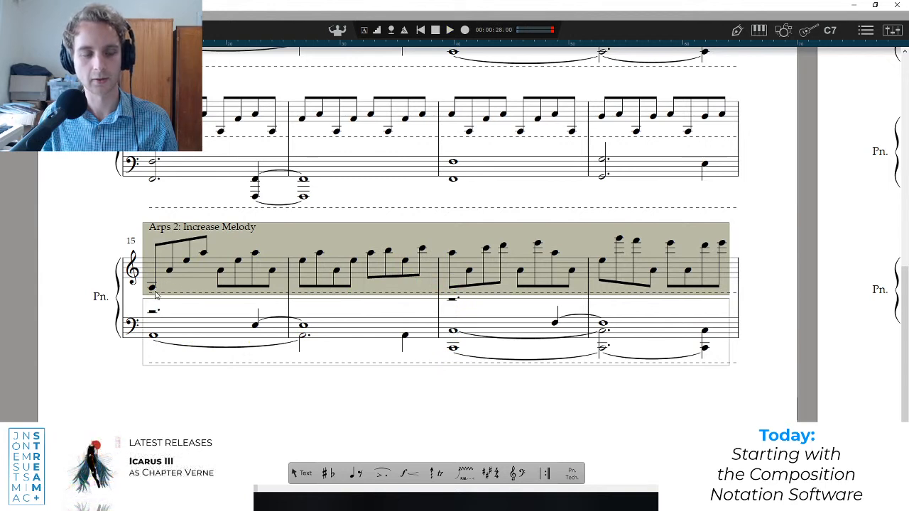
pyautogui.press('space')
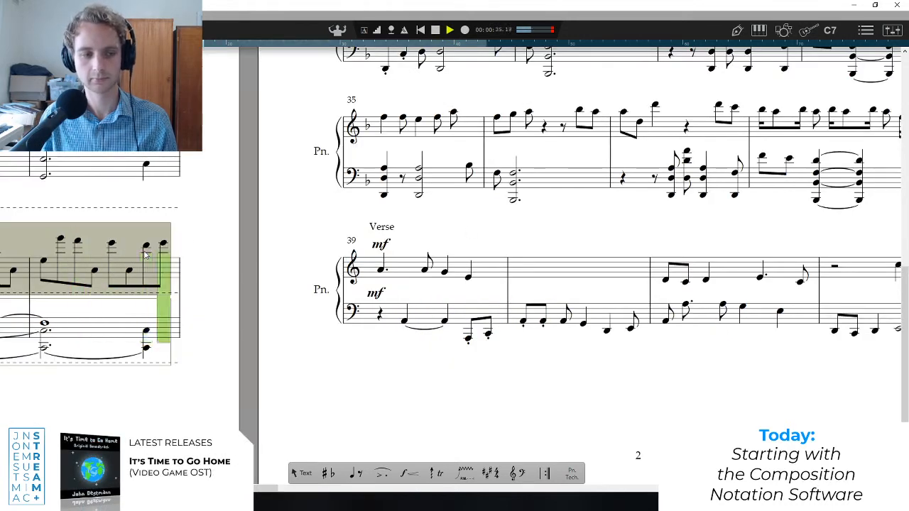
pyautogui.press('space')
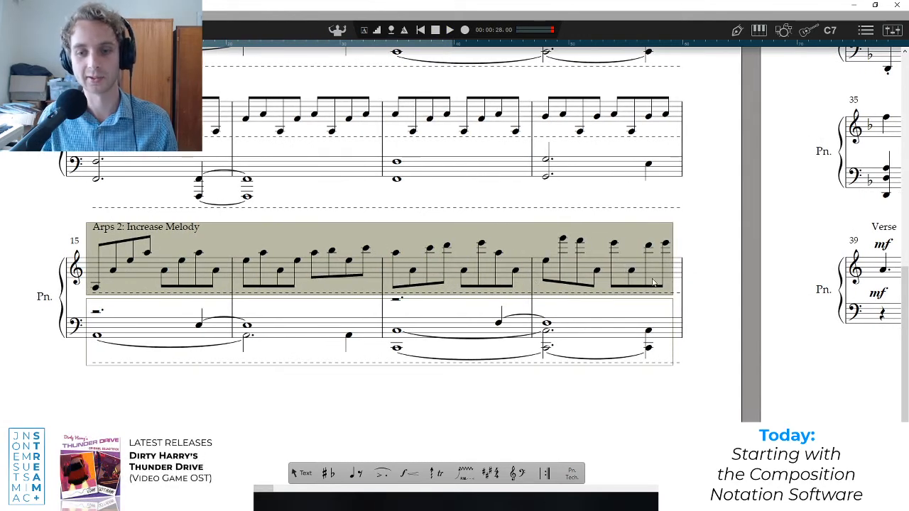
# Try to delete the two low A notes from the upper staff of bar 18, and undo both deletions.
pyautogui.click(631, 272)
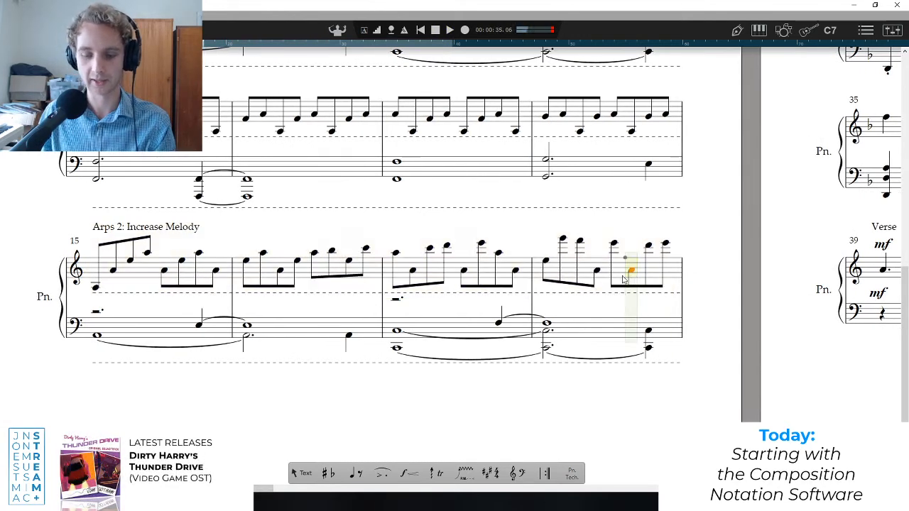
pyautogui.press('Delete')
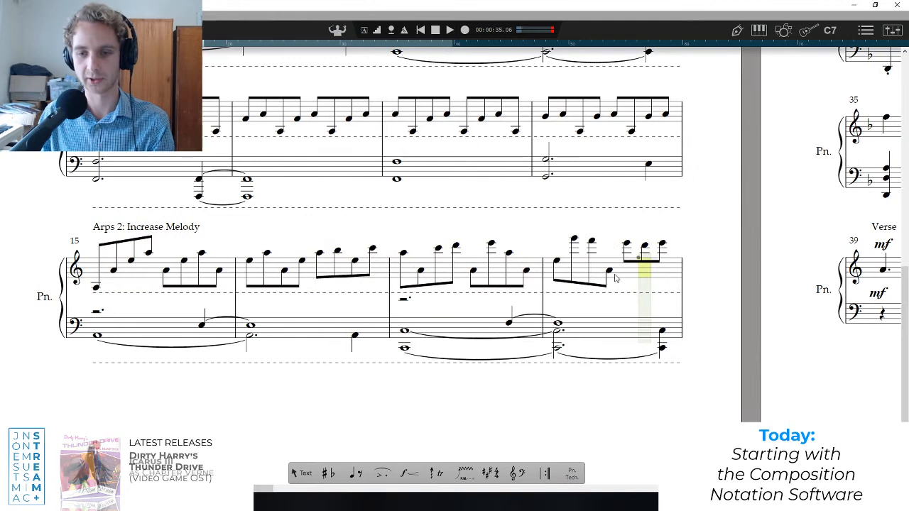
pyautogui.click(609, 272)
pyautogui.press('Delete')
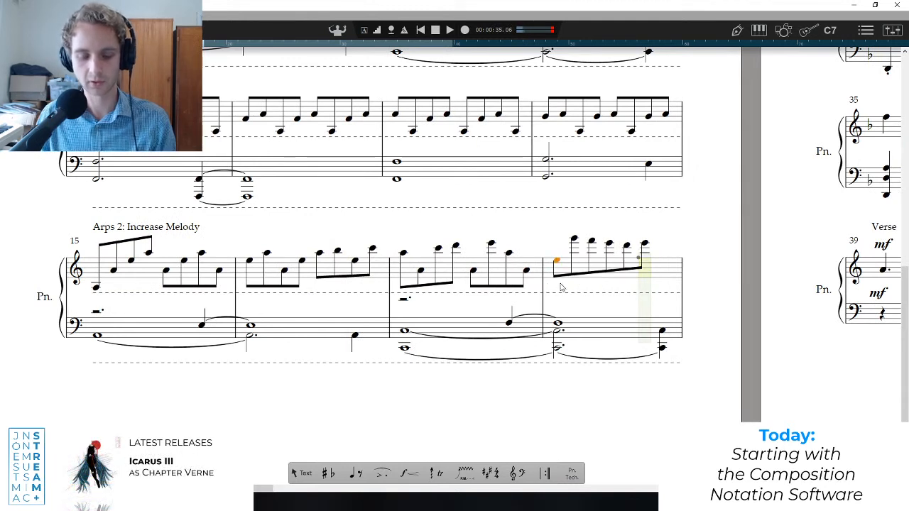
pyautogui.hotkey('ctrl', 'z')
pyautogui.hotkey('ctrl', 'z')
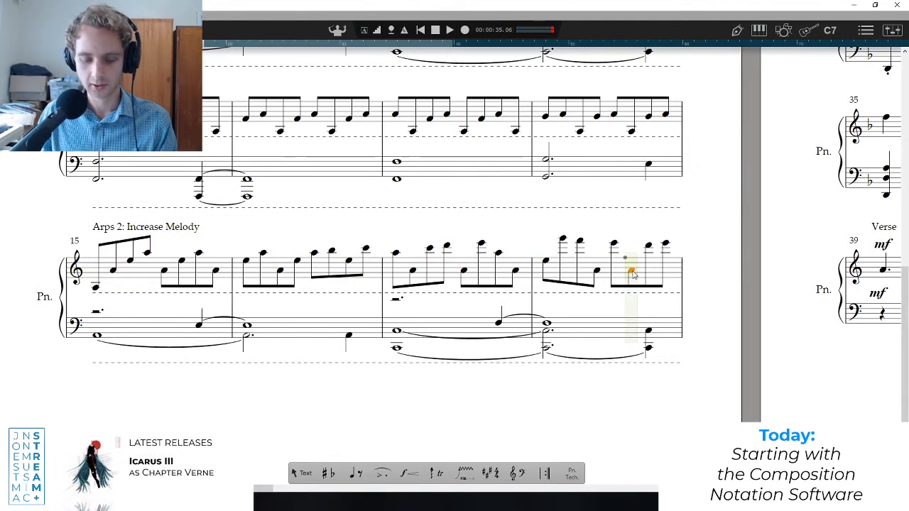
# Replace the accompaniment notes below the melody with rests in the upper staff of bars 17 and 18.
pyautogui.press('Delete')
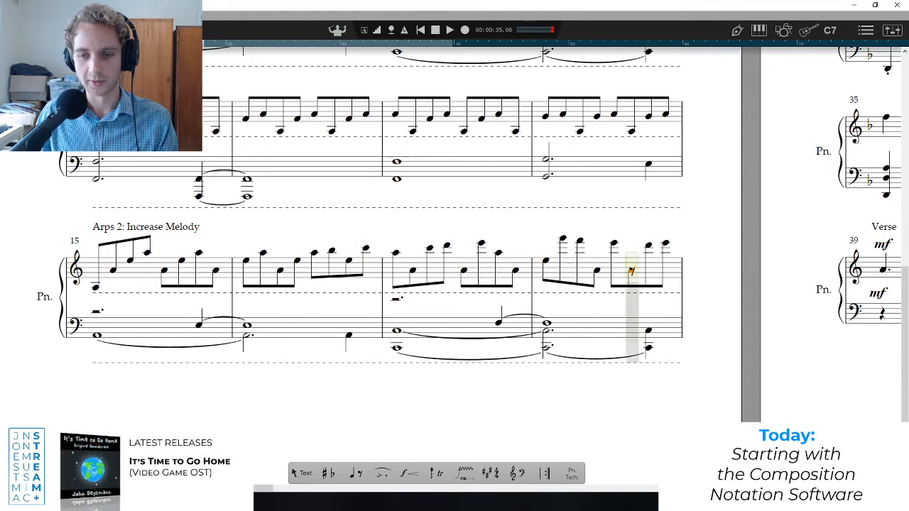
pyautogui.click(632, 271)
pyautogui.click(597, 270)
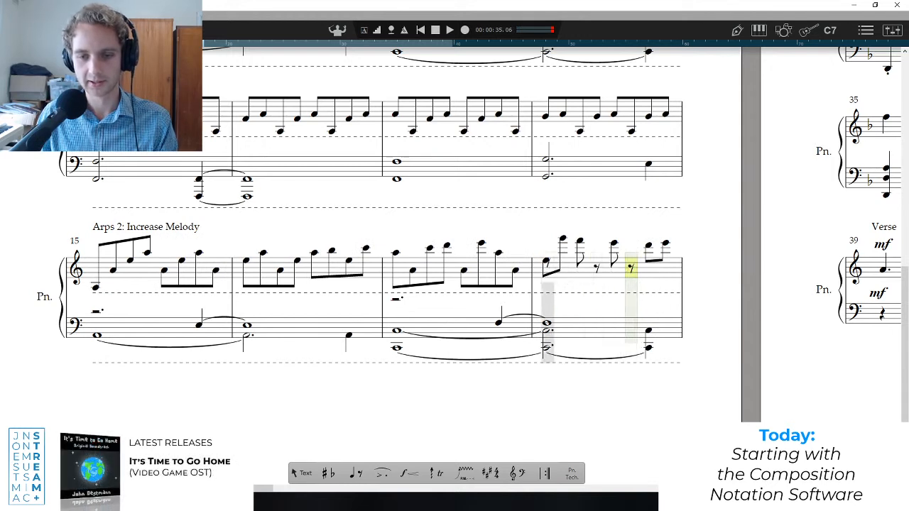
pyautogui.click(545, 267)
pyautogui.click(515, 267)
pyautogui.click(464, 267)
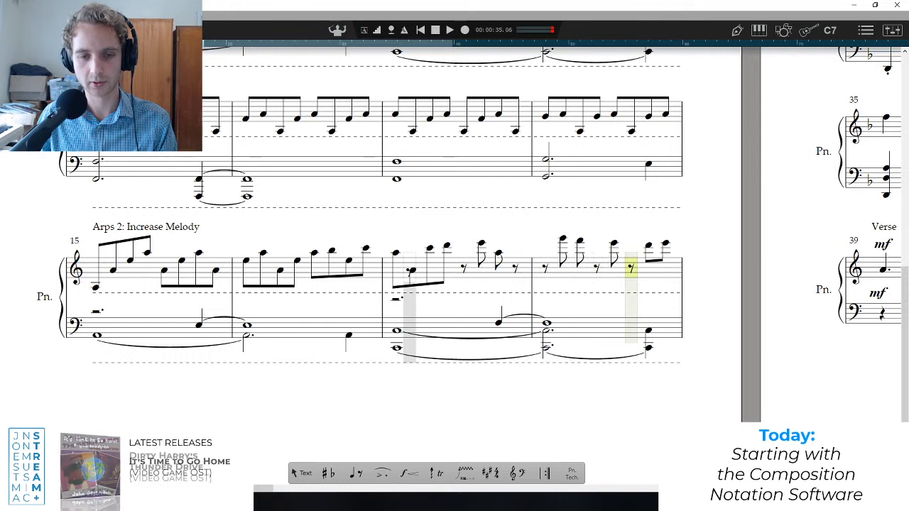
pyautogui.click(411, 270)
# Select the upper staff of bars 17 and 18 and briefly play the isolated melody from bar 17.
pyautogui.moveTo(391, 257)
pyautogui.mouseDown()
pyautogui.moveTo(734, 280)
pyautogui.moveTo(680, 279)
pyautogui.mouseUp()
pyautogui.press('space')
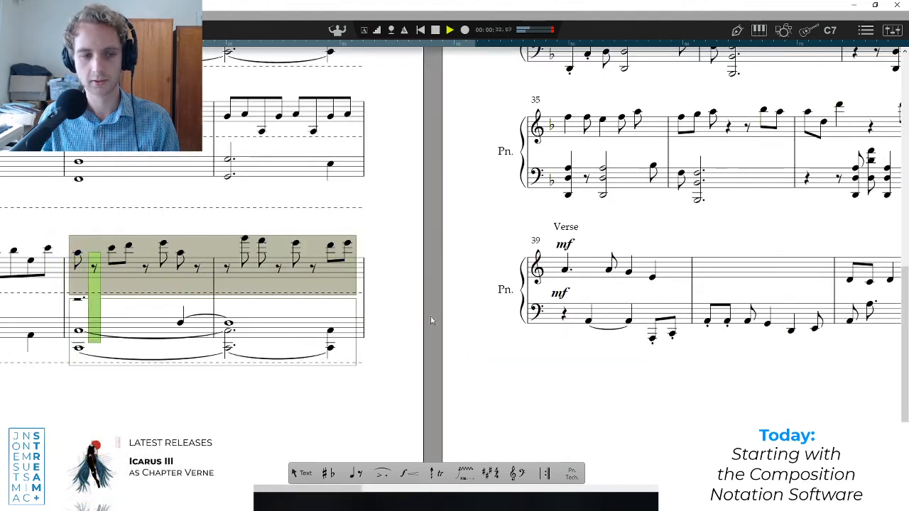
pyautogui.press('space')
# Undo the note deletions in the upper staff of bars 17 and 18.
pyautogui.hotkey('ctrl', 'z')
pyautogui.hotkey('ctrl', 'z')
pyautogui.hotkey('ctrl', 'z')
pyautogui.hotkey('ctrl', 'z')
pyautogui.hotkey('ctrl', 'z')
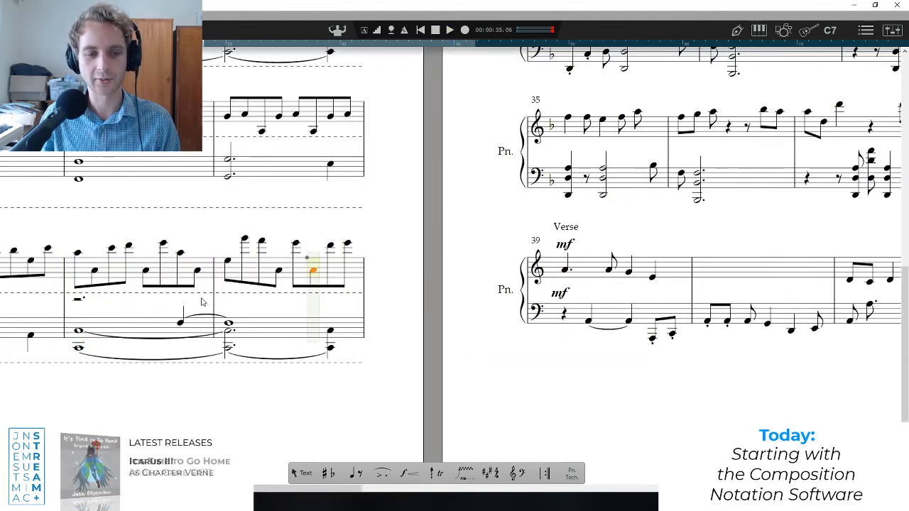
# Play both staves from bar 17 through bar 18 with the full arpeggios.
pyautogui.click(73, 249)
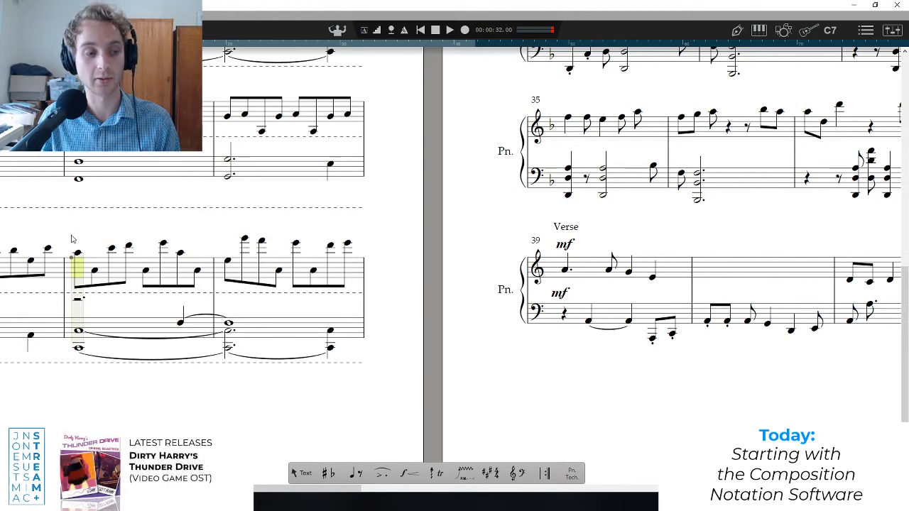
pyautogui.press('space')
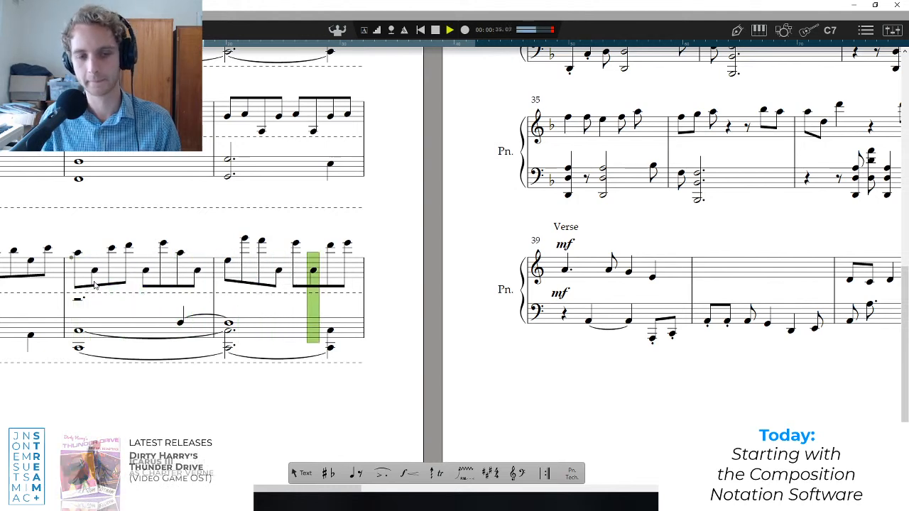
pyautogui.press('space')
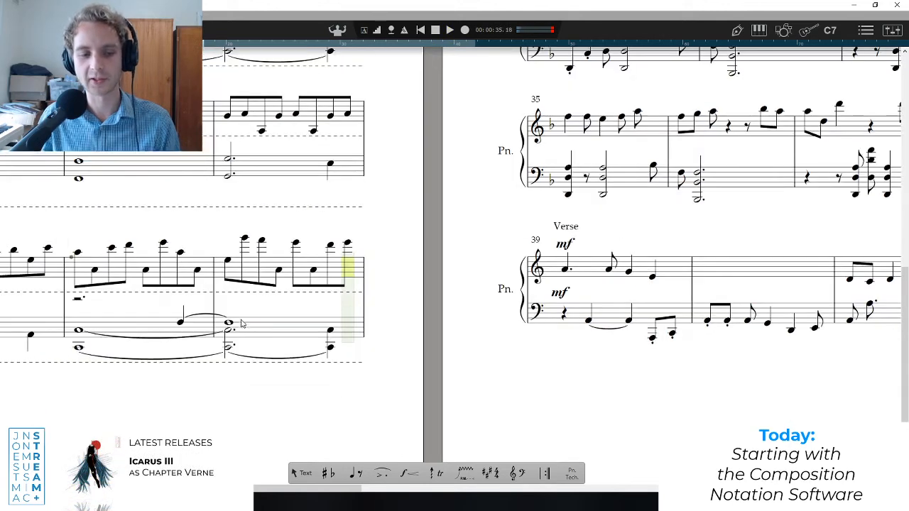
pyautogui.scroll(3, 234, 386)
pyautogui.scroll(-3, 237, 384)
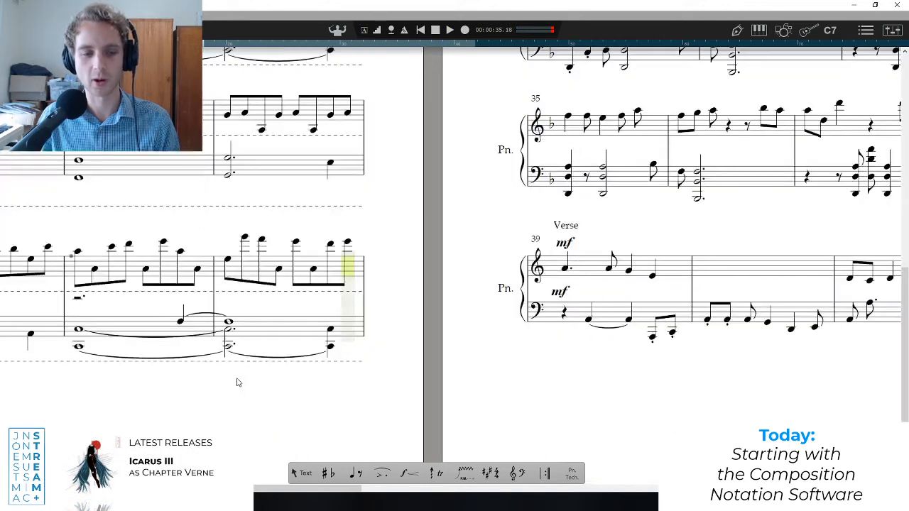
pyautogui.scroll(3, 246, 377)
pyautogui.scroll(-3, 254, 373)
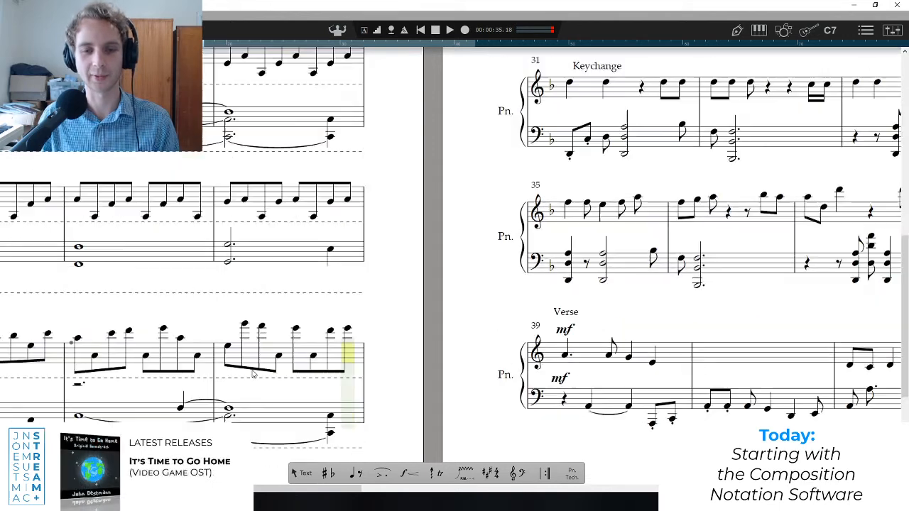
pyautogui.click(228, 257)
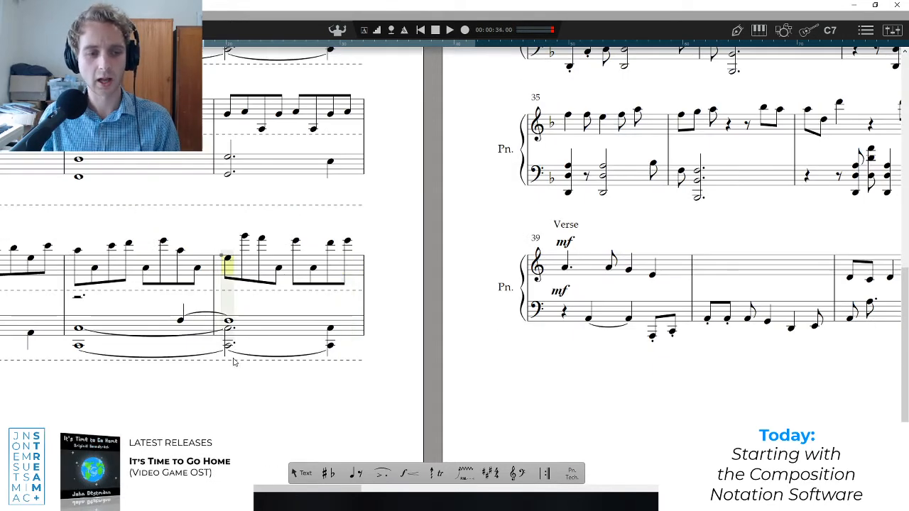
# Return to "Arps 1" and briefly play from the start of bar 7.
pyautogui.moveTo(238, 489); pyautogui.dragTo(132, 488)
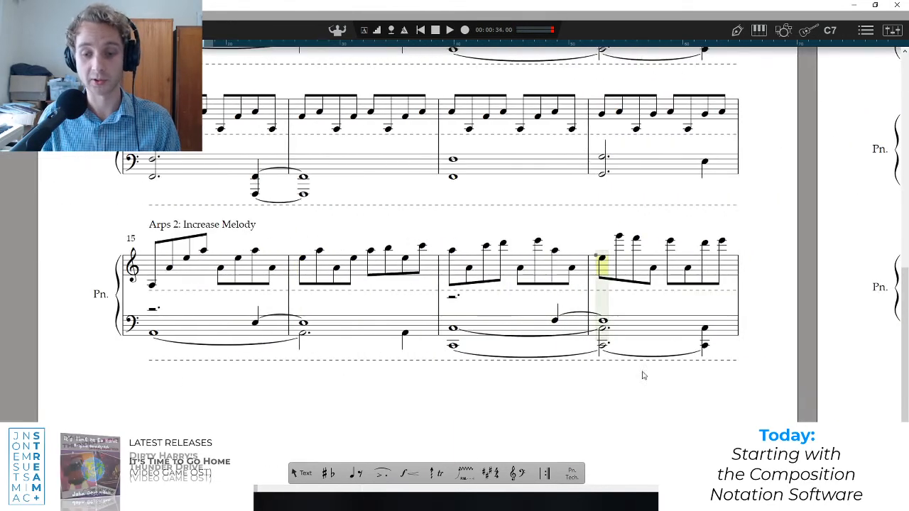
pyautogui.scroll(3, 580, 357)
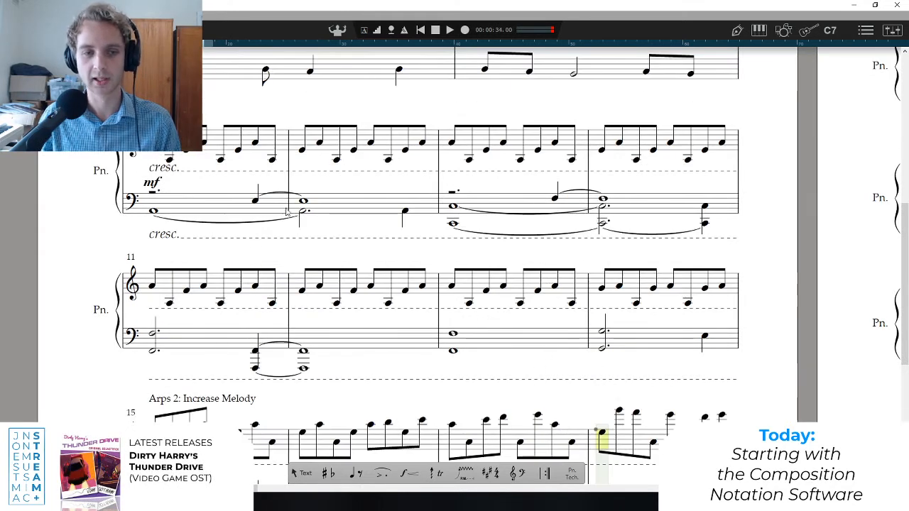
pyautogui.scroll(1, 283, 216)
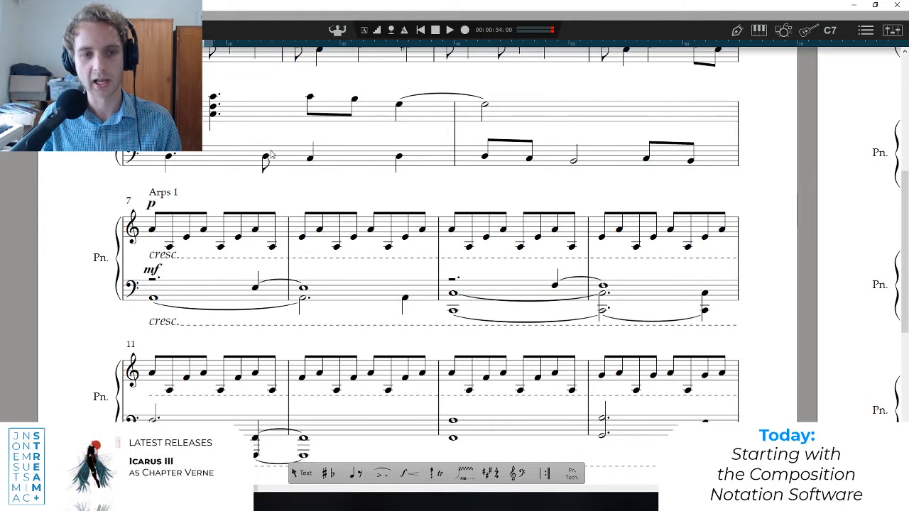
pyautogui.click(157, 292)
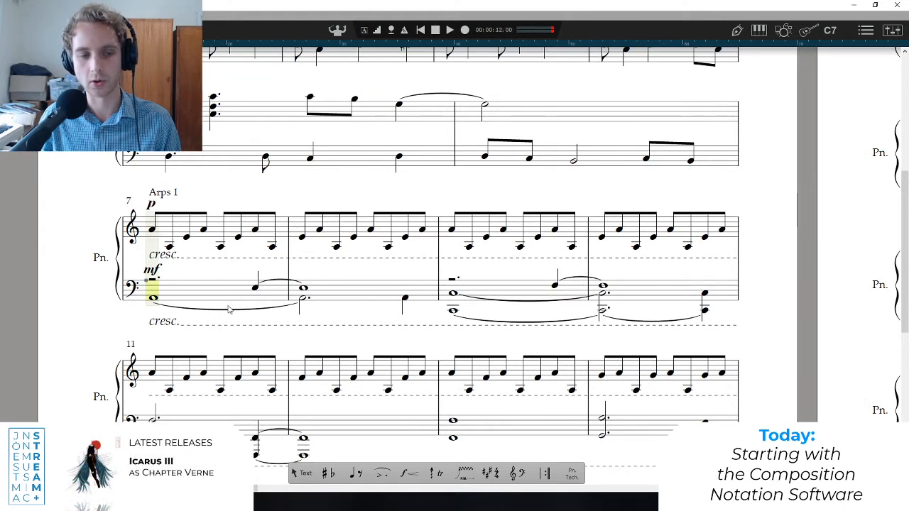
pyautogui.press('space')
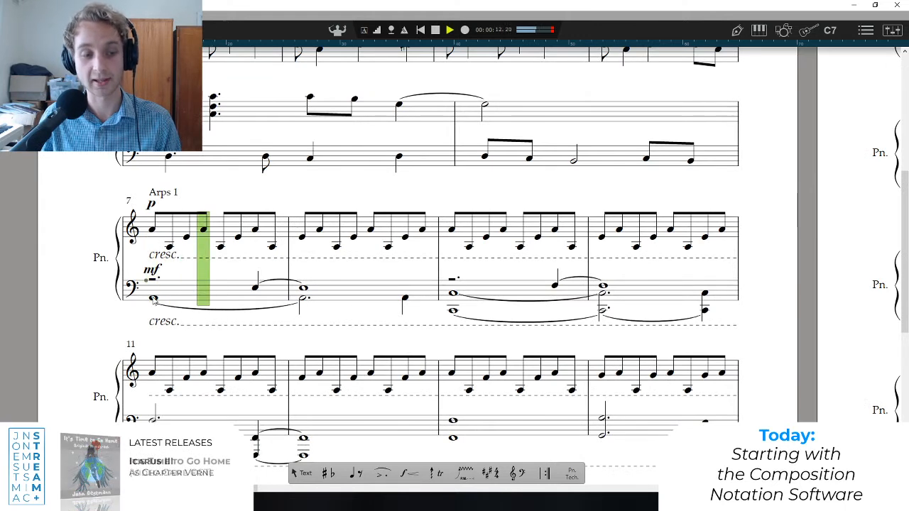
pyautogui.press('space')
# Select the lower staff of bars 7 to 10 and play the "Arps 1" bass part through bar 10.
pyautogui.moveTo(179, 293); pyautogui.dragTo(736, 310)
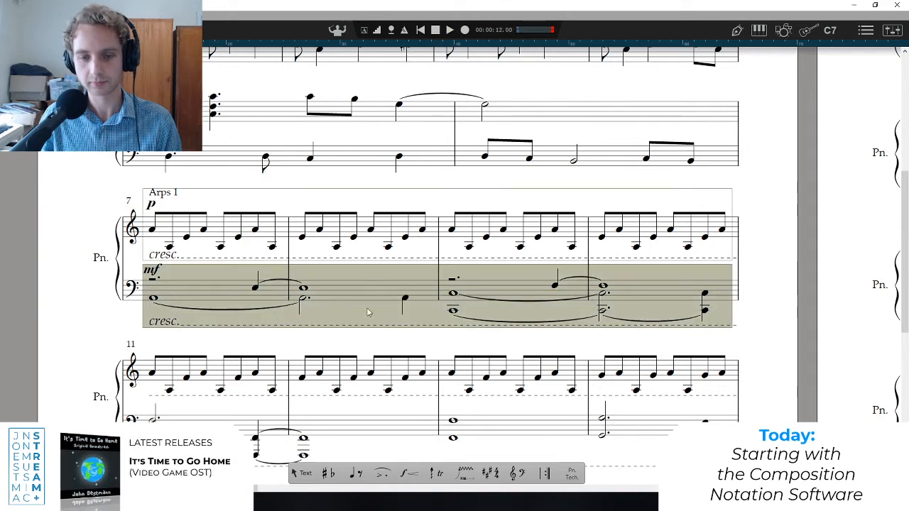
pyautogui.press('space')
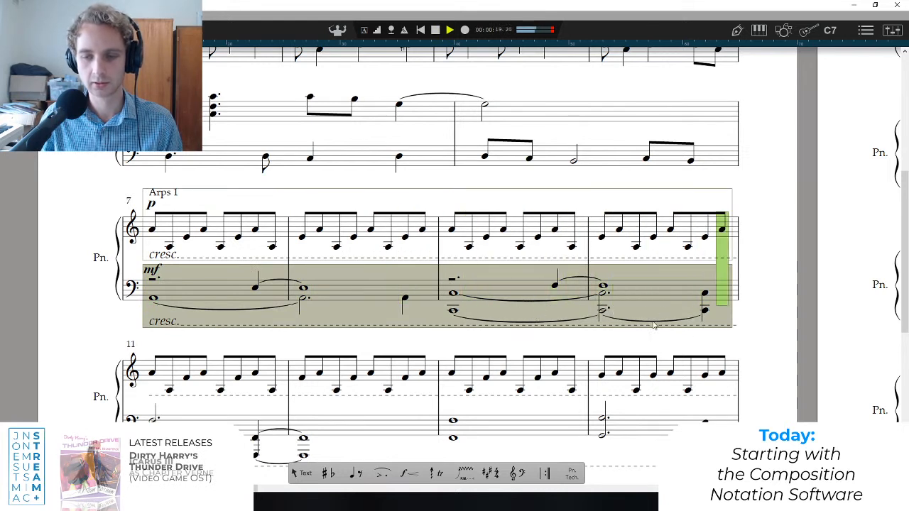
pyautogui.click(408, 292)
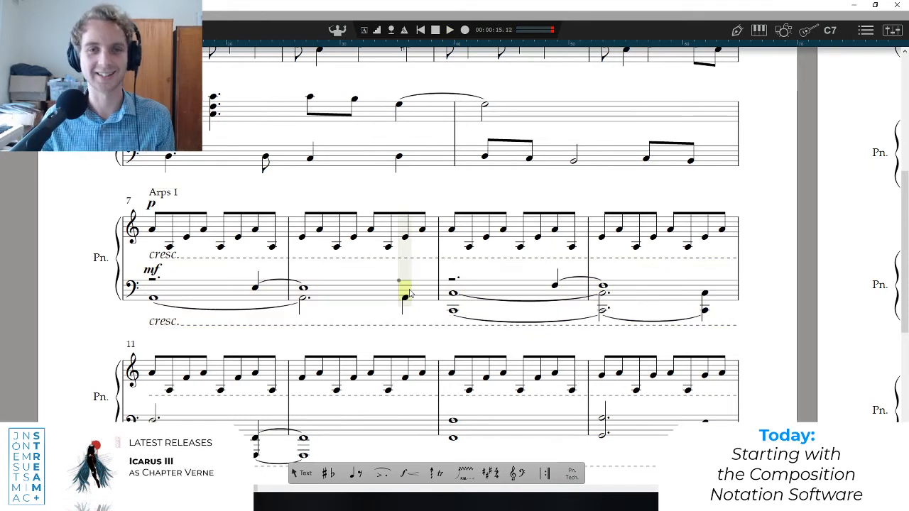
# Go to the second page and play from bar 19 into bar 22.
pyautogui.scroll(-3, 408, 292)
pyautogui.scroll(8, 542, 314)
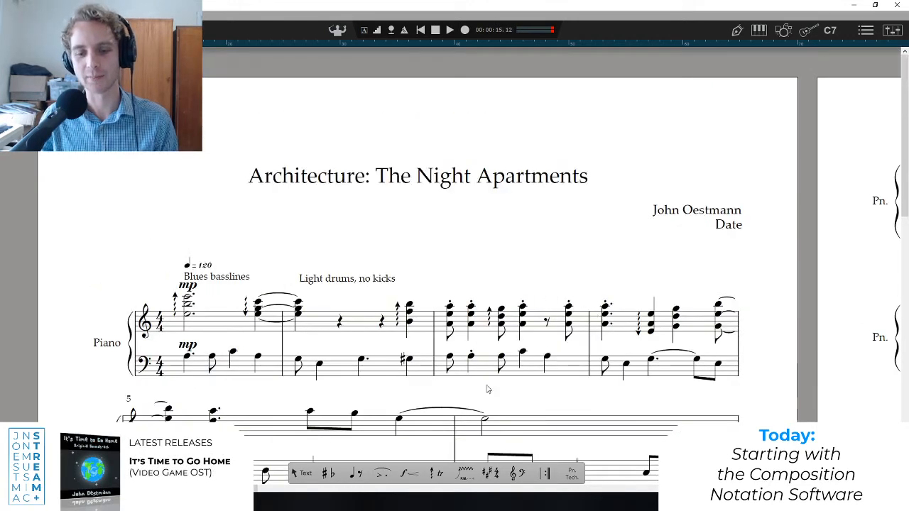
pyautogui.hscroll(10, 297, 323)
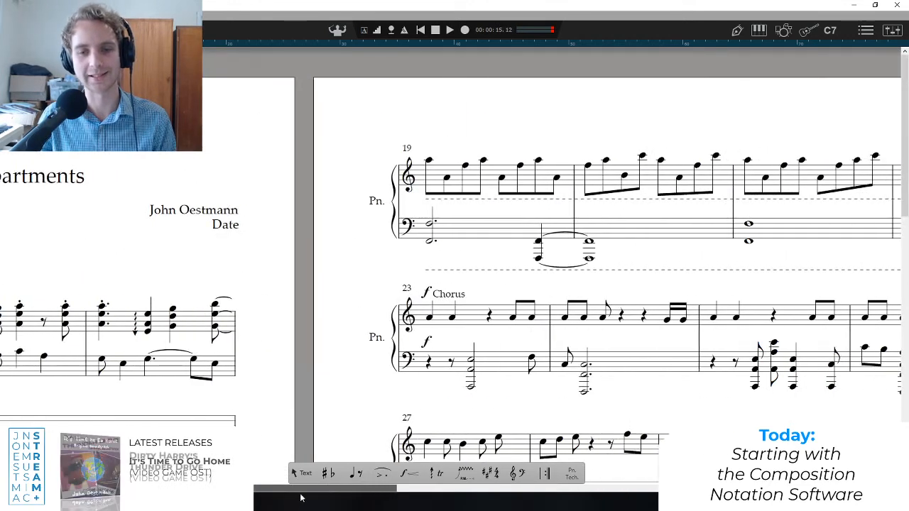
pyautogui.click(311, 213)
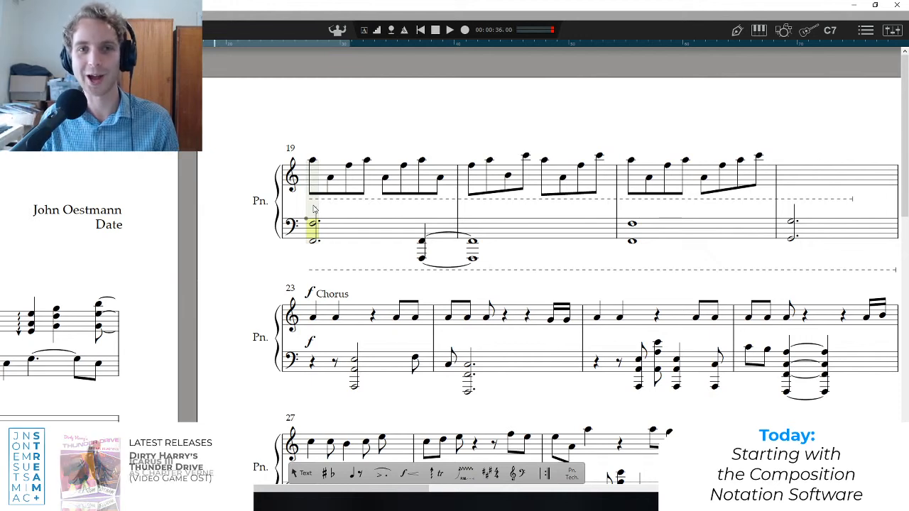
pyautogui.press('space')
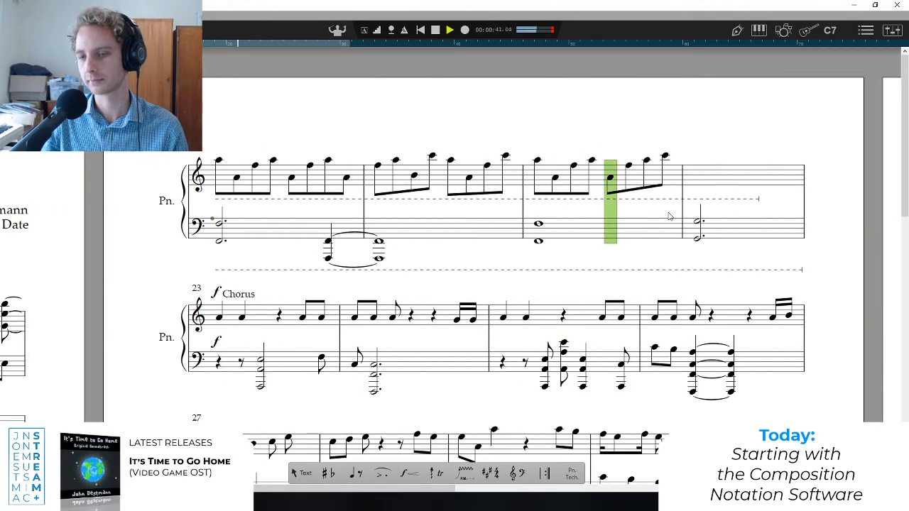
pyautogui.press('space')
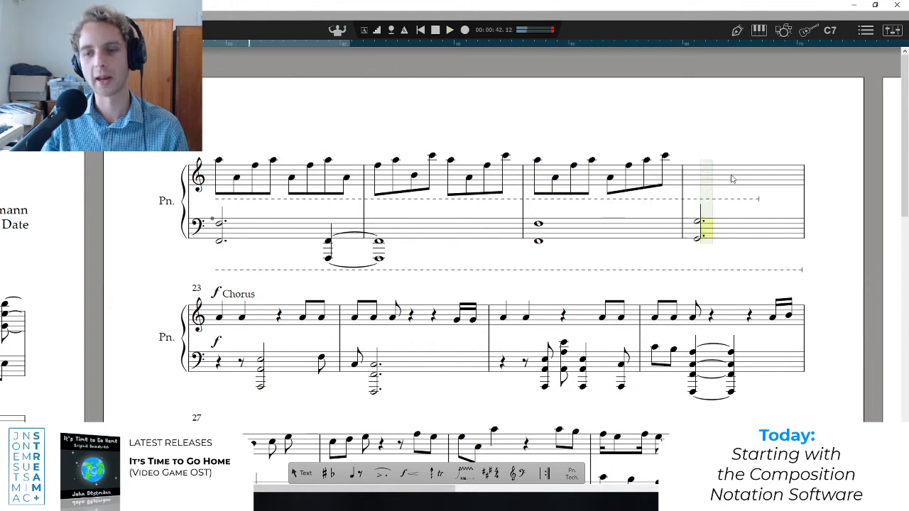
# Play from bar 21 into the Chorus and stop playback.
pyautogui.click(543, 208)
pyautogui.press('space')
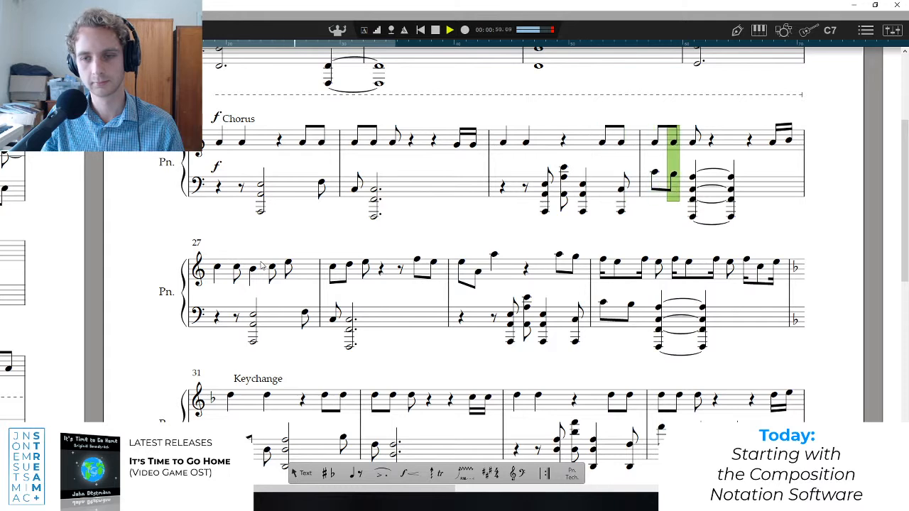
pyautogui.press('space')
# Set the playback position to the first note of the Chorus in bar 23 and play from there.
pyautogui.click(219, 149)
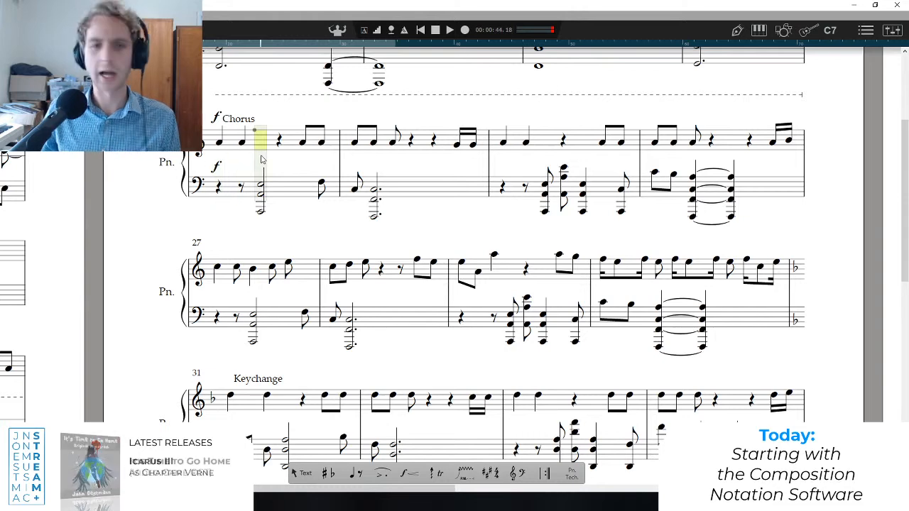
pyautogui.click(218, 158)
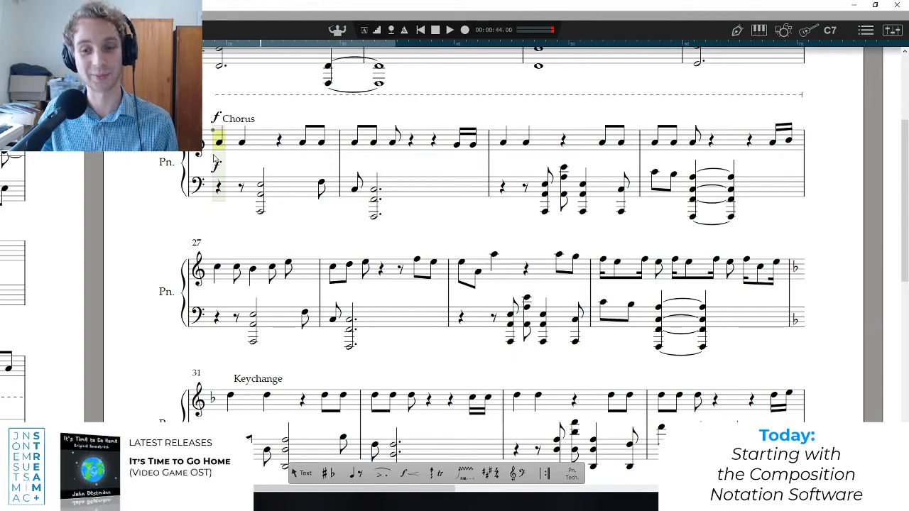
pyautogui.scroll(1, 204, 151)
pyautogui.scroll(-1, 203, 154)
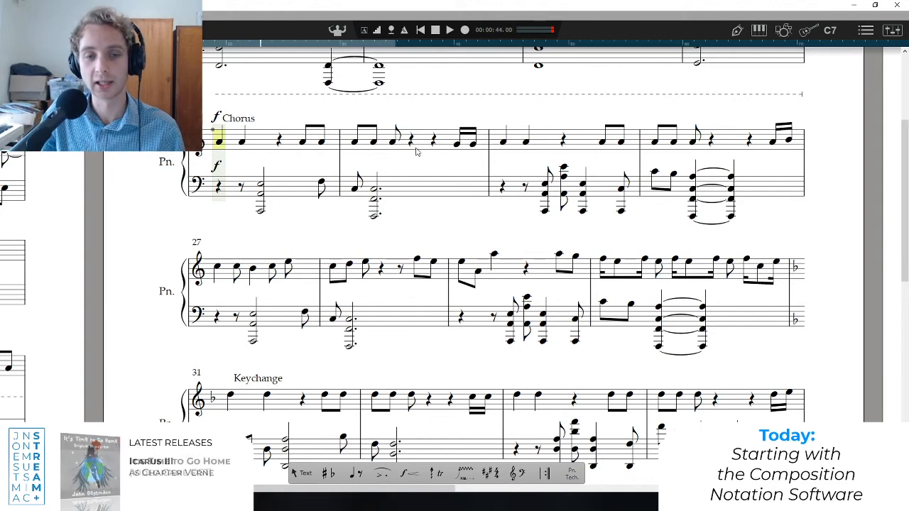
pyautogui.scroll(1, 141, 193)
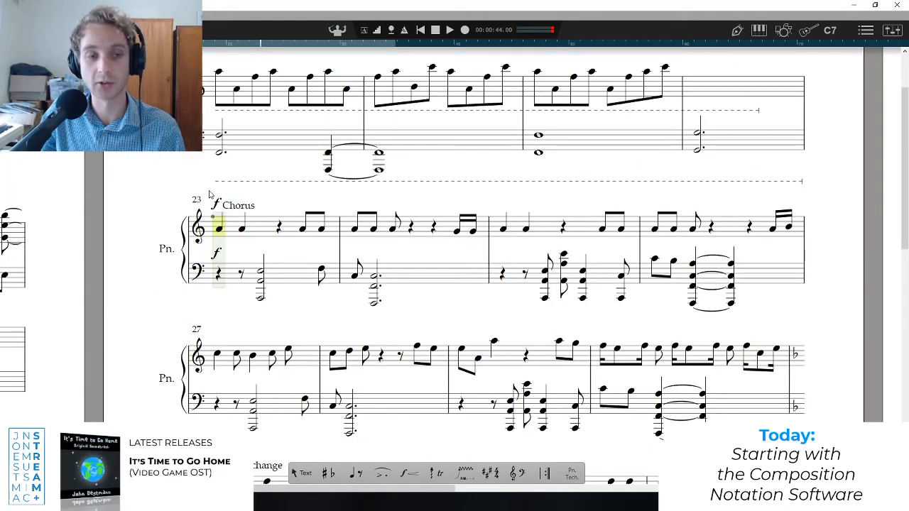
pyautogui.scroll(1, 213, 193)
pyautogui.scroll(-1, 217, 193)
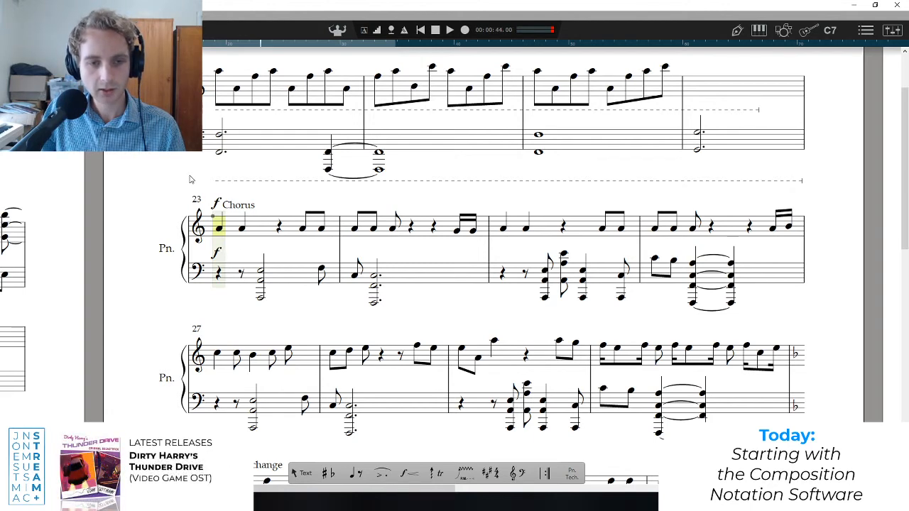
pyautogui.scroll(-3, 242, 244)
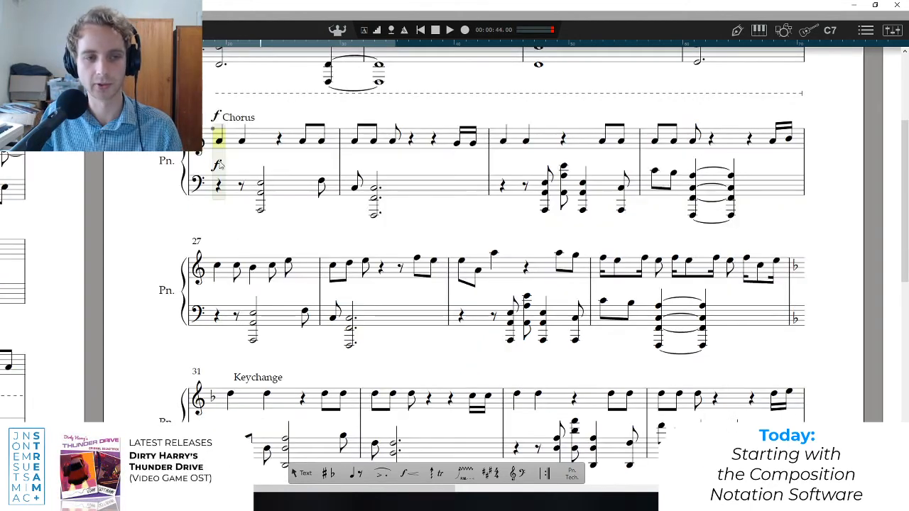
pyautogui.press('space')
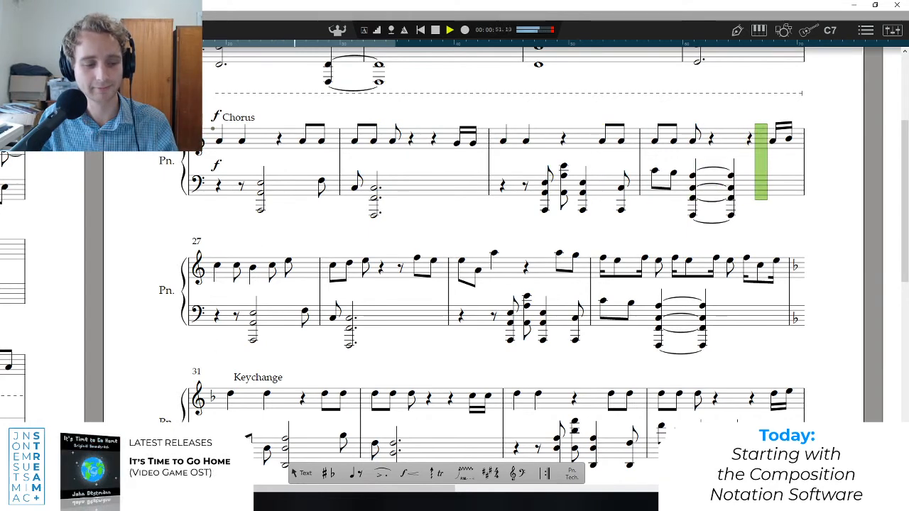
# Switch to the YouTube Studio live stream page to check the live chat during playback, return to the score, and bring the page back up.
pyautogui.hotkey('alt', 'Tab')
pyautogui.click(717, 12)
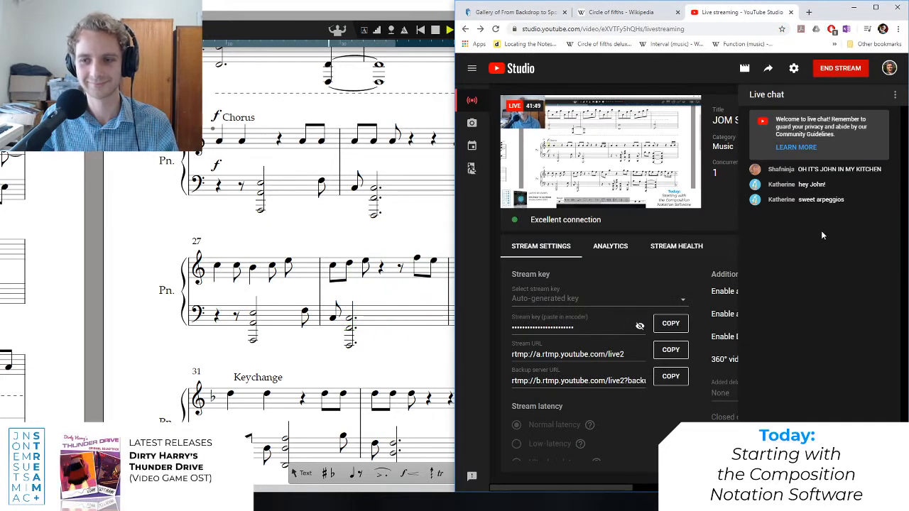
pyautogui.click(359, 8)
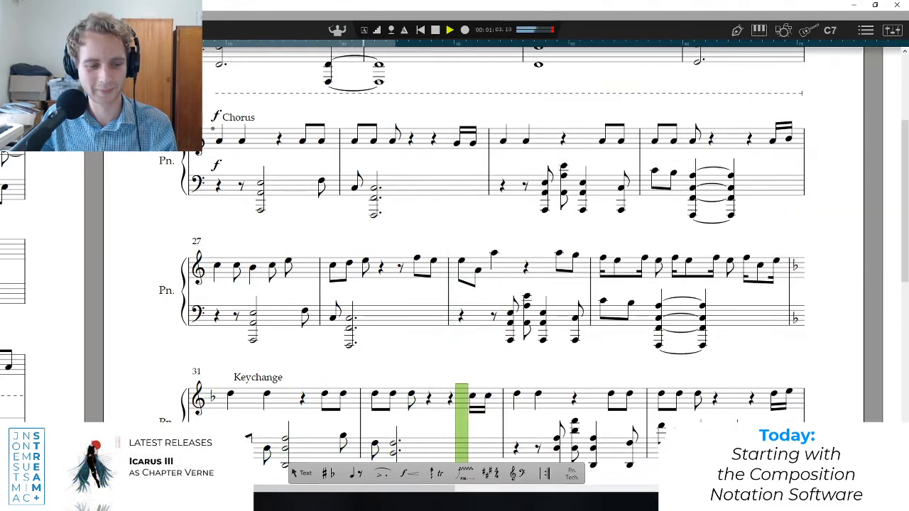
pyautogui.hotkey('alt', 'Tab')
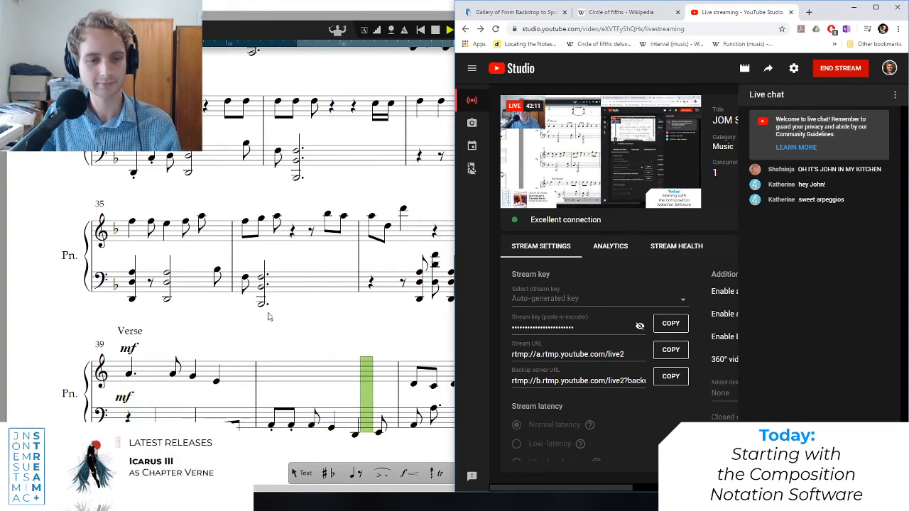
# Check the live chat on the YouTube Studio stream page with the browser maximized, and minimize the browser to return to the score.
pyautogui.hotkey('alt', 'Tab')
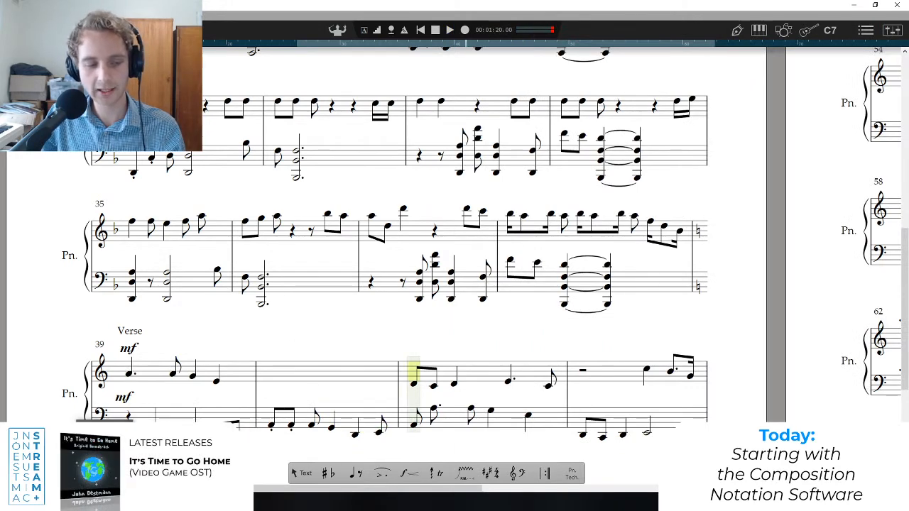
pyautogui.hotkey('alt', 'Tab')
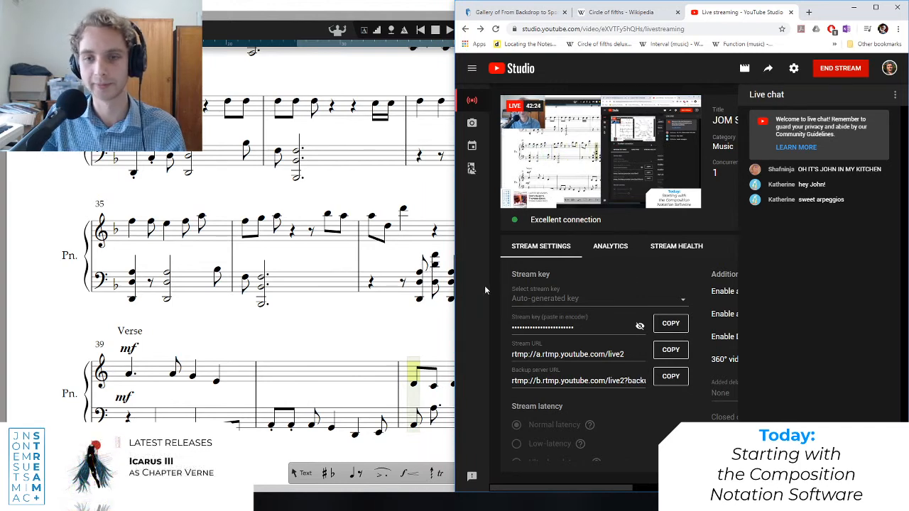
pyautogui.click(875, 7)
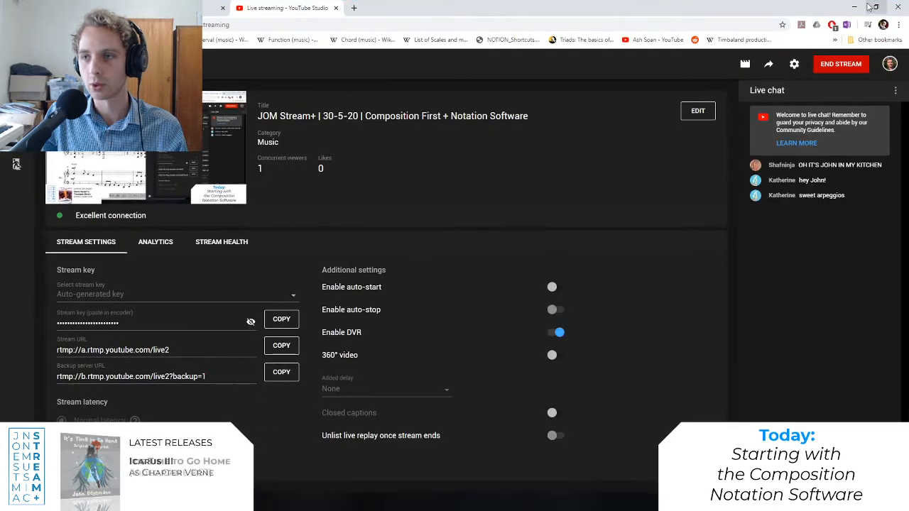
pyautogui.click(853, 6)
# Set the playback position to the start of the Chorus in bar 23, play into bar 24 and stop.
pyautogui.scroll(3, 260, 213)
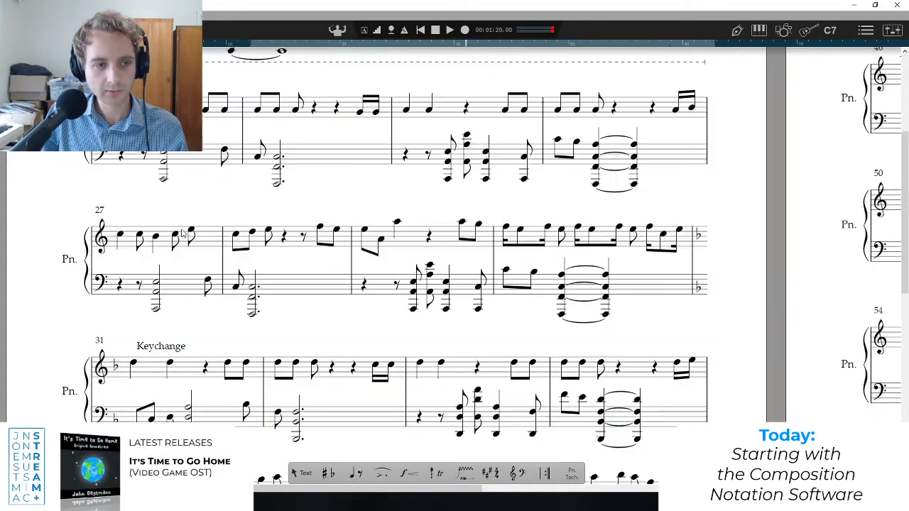
pyautogui.scroll(2, 157, 229)
pyautogui.click(125, 220)
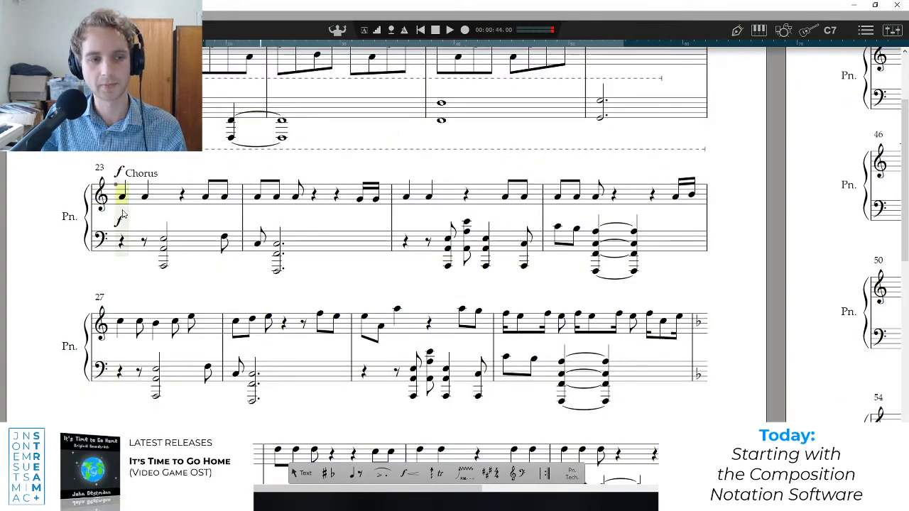
pyautogui.scroll(-2, 123, 227)
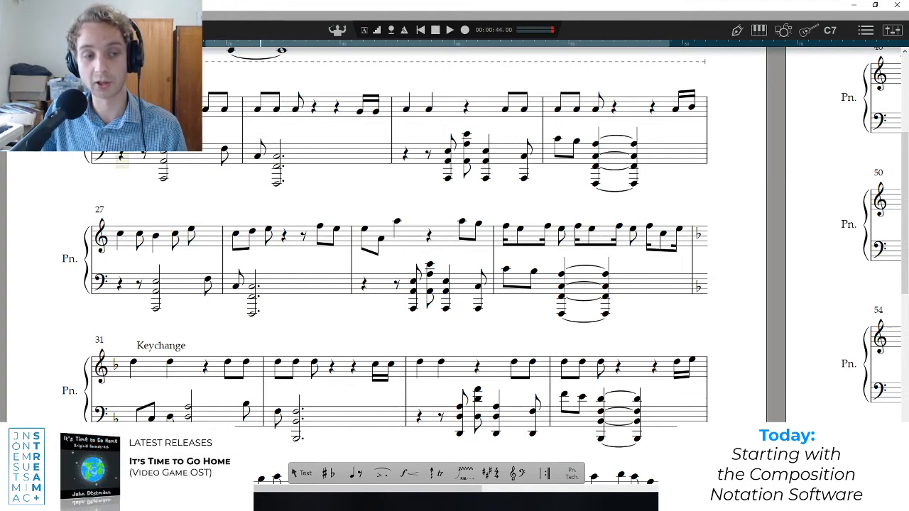
pyautogui.press('space')
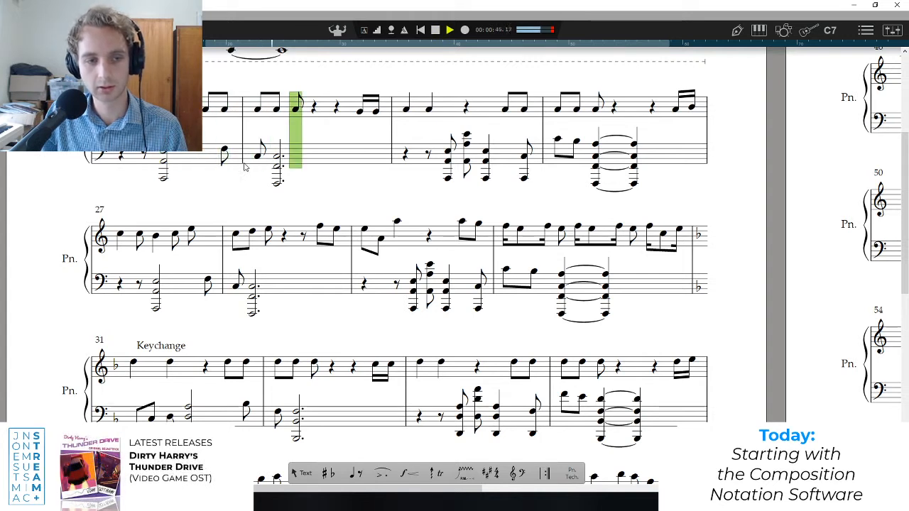
pyautogui.press('space')
# Move the playback position between the first two eighth notes of bar 24 to show where the left-hand chord enters.
pyautogui.click(260, 148)
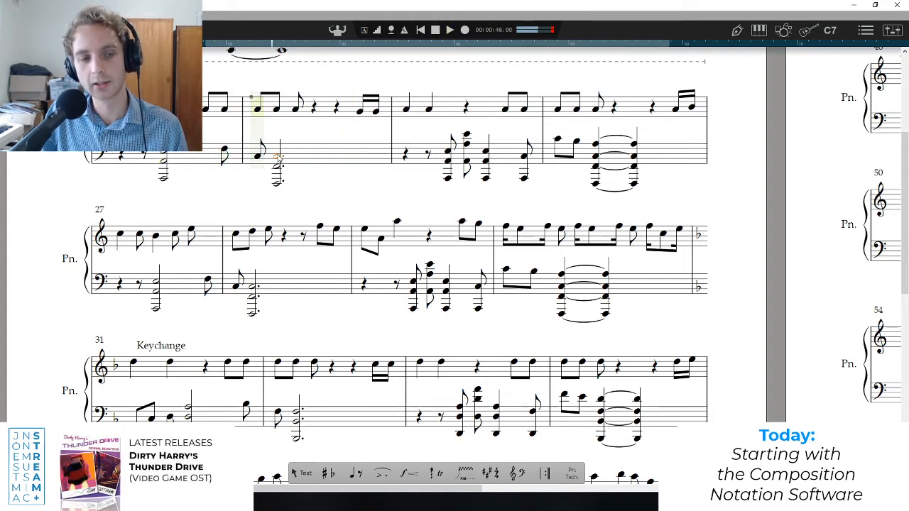
pyautogui.click(276, 149)
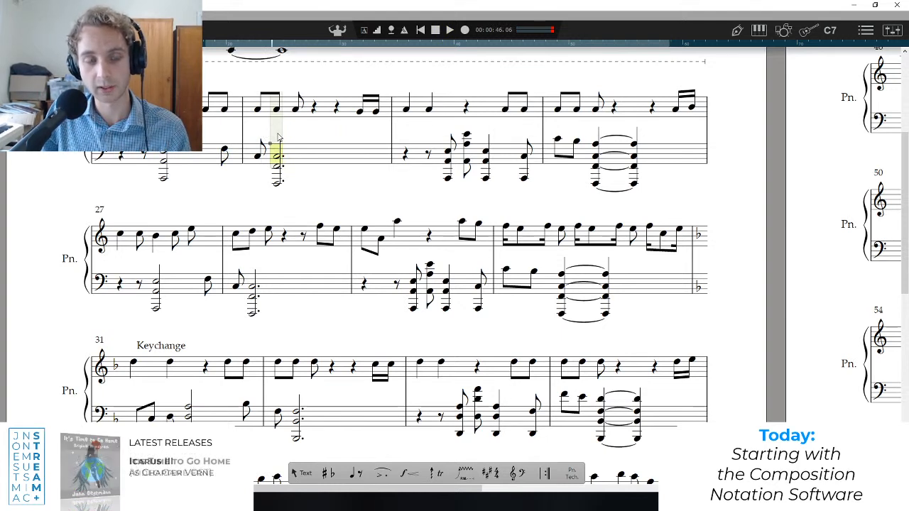
pyautogui.click(260, 142)
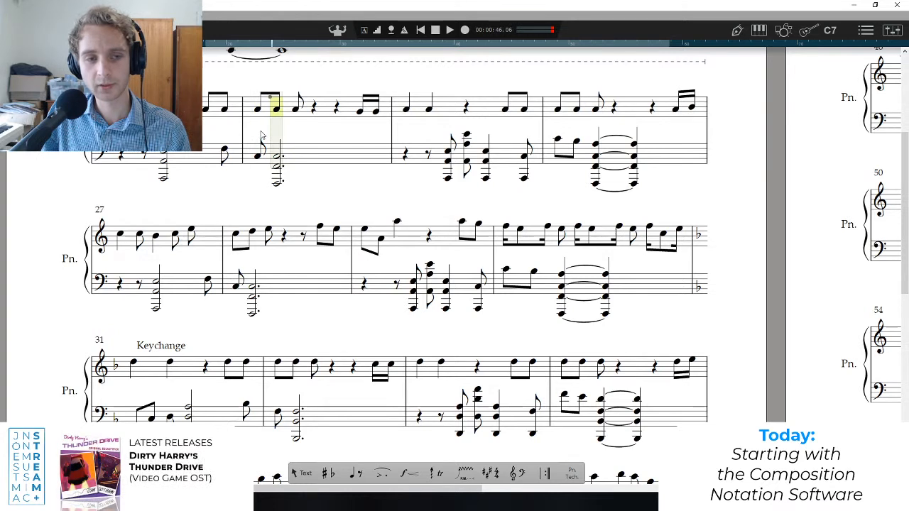
pyautogui.press('Left')
pyautogui.press('Right')
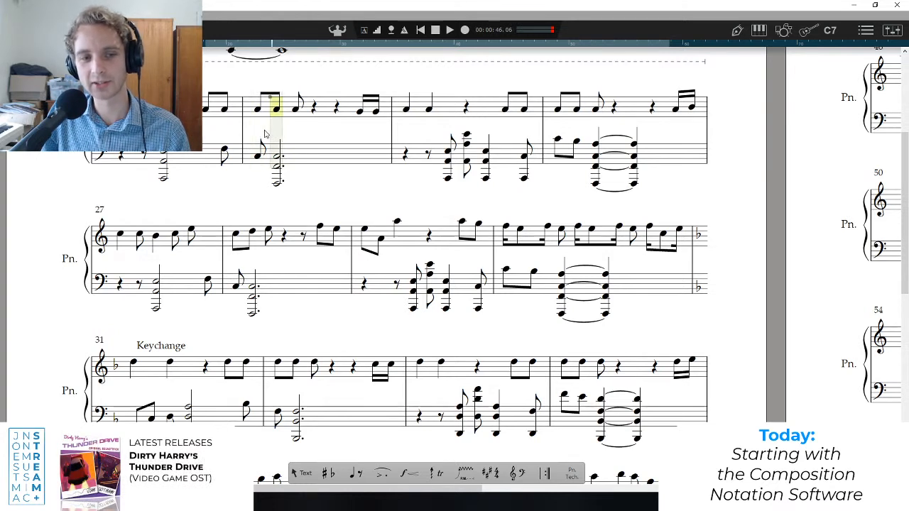
pyautogui.press('Left')
pyautogui.press('Right')
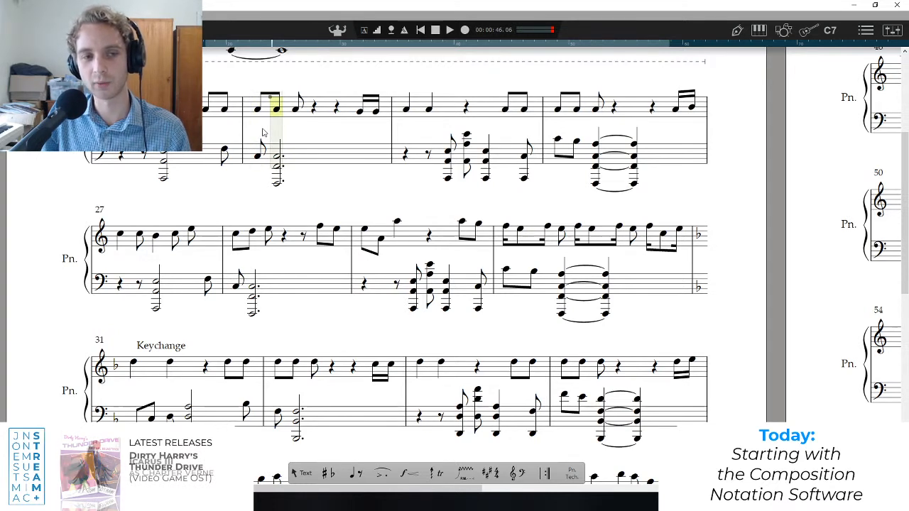
pyautogui.press('Left')
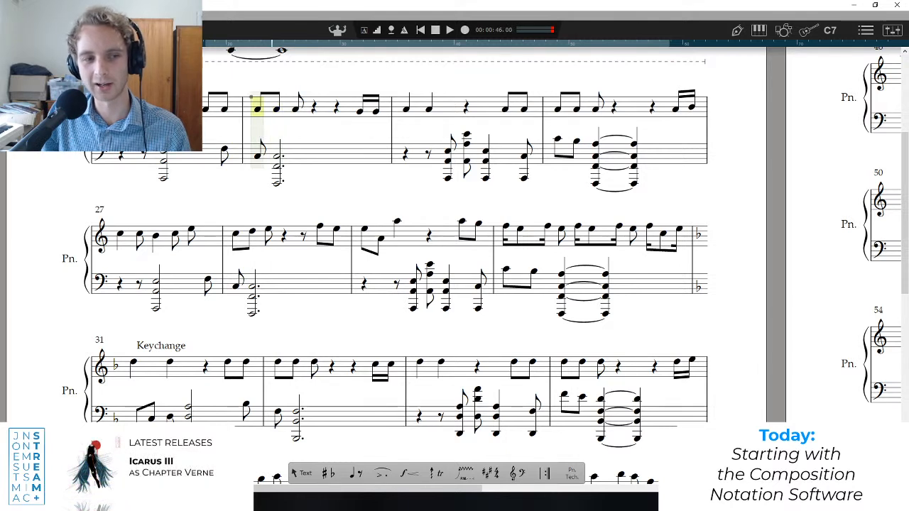
# Return to the start of the Chorus, replay it from bar 23 into bar 24 and stop playback.
pyautogui.press('Escape')
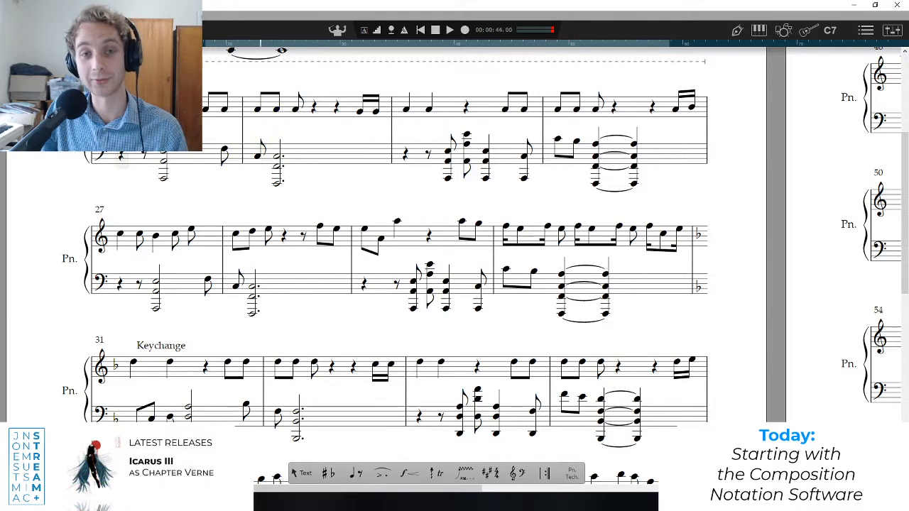
pyautogui.press('space')
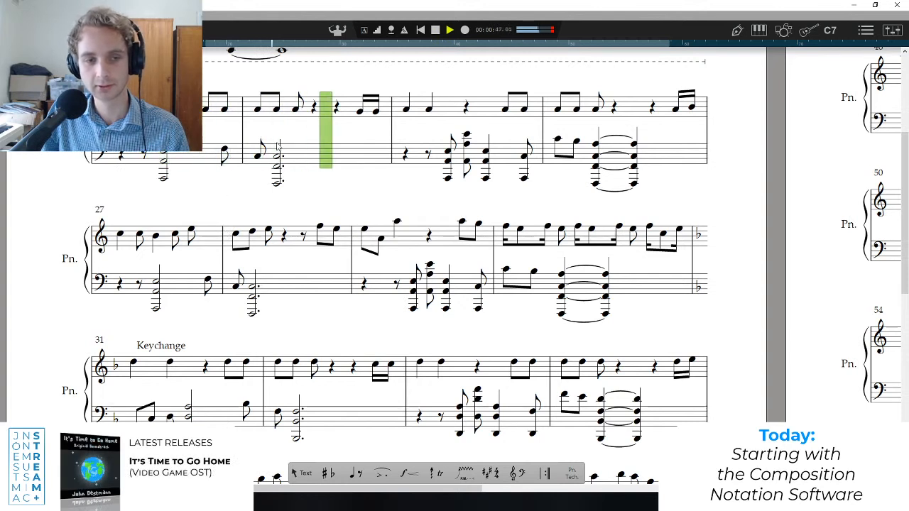
pyautogui.press('space')
# Point out the melody notes of bar 24 and the left-hand eighth rest of bar 23 with the position marker.
pyautogui.click(259, 126)
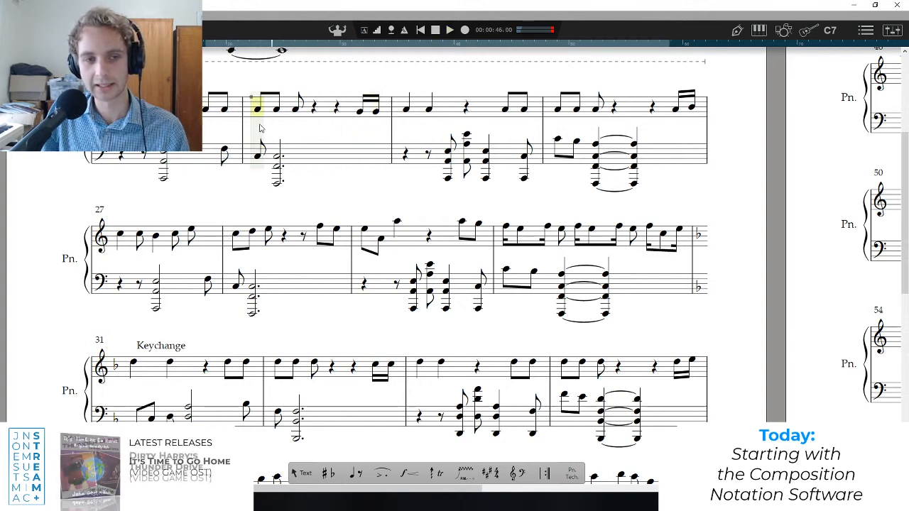
pyautogui.click(300, 130)
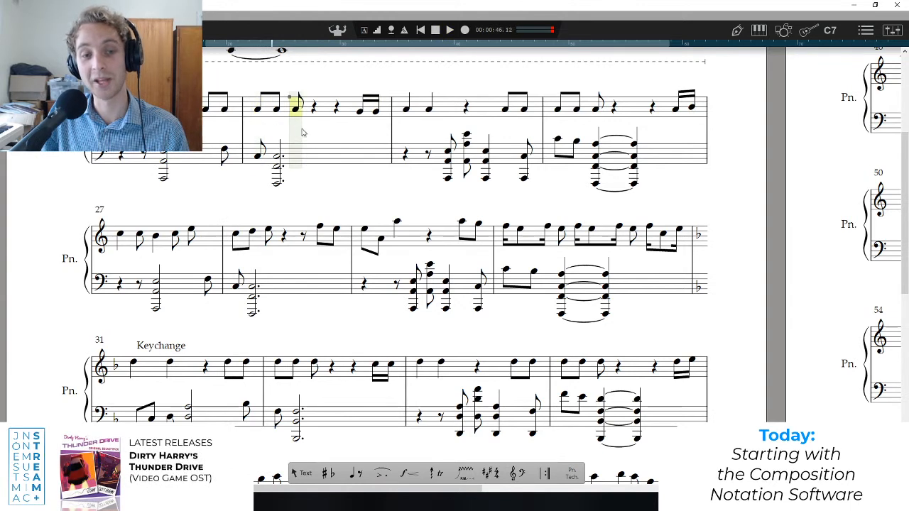
pyautogui.click(381, 128)
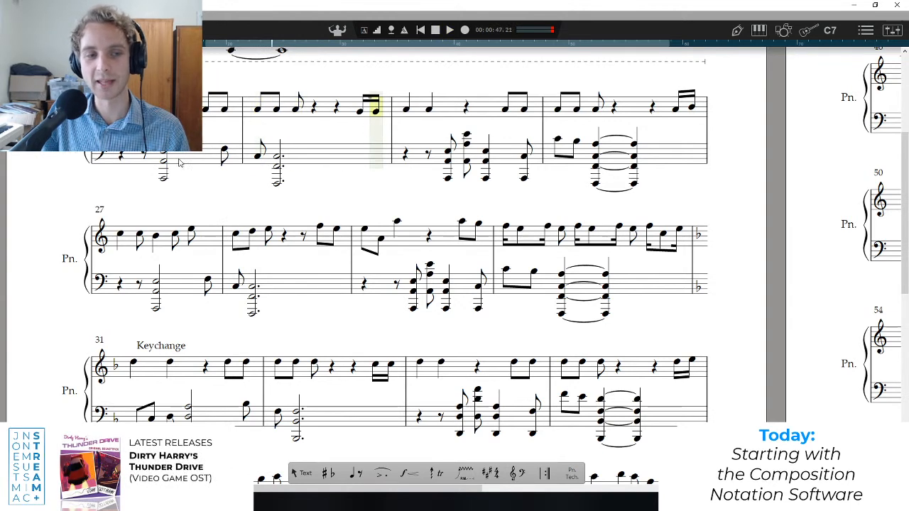
pyautogui.click(146, 159)
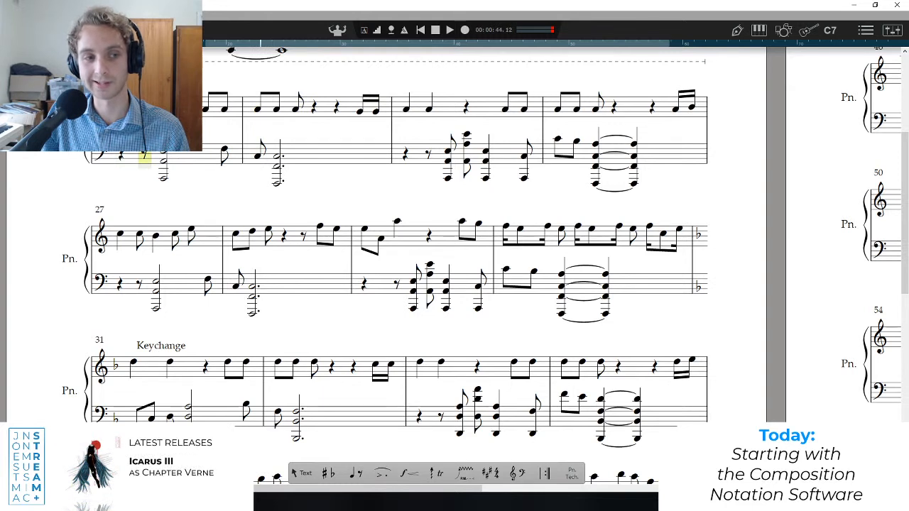
pyautogui.click(286, 131)
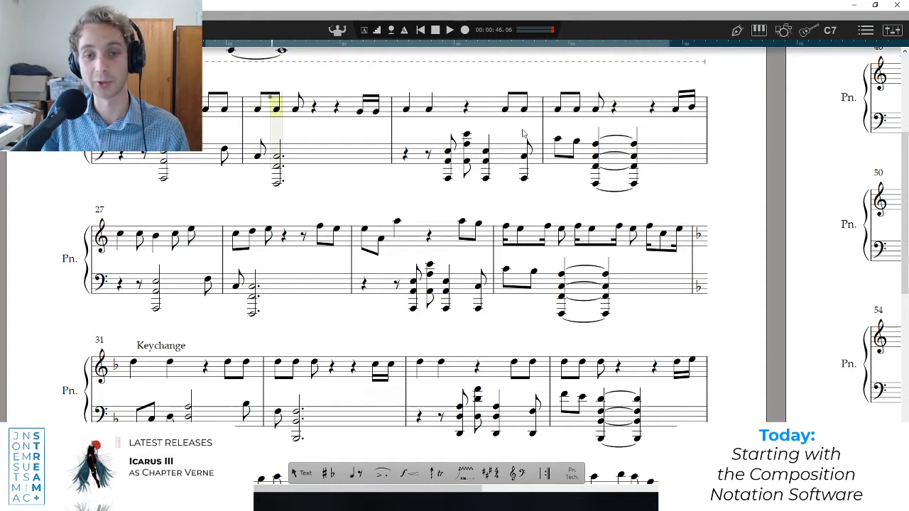
# Play from the start of bar 25 into bar 26 and stop playback.
pyautogui.click(407, 138)
pyautogui.press('space')
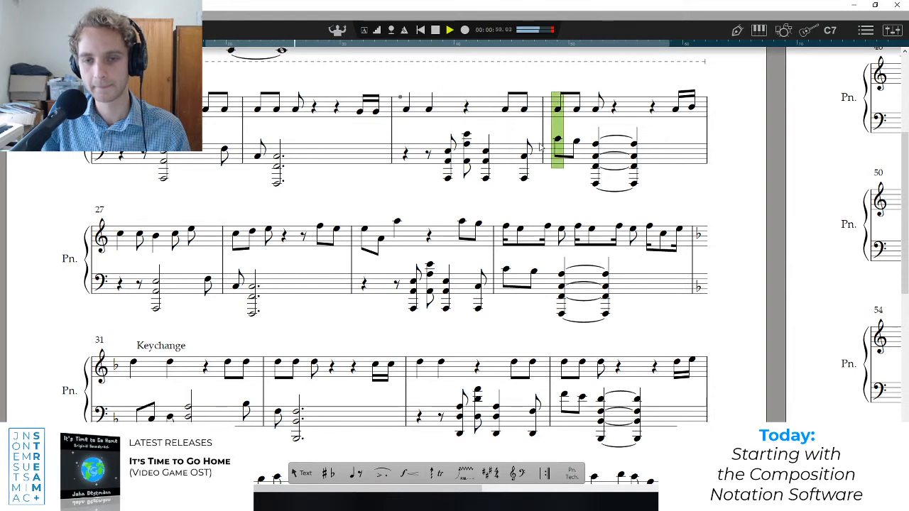
pyautogui.press('space')
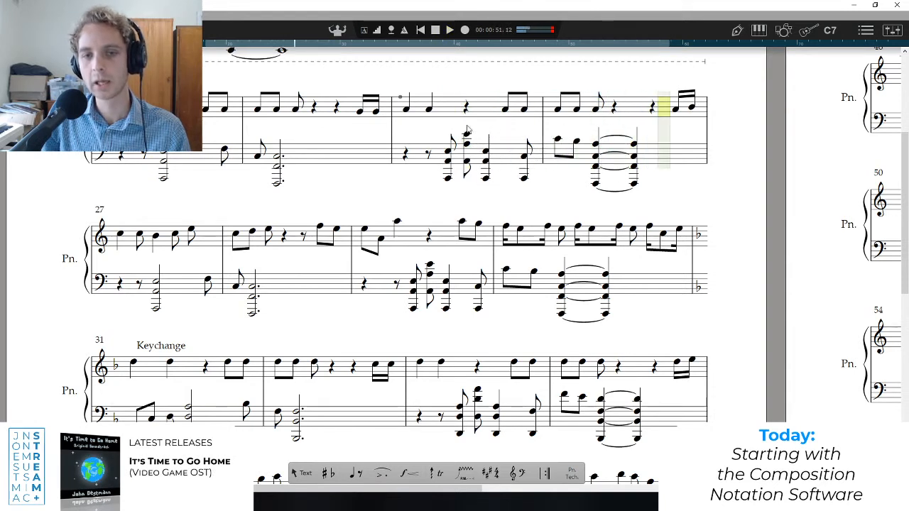
# Select the left-hand part of bars 25 and 26 and play the passage twice.
pyautogui.click(442, 176)
pyautogui.moveTo(426, 145); pyautogui.dragTo(686, 179)
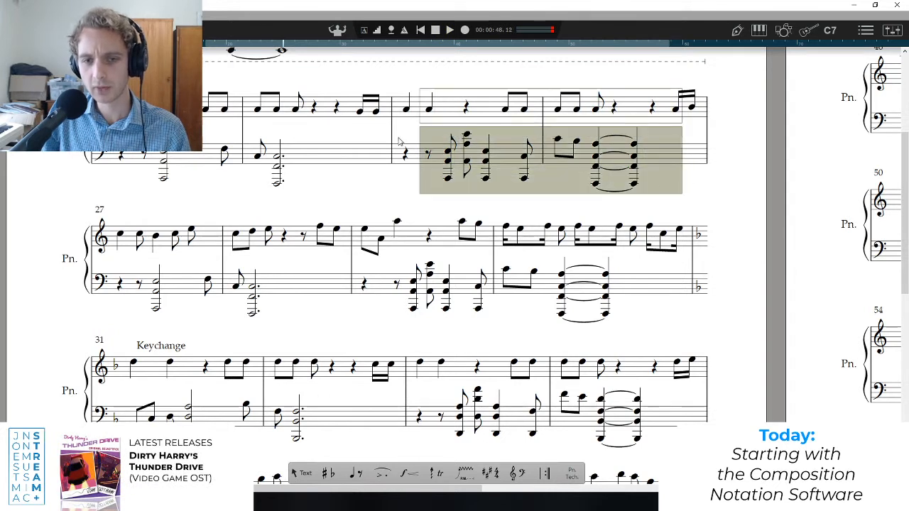
pyautogui.moveTo(399, 146); pyautogui.dragTo(704, 186)
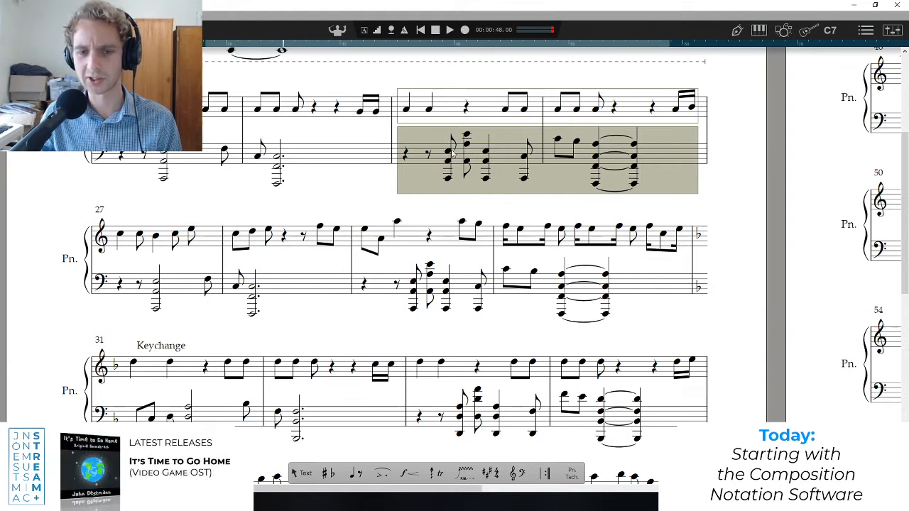
pyautogui.press('space')
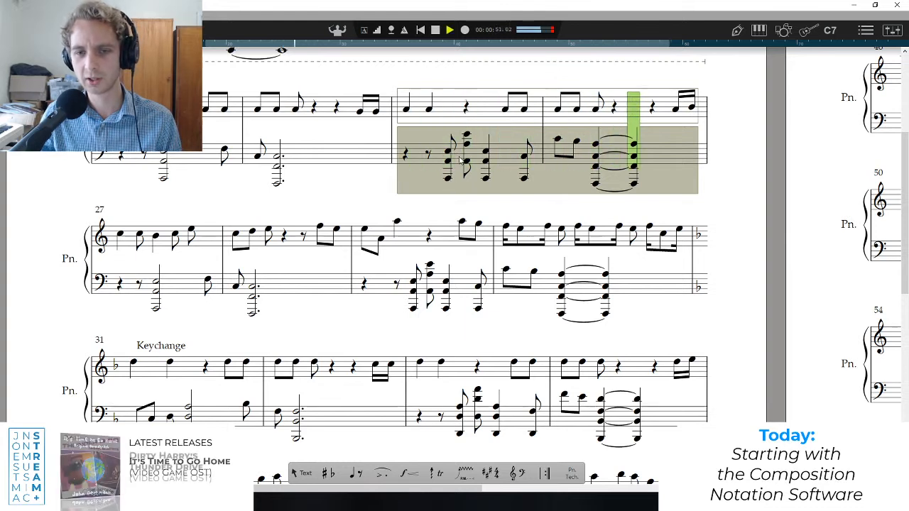
pyautogui.press('space')
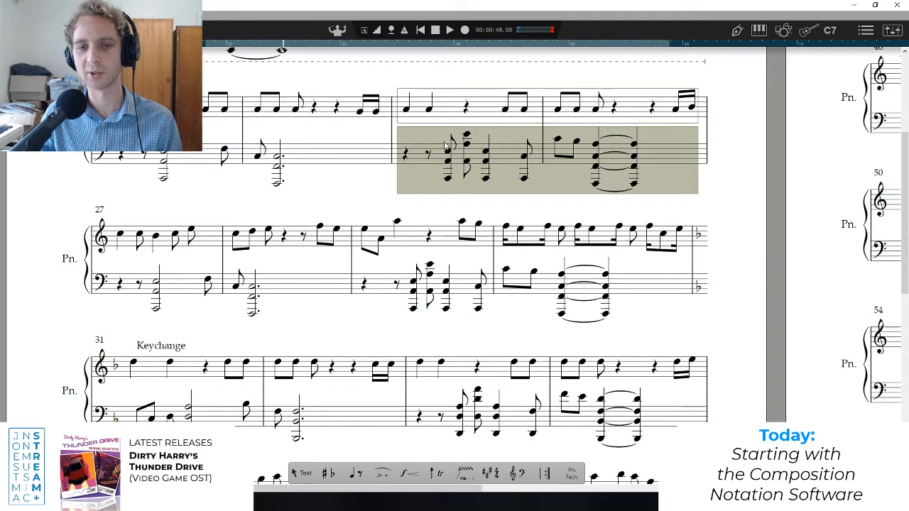
pyautogui.press('space')
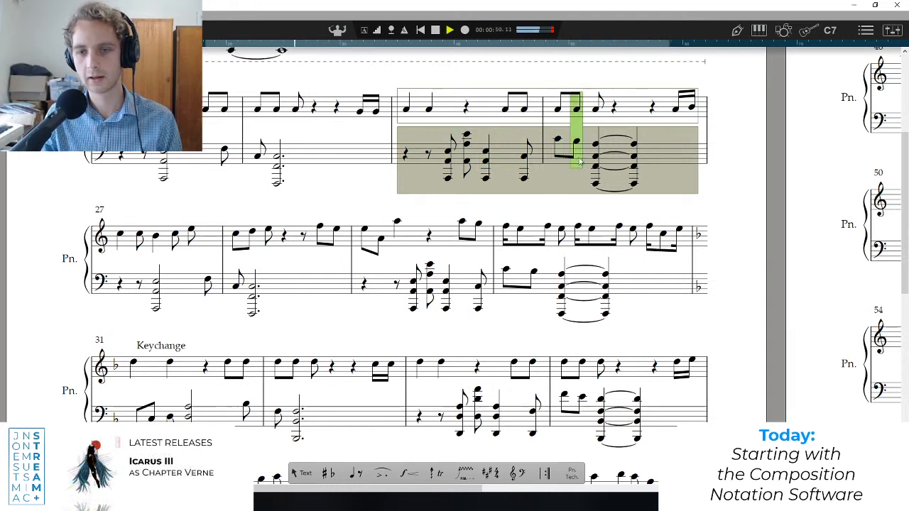
pyautogui.press('space')
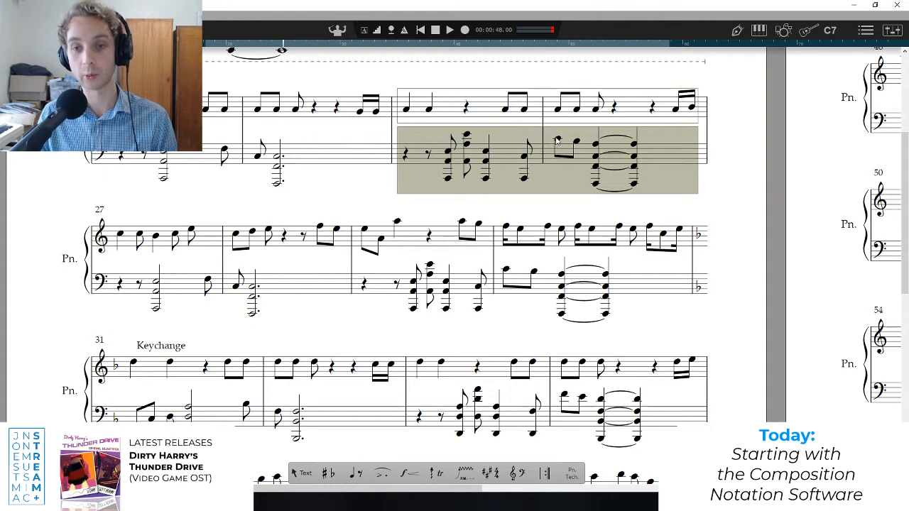
# Audition the first three notes of bar 26 repeatedly in the left hand and the melody to compare the two lines.
pyautogui.click(557, 140)
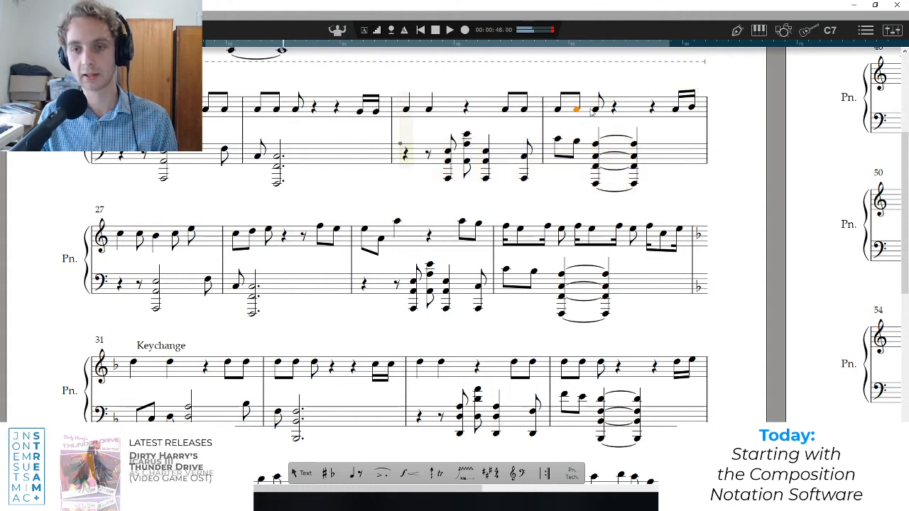
pyautogui.click(557, 139)
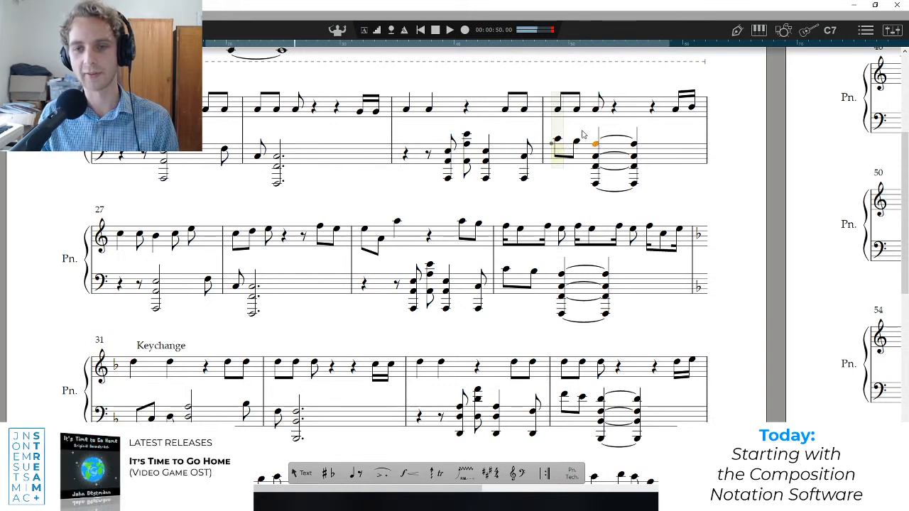
pyautogui.click(558, 111)
pyautogui.click(579, 110)
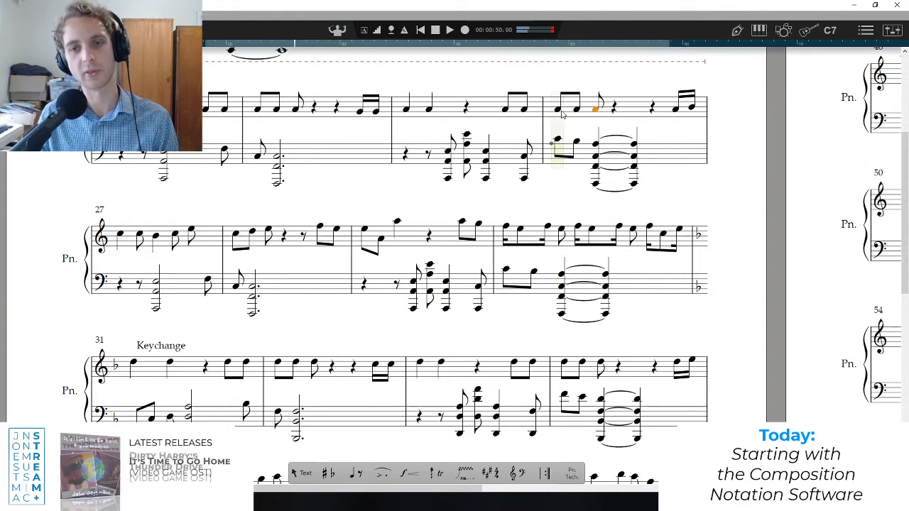
pyautogui.click(558, 139)
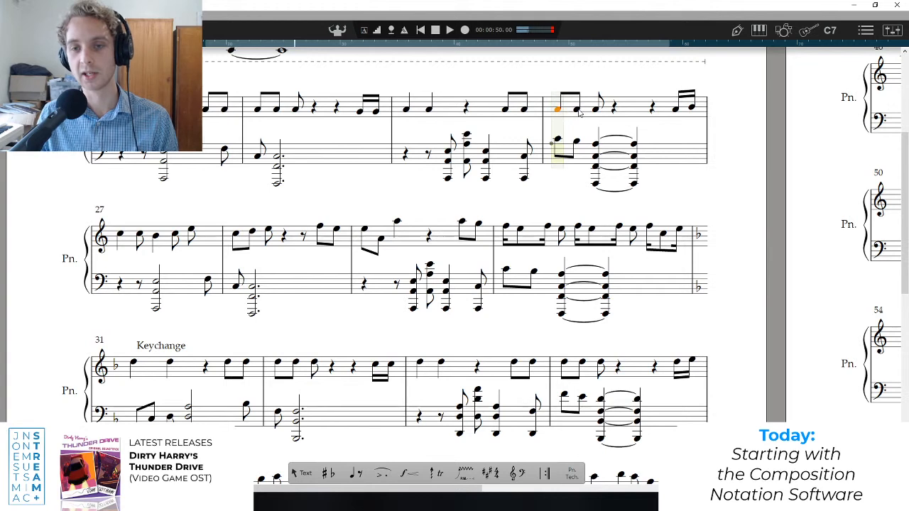
pyautogui.click(578, 111)
pyautogui.click(558, 140)
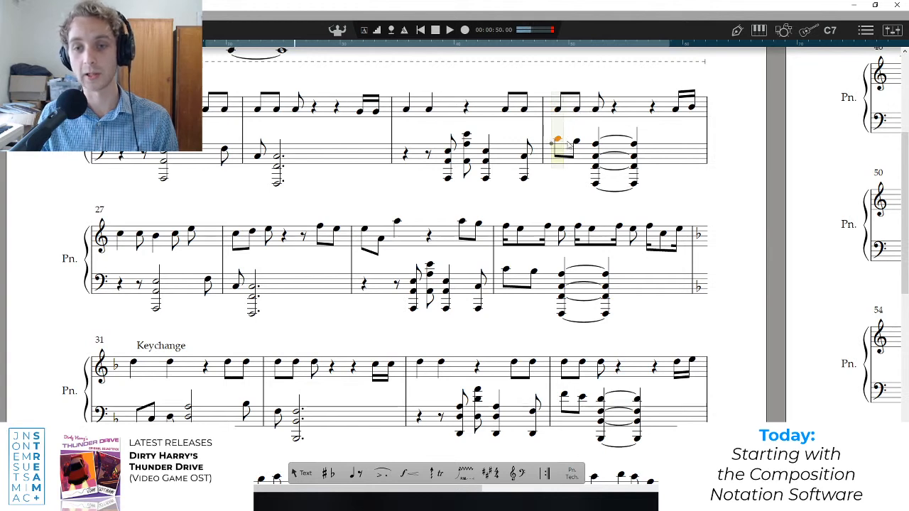
pyautogui.click(576, 142)
pyautogui.click(595, 144)
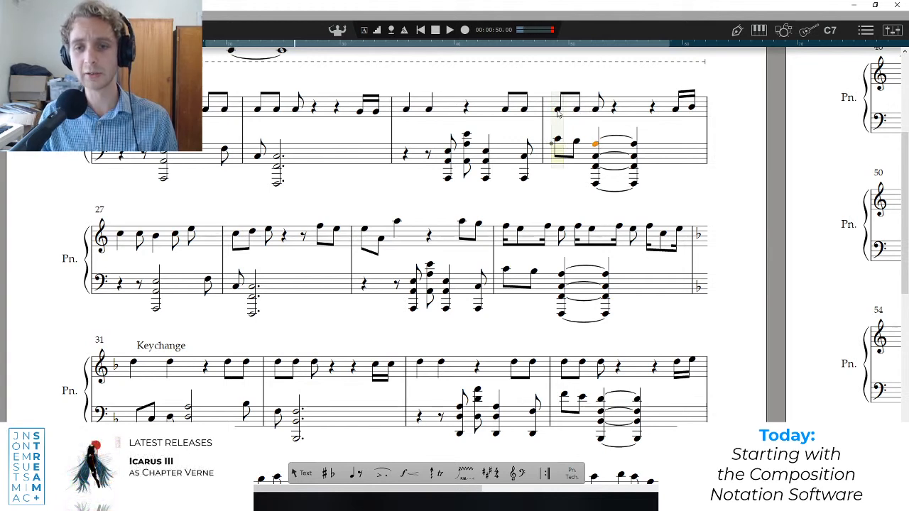
pyautogui.click(557, 110)
pyautogui.click(576, 111)
pyautogui.click(594, 112)
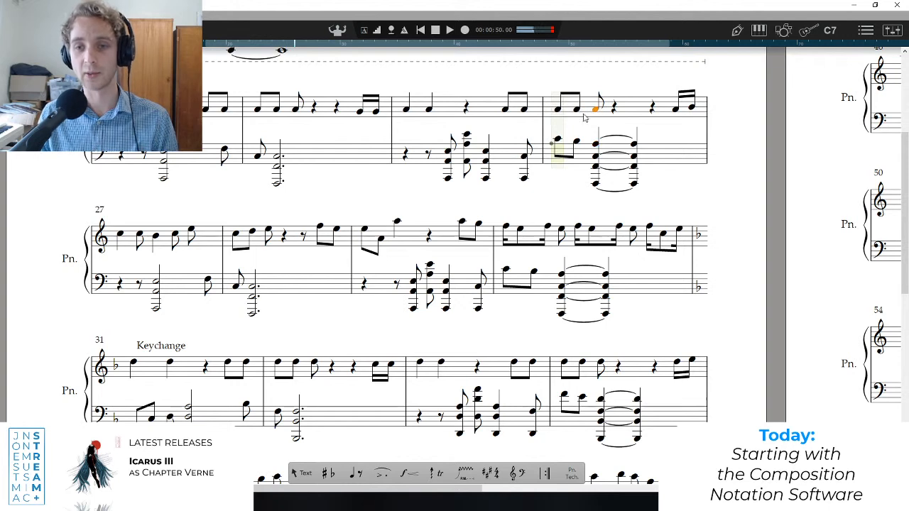
# Audition the left-hand chords of bar 25 and the opening left-hand notes of bar 26.
pyautogui.click(502, 111)
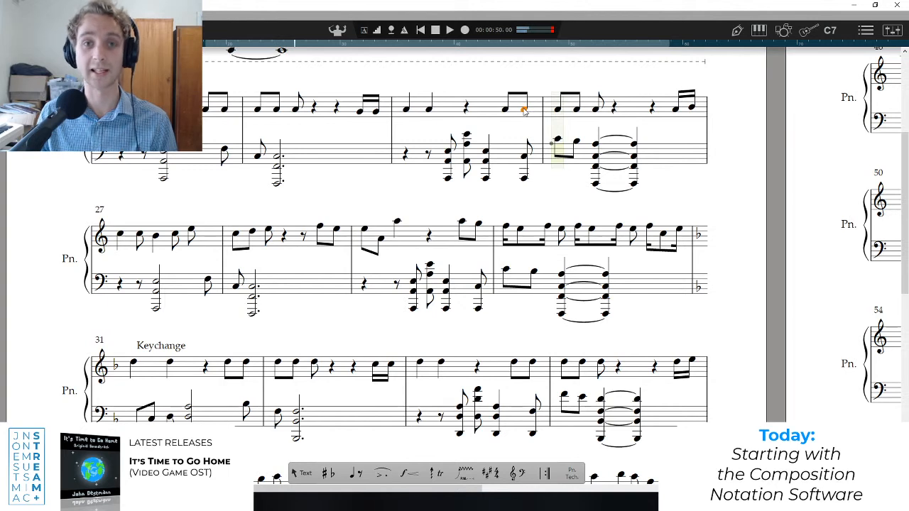
pyautogui.click(449, 150)
pyautogui.click(466, 134)
pyautogui.click(485, 150)
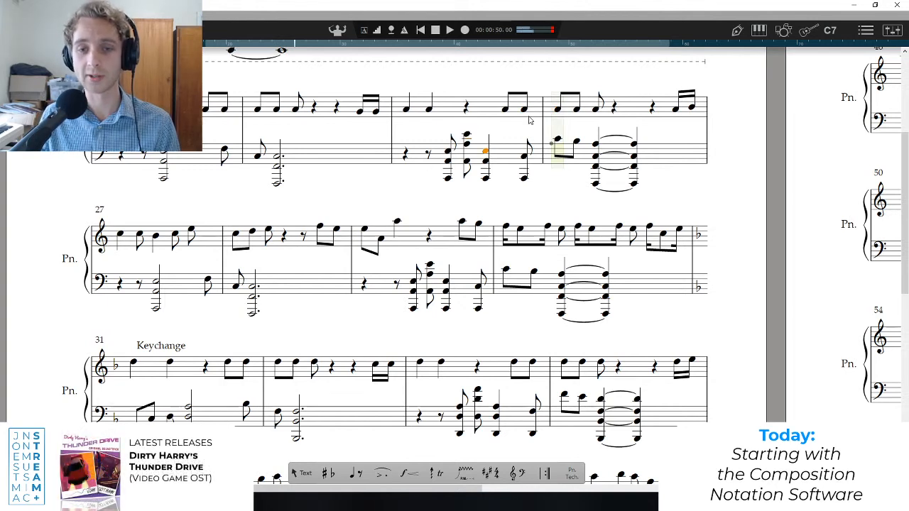
pyautogui.click(596, 145)
pyautogui.press('Right')
pyautogui.press('Right')
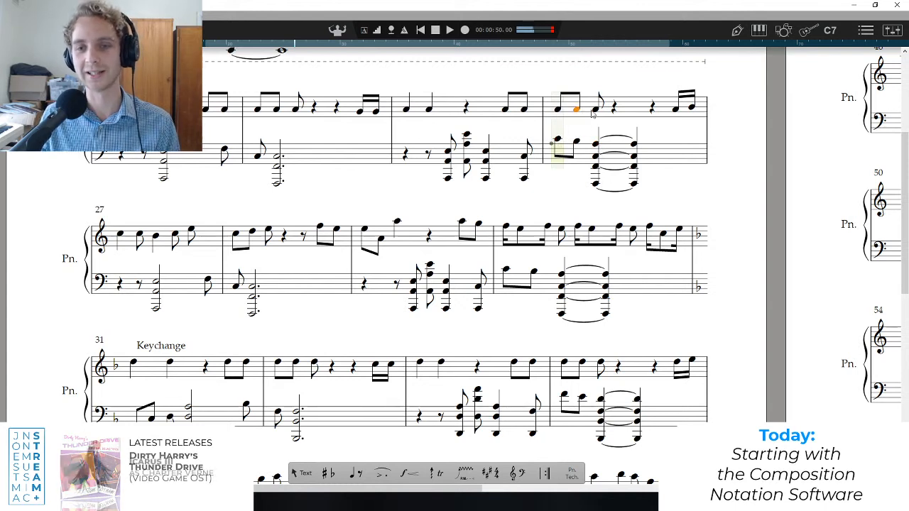
# Audition the first two left-hand notes of bar 26 and compare them with the melody around the bar 25 to 26 barline.
pyautogui.click(558, 140)
pyautogui.click(575, 142)
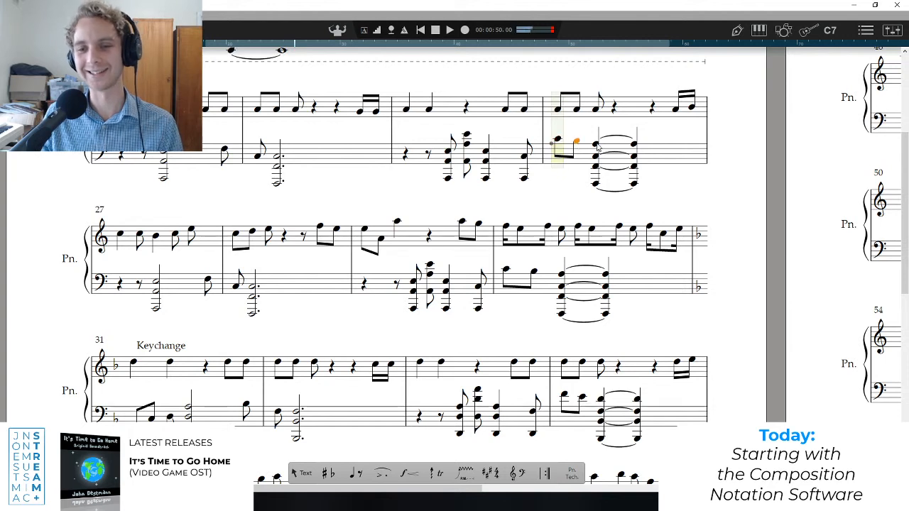
pyautogui.click(559, 140)
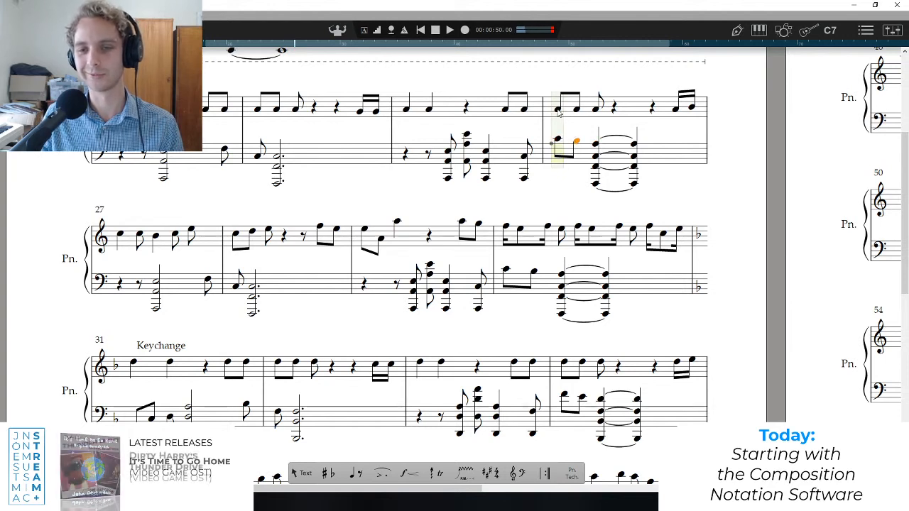
pyautogui.click(580, 110)
pyautogui.click(505, 108)
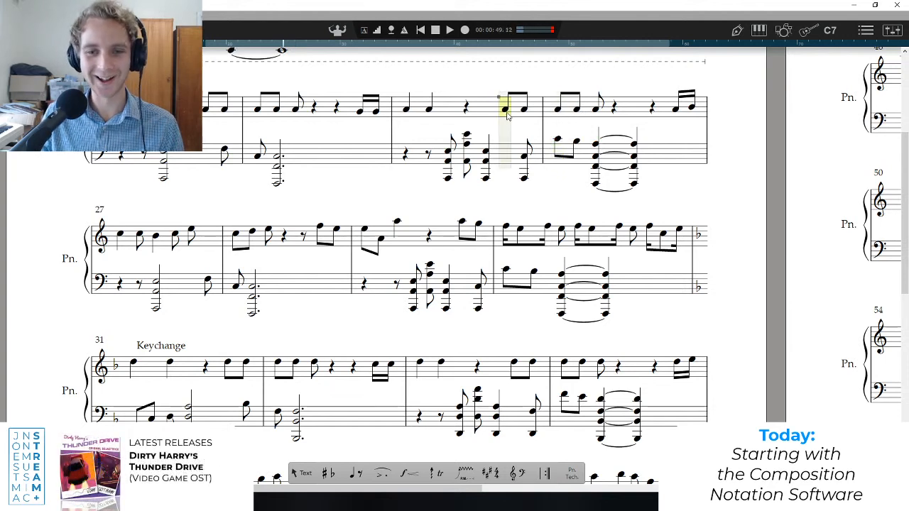
# Audition the last left-hand chord of bar 25 leading into the first three left-hand notes of bar 26.
pyautogui.click(555, 139)
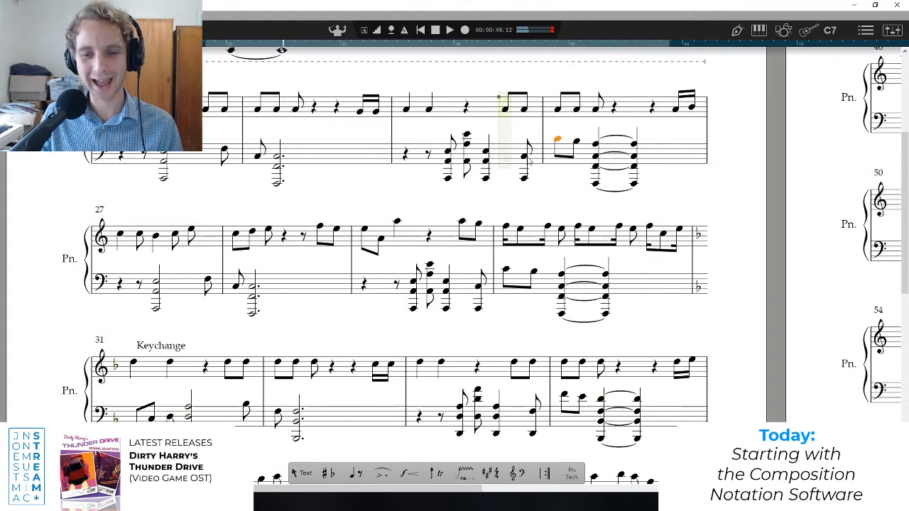
pyautogui.click(524, 156)
pyautogui.click(557, 141)
pyautogui.click(577, 141)
pyautogui.click(595, 144)
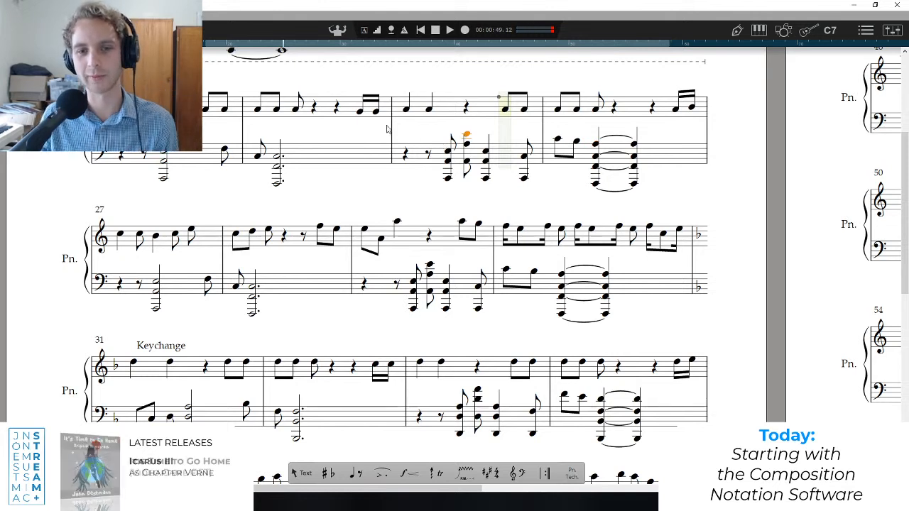
# Play the score from the start of bar 25 through bar 26 and stop playback.
pyautogui.click(406, 111)
pyautogui.press('space')
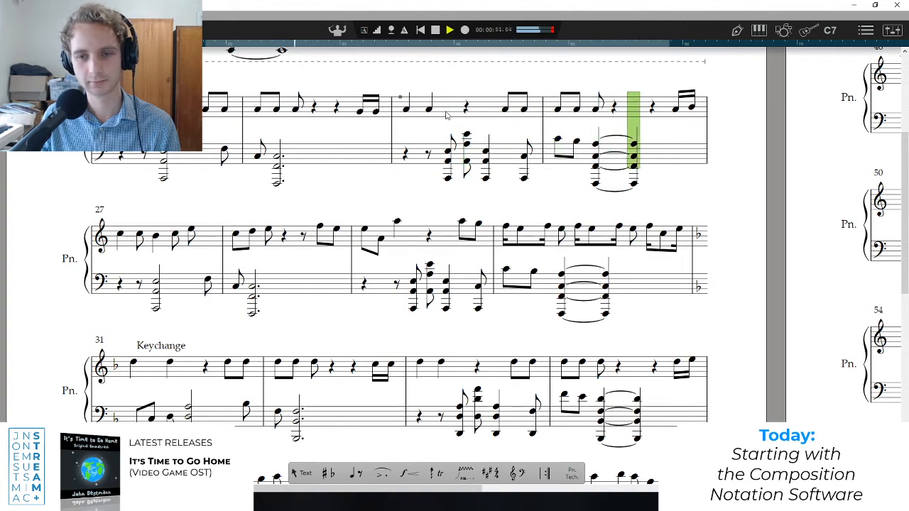
pyautogui.click(566, 129)
# Audition the first three positions of bar 26 in the left hand, followed by the three repeated melody notes.
pyautogui.click(557, 110)
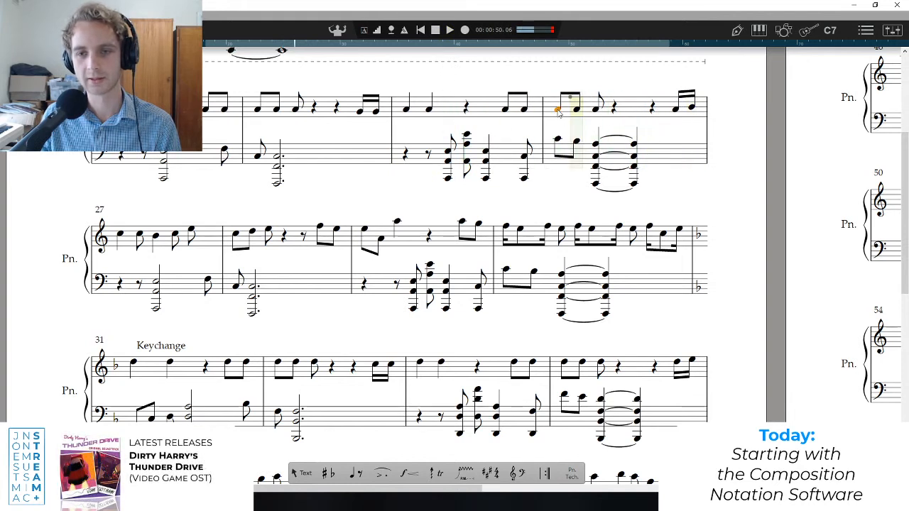
pyautogui.click(558, 140)
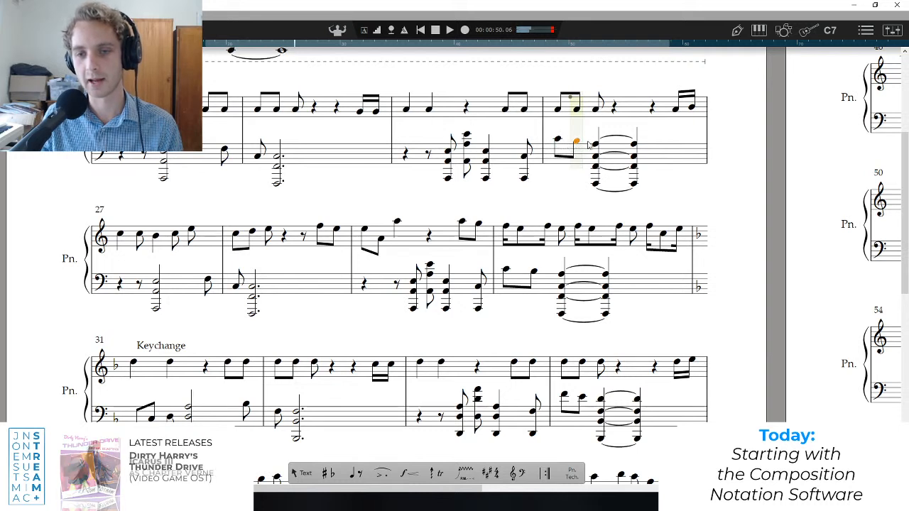
pyautogui.click(577, 142)
pyautogui.press('Right')
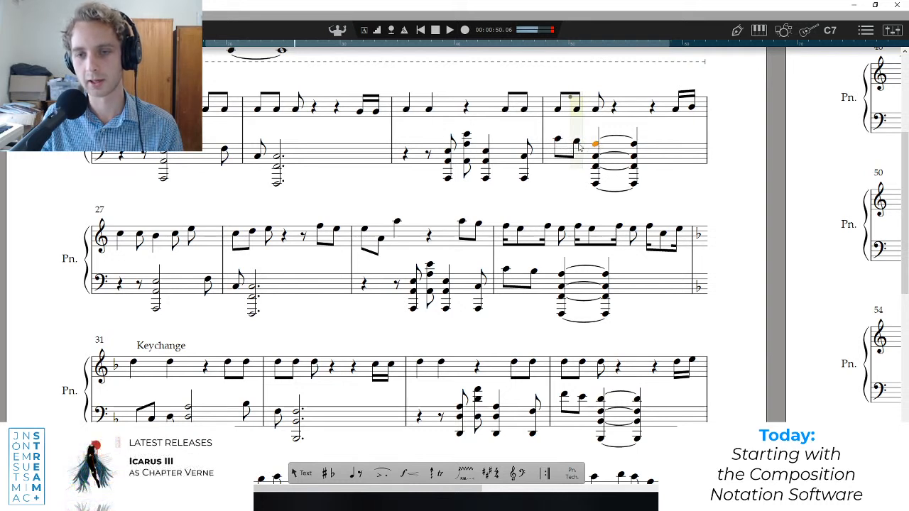
pyautogui.click(576, 143)
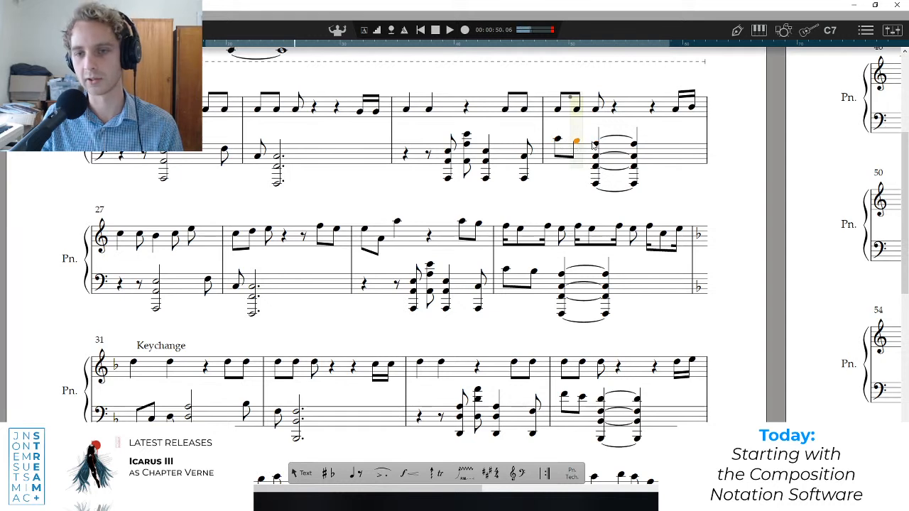
pyautogui.click(557, 111)
pyautogui.click(576, 111)
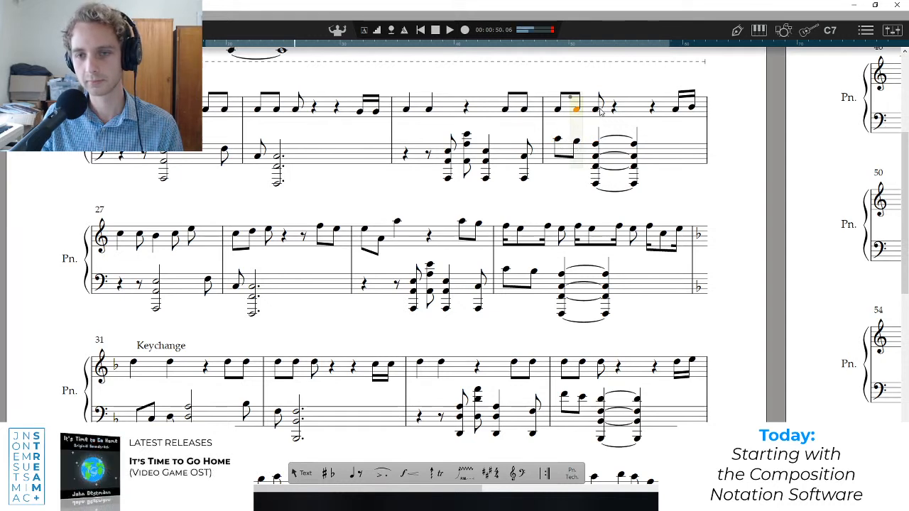
pyautogui.click(595, 111)
# Lower the second melody note of bar 26 by one step and the third by two steps to follow the left-hand line.
pyautogui.click(560, 111)
pyautogui.click(576, 111)
pyautogui.press('Down')
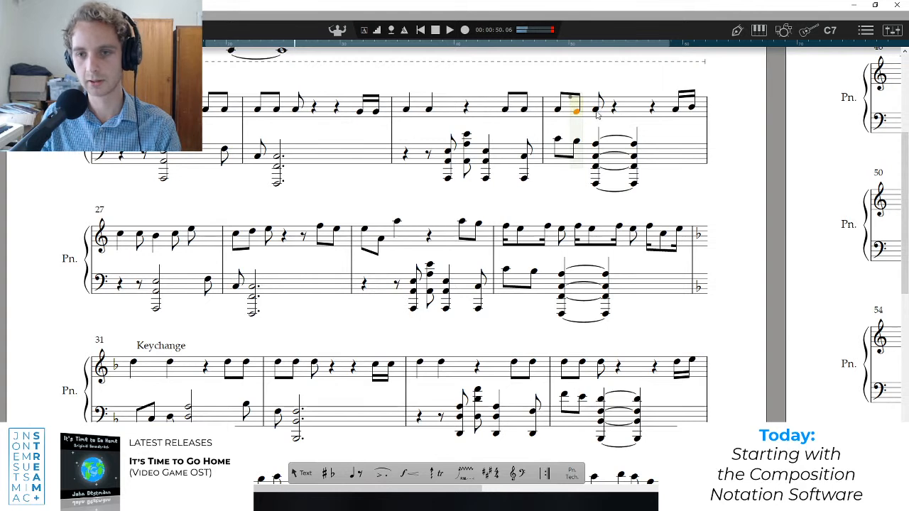
pyautogui.click(596, 110)
pyautogui.press('Down')
pyautogui.press('Down')
# Play the altered melody from the start of bar 25, and briefly play from the start of bar 27.
pyautogui.press('space')
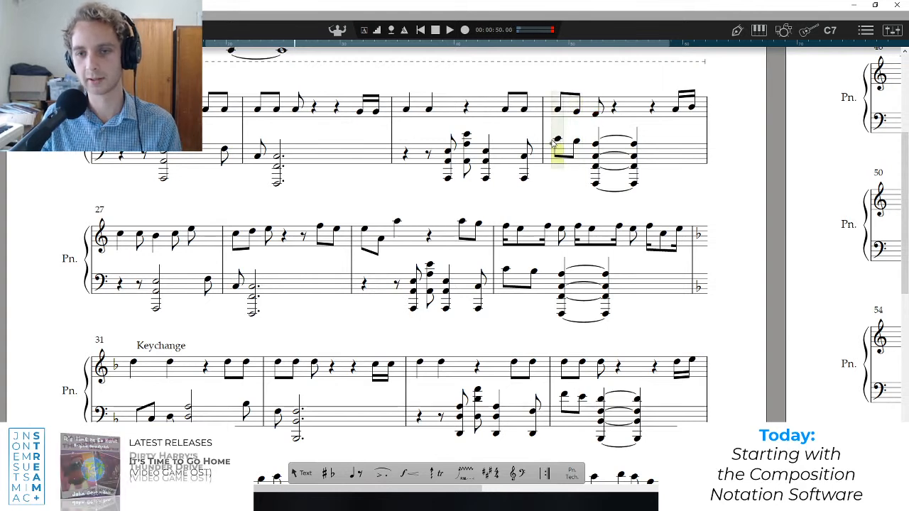
pyautogui.press('space')
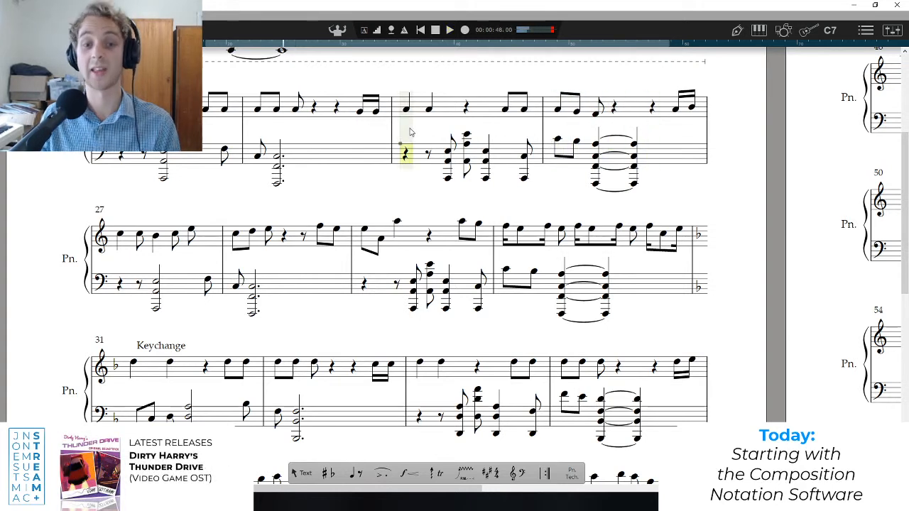
pyautogui.press('space')
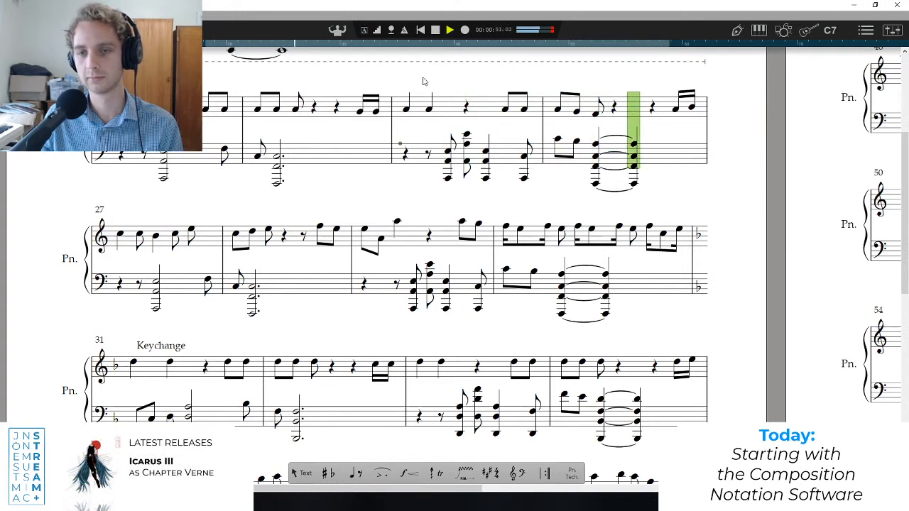
pyautogui.press('space')
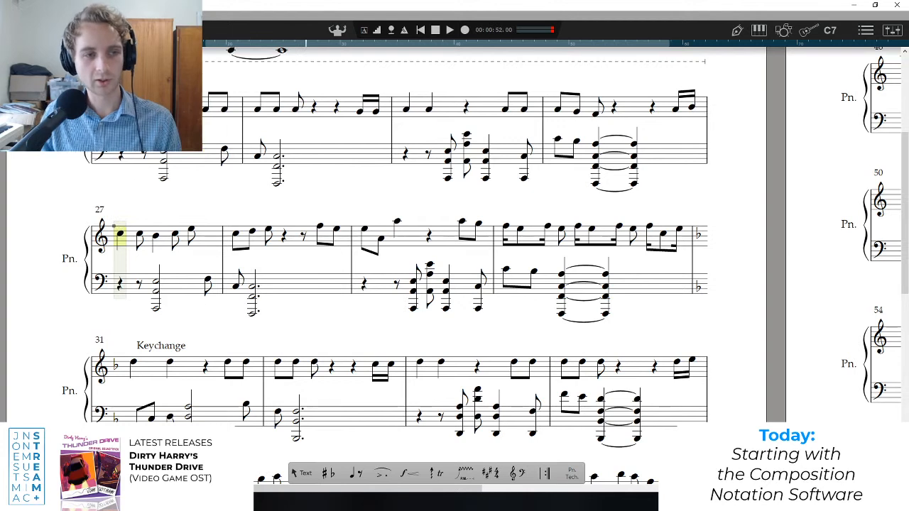
pyautogui.press('space')
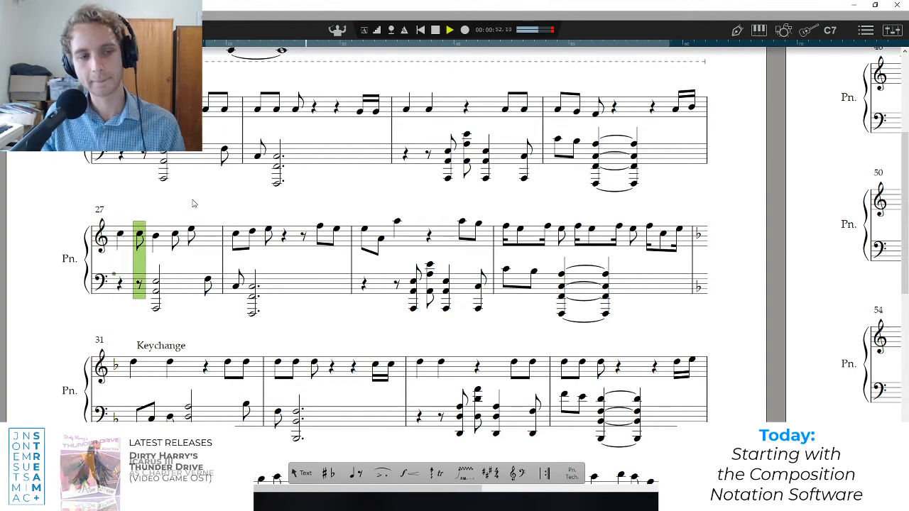
pyautogui.press('space')
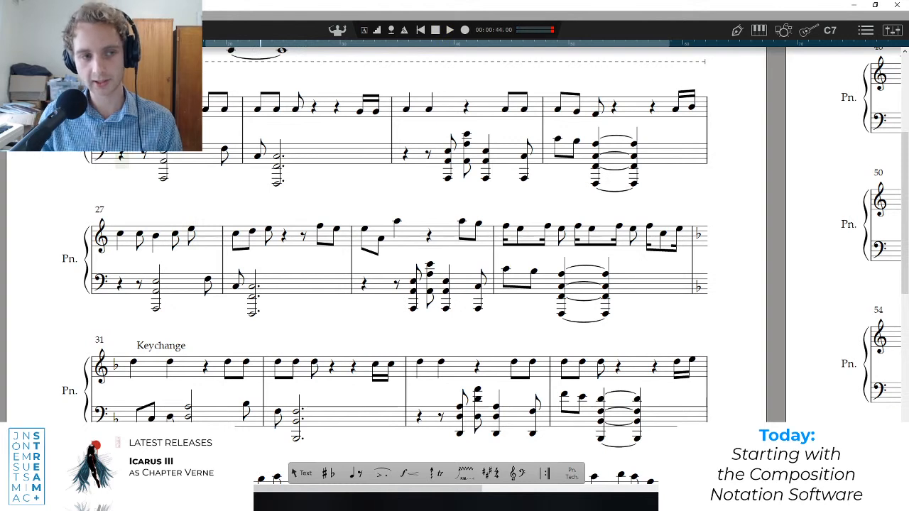
# Select the melody of bars 23 to 25 and play the passage from bar 23 twice.
pyautogui.moveTo(213, 110); pyautogui.dragTo(538, 114)
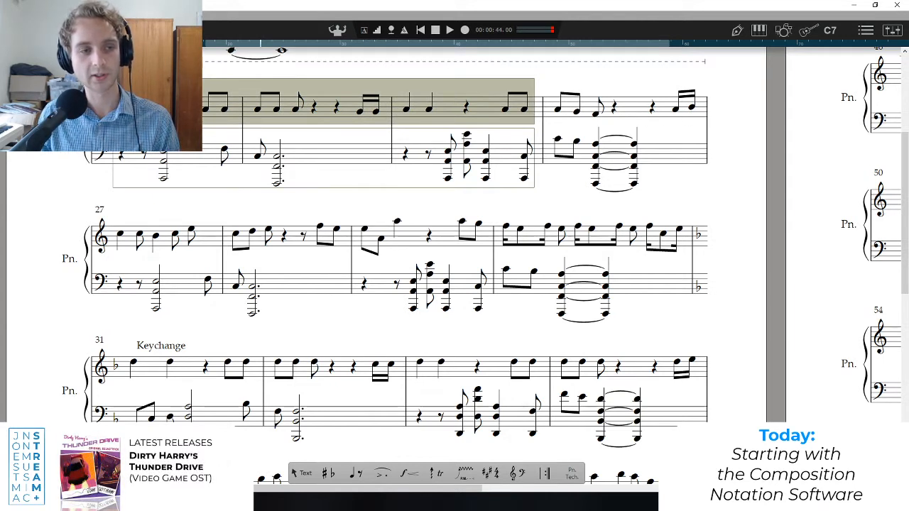
pyautogui.press('space')
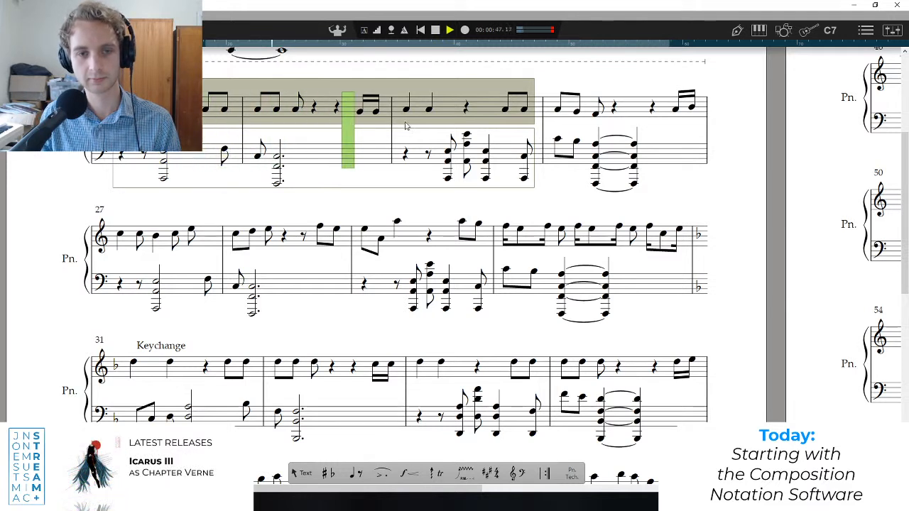
pyautogui.press('space')
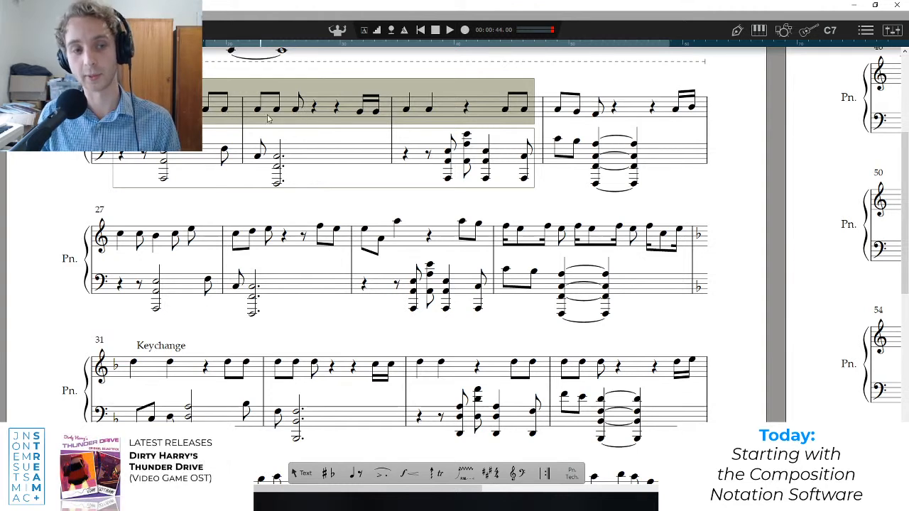
pyautogui.press('space')
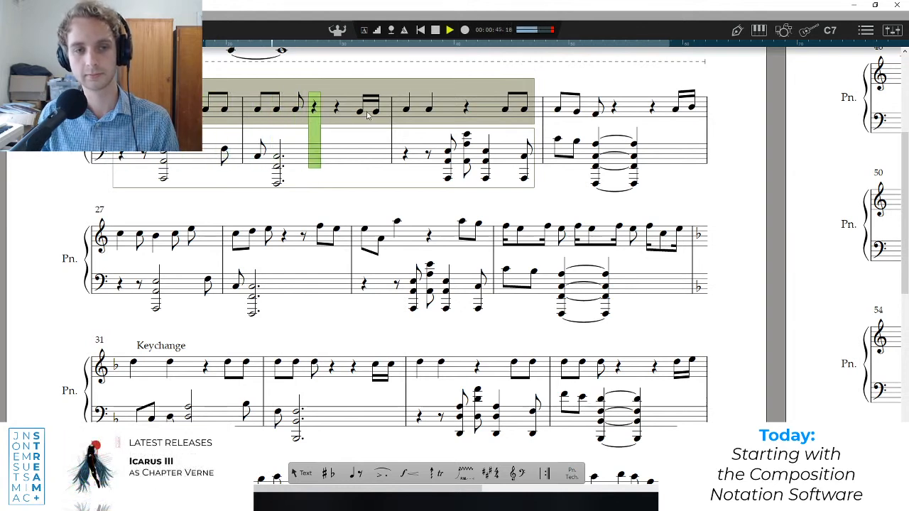
pyautogui.press('space')
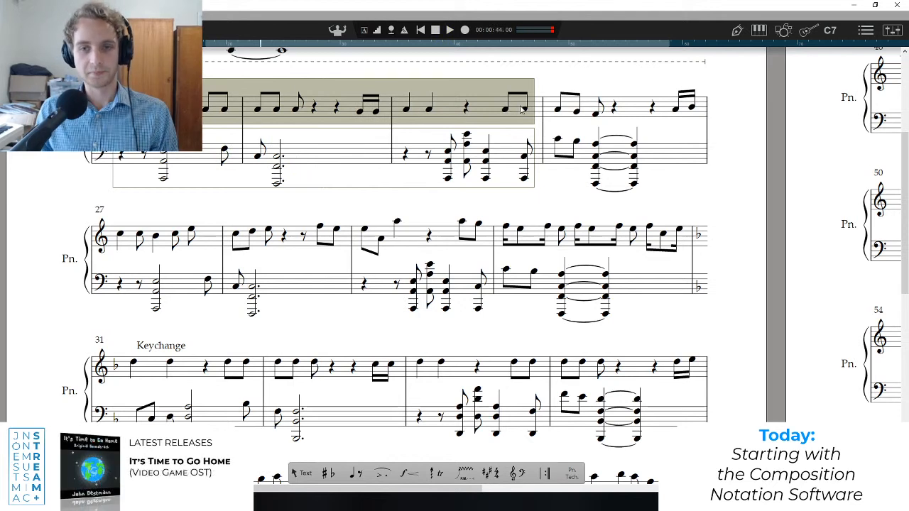
# Select the melody of bars 27 to 30 from the first note of bar 27 to the end of bar 30.
pyautogui.click(138, 236)
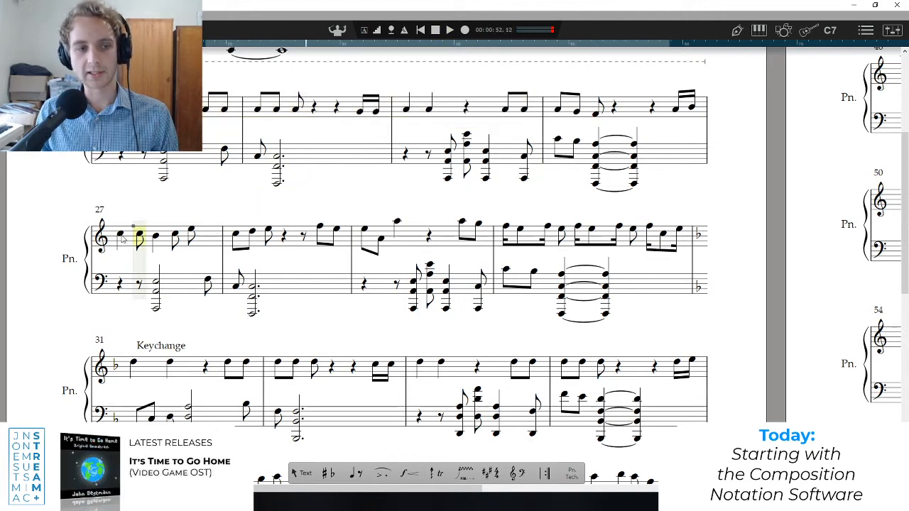
pyautogui.press('space')
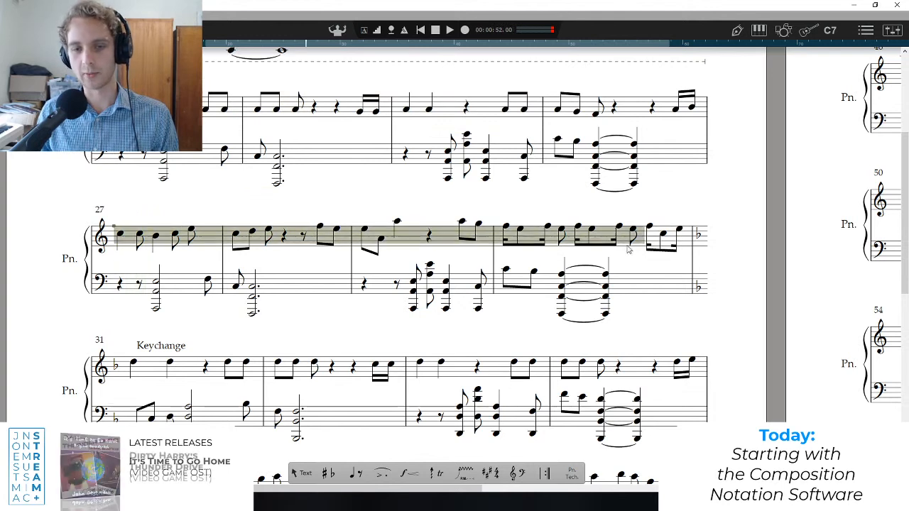
pyautogui.click(634, 253)
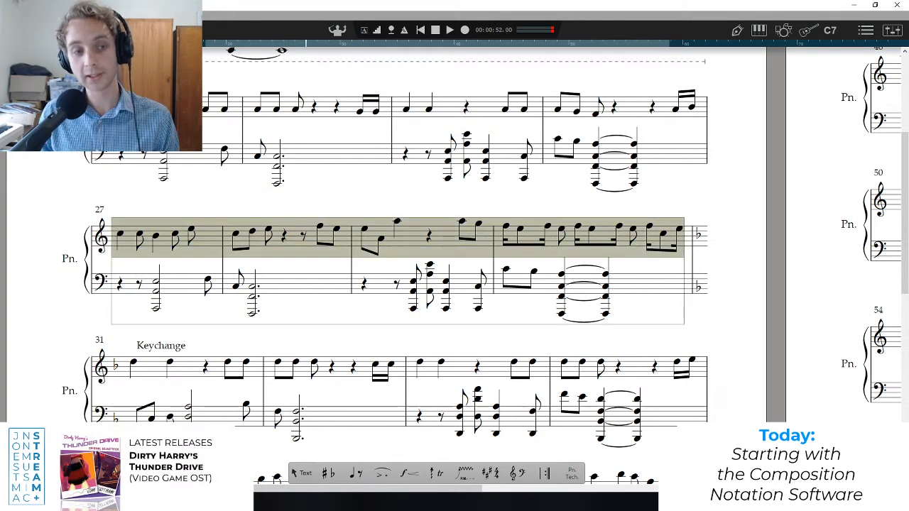
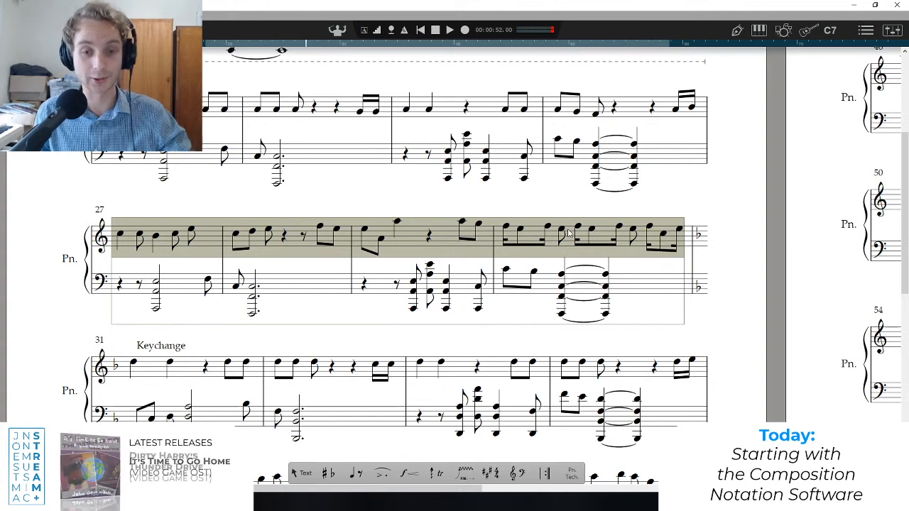
# Select the melody of bars 23 to 26 alongside bars 27 to 30 and play both phrases from bar 23.
pyautogui.click(135, 230)
pyautogui.moveTo(115, 99); pyautogui.dragTo(708, 127)
pyautogui.keyDown('shift'); pyautogui.click(665, 255); pyautogui.keyUp('shift')
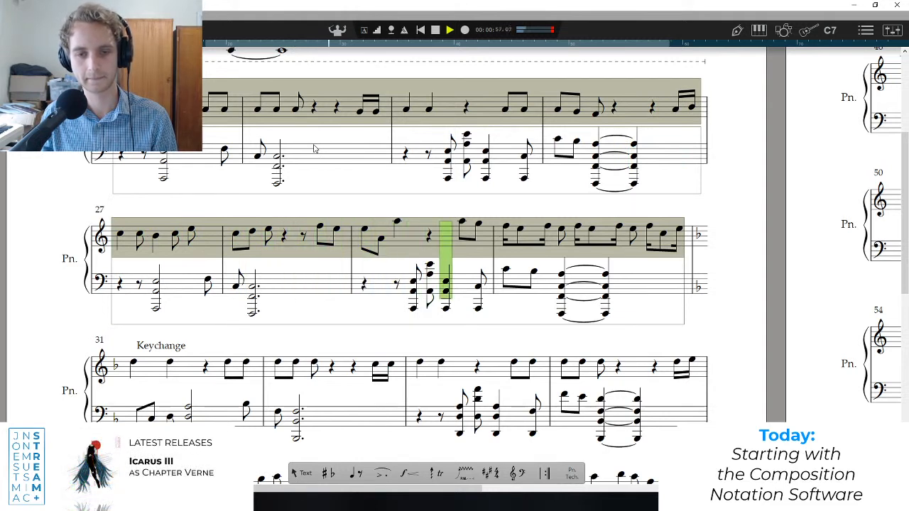
pyautogui.press('space')
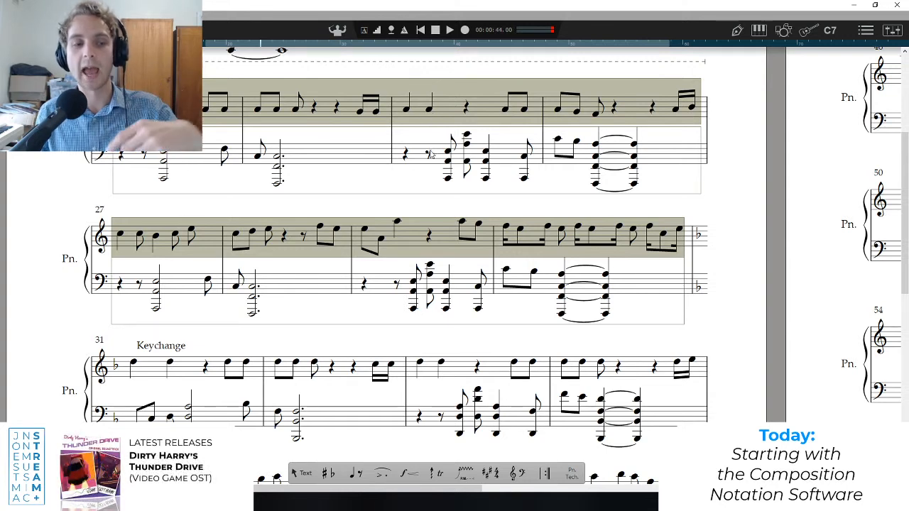
# Select the melody of bars 27 to 30 and briefly play it from the start of bar 27.
pyautogui.click(114, 233)
pyautogui.moveTo(110, 215); pyautogui.dragTo(694, 252)
pyautogui.press('space')
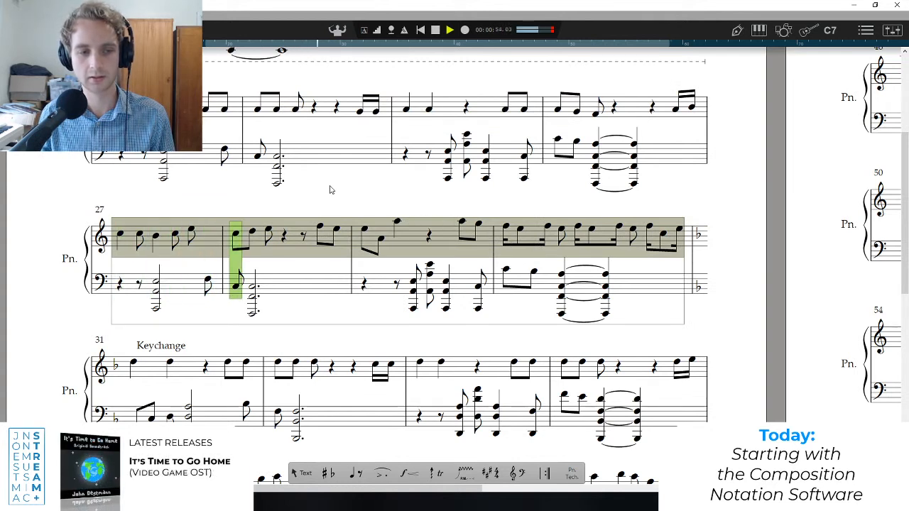
pyautogui.press('space')
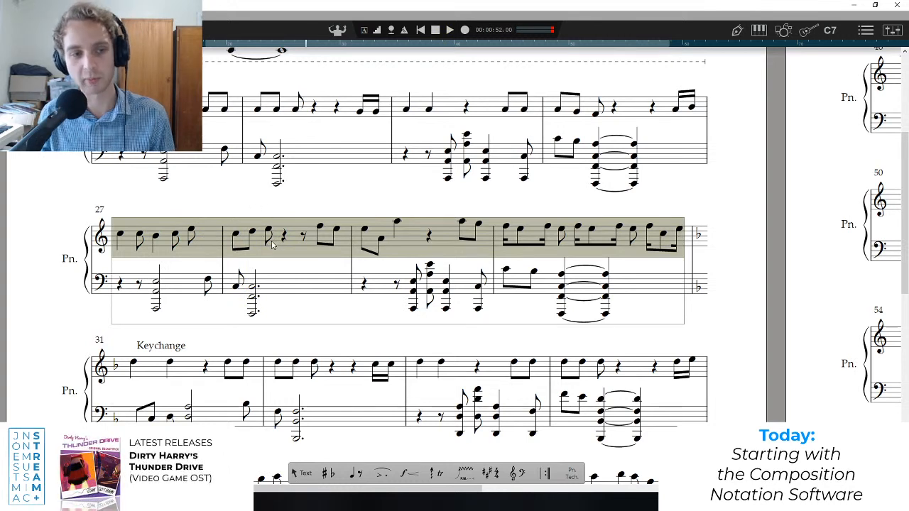
# Try replacing bar 27's third melody note with a rest and lengthening the second to a quarter note, and undo both changes.
pyautogui.click(155, 237)
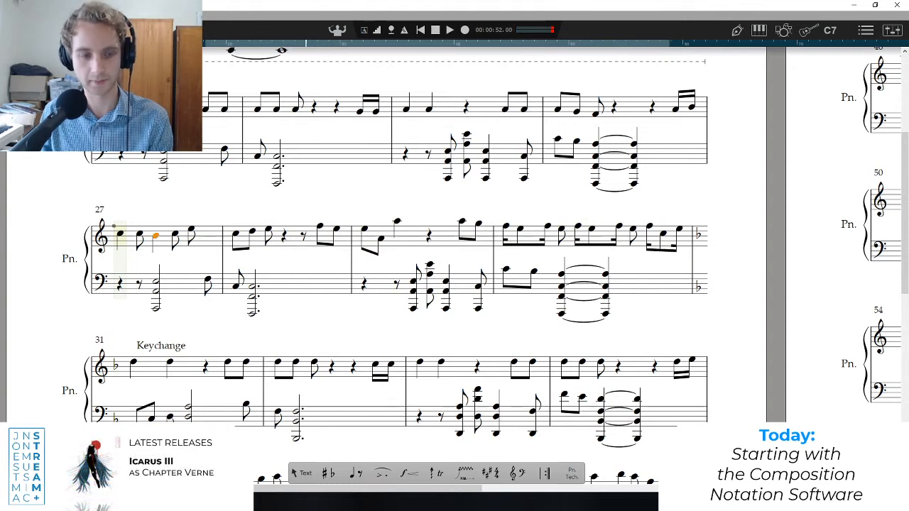
pyautogui.press('Delete')
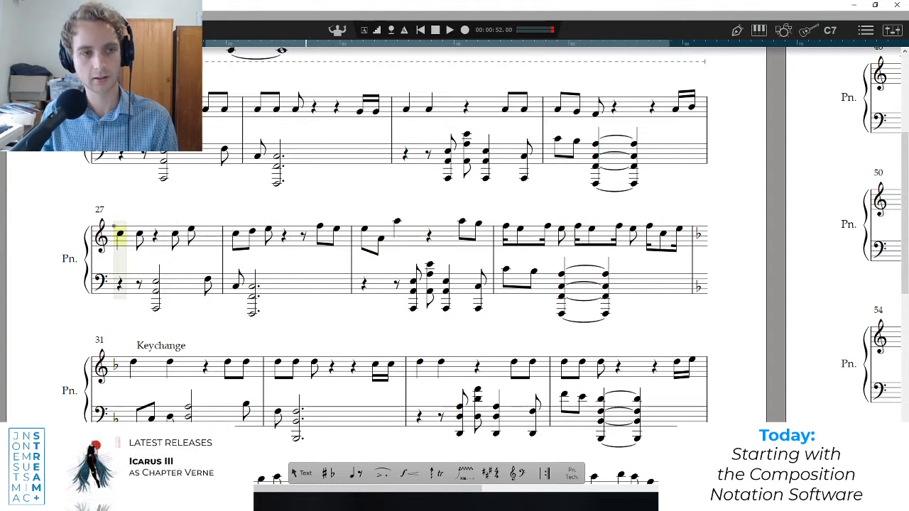
pyautogui.press('q')
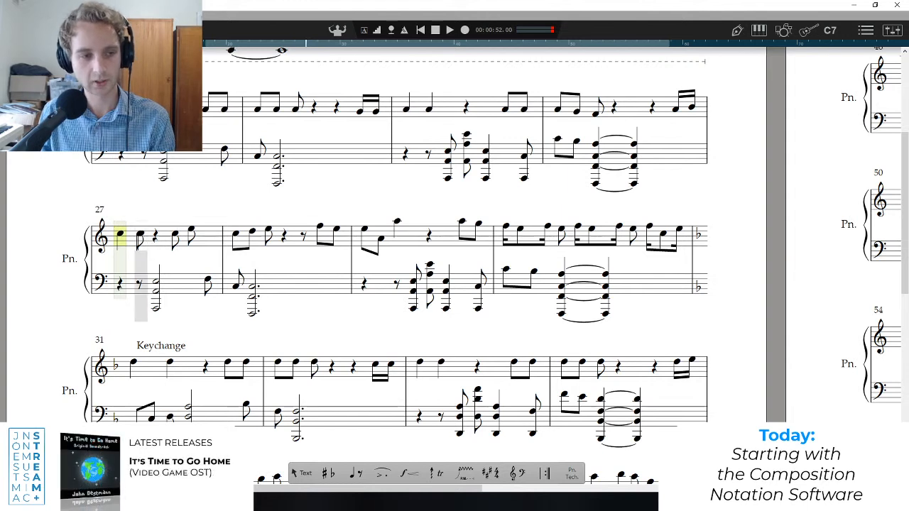
pyautogui.click(141, 234)
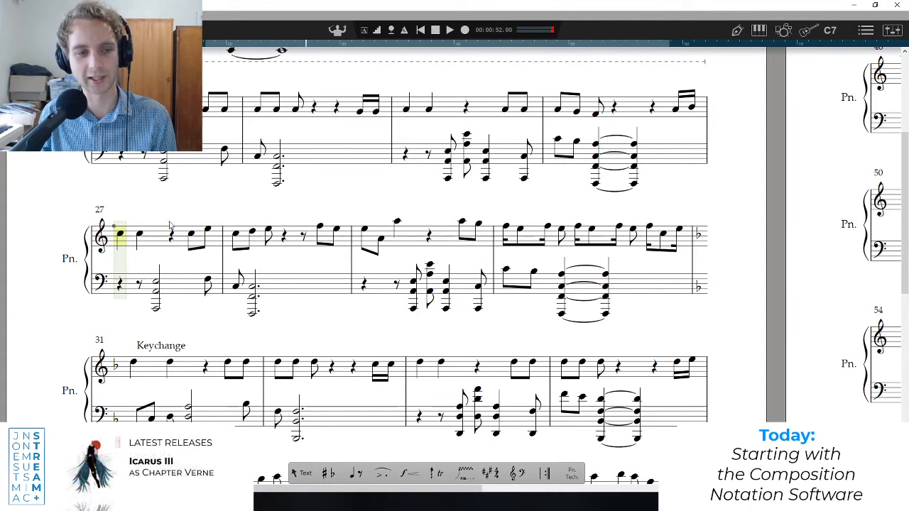
pyautogui.hotkey('ctrl', 'z')
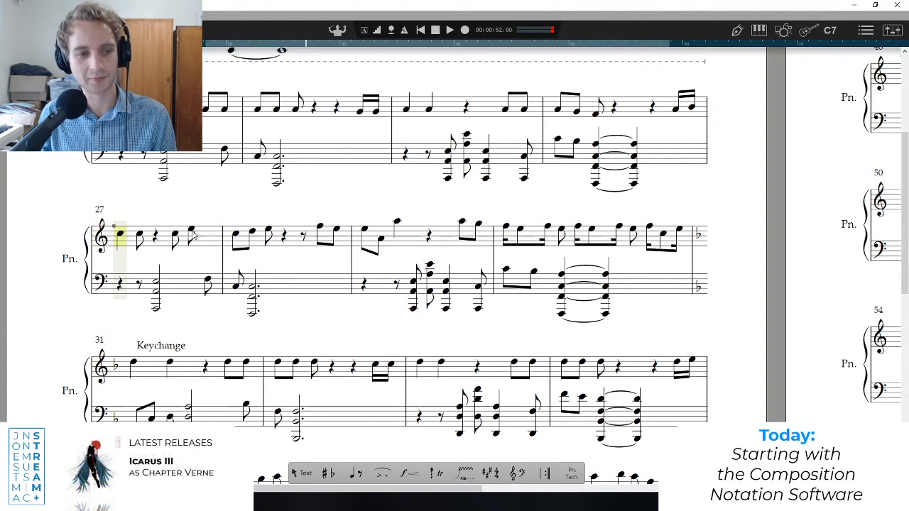
pyautogui.click(157, 237)
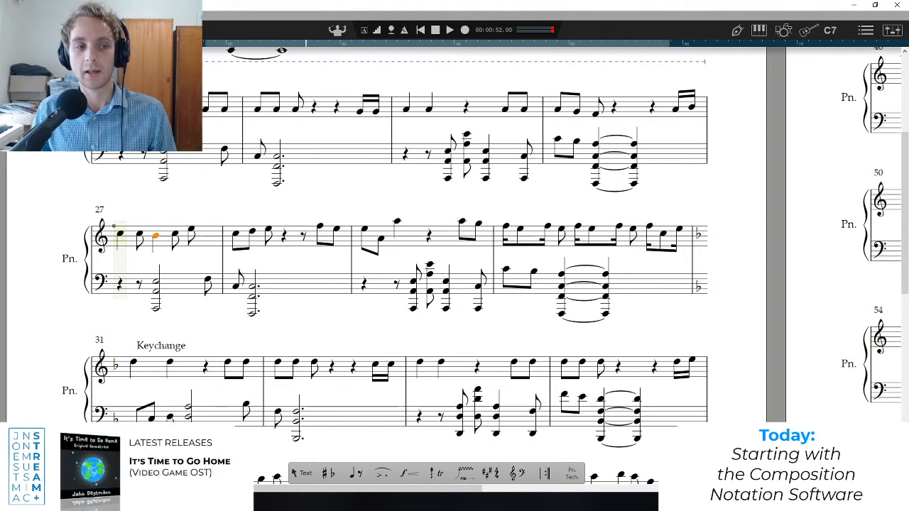
# Play the score from the start of bar 27 into the Keychange section, and move the playback position to the start of bar 31.
pyautogui.press('space')
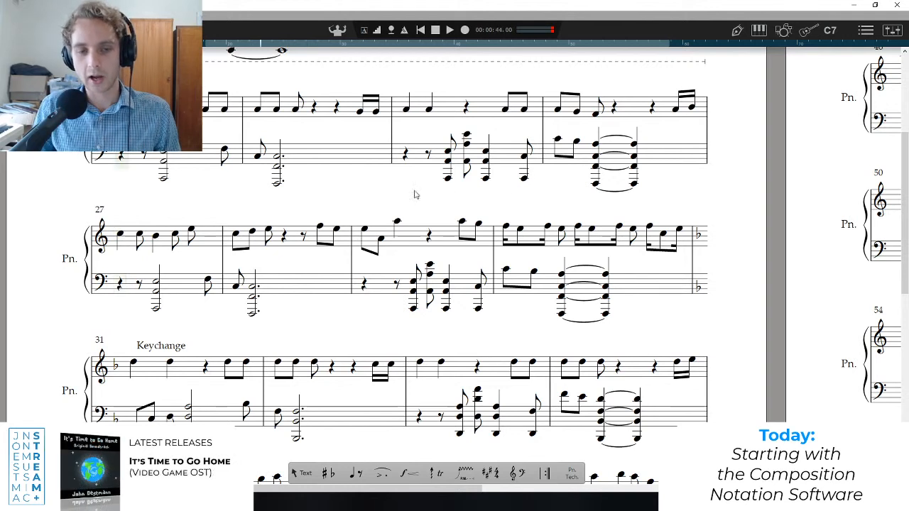
pyautogui.click(118, 258)
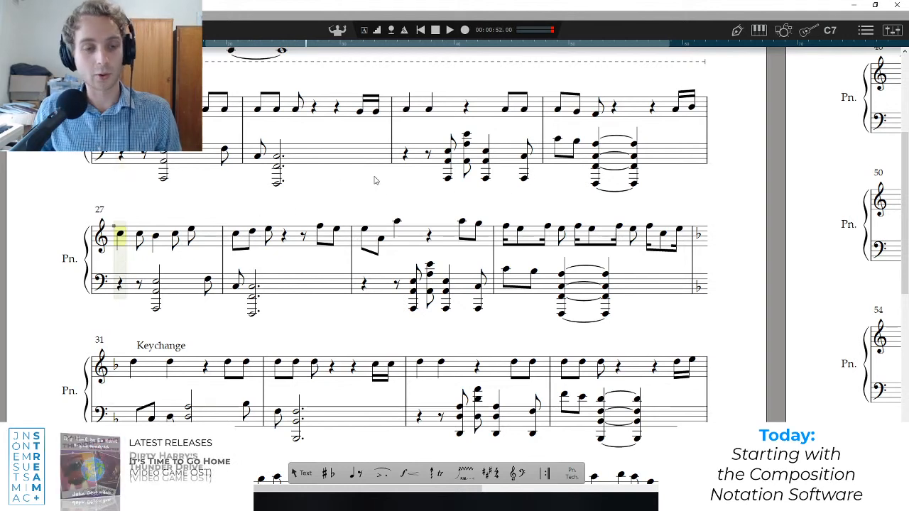
pyautogui.press('space')
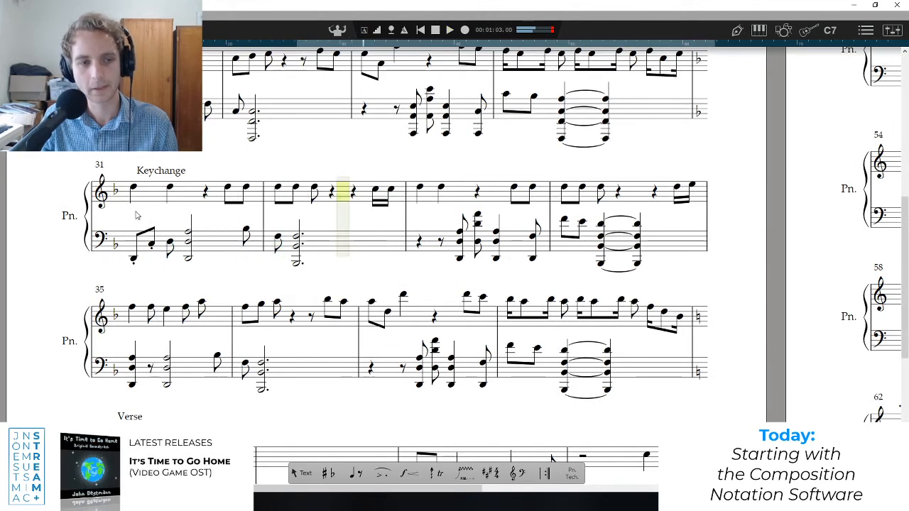
pyautogui.press('space')
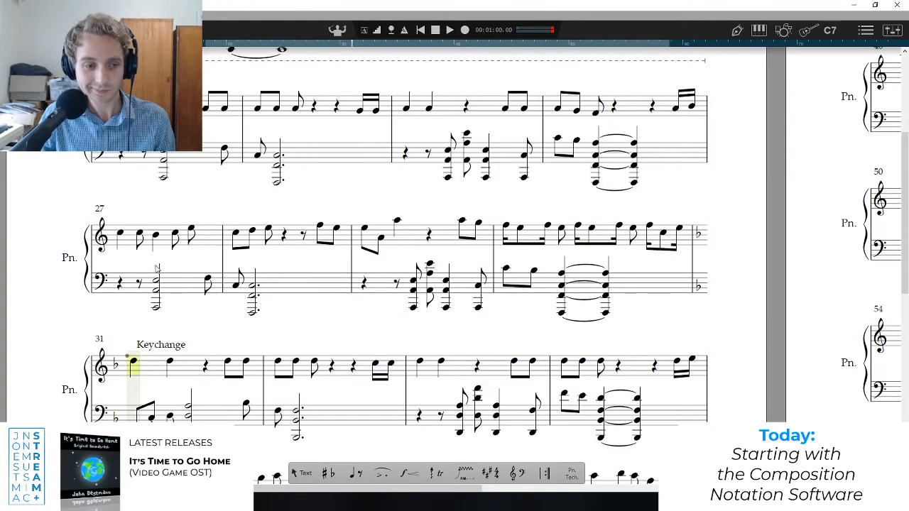
# Compare bars 27 to 30 with the Keychange section from bar 31, and switch to the browser to show the circle of fifths diagram.
pyautogui.scroll(-1, 156, 270)
pyautogui.scroll(1, 189, 298)
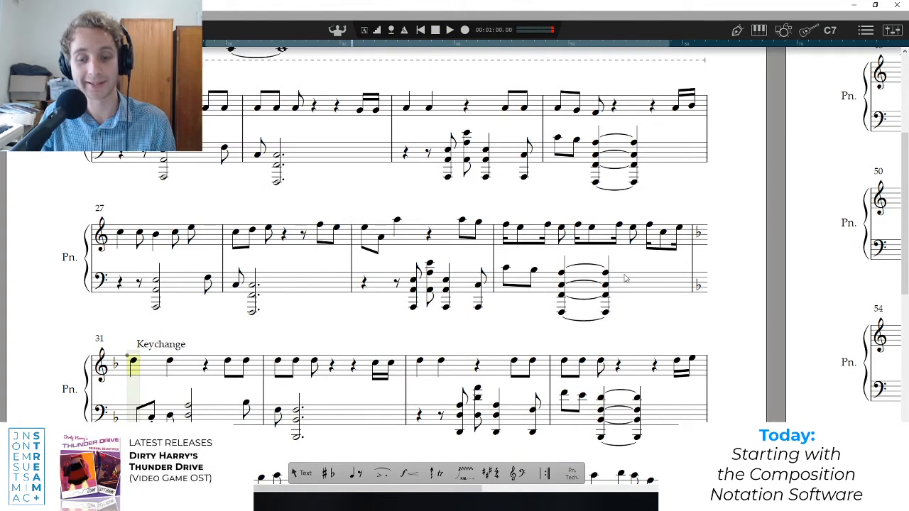
pyautogui.scroll(-2, 473, 314)
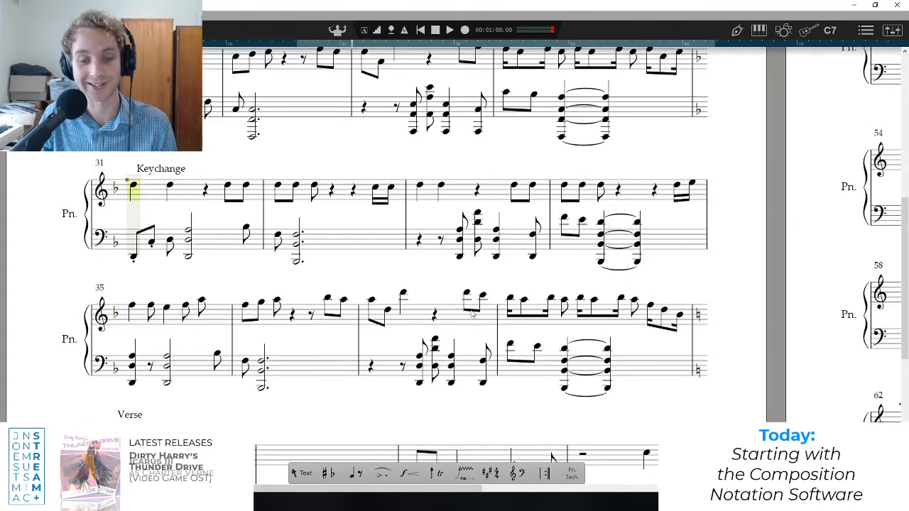
pyautogui.scroll(3, 455, 294)
pyautogui.scroll(-2, 313, 243)
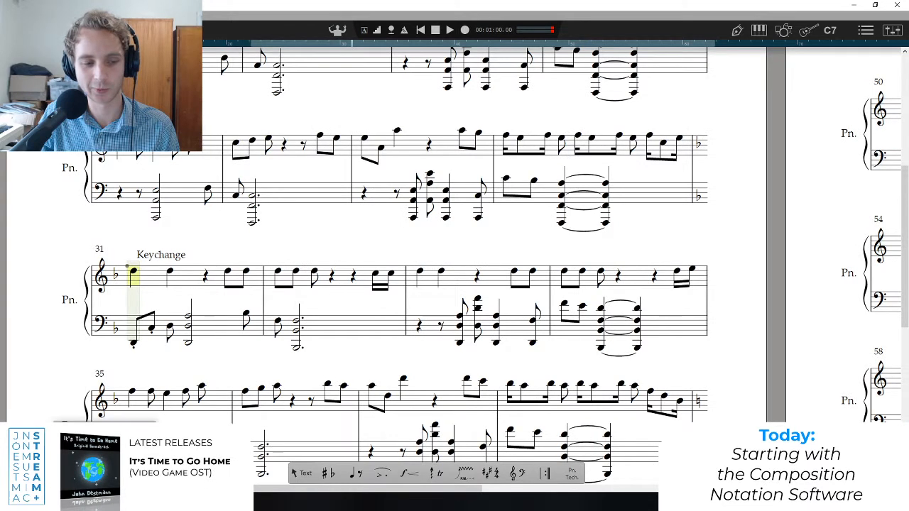
pyautogui.click(106, 502)
pyautogui.click(193, 9)
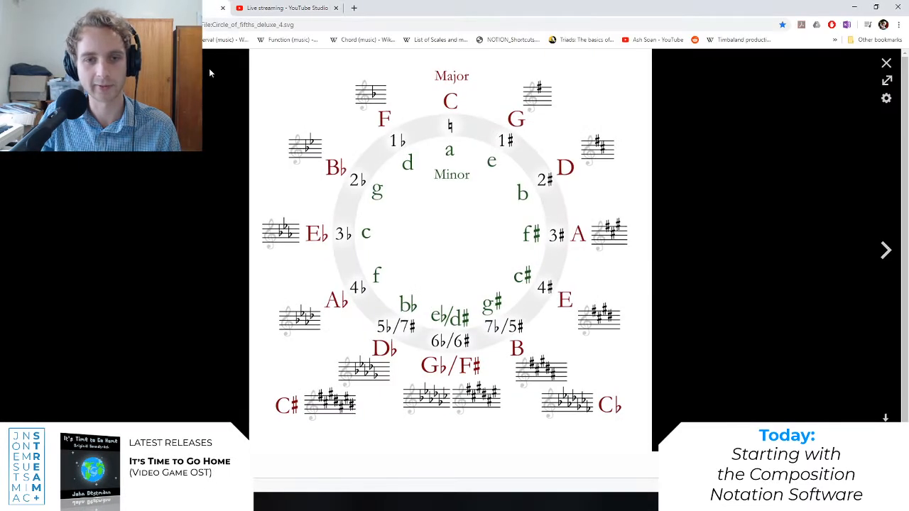
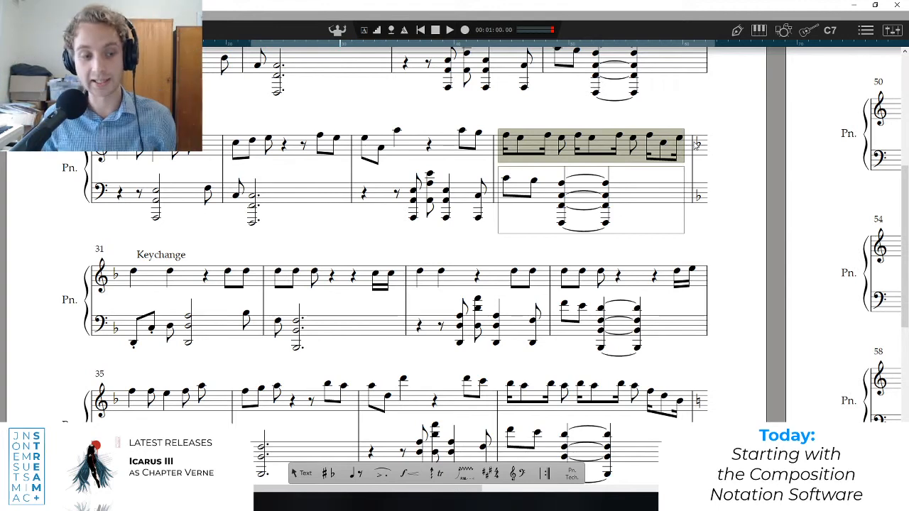
# Select the melody of bars 29 to 32 across the key change, and play the score from the start of bar 30.
pyautogui.click(132, 309)
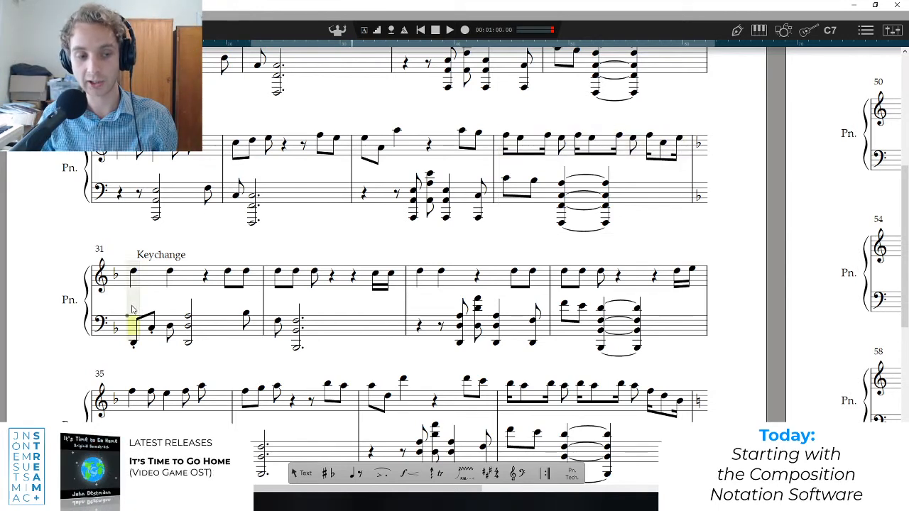
pyautogui.click(504, 142)
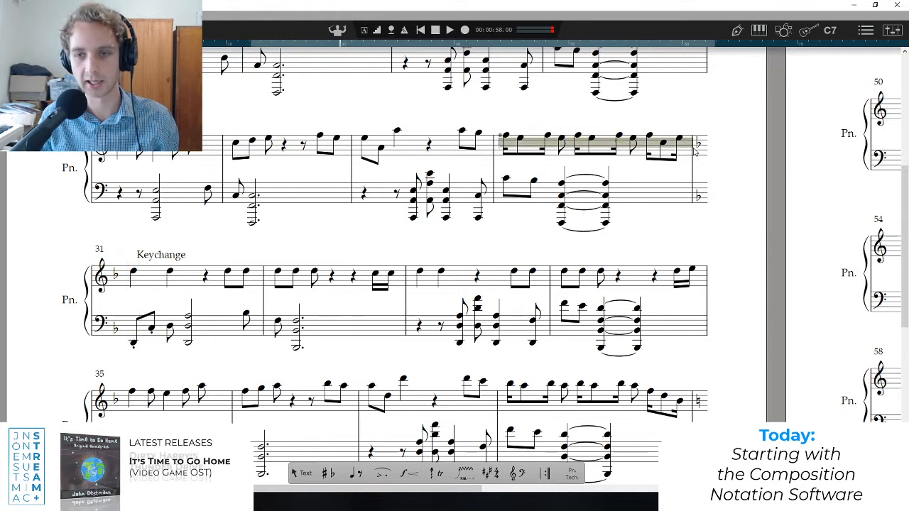
pyautogui.keyDown('shift'); pyautogui.click(262, 278); pyautogui.keyUp('shift')
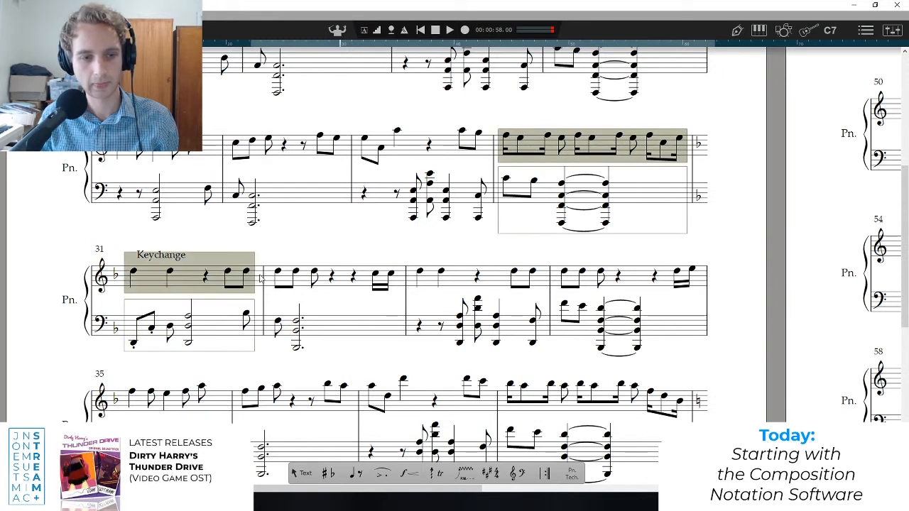
pyautogui.keyDown('shift'); pyautogui.click(401, 281); pyautogui.keyUp('shift')
pyautogui.keyDown('shift'); pyautogui.click(356, 150); pyautogui.keyUp('shift')
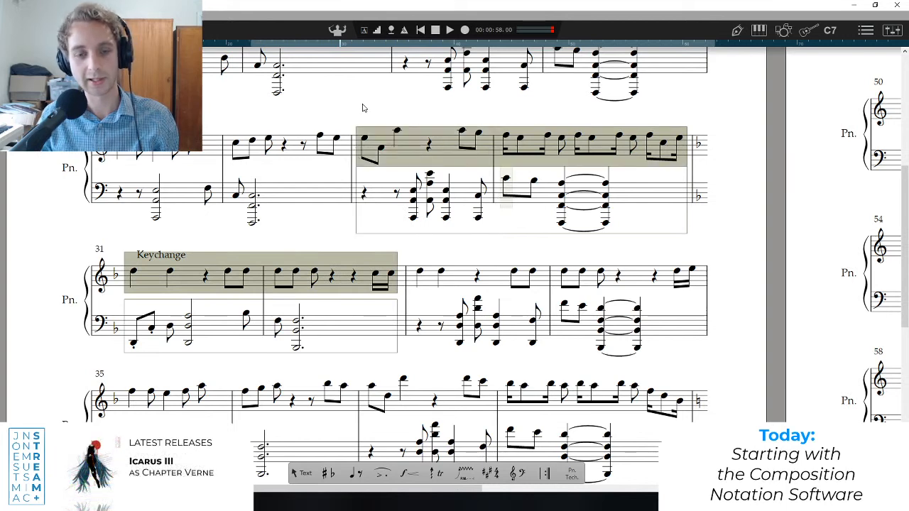
pyautogui.press('space')
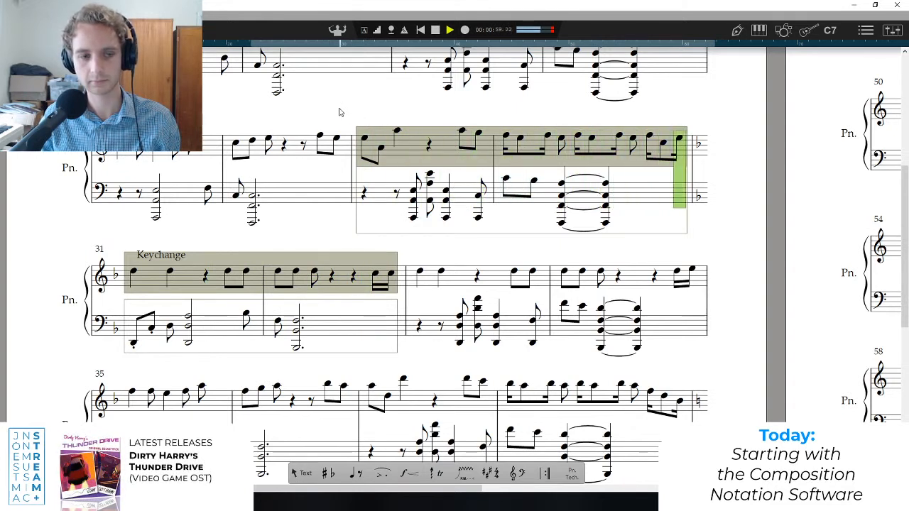
pyautogui.press('space')
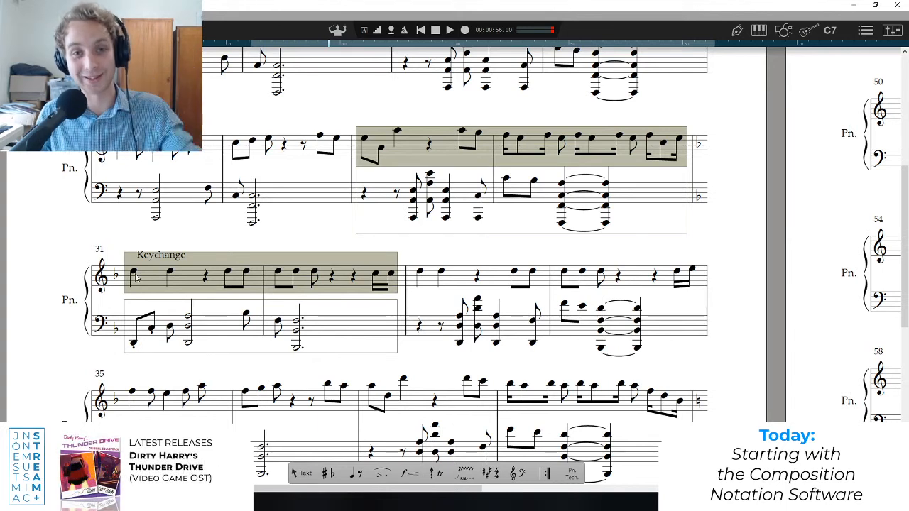
# Examine the opening bass notes of bar 31, and play the score from bar 30 into the Keychange section.
pyautogui.click(133, 343)
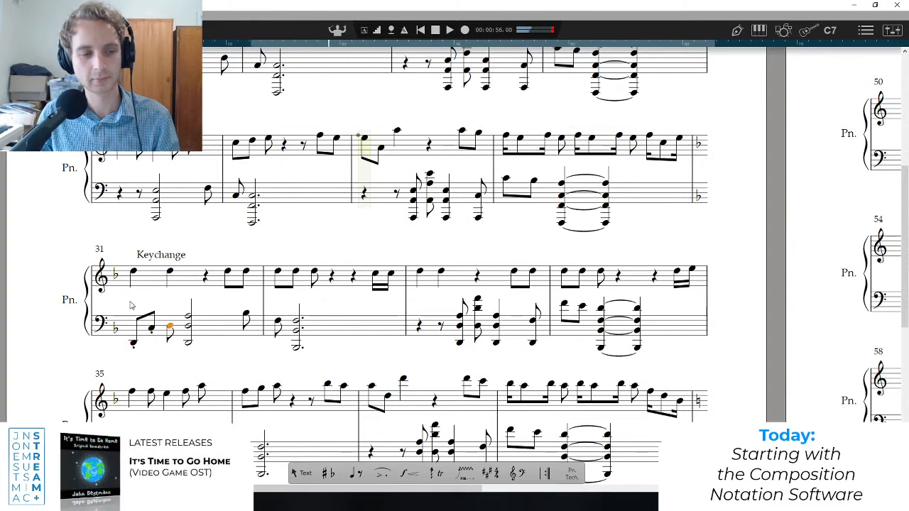
pyautogui.click(141, 312)
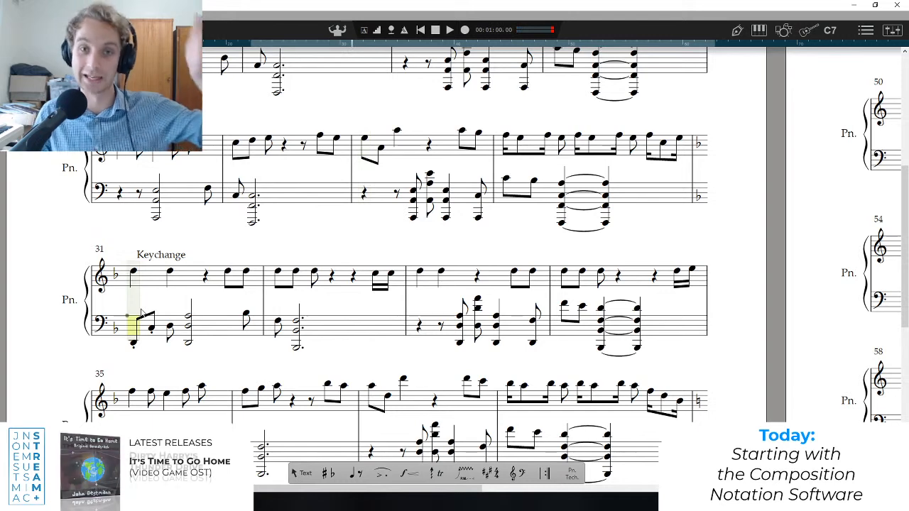
pyautogui.click(502, 166)
pyautogui.press('space')
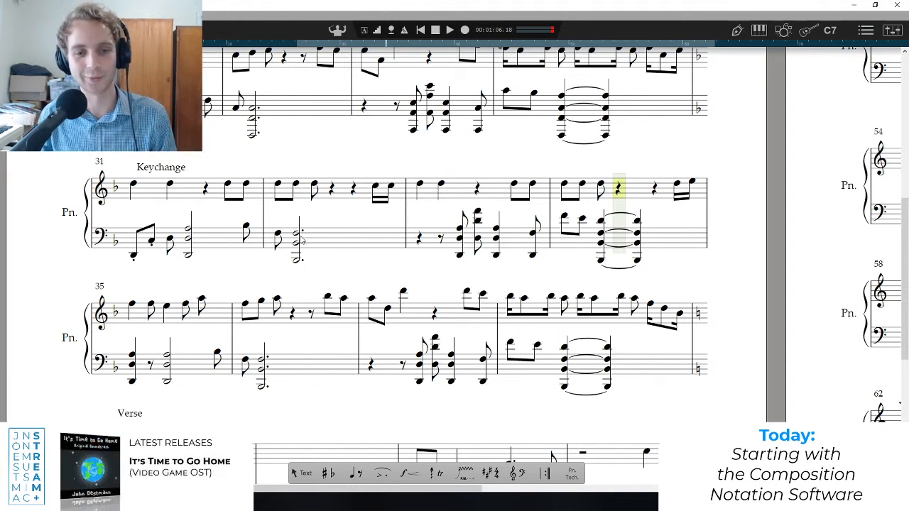
# Play the opening of the Keychange section from bar 31, and play the transition from bar 38 into the Verse.
pyautogui.click(132, 210)
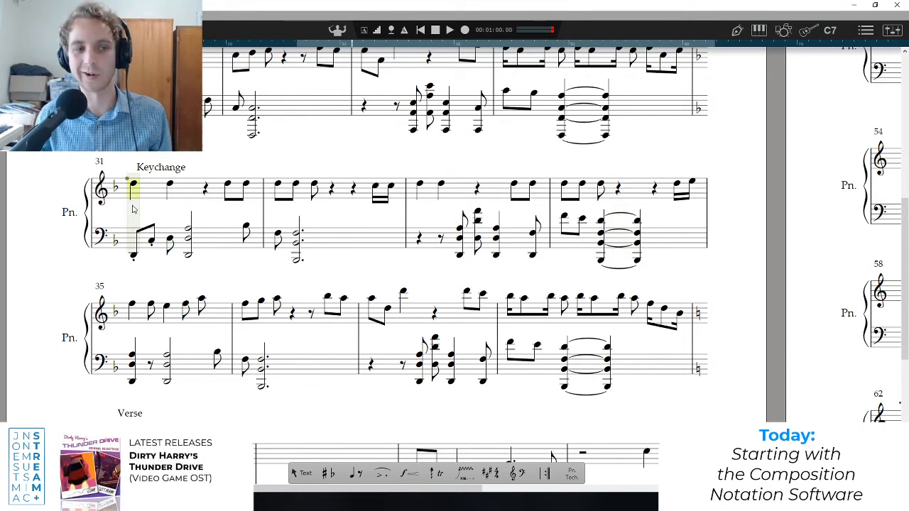
pyautogui.press('space')
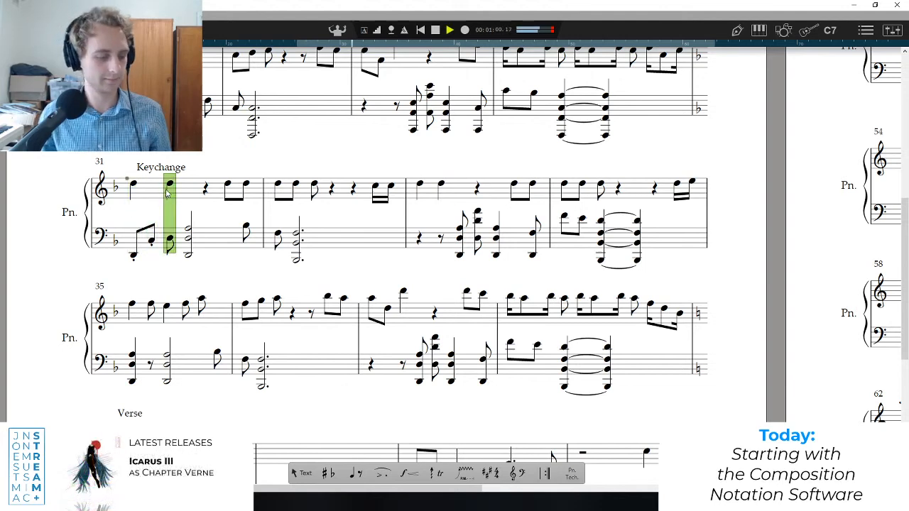
pyautogui.press('space')
pyautogui.scroll(3, 512, 168)
pyautogui.click(501, 248)
pyautogui.press('space')
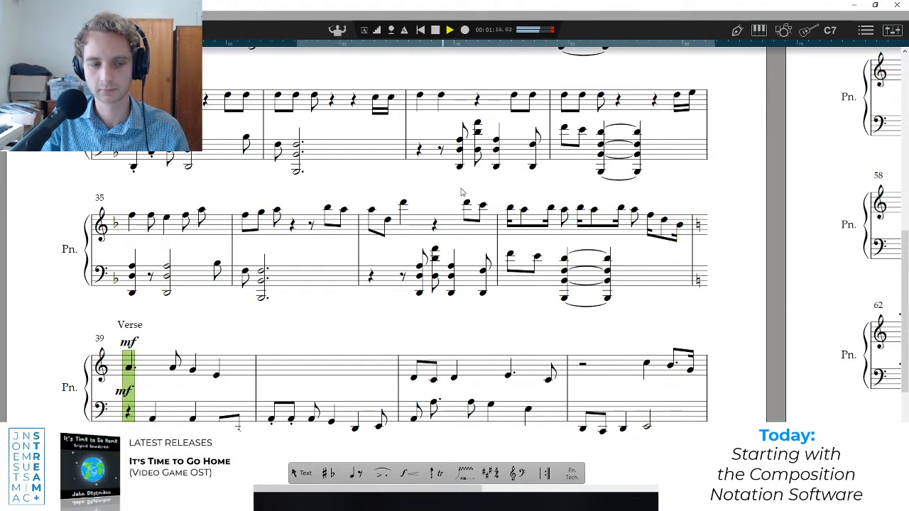
pyautogui.press('space')
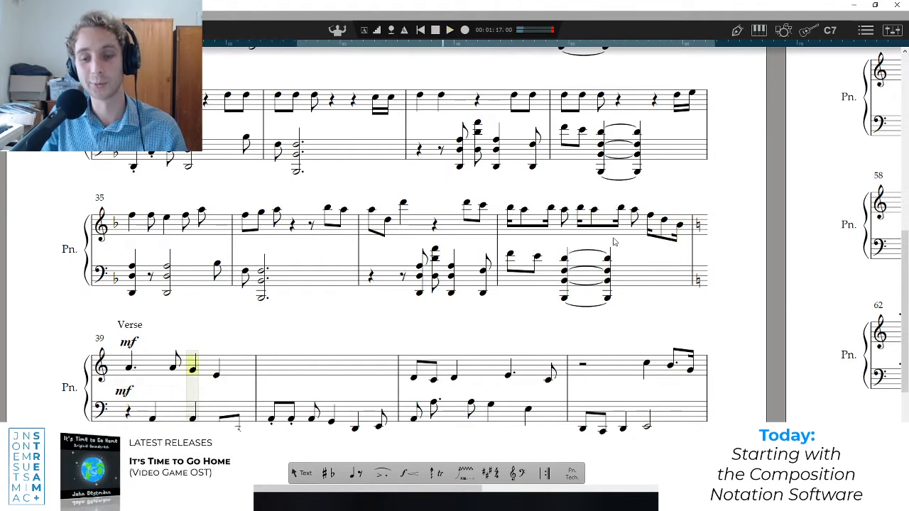
# Place the playback position on individual notes of bar 38's melody to examine the run leading into the Verse.
pyautogui.click(653, 229)
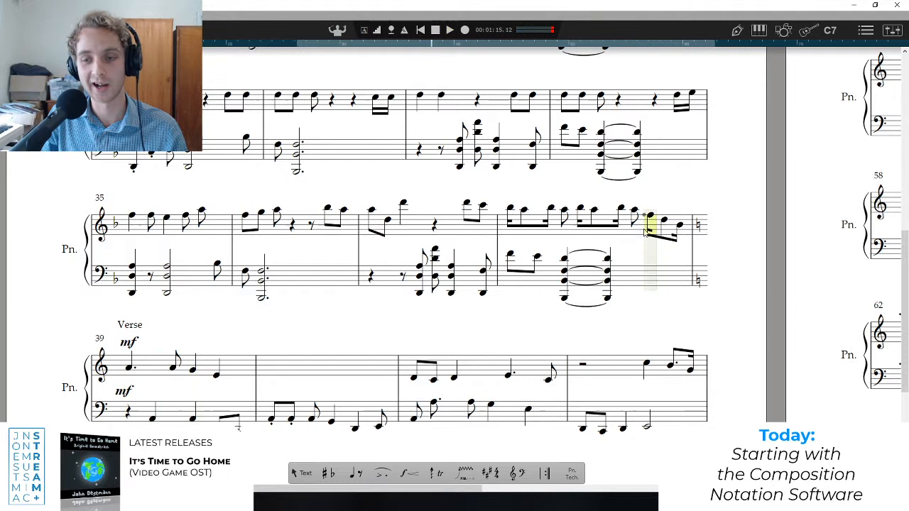
pyautogui.click(509, 240)
pyautogui.click(650, 230)
pyautogui.click(667, 235)
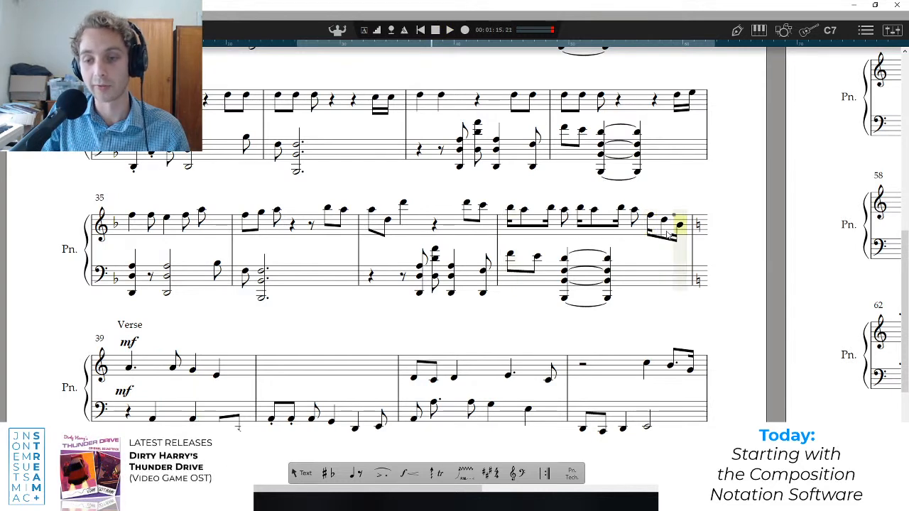
pyautogui.click(631, 227)
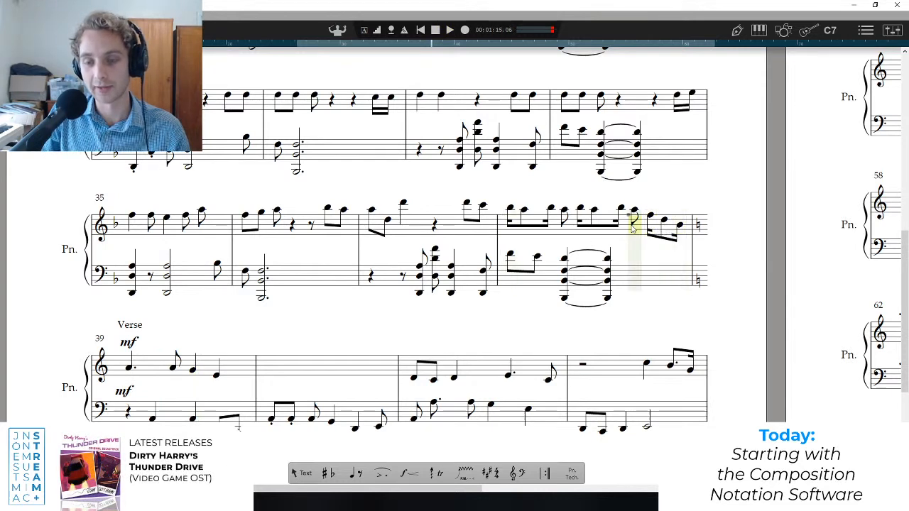
# Select the melody of bars 38 and 39, and play the transition into the Verse from the start of bar 38.
pyautogui.click(503, 221)
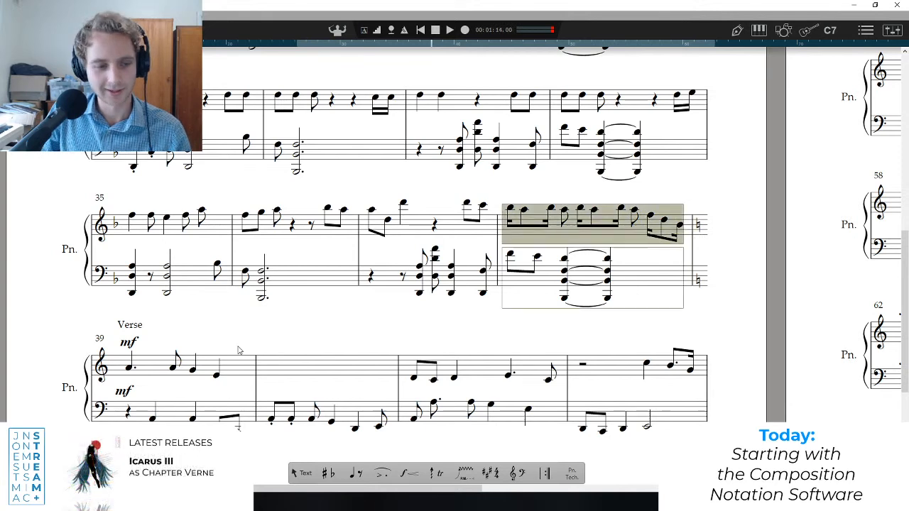
pyautogui.keyDown('shift'); pyautogui.click(250, 366); pyautogui.keyUp('shift')
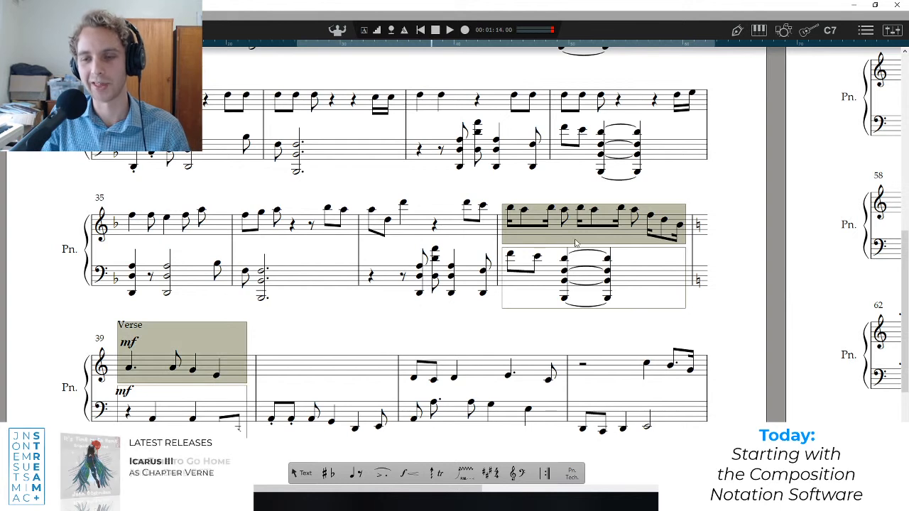
pyautogui.press('space')
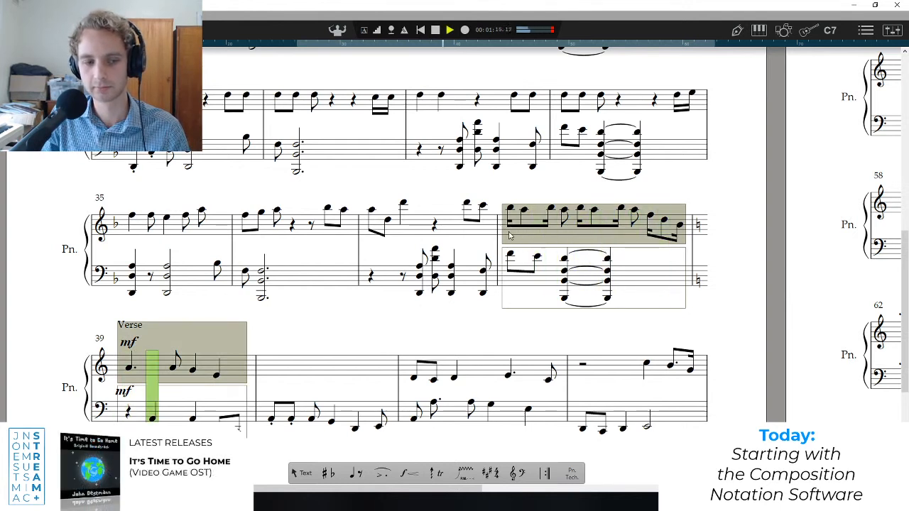
pyautogui.press('space')
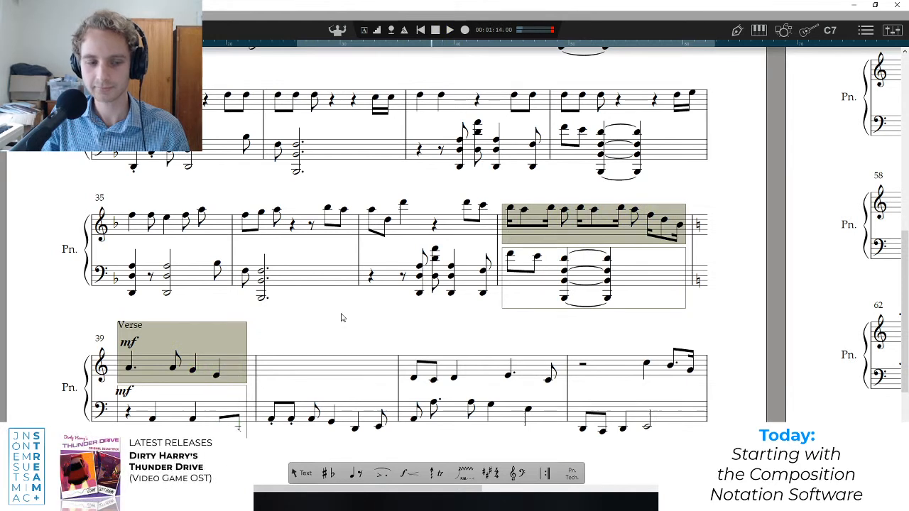
# Select the Verse's opening melody in stages from its first to fourth note, replaying the transition from bar 38 each time.
pyautogui.click(144, 371)
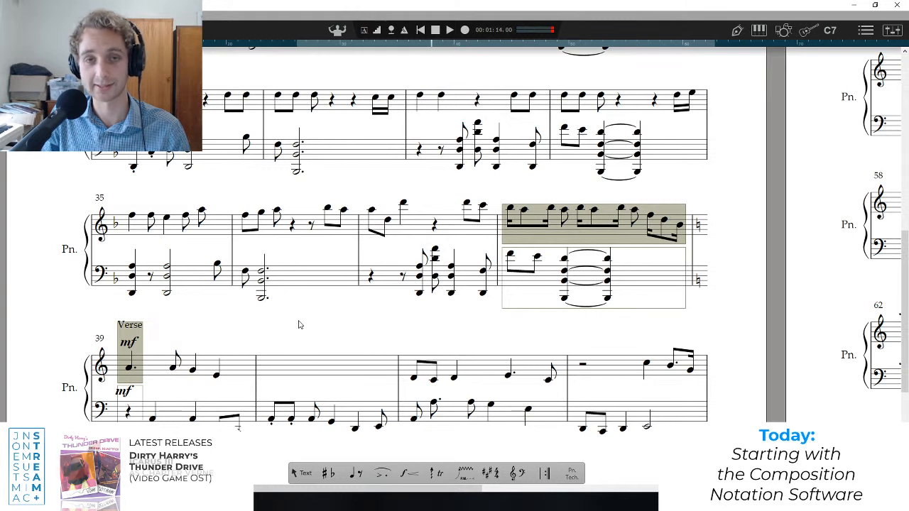
pyautogui.press('space')
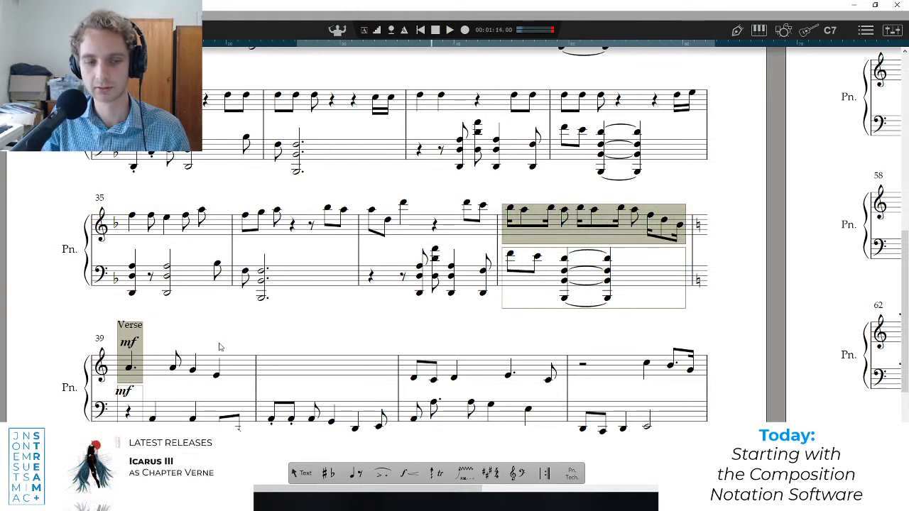
pyautogui.press('space')
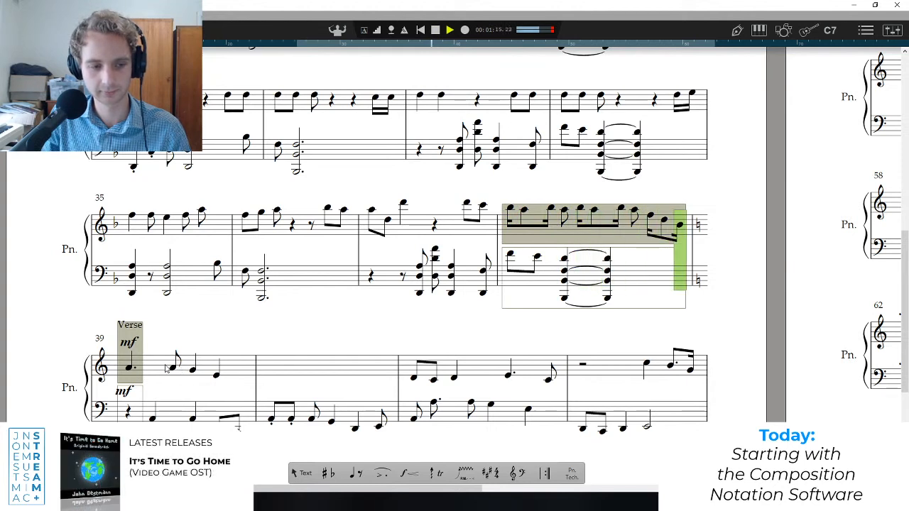
pyautogui.keyDown('shift'); pyautogui.click(183, 367); pyautogui.keyUp('shift')
pyautogui.press('space')
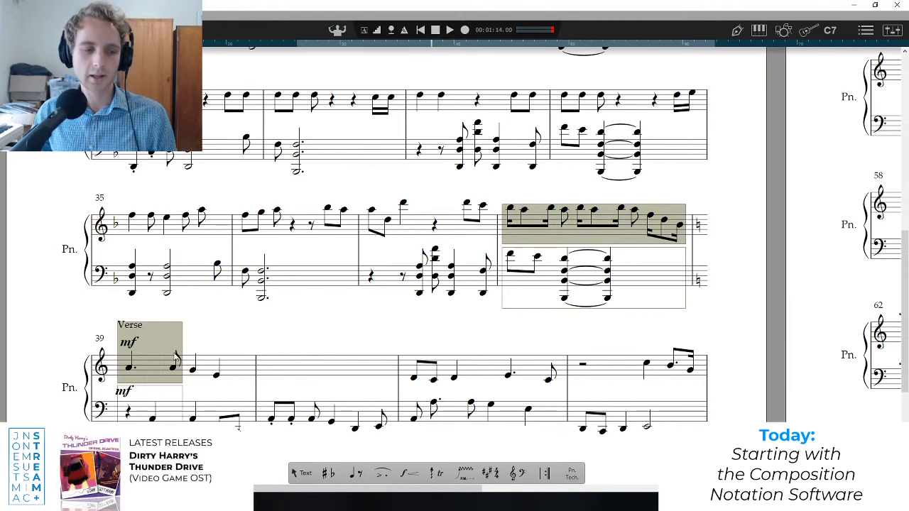
pyautogui.keyDown('shift'); pyautogui.click(208, 375); pyautogui.keyUp('shift')
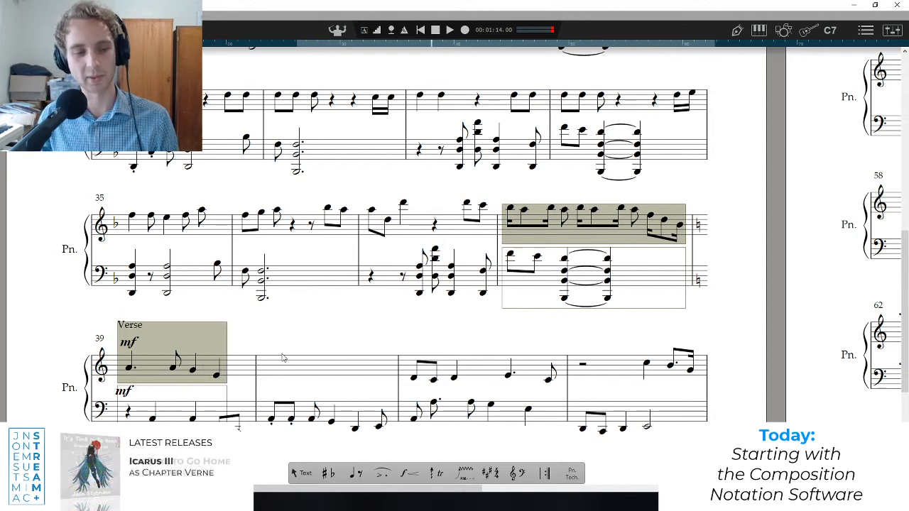
pyautogui.press('space')
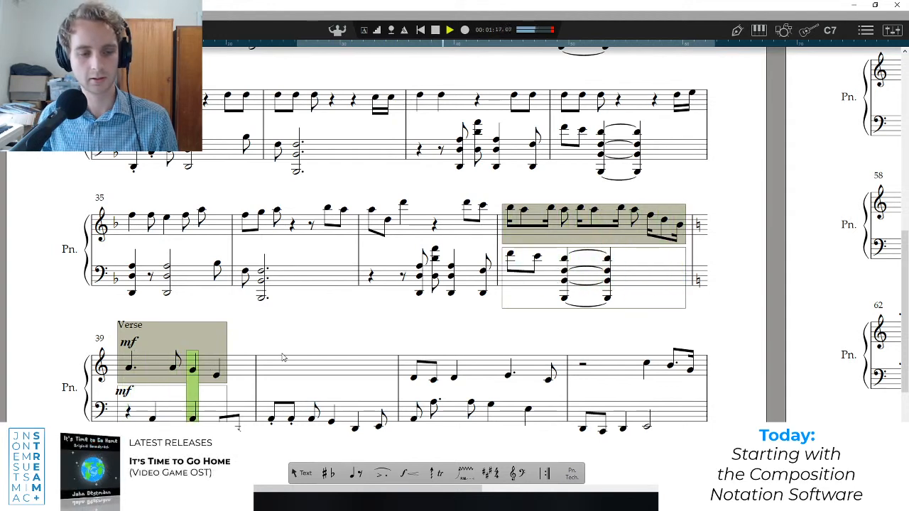
pyautogui.click(290, 363)
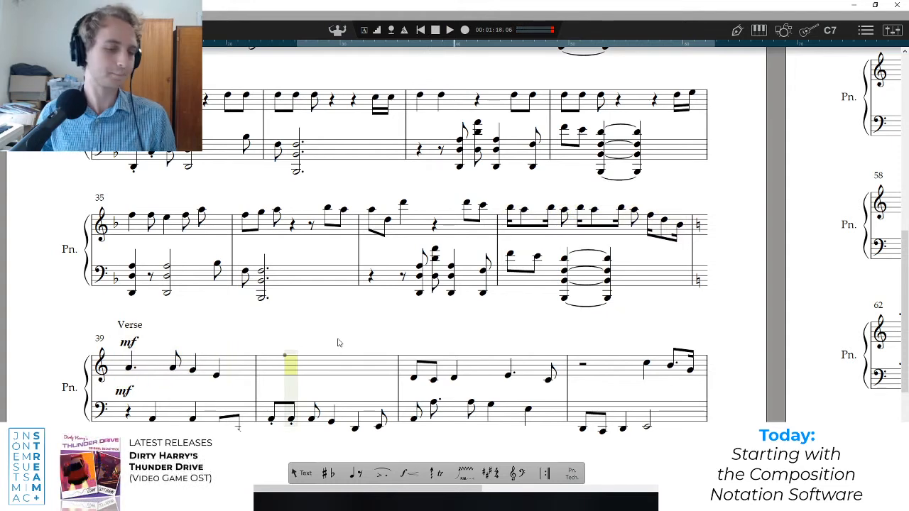
# Compare the Keychange section with the Verse, and play the Verse from the start of bar 39 to bar 41.
pyautogui.scroll(-2, 338, 341)
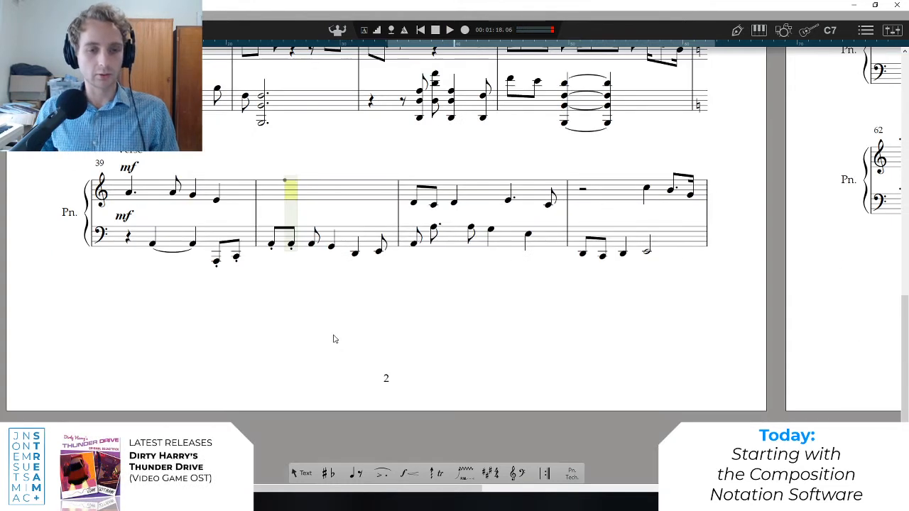
pyautogui.scroll(4, 334, 340)
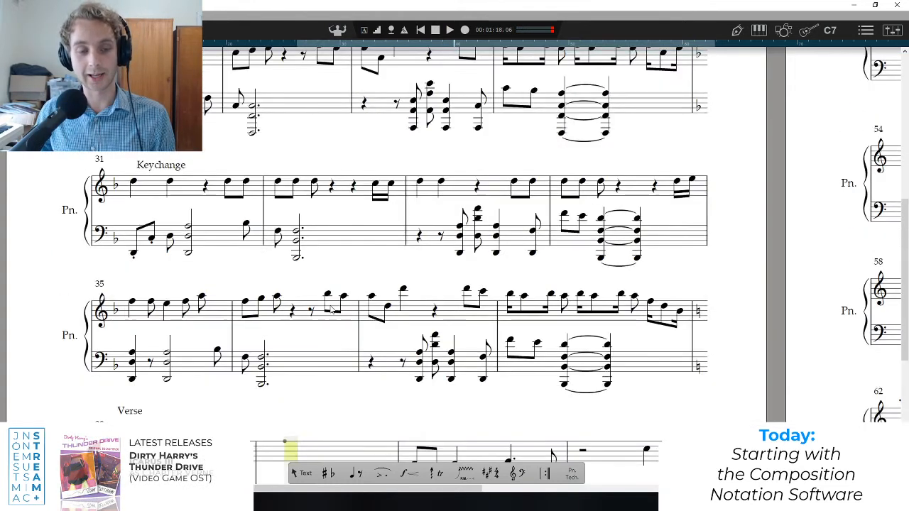
pyautogui.scroll(-2, 327, 291)
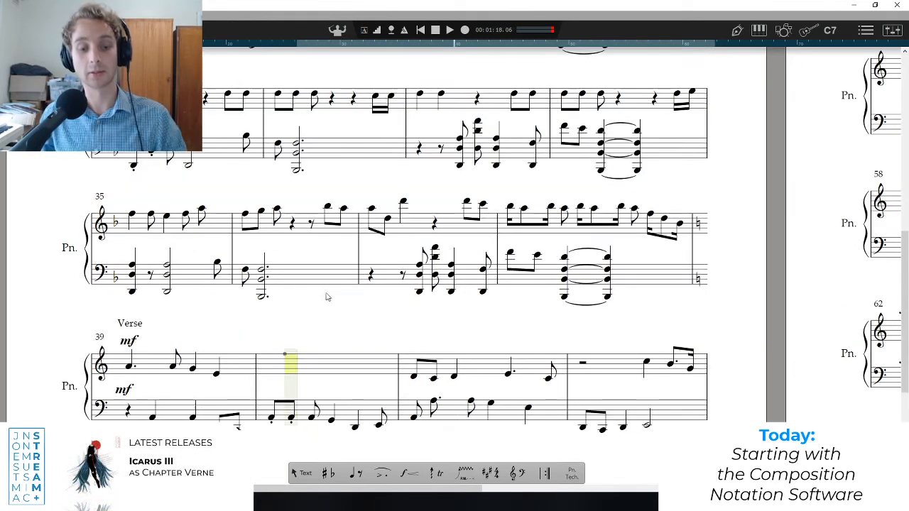
pyautogui.scroll(-2, 322, 302)
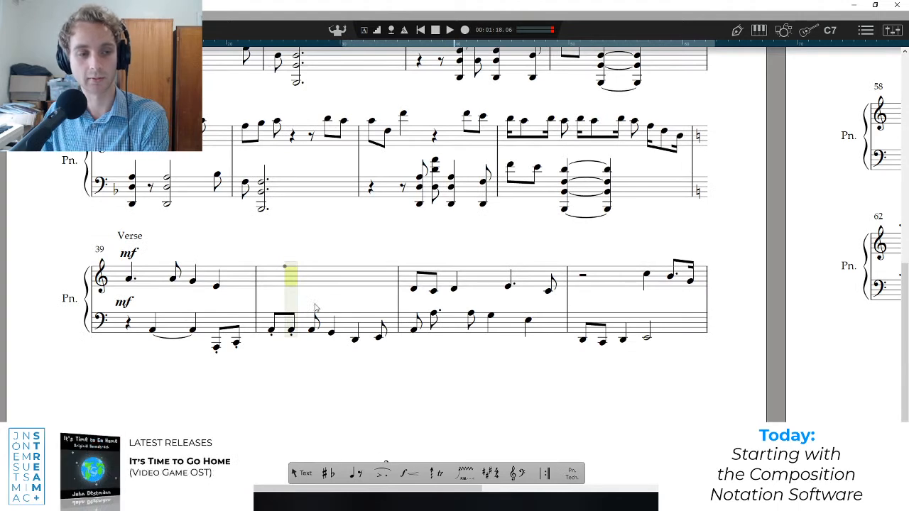
pyautogui.click(128, 291)
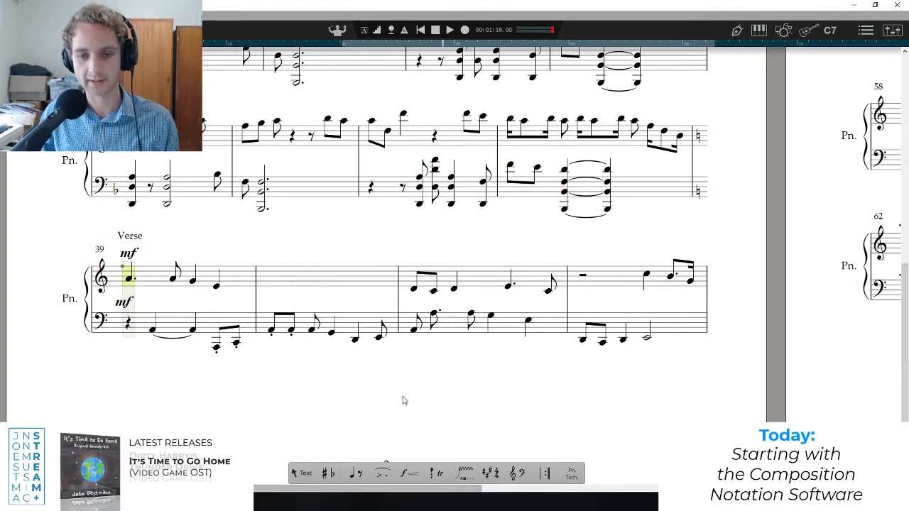
pyautogui.hscroll(2, 319, 259)
pyautogui.hscroll(-2, 290, 261)
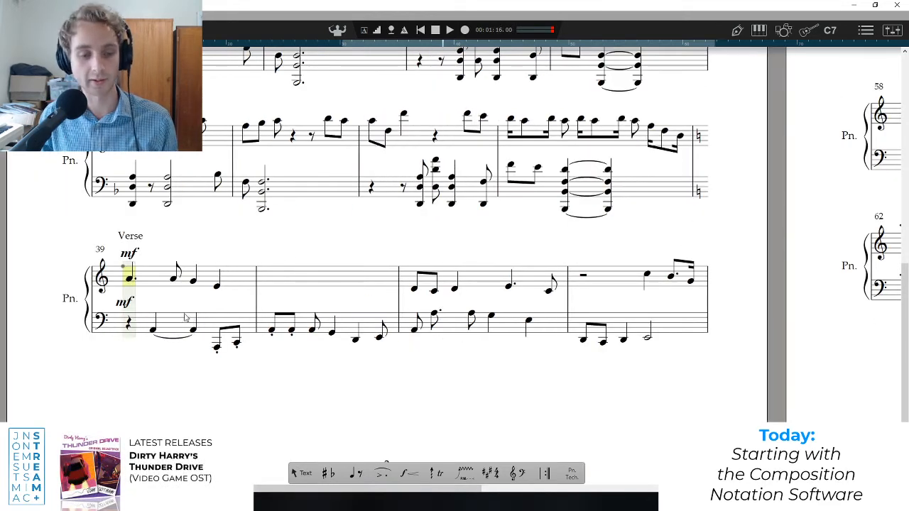
pyautogui.press('space')
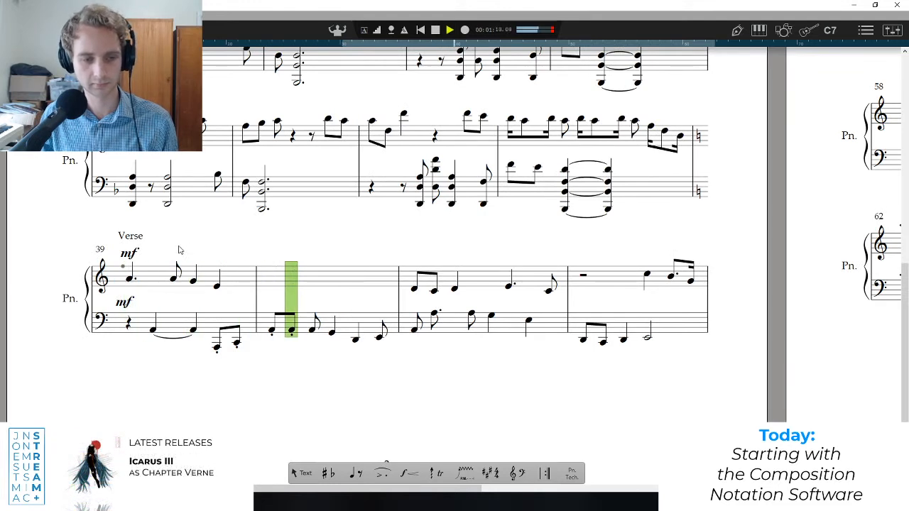
pyautogui.press('space')
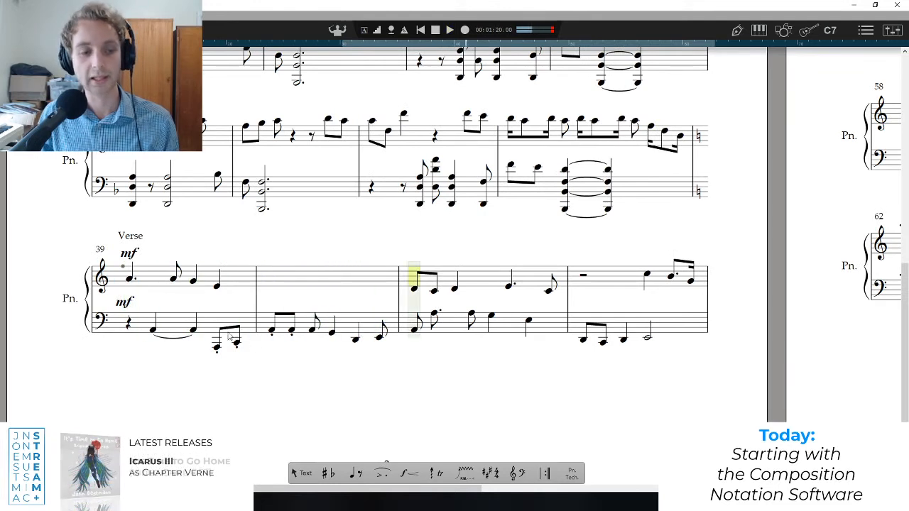
# Select and play the melody of bar 39, followed by the bass line of bar 40 on its own.
pyautogui.click(209, 279)
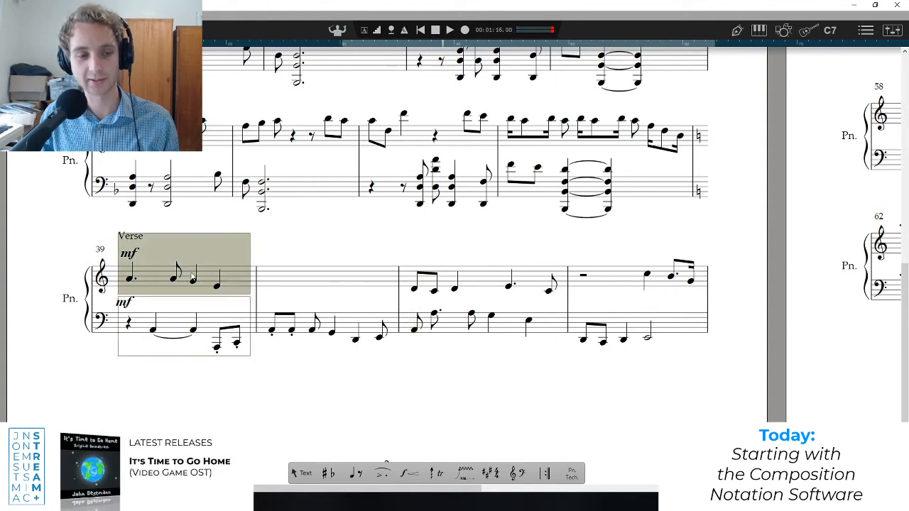
pyautogui.press('space')
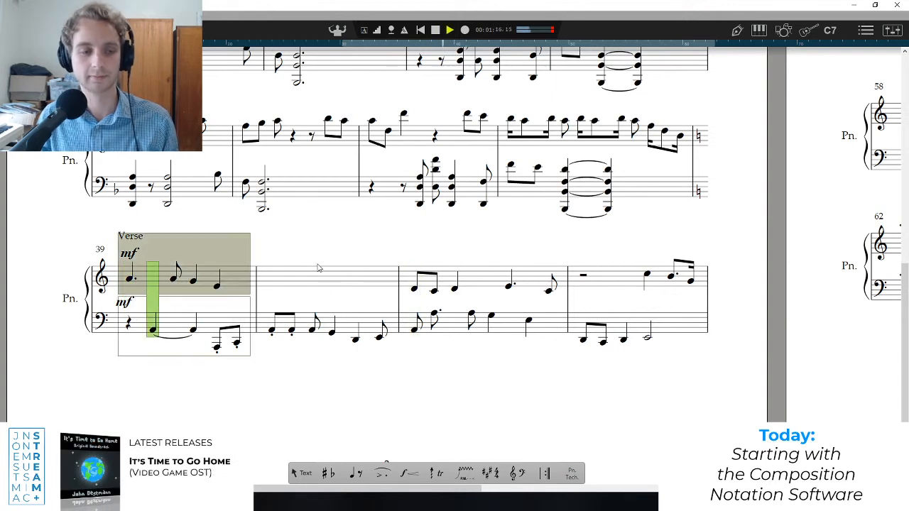
pyautogui.press('space')
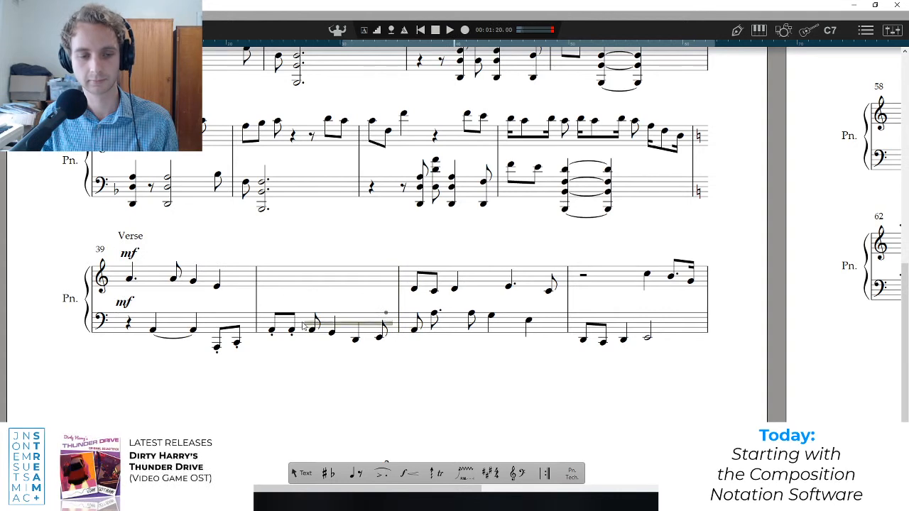
pyautogui.click(325, 333)
pyautogui.press('space')
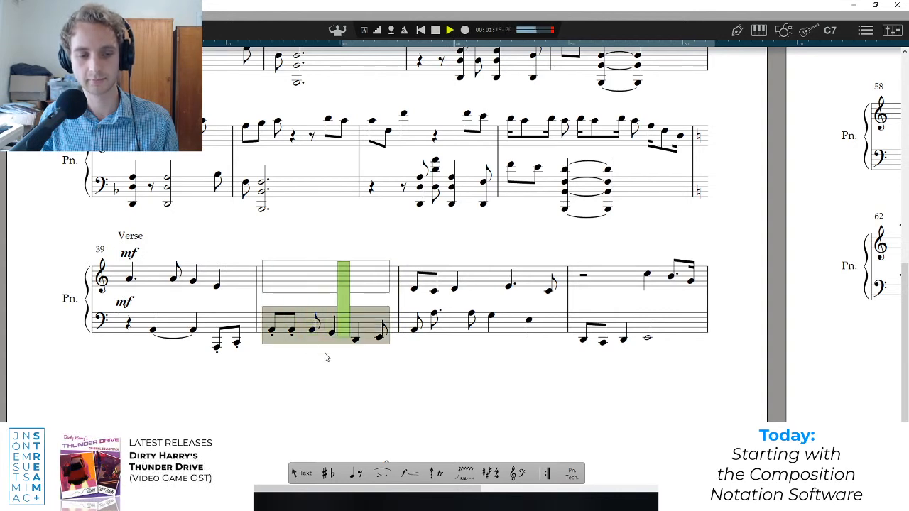
pyautogui.press('space')
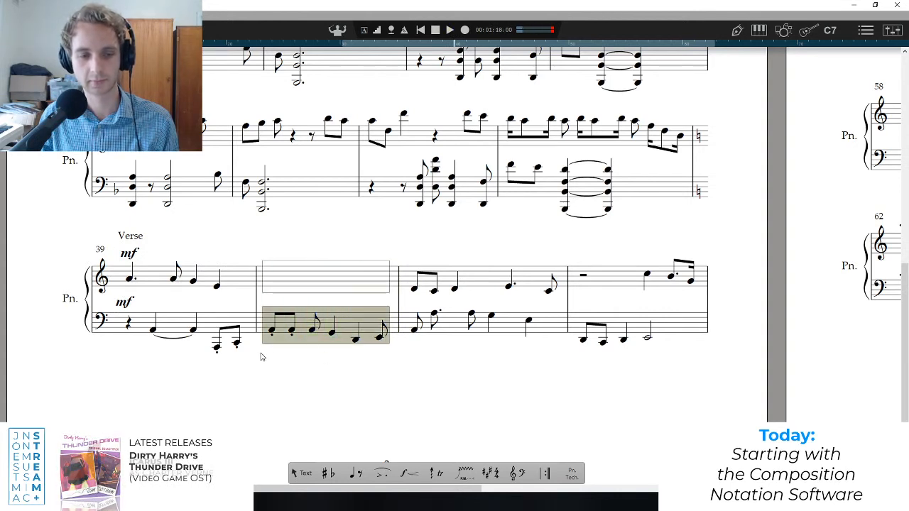
# Select bar 40's bass phrase, bar 39's melody and bar 39's bass in turn to compare how the two hands alternate.
pyautogui.click(357, 321)
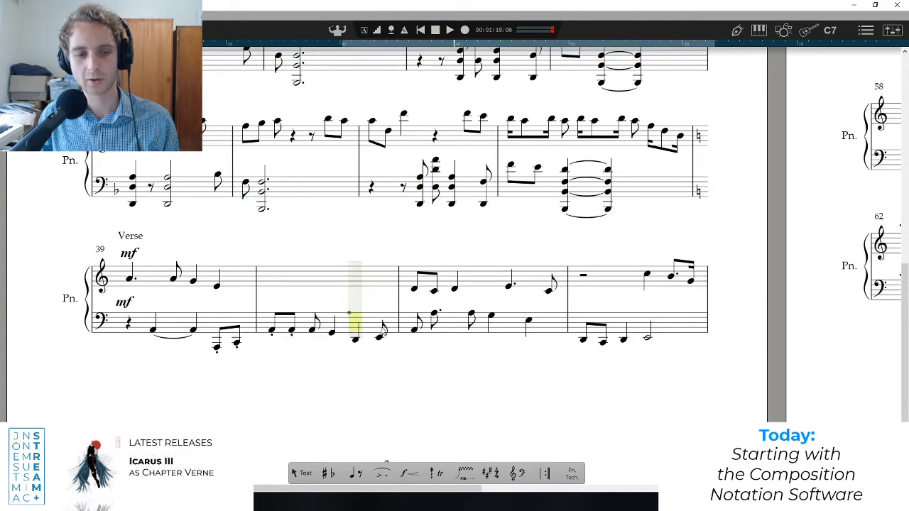
pyautogui.moveTo(389, 324); pyautogui.dragTo(265, 330)
pyautogui.moveTo(232, 277); pyautogui.dragTo(126, 279)
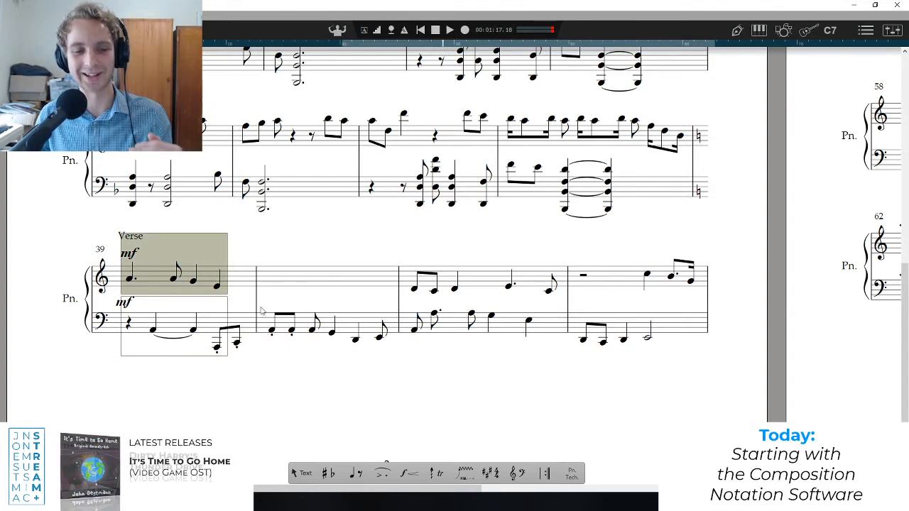
pyautogui.click(242, 287)
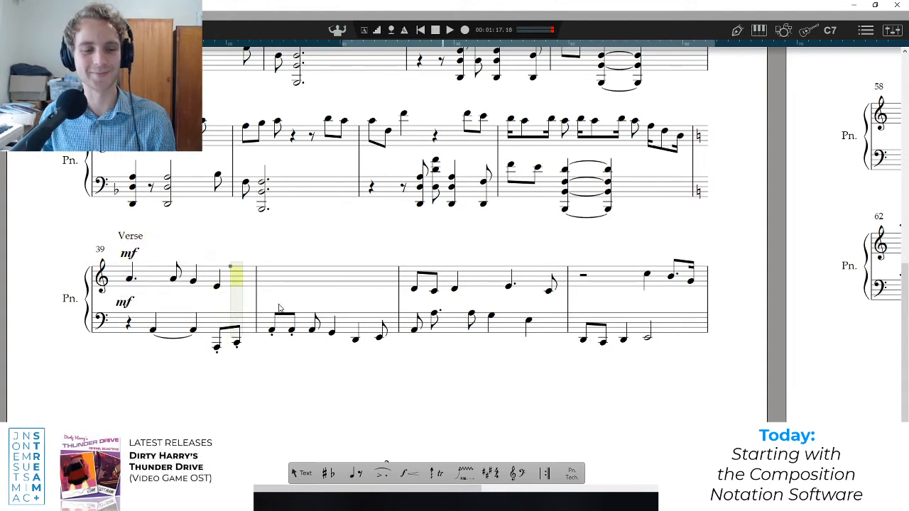
pyautogui.click(269, 325)
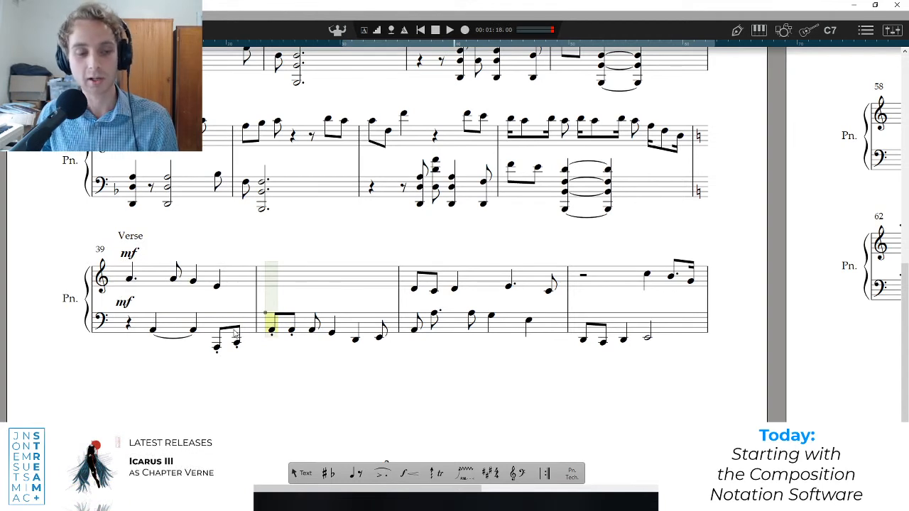
pyautogui.moveTo(248, 326); pyautogui.dragTo(135, 325)
pyautogui.click(250, 313)
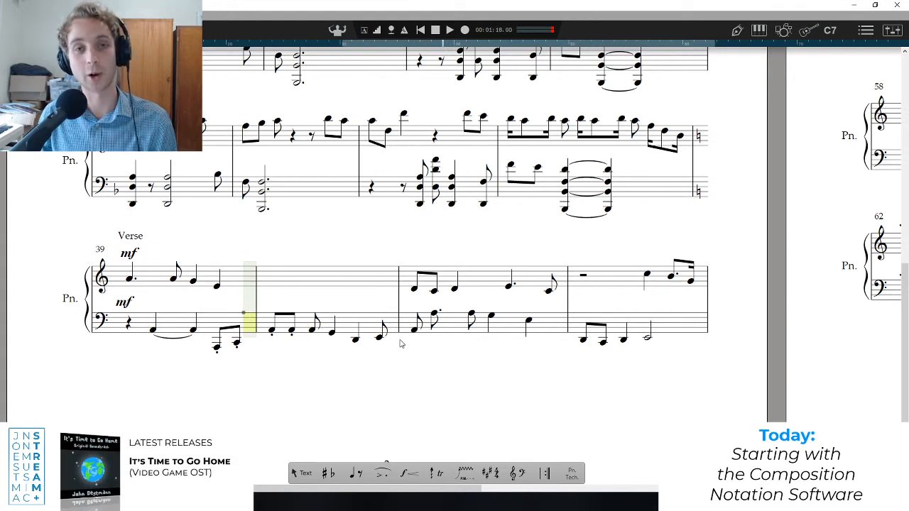
pyautogui.click(381, 327)
# Play the Verse from the start of bar 39 through to bar 45, and stop playback there.
pyautogui.click(124, 280)
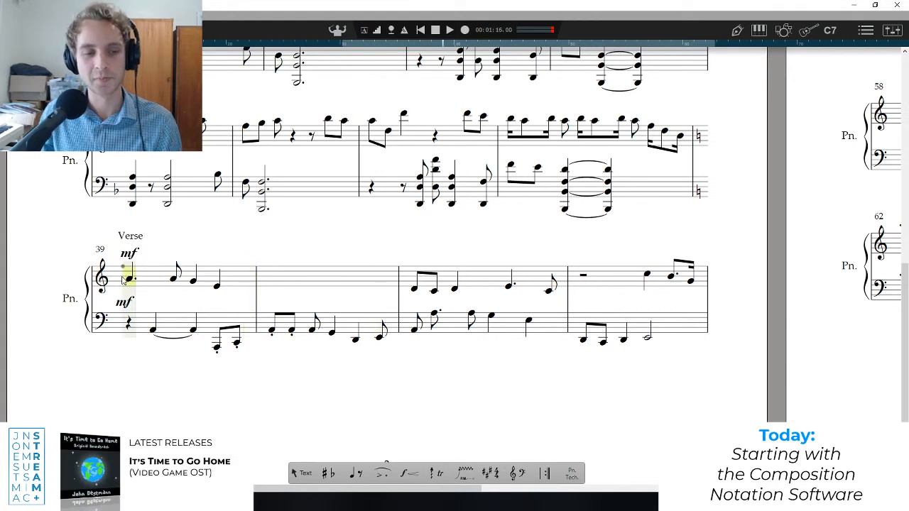
pyautogui.click(236, 283)
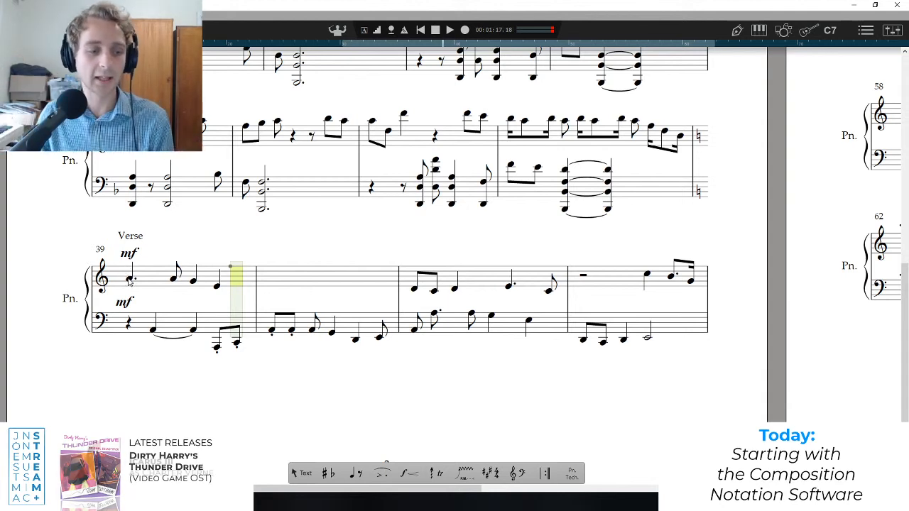
pyautogui.click(127, 272)
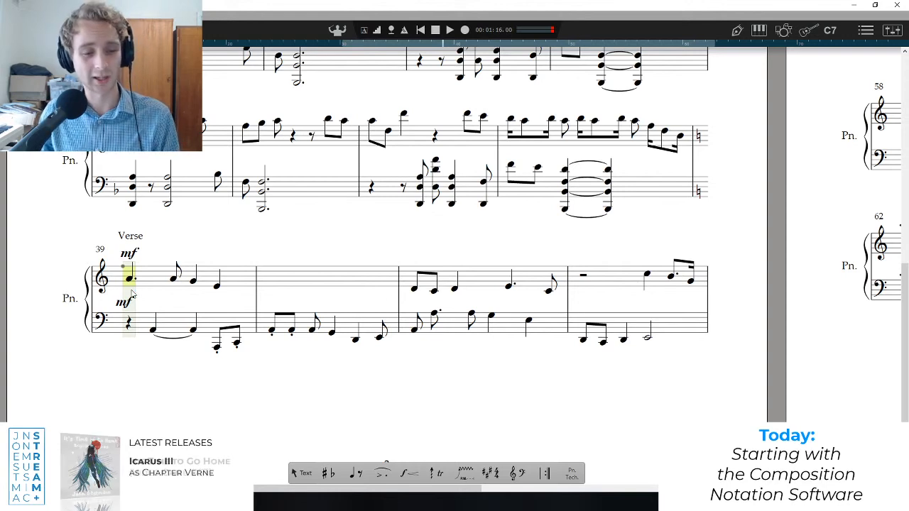
pyautogui.press('space')
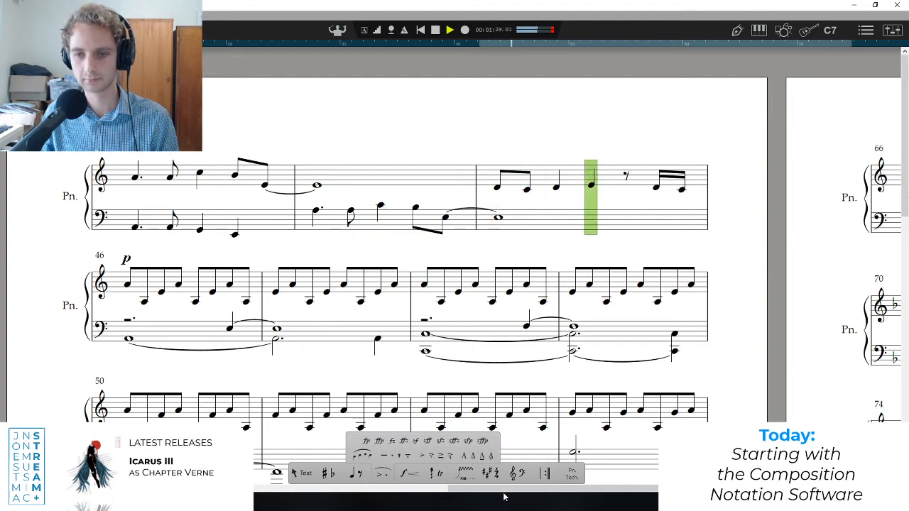
pyautogui.press('space')
# Return to the Verse, select both staves of bar 41, and play that bar.
pyautogui.moveTo(507, 492); pyautogui.dragTo(324, 491)
pyautogui.scroll(-8, 271, 434)
pyautogui.scroll(3, 273, 429)
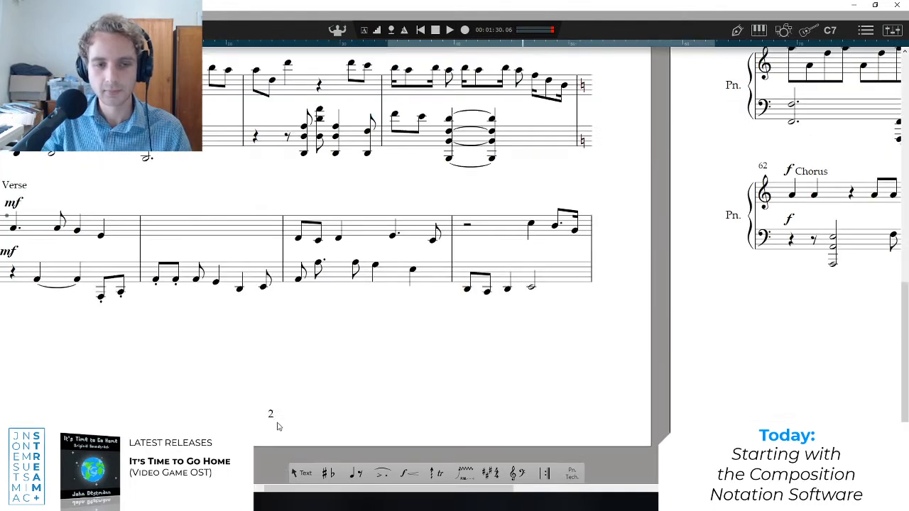
pyautogui.click(295, 252)
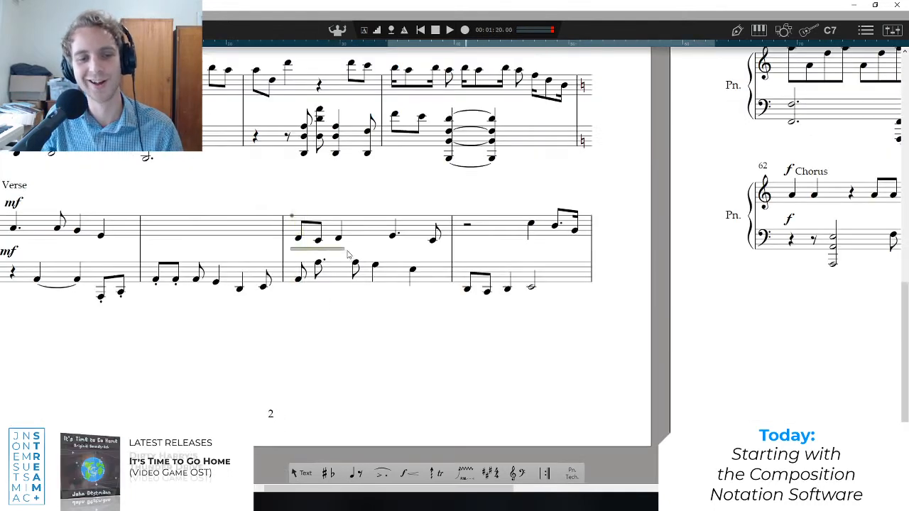
pyautogui.moveTo(281, 197); pyautogui.dragTo(440, 301)
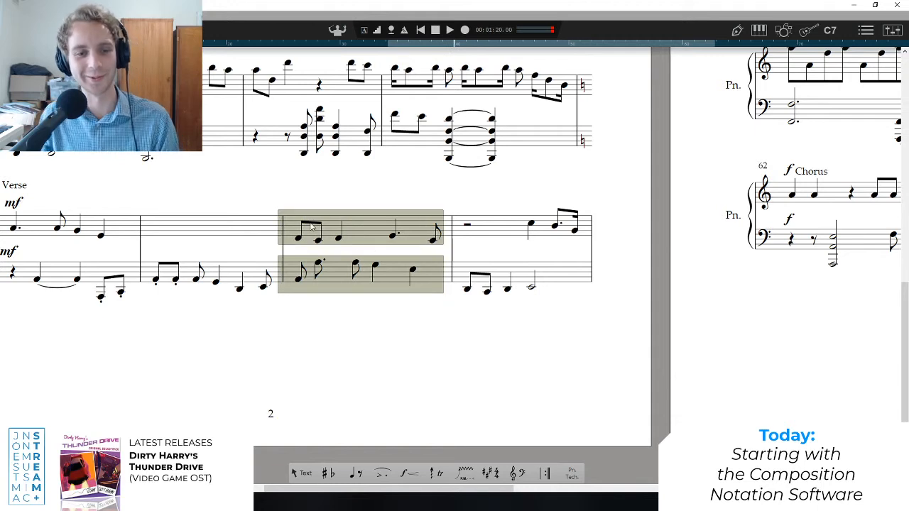
pyautogui.press('space')
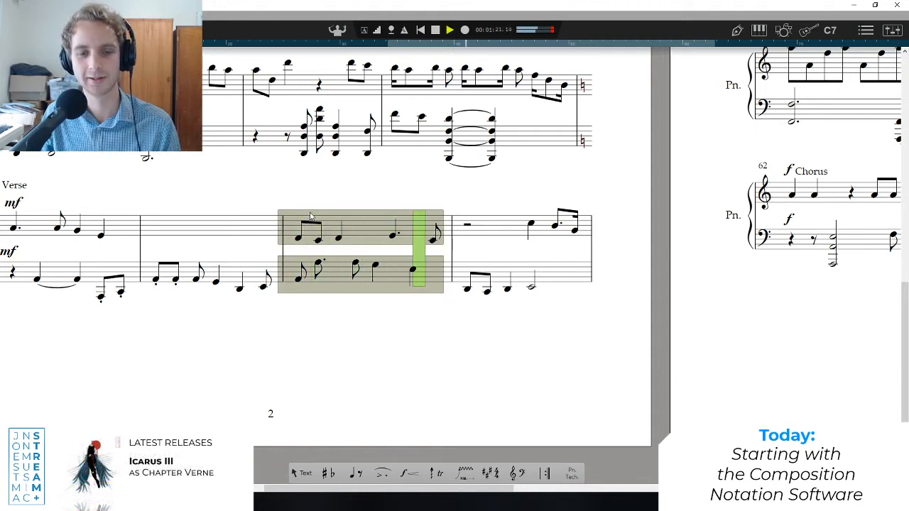
pyautogui.press('space')
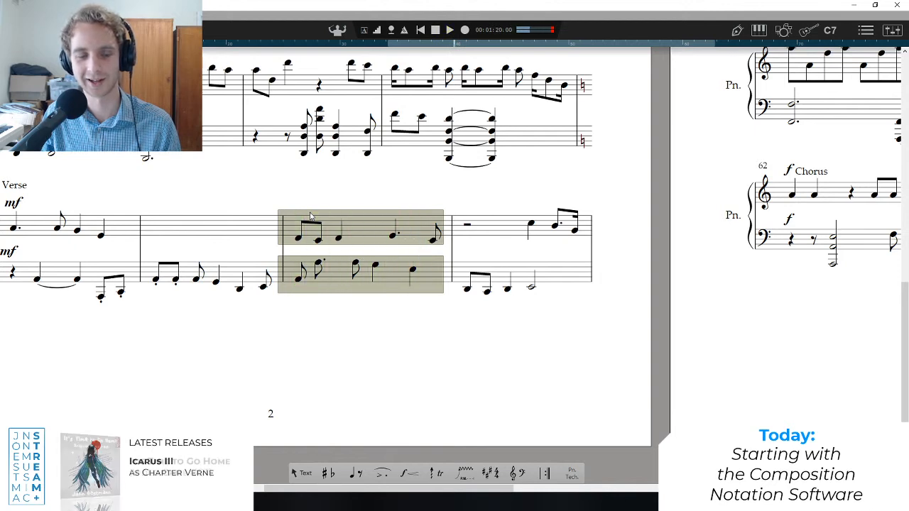
# Clear the selection, reselect both staves of bar 41, and replay the bar.
pyautogui.click(301, 203)
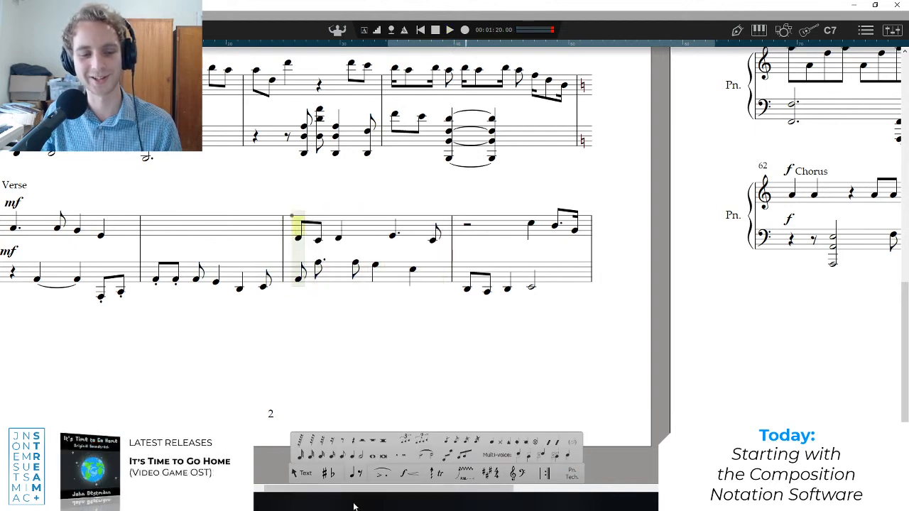
pyautogui.moveTo(509, 492); pyautogui.dragTo(479, 490)
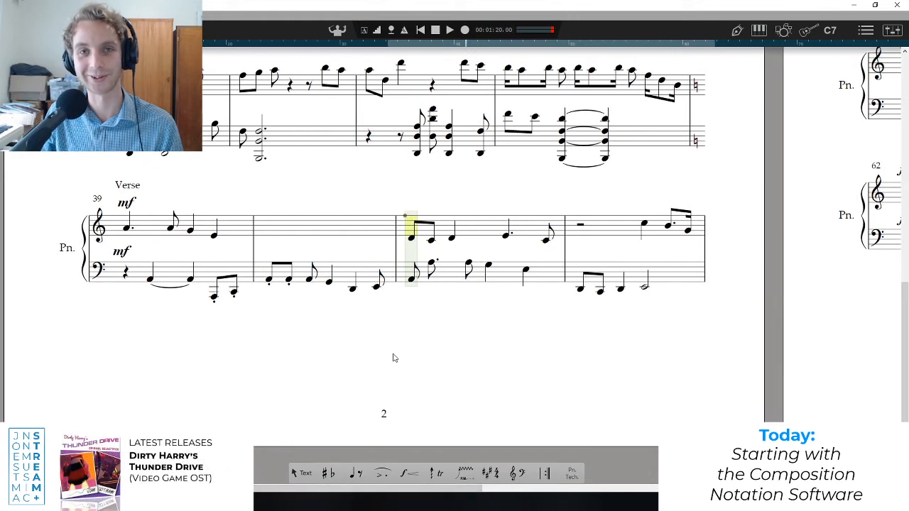
pyautogui.moveTo(401, 199); pyautogui.dragTo(562, 325)
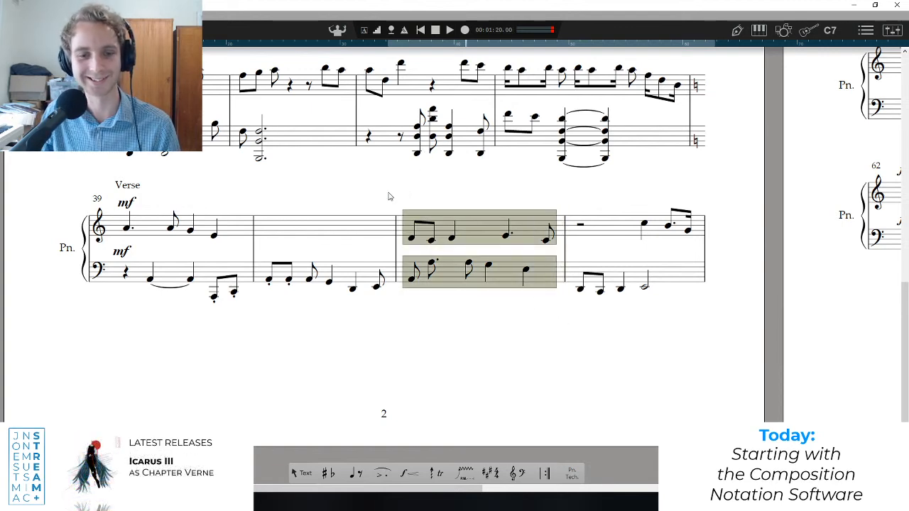
pyautogui.press('p')
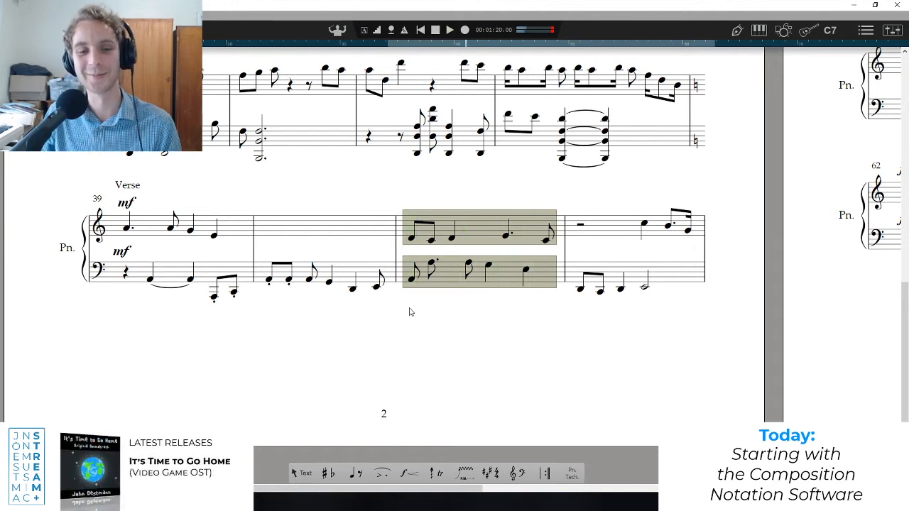
pyautogui.click(395, 198)
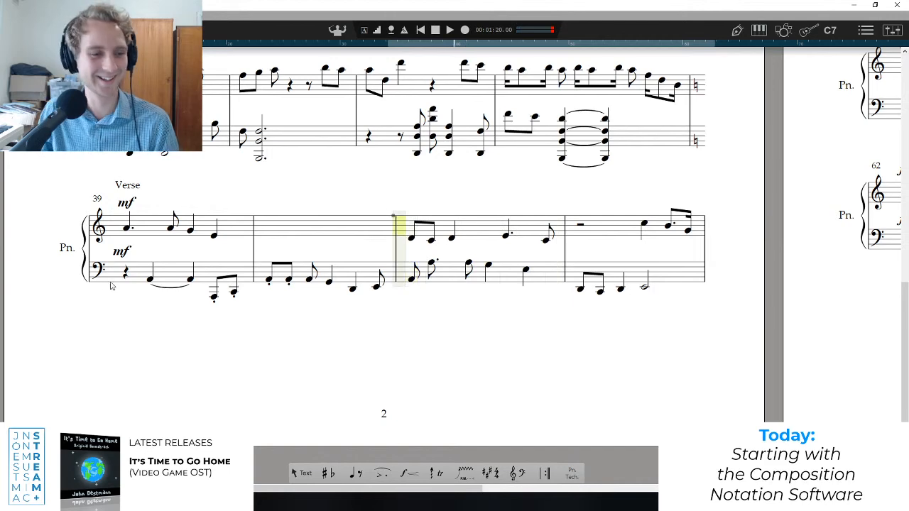
# Go back through the Keychange section to the score's first page.
pyautogui.moveTo(438, 490); pyautogui.dragTo(389, 461)
pyautogui.scroll(-1, 379, 378)
pyautogui.scroll(3, 388, 384)
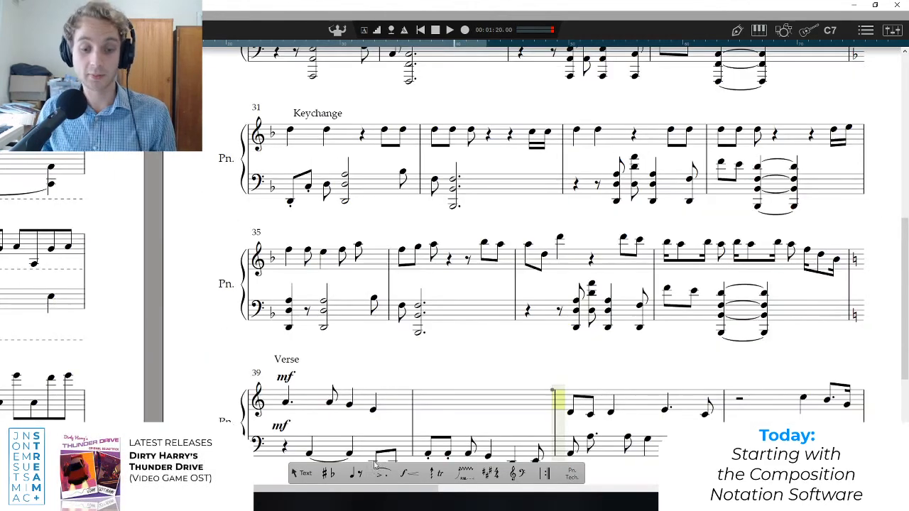
pyautogui.moveTo(360, 490); pyautogui.dragTo(90, 393)
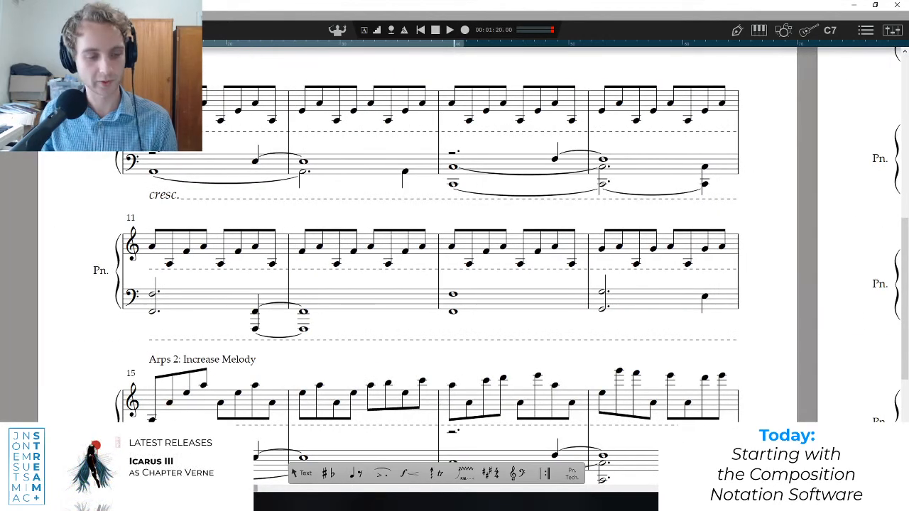
# Switch to the YouTube Studio live stream page, highlight the date 30-5-20 in the stream title, and return to the score.
pyautogui.hotkey('alt', 'Tab')
pyautogui.click(315, 6)
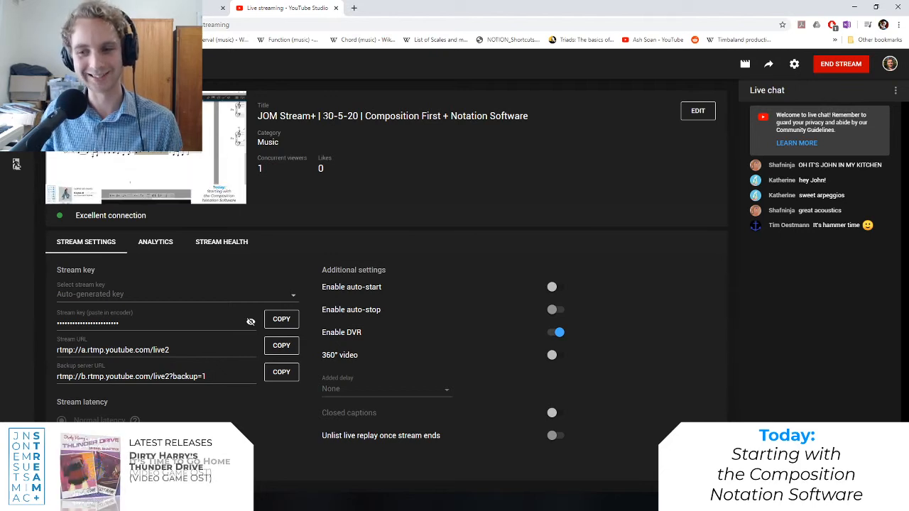
pyautogui.moveTo(323, 116); pyautogui.dragTo(362, 117)
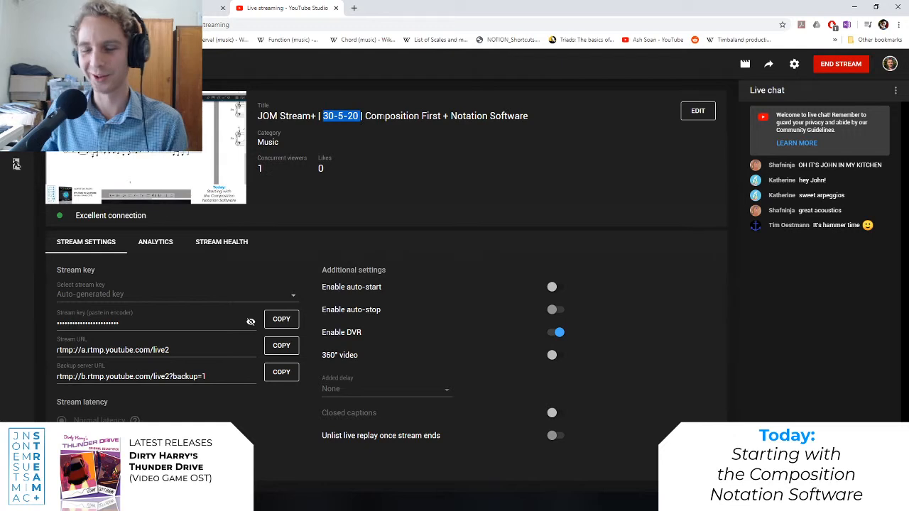
pyautogui.click(390, 114)
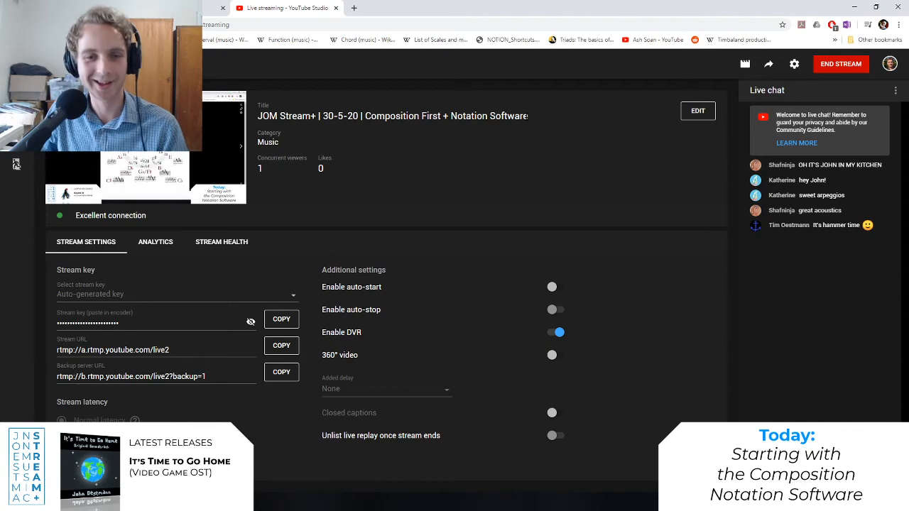
pyautogui.click(857, 5)
# Place the playback position on the first note of bar 1, and play the introduction through bar 6.
pyautogui.scroll(7, 165, 282)
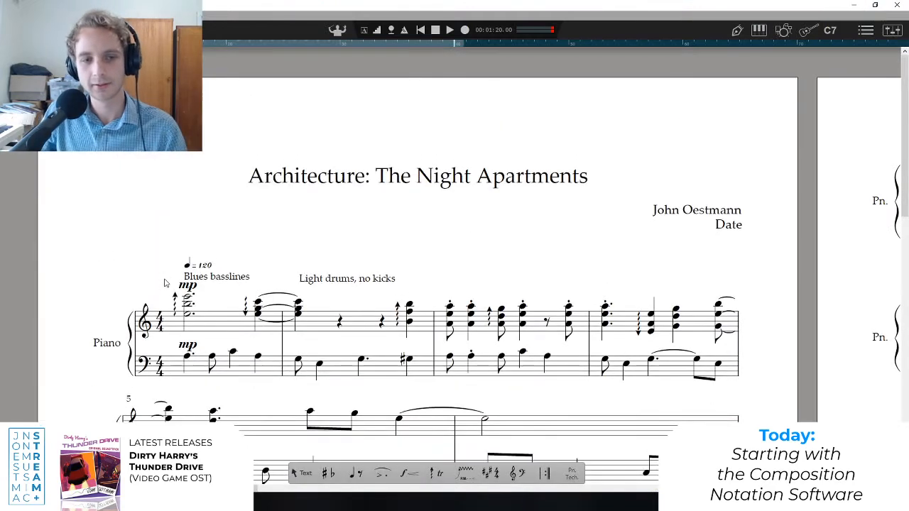
pyautogui.scroll(-2, 238, 365)
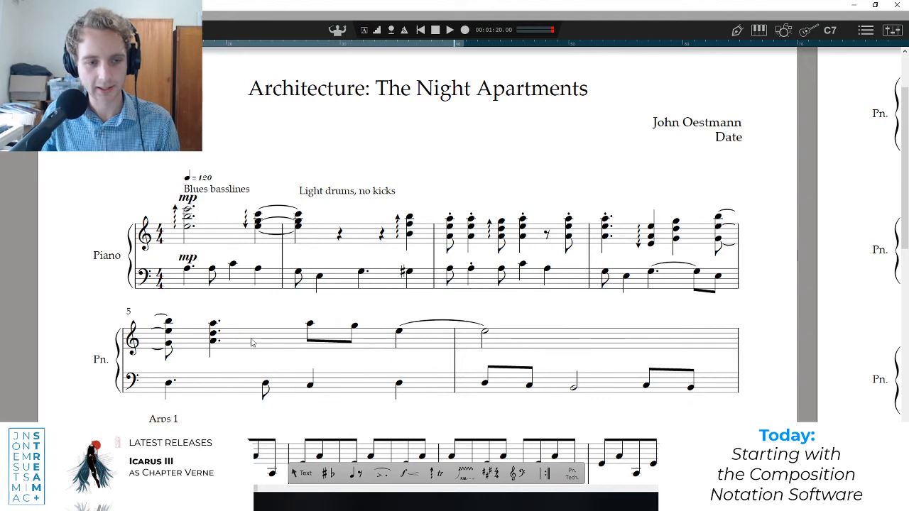
pyautogui.click(251, 343)
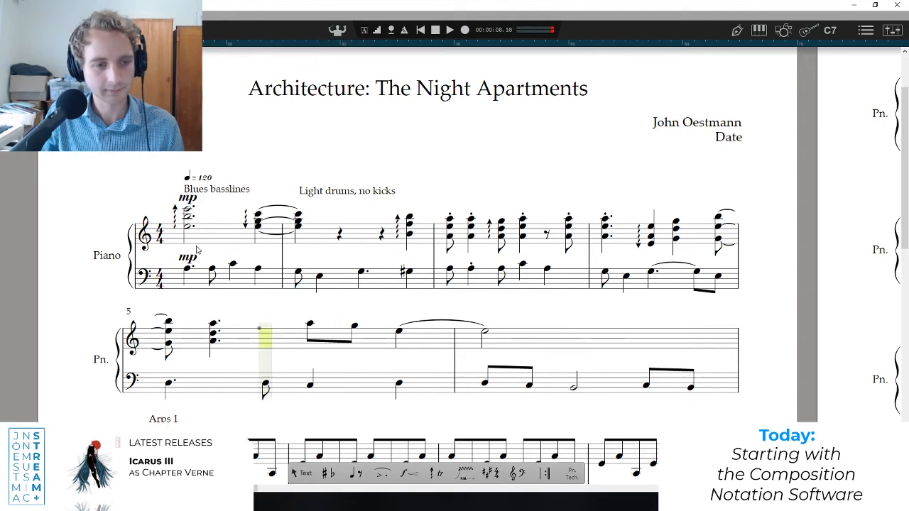
pyautogui.click(189, 250)
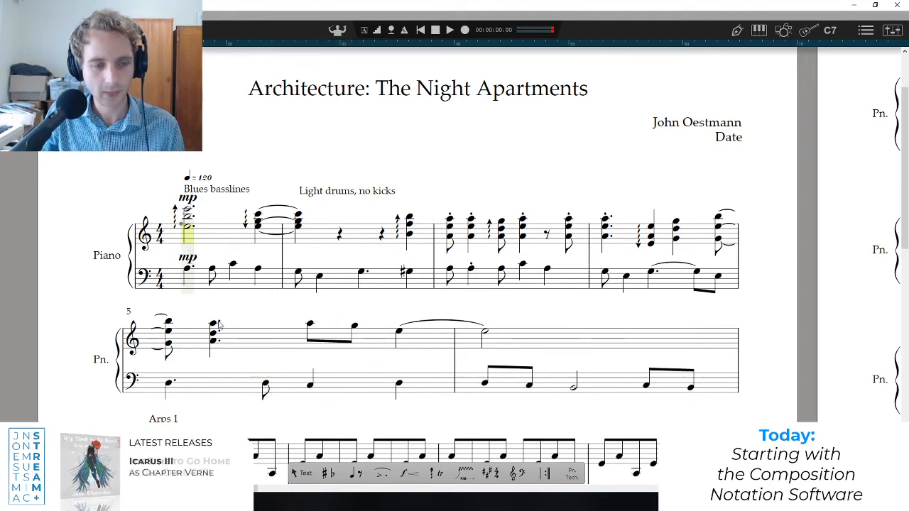
pyautogui.scroll(-1, 220, 320)
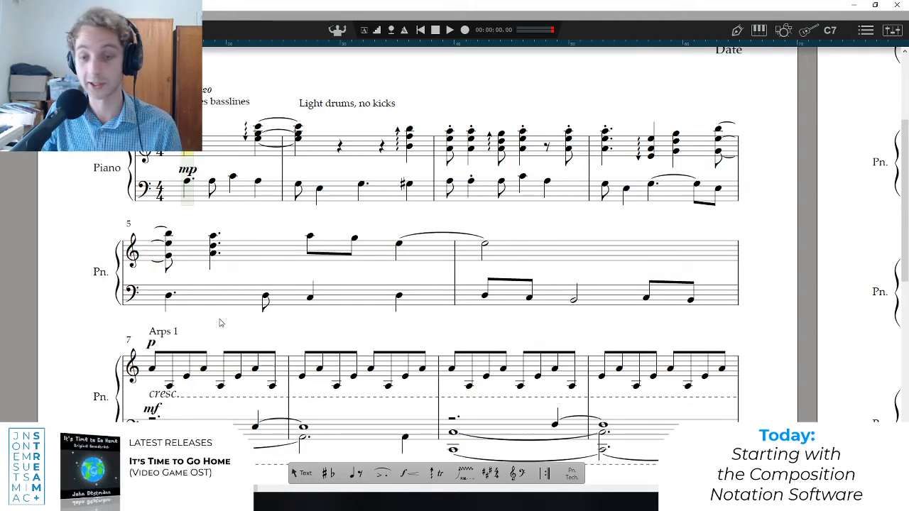
pyautogui.scroll(1, 321, 319)
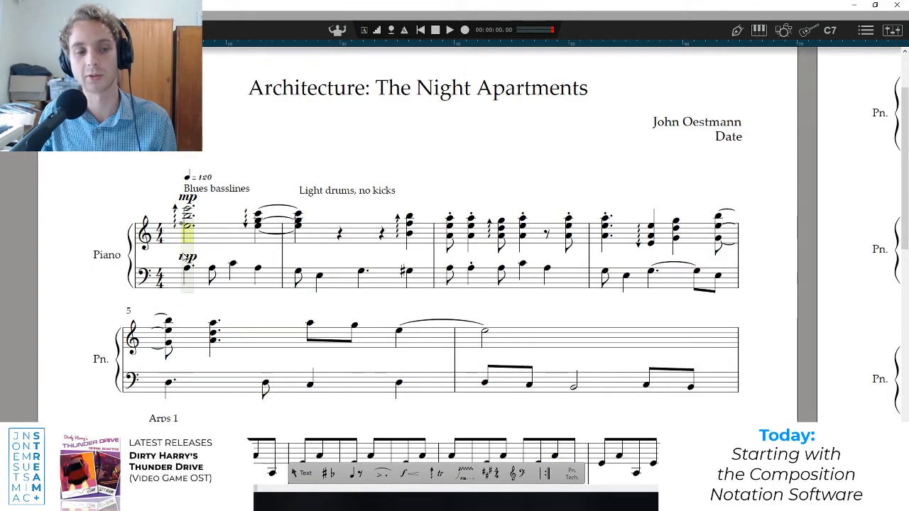
pyautogui.press('space')
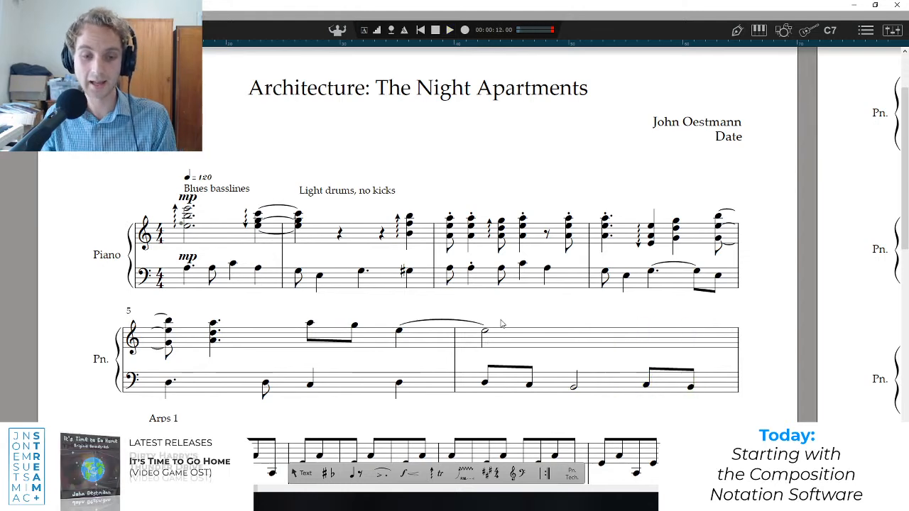
# Select both staves from beat 3 of bar 5 through the end of bar 6, and play the selected passage.
pyautogui.scroll(-3, 501, 324)
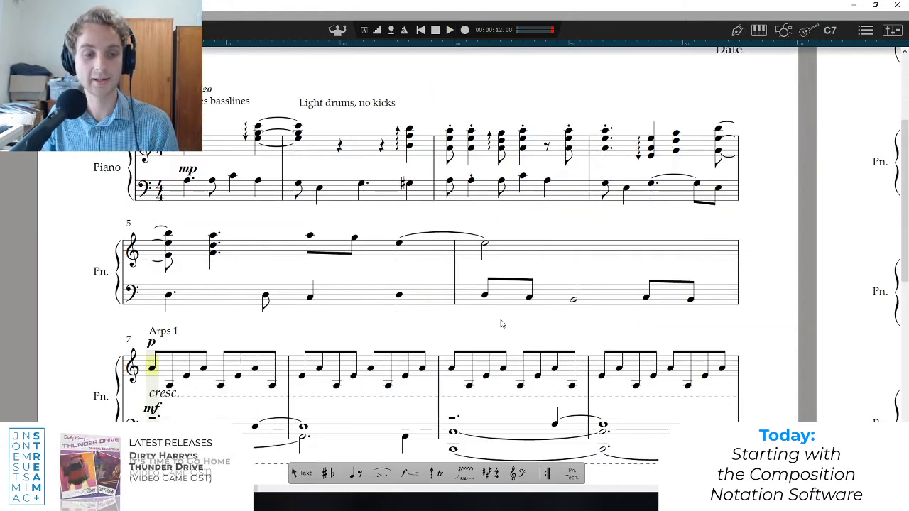
pyautogui.click(309, 235)
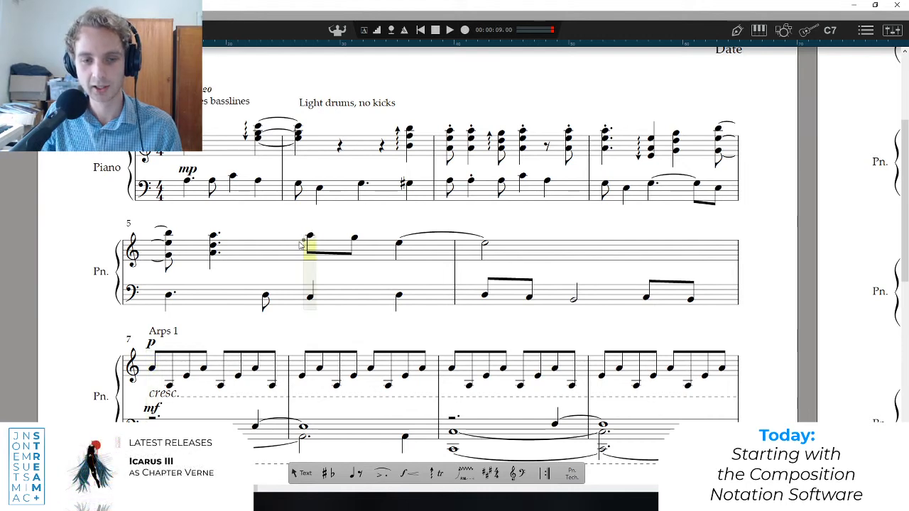
pyautogui.moveTo(300, 244); pyautogui.dragTo(503, 267)
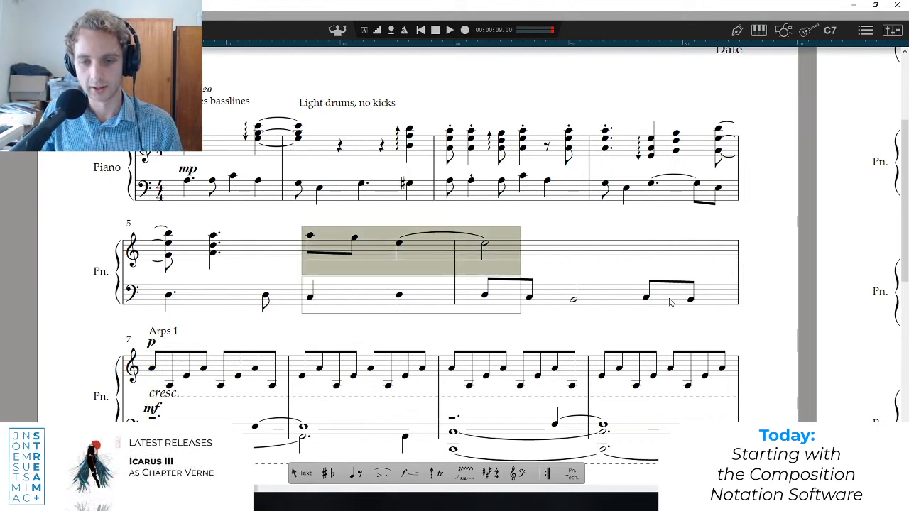
pyautogui.moveTo(669, 302); pyautogui.dragTo(674, 304)
pyautogui.press('space')
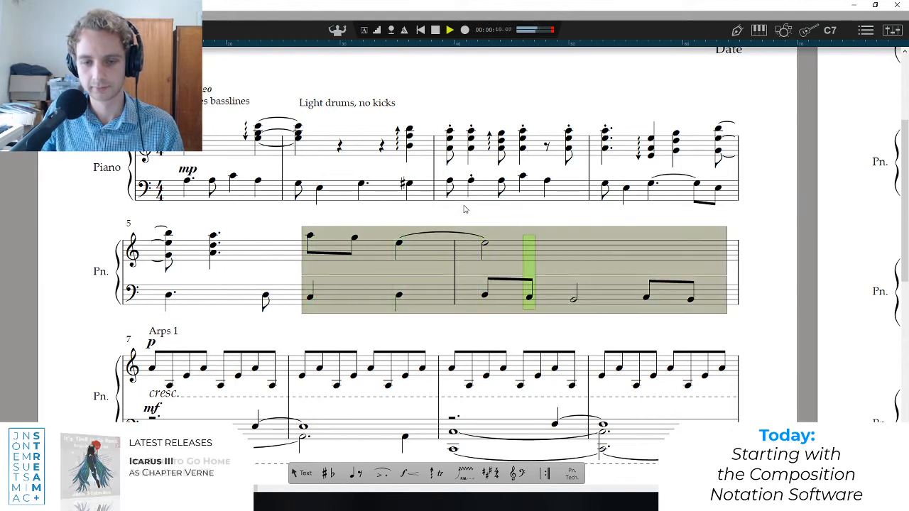
pyautogui.press('space')
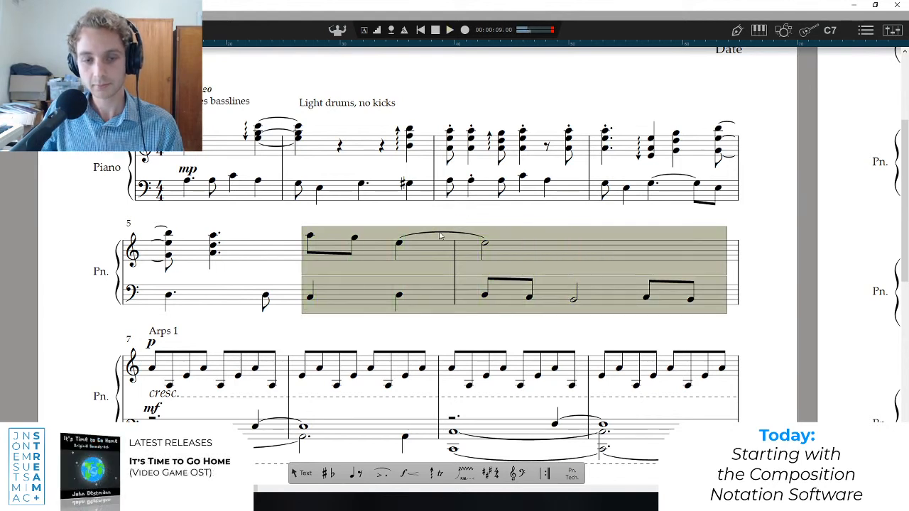
# Select the treble phrase in the second half of bar 5 and play it, comparing it with the bass notes of bar 6.
pyautogui.click(305, 253)
pyautogui.moveTo(295, 246); pyautogui.dragTo(469, 264)
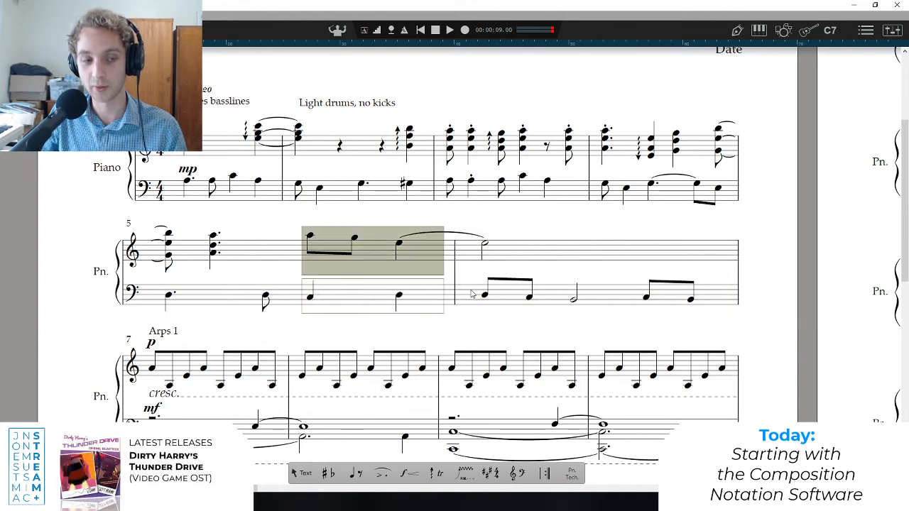
pyautogui.click(495, 296)
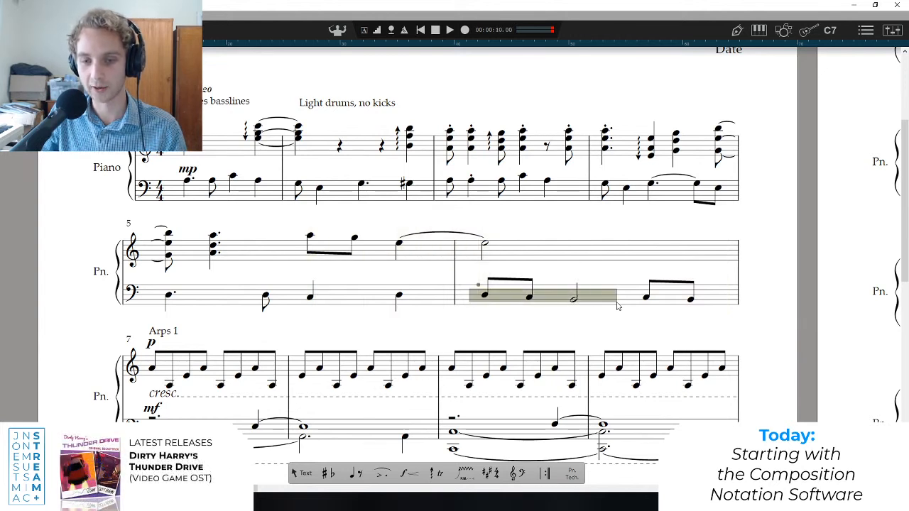
pyautogui.click(302, 246)
pyautogui.moveTo(302, 247); pyautogui.dragTo(453, 279)
pyautogui.press('space')
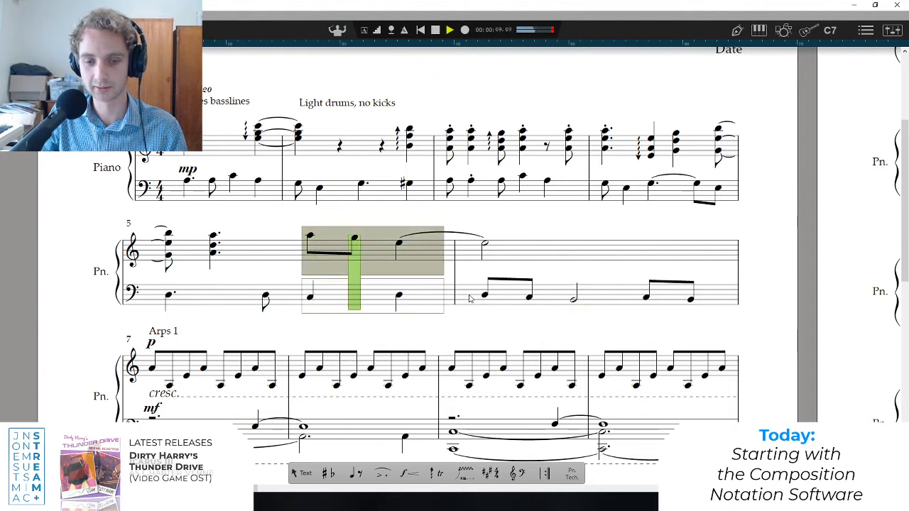
pyautogui.press('space')
# Select the bass staff of bar 6 and play it, and move the playback position to beat 3 of bar 5.
pyautogui.click(601, 310)
pyautogui.press('space')
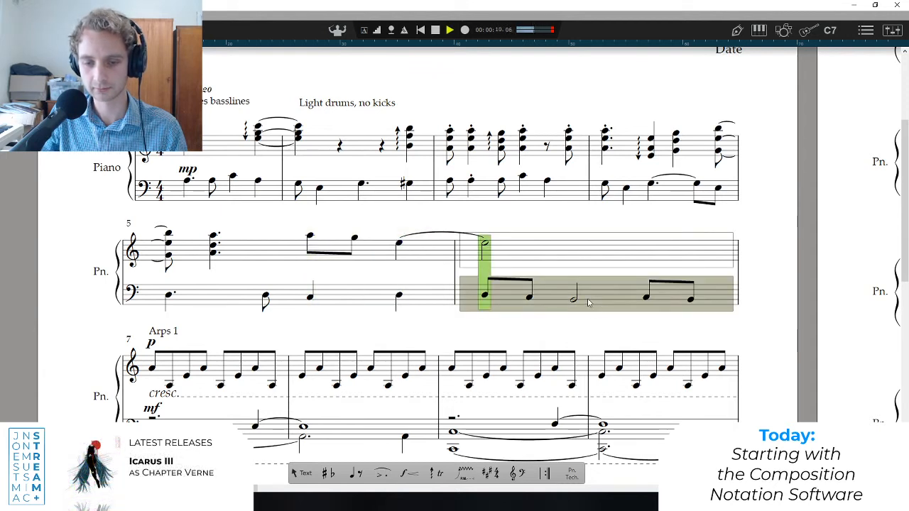
pyautogui.press('space')
pyautogui.click(535, 325)
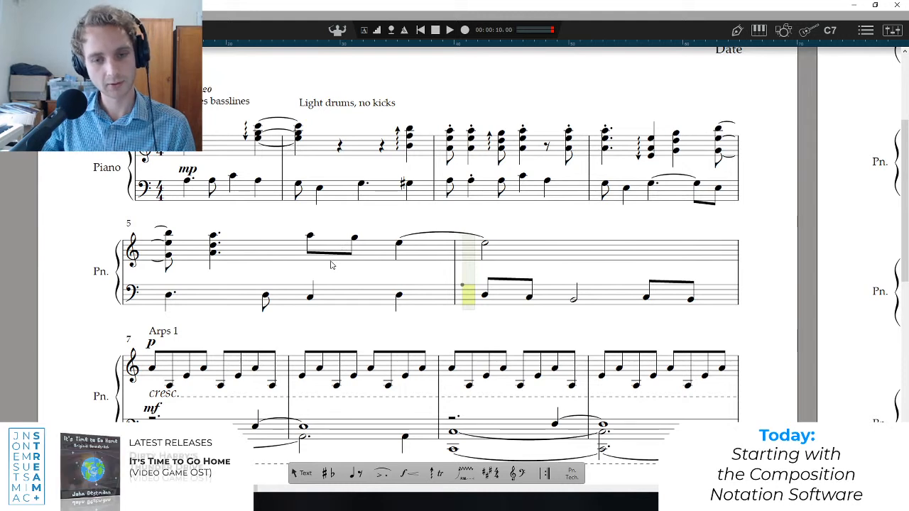
pyautogui.click(523, 250)
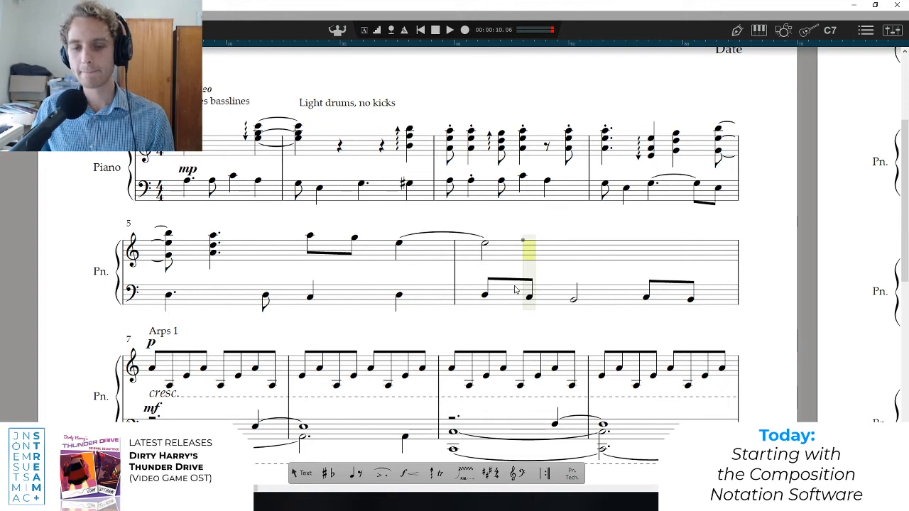
pyautogui.click(302, 250)
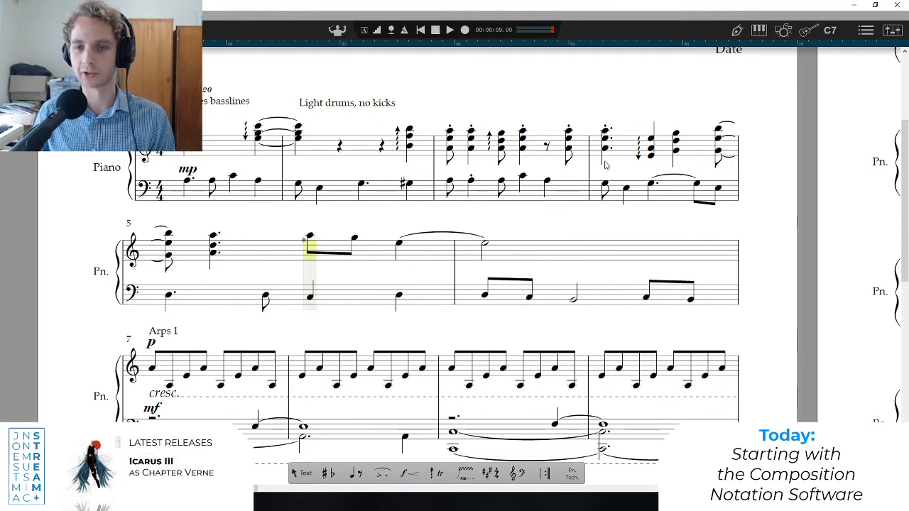
# Play the introduction from bar 1 into bar 2, and play from the start of bar 3 into bar 6.
pyautogui.press('space')
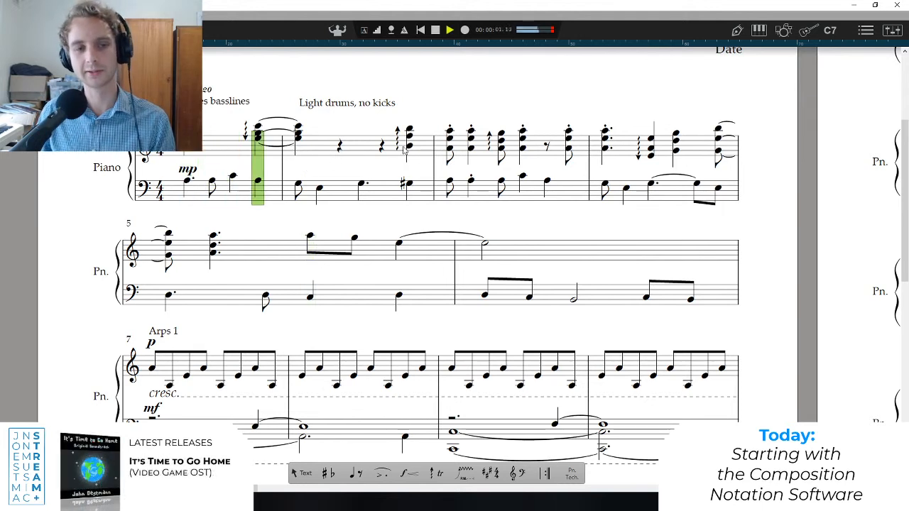
pyautogui.press('space')
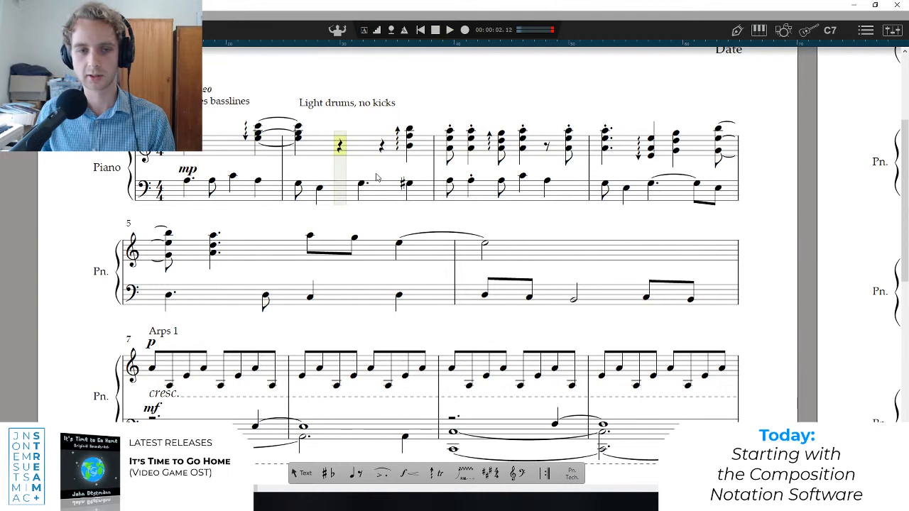
pyautogui.hotkey('ctrl', 'Right')
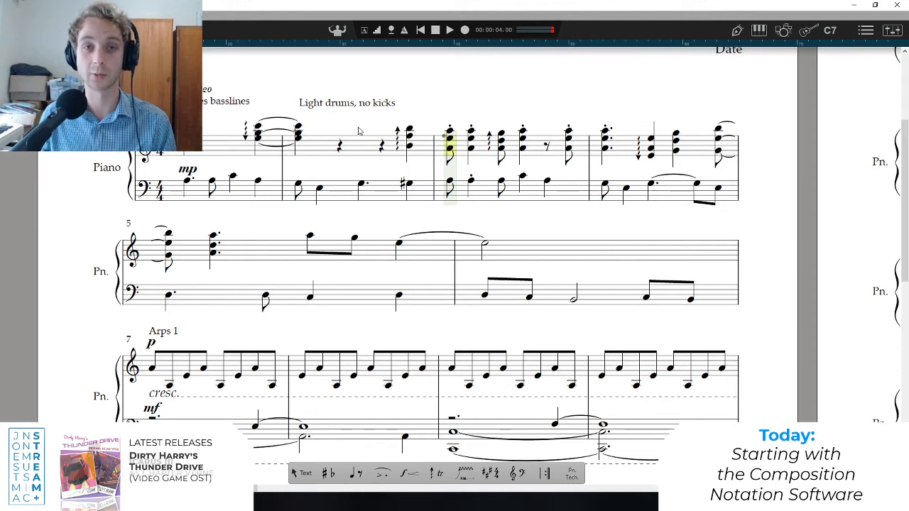
pyautogui.press('space')
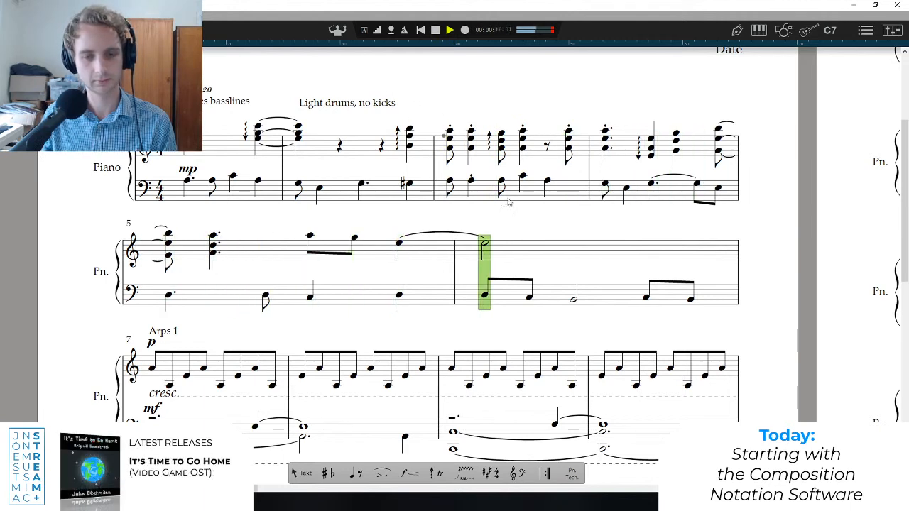
pyautogui.press('space')
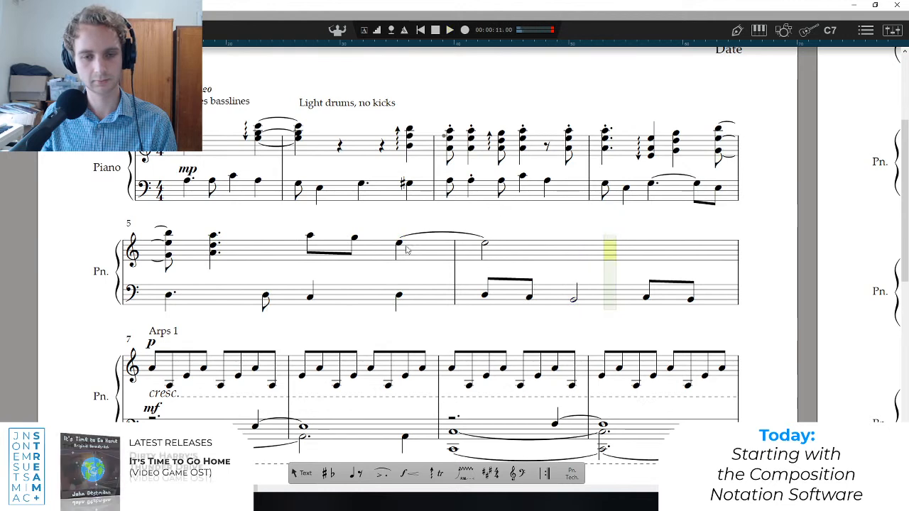
# Remove the tie between the treble E notes of bars 5 and 6, and play the phrase from beat 3 of bar 5.
pyautogui.click(309, 262)
pyautogui.press('space')
pyautogui.press('space')
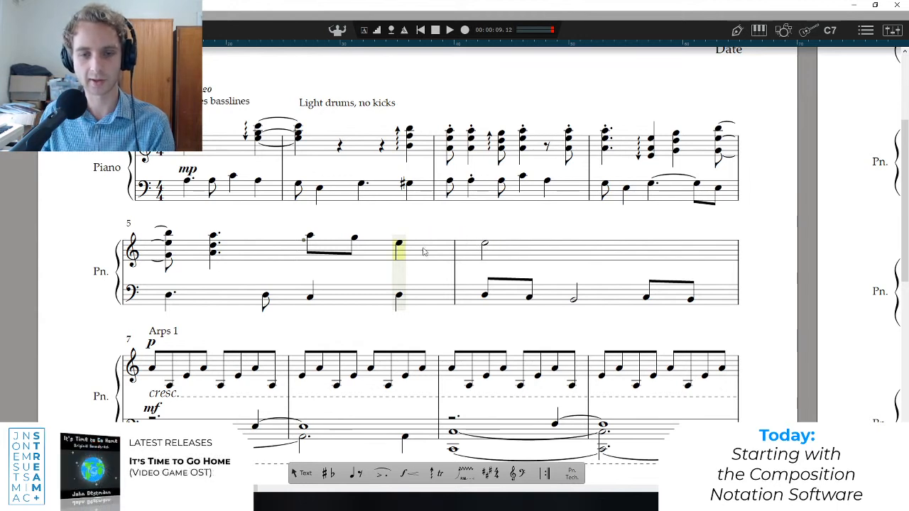
pyautogui.press('space')
pyautogui.press('space')
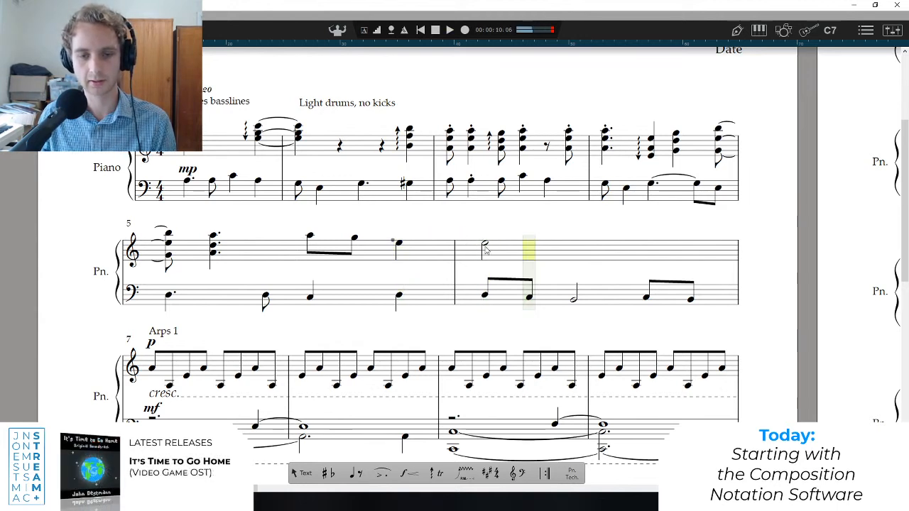
# Replace the treble half note in bar 6 with eighth notes E and D and a quarter note C, and play the phrase from bar 5.
pyautogui.click(485, 247)
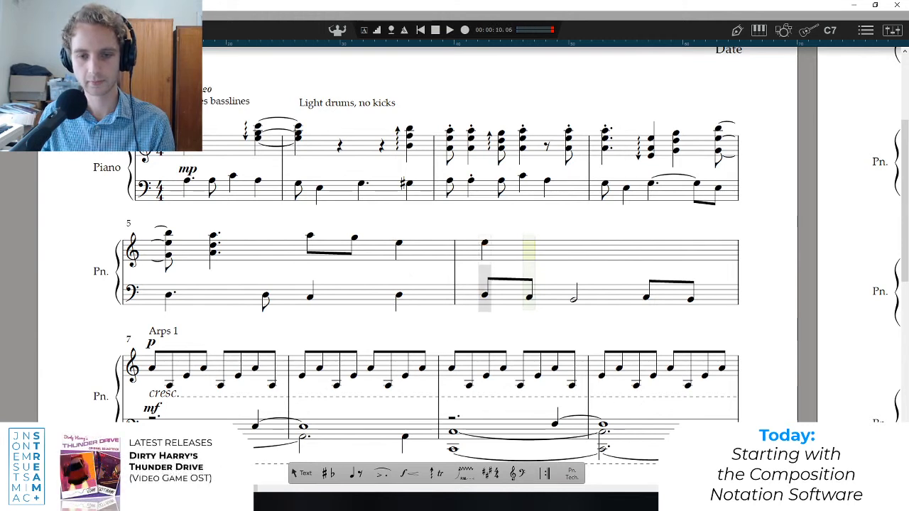
pyautogui.click(484, 242)
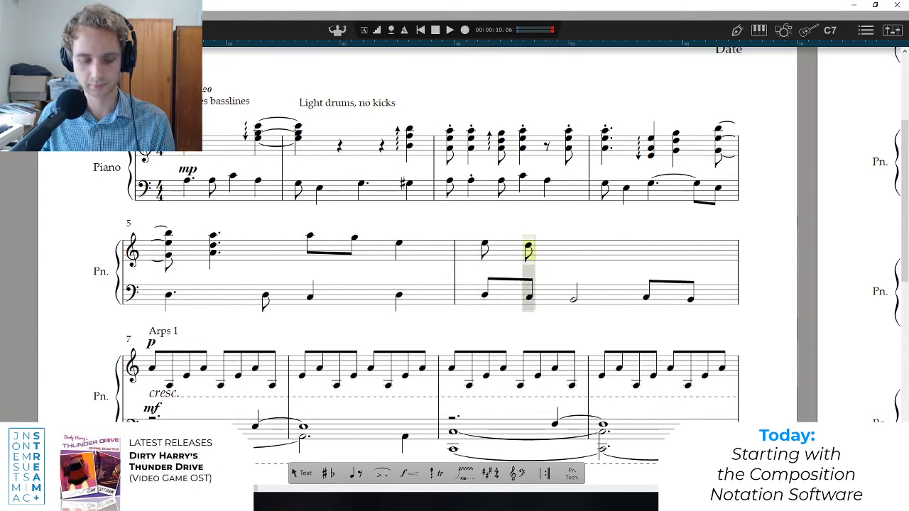
pyautogui.click(528, 246)
pyautogui.click(528, 248)
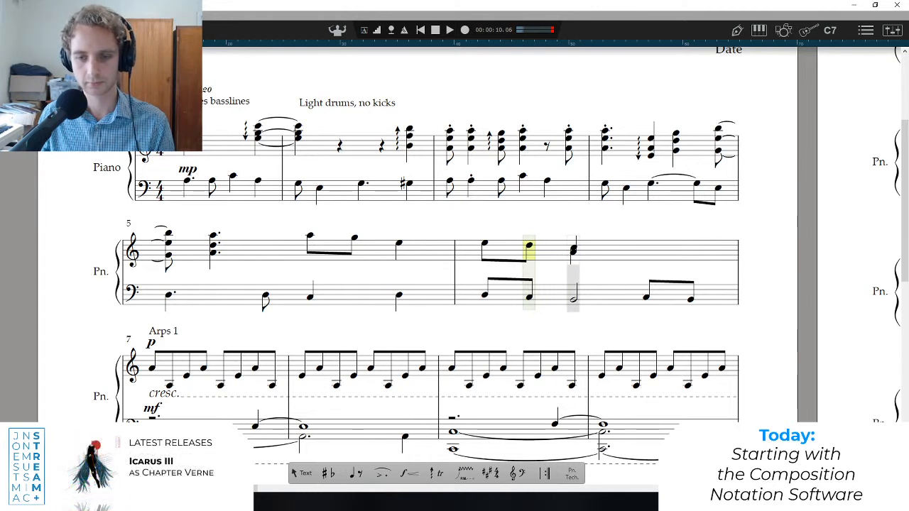
pyautogui.press('space')
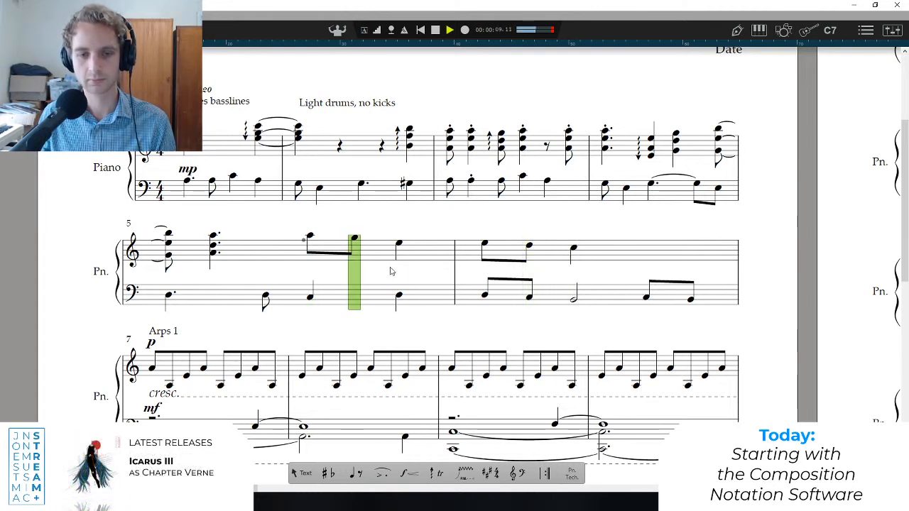
pyautogui.press('space')
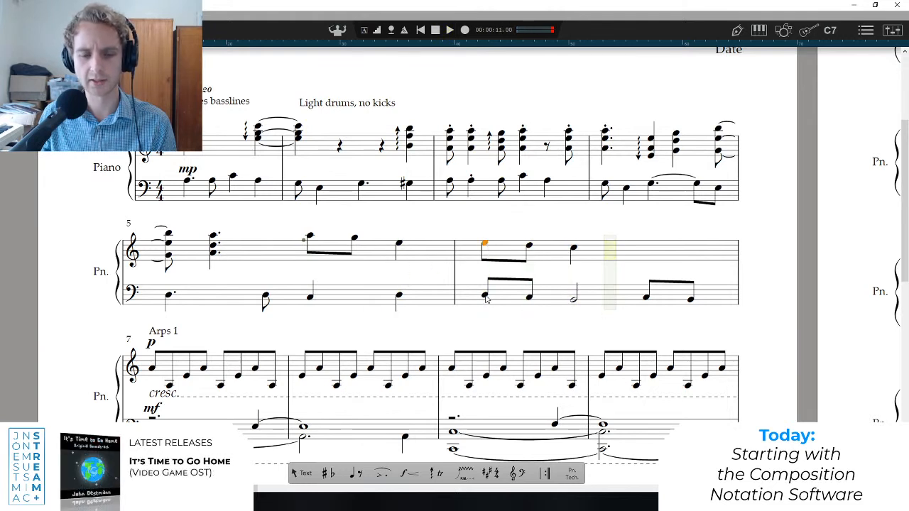
# Raise the three treble notes of bar 6 to G, F and E.
pyautogui.click(485, 244)
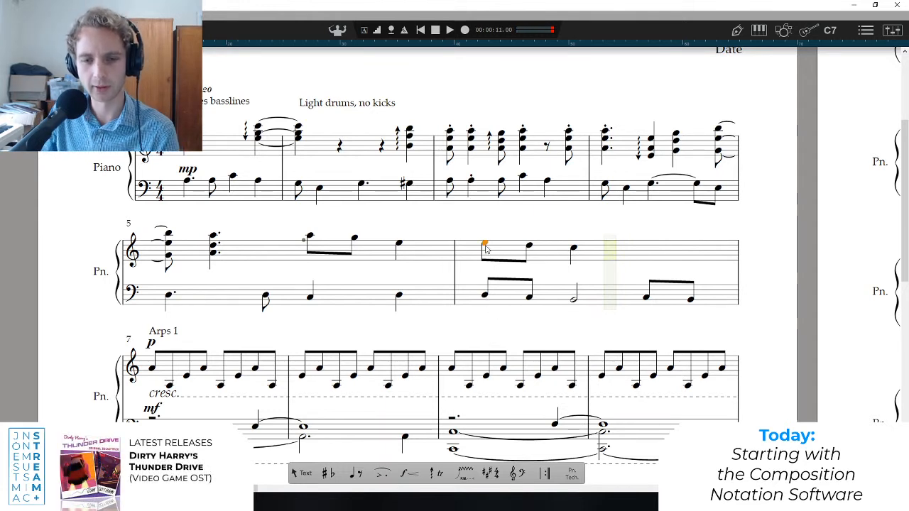
pyautogui.click(485, 296)
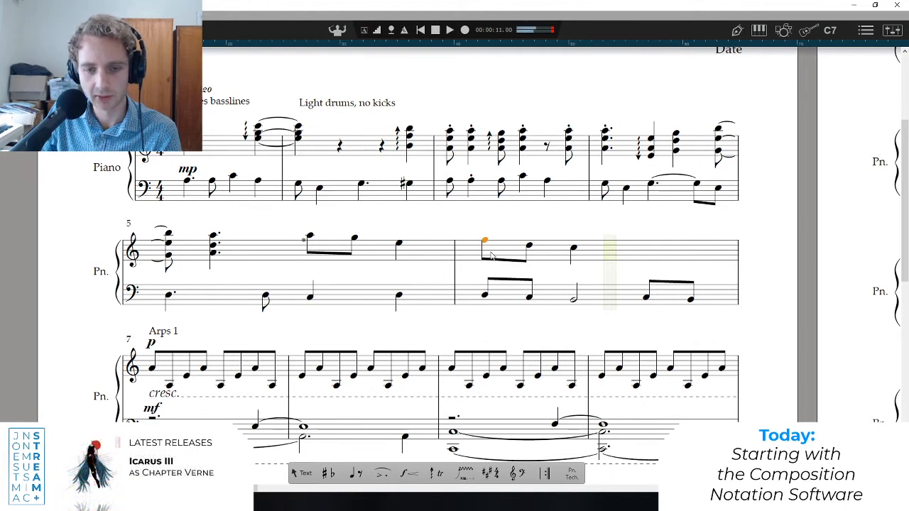
pyautogui.hotkey('alt', 'Up')
pyautogui.click(529, 249)
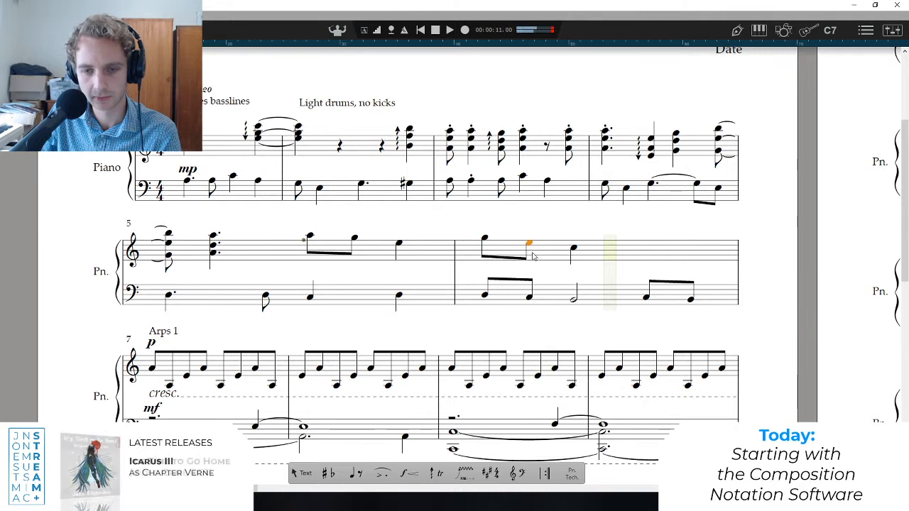
pyautogui.click(574, 250)
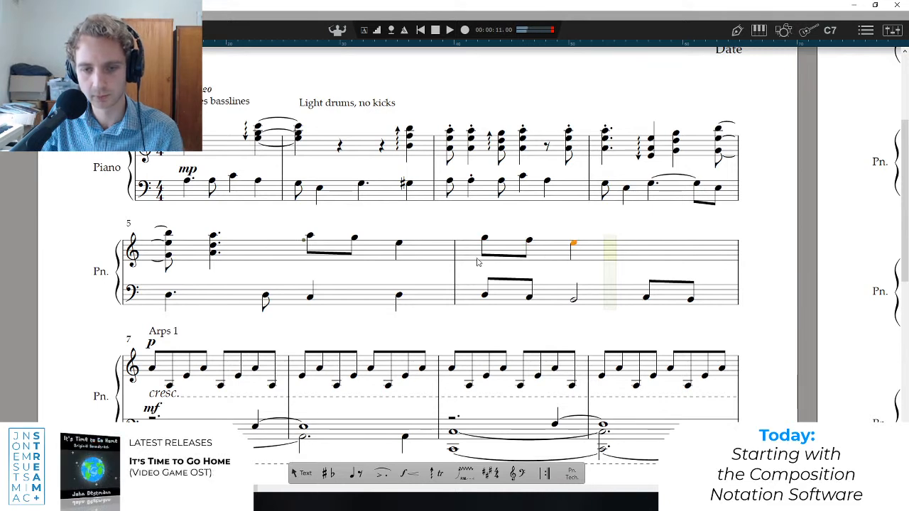
# Play the phrase from beat 3 of bar 5 into the edited notes of bar 6.
pyautogui.press('space')
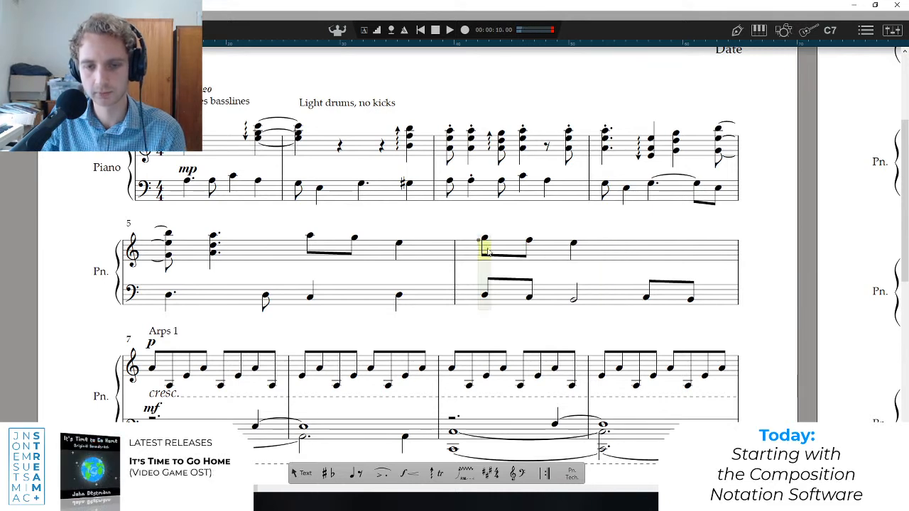
pyautogui.click(315, 272)
pyautogui.press('space')
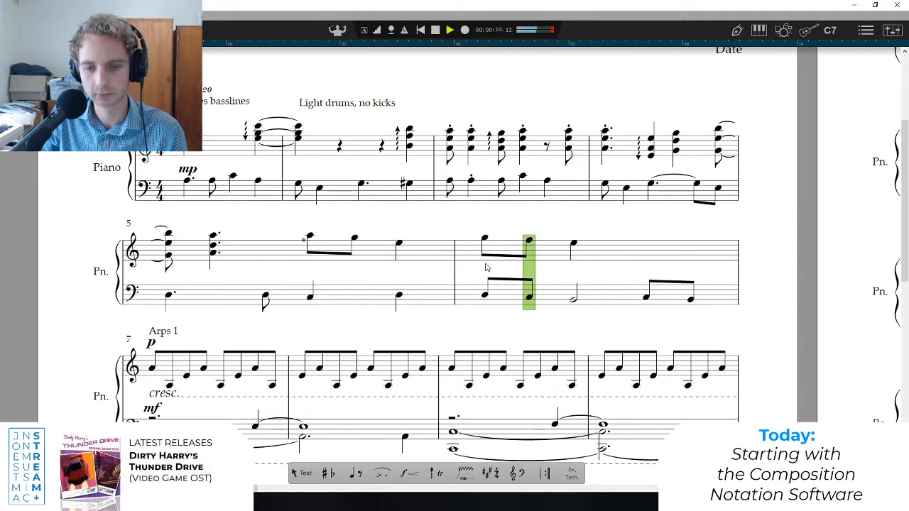
pyautogui.press('space')
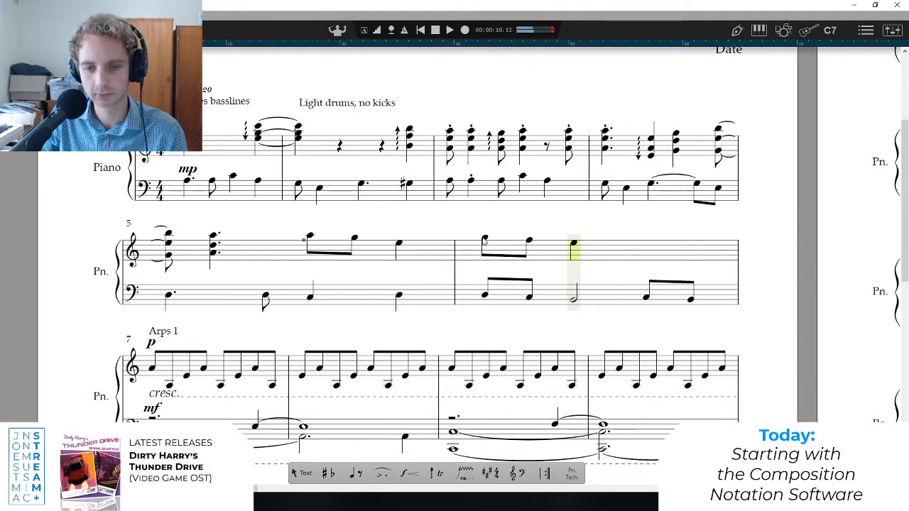
# Raise the treble notes of bar 6 to A, G and F, and play the phrase from beat 3 of bar 5.
pyautogui.click(528, 241)
pyautogui.click(316, 268)
pyautogui.press('space')
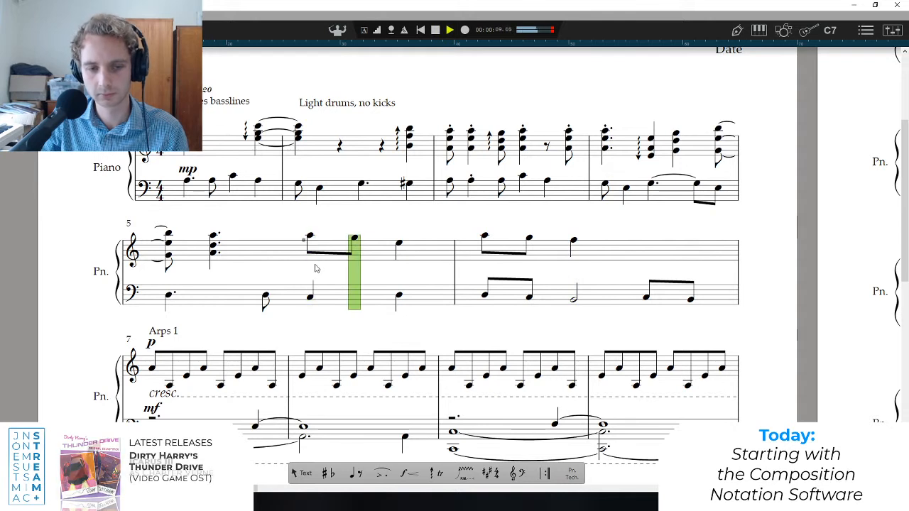
pyautogui.press('space')
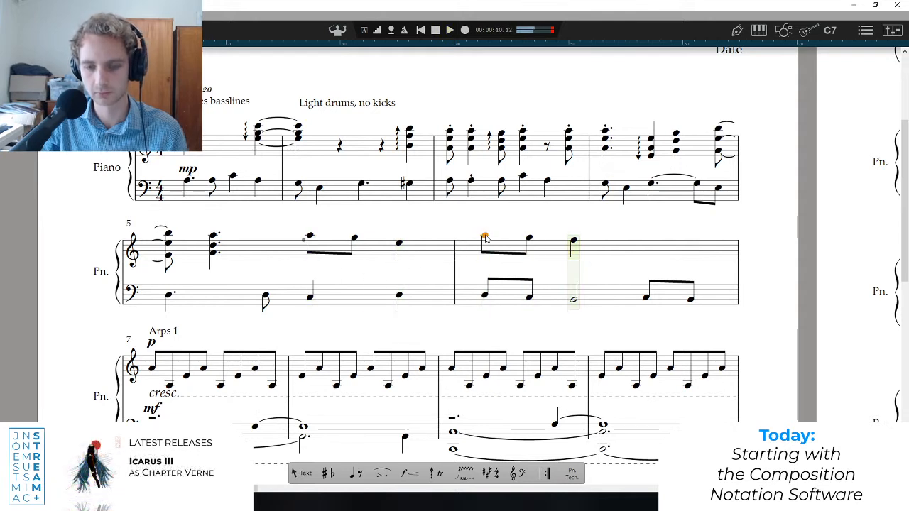
# Lower the treble notes of bar 6 to F, E and B, and play from the start of the bar.
pyautogui.moveTo(531, 242); pyautogui.dragTo(575, 250)
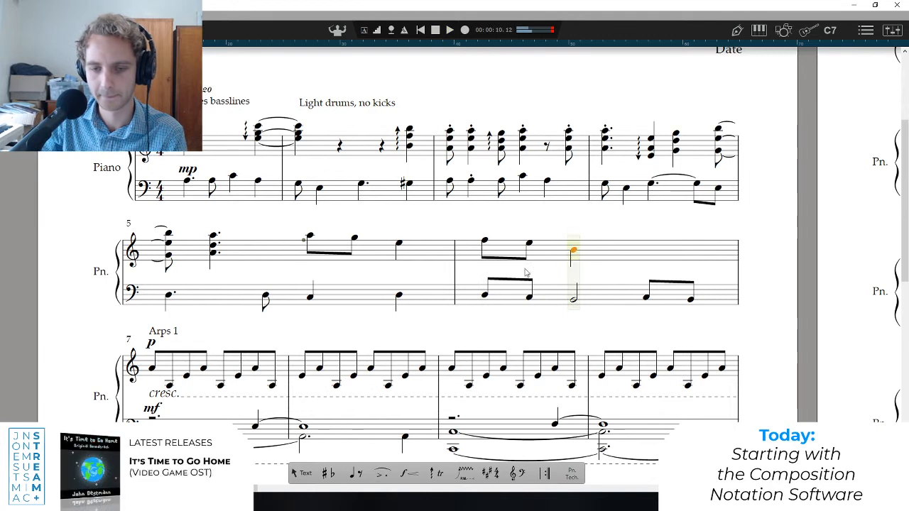
pyautogui.click(484, 252)
pyautogui.press('space')
# Raise the third treble note of bar 6 to D as a half note, and play from the start of the bar.
pyautogui.press('space')
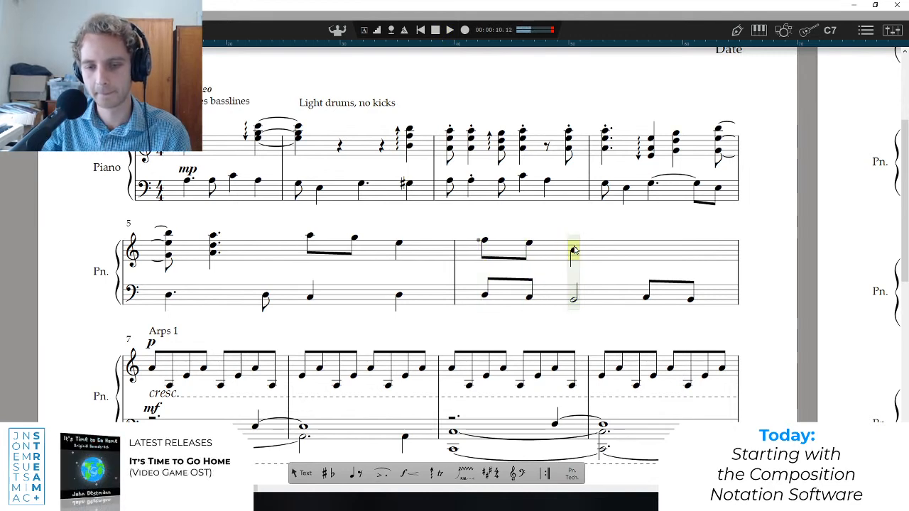
pyautogui.press('space')
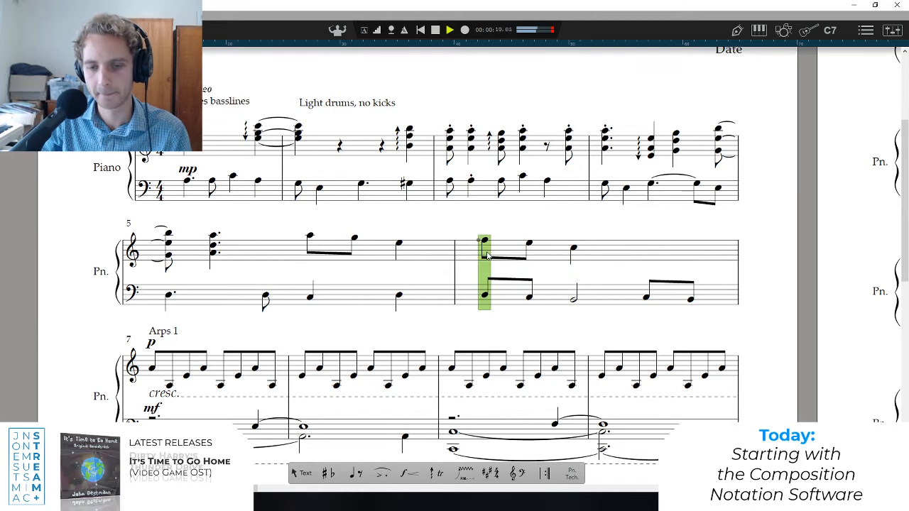
pyautogui.press('space')
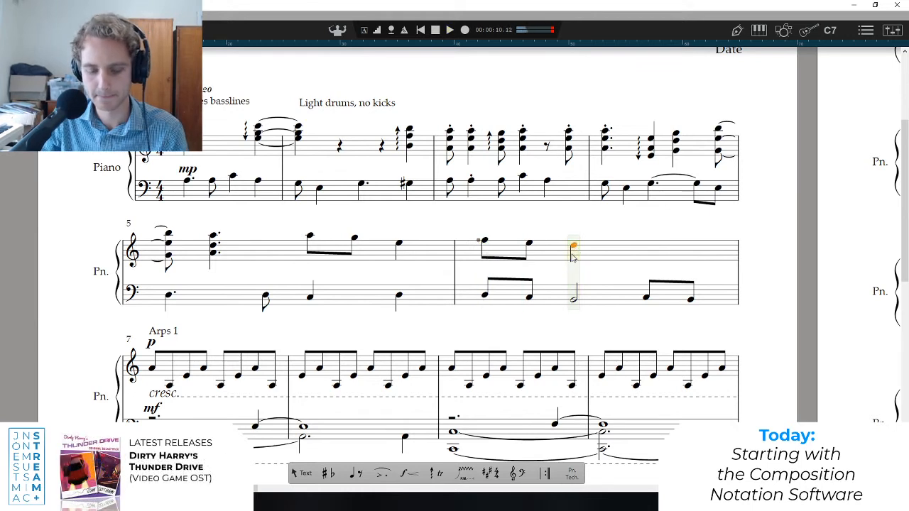
pyautogui.hotkey('ctrl', 'e')
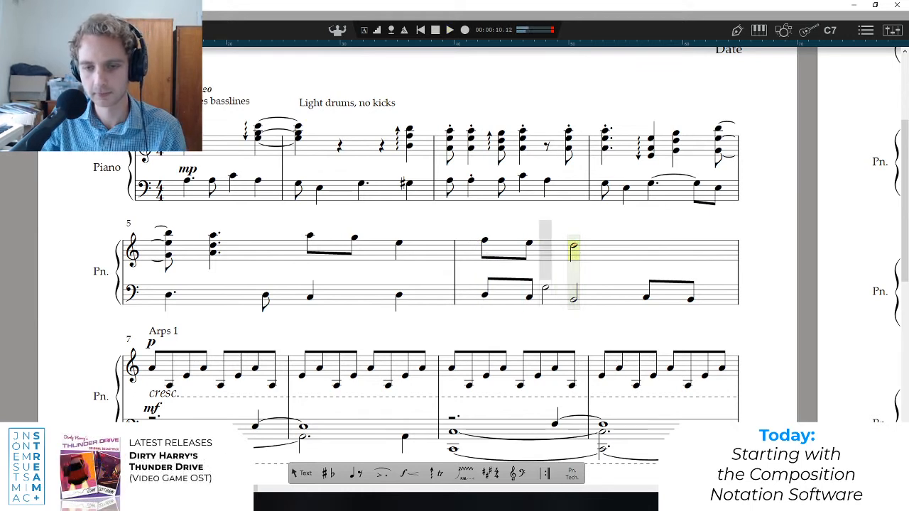
pyautogui.press('Escape')
pyautogui.click(487, 270)
pyautogui.press('space')
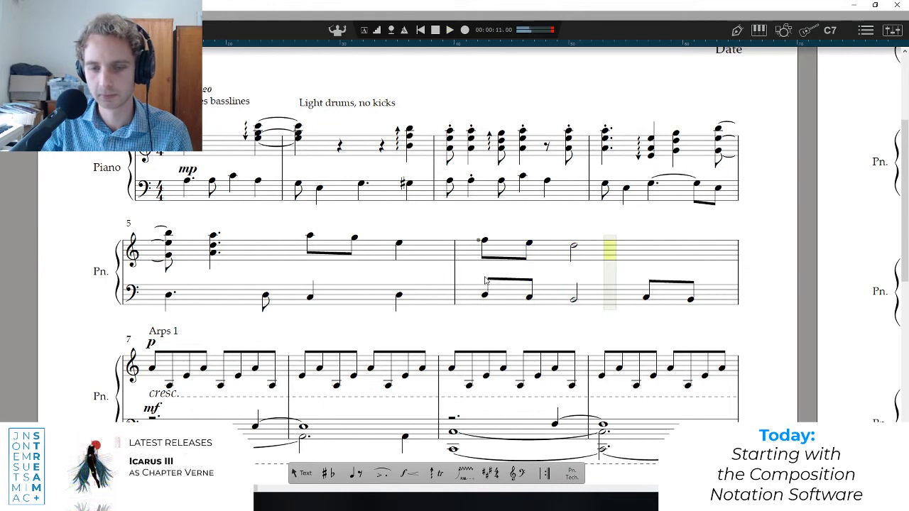
# Play the phrase from beat 3 of bar 5, and again from the start of bar 5.
pyautogui.click(483, 241)
pyautogui.click(313, 255)
pyautogui.press('space')
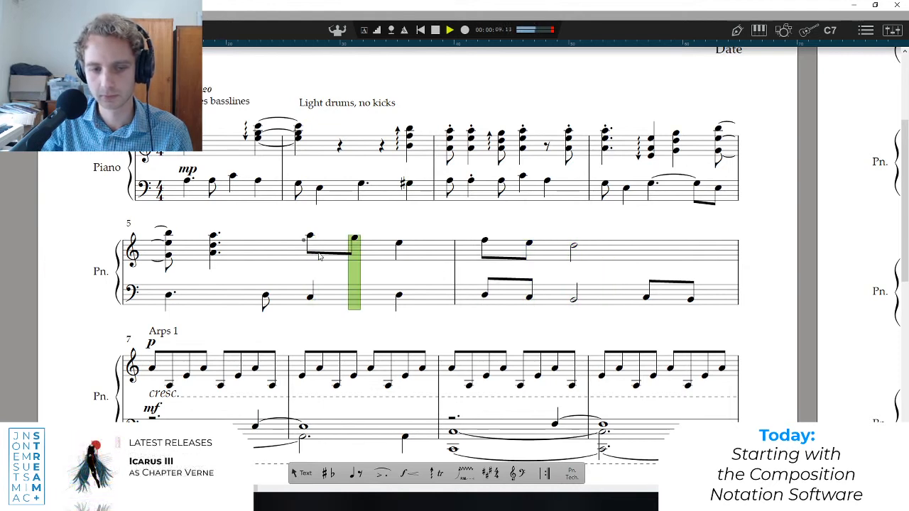
pyautogui.click(483, 242)
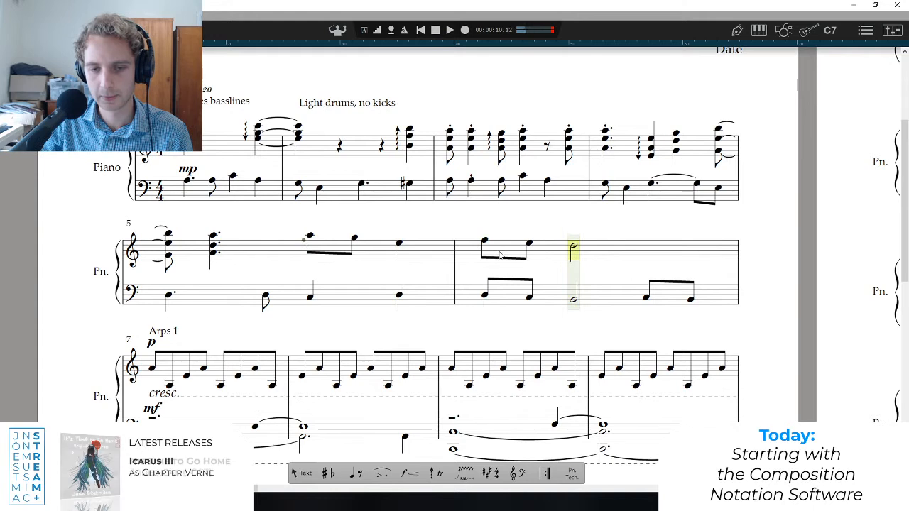
pyautogui.click(170, 278)
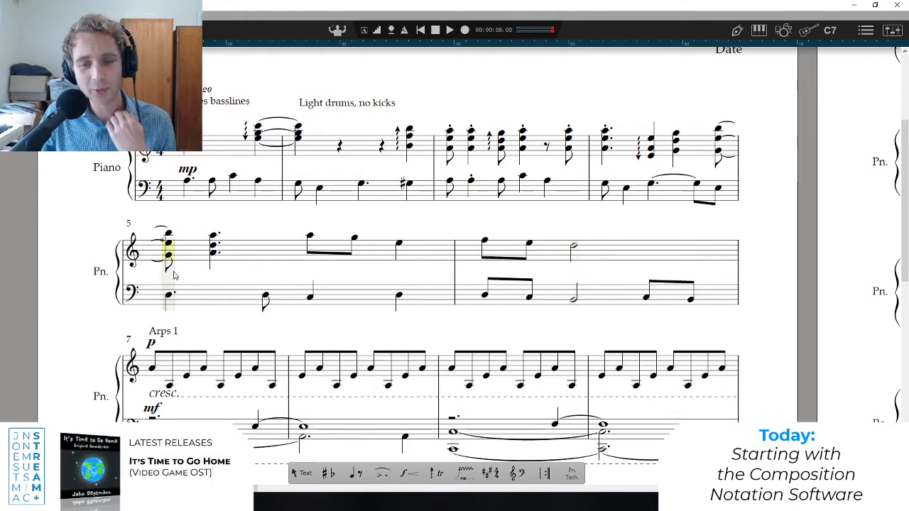
pyautogui.press('space')
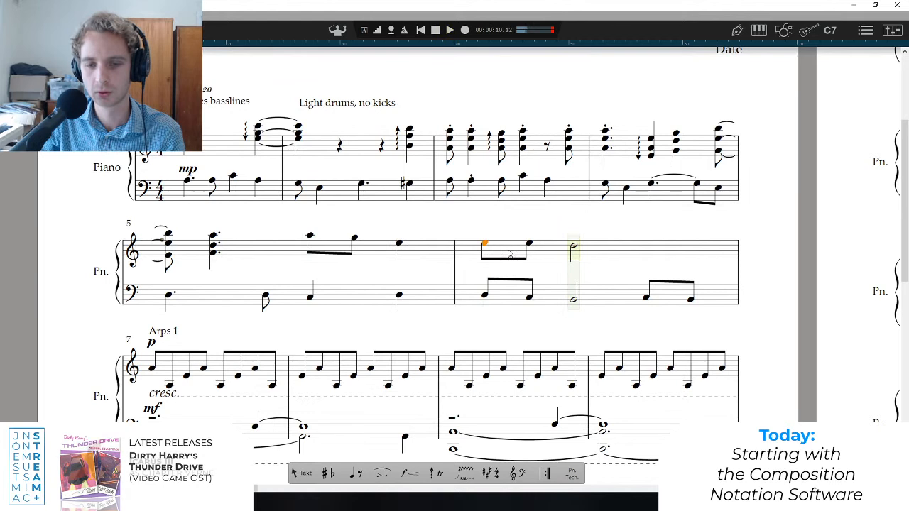
# Lower the treble notes of bar 6 to E, C and B, and play from the start of the bar.
pyautogui.click(529, 246)
pyautogui.hotkey('alt', 'Down')
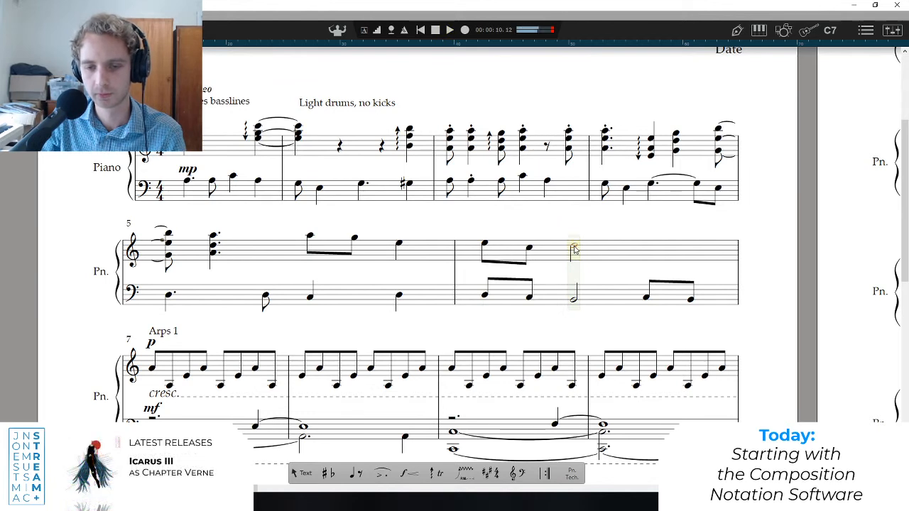
pyautogui.click(488, 252)
pyautogui.press('space')
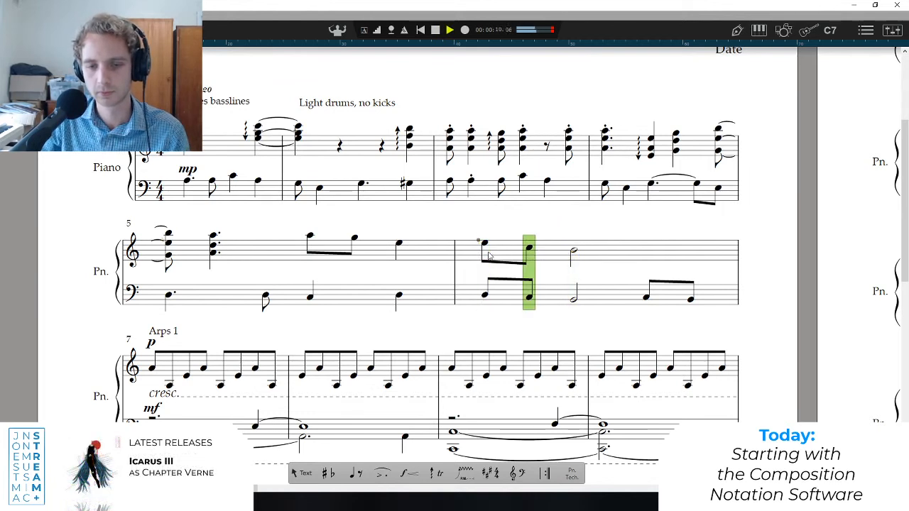
pyautogui.press('space')
# Lower the first two treble notes of bar 6 to C and A, and play the phrase from beat 3 of bar 5.
pyautogui.click(484, 247)
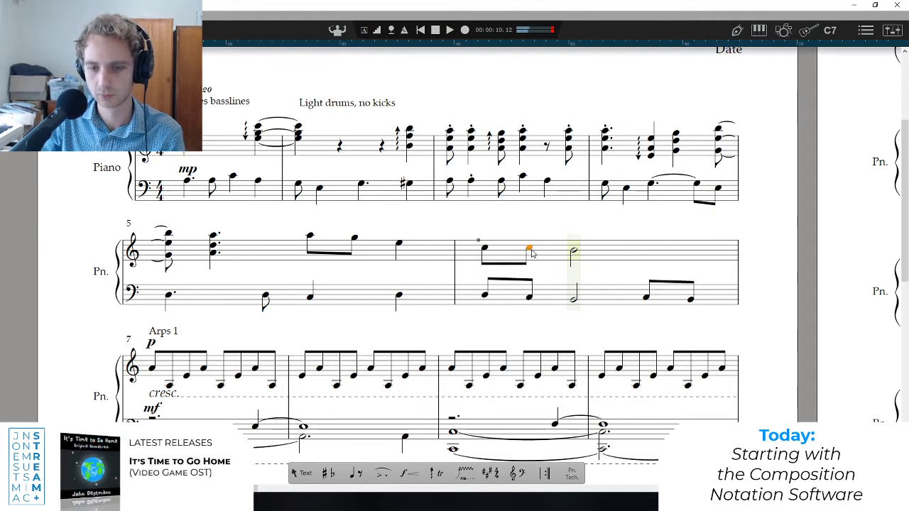
pyautogui.hotkey('alt', 'Down')
pyautogui.press('space')
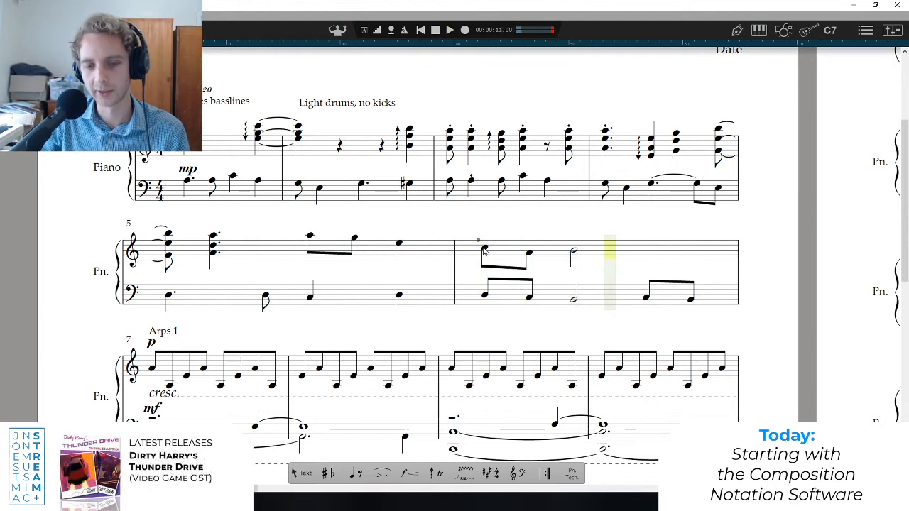
pyautogui.click(485, 248)
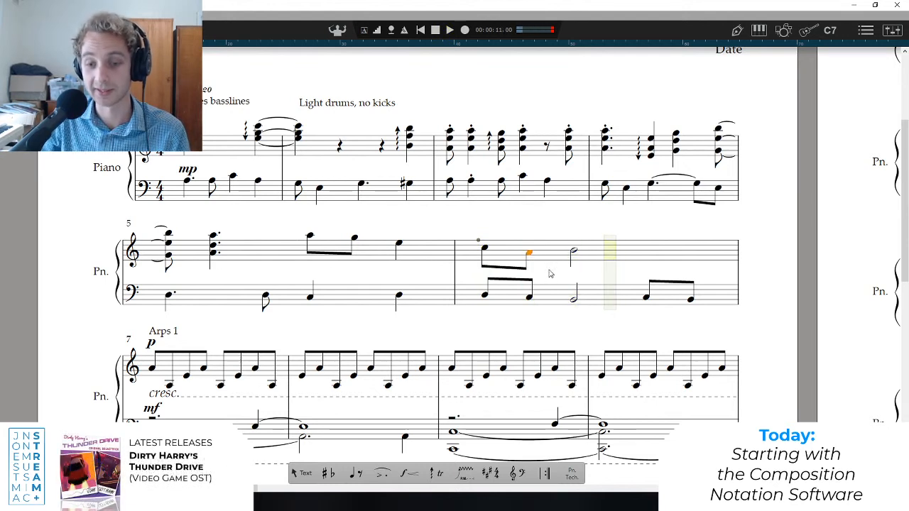
pyautogui.click(310, 237)
pyautogui.press('space')
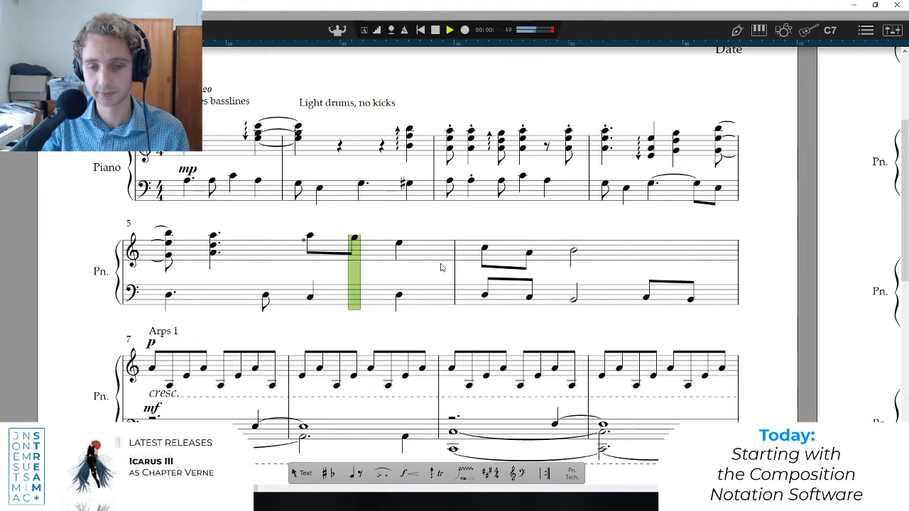
pyautogui.press('space')
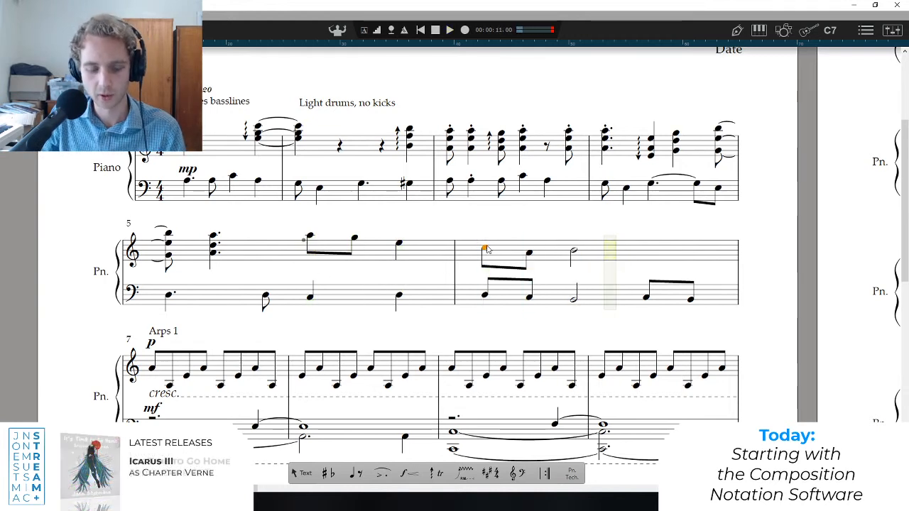
# Add G, F and E above the three treble notes of bar 6, and play from beat 3 of bar 5.
pyautogui.moveTo(486, 247); pyautogui.dragTo(487, 242)
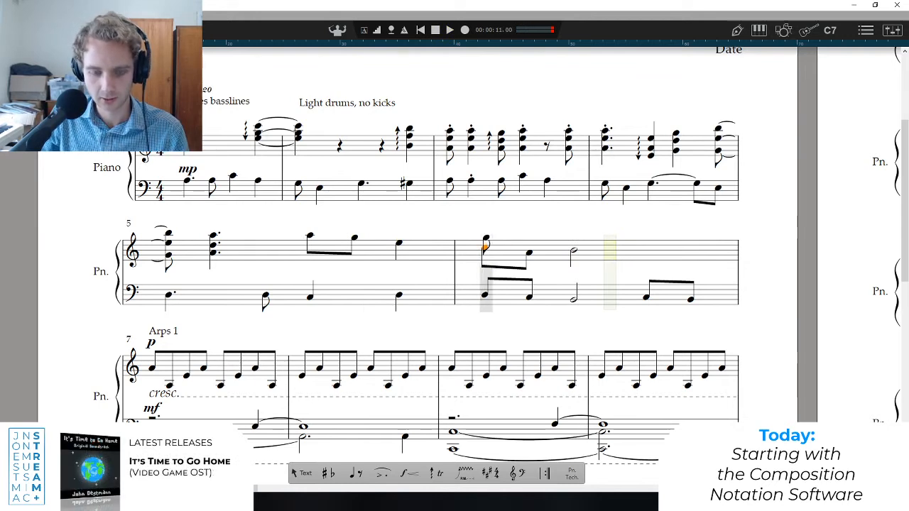
pyautogui.click(486, 239)
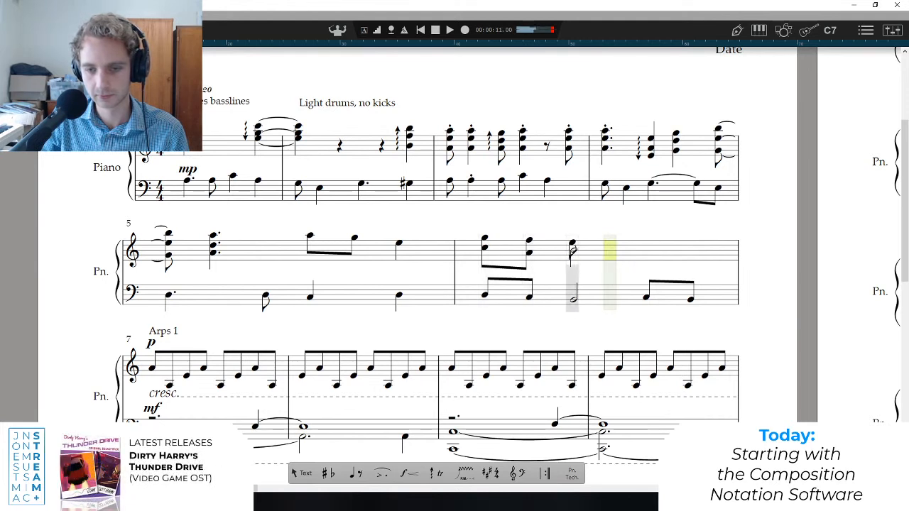
pyautogui.click(572, 247)
pyautogui.press('space')
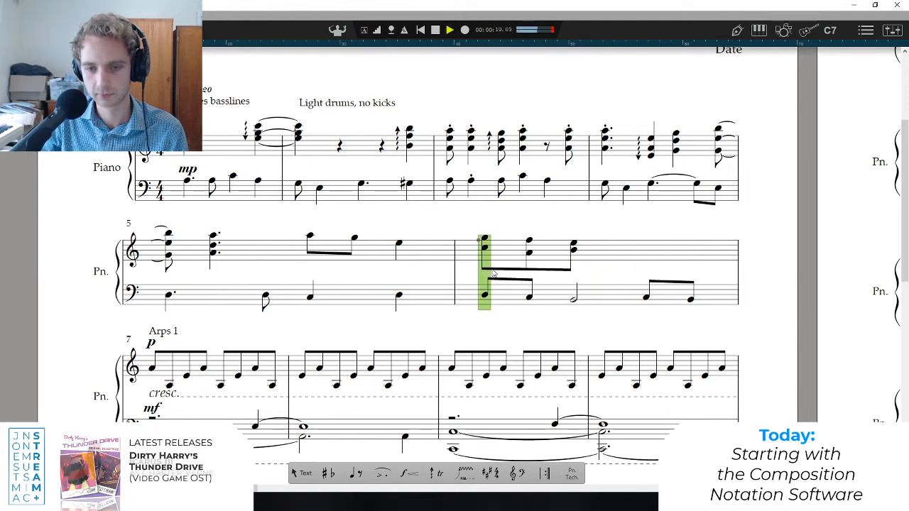
pyautogui.click(308, 268)
pyautogui.press('space')
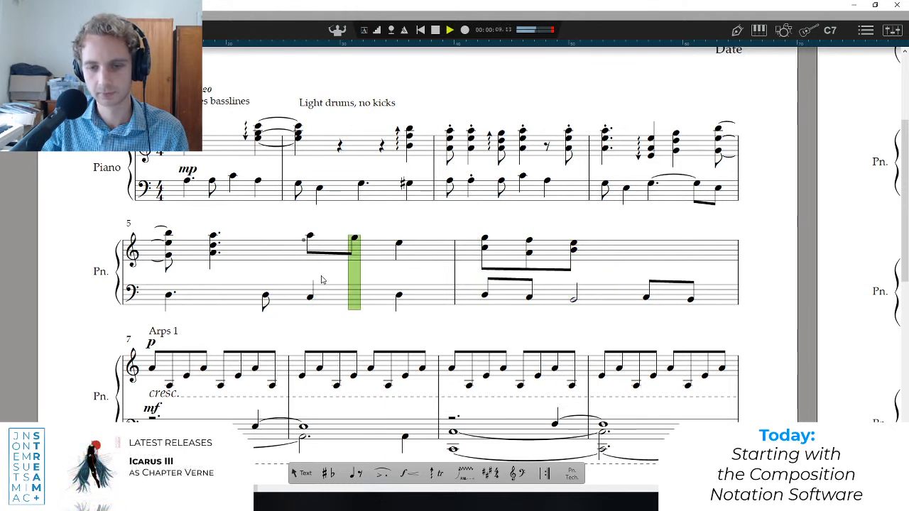
pyautogui.press('space')
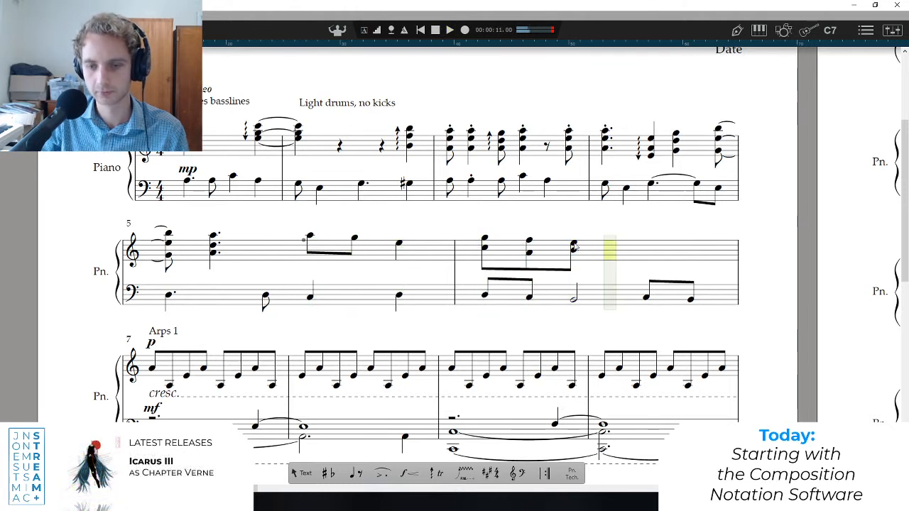
# Make the last treble chord of bar 6 a half note, and play the phrase from beat 3 of bar 5.
pyautogui.press('h')
pyautogui.click(574, 250)
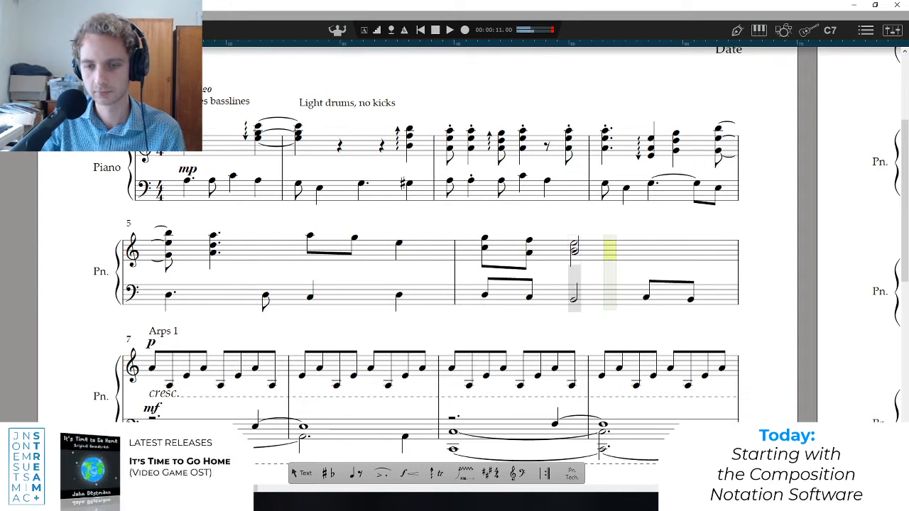
pyautogui.click(309, 272)
pyautogui.press('space')
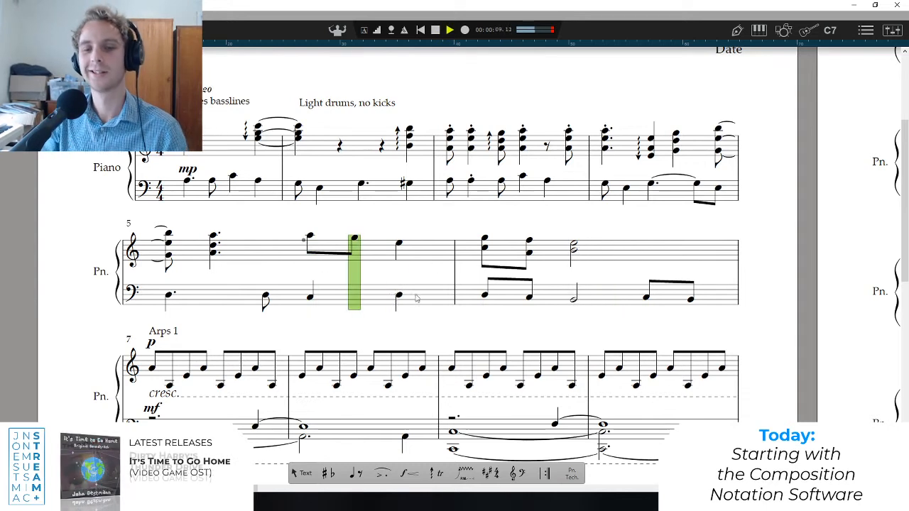
pyautogui.press('space')
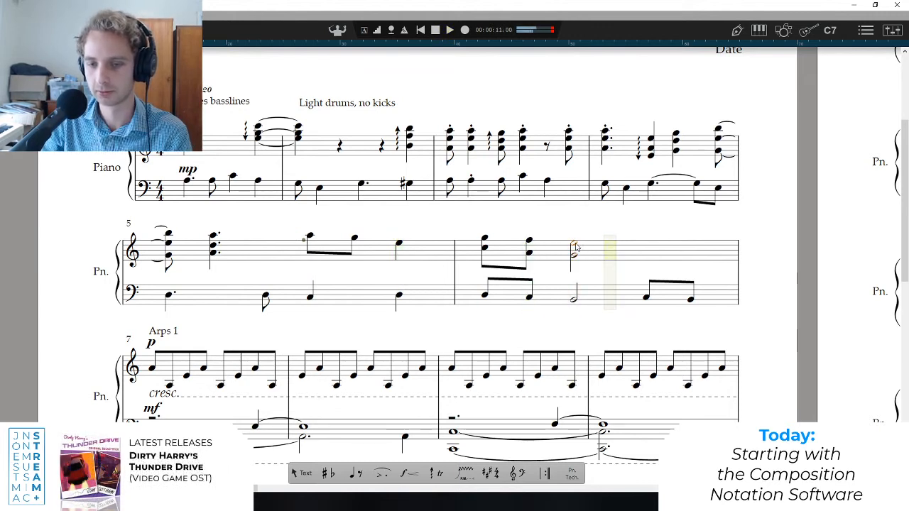
# Try revoicing the half-note treble chord of bar 6 as G and B, and play the bar.
pyautogui.click(575, 250)
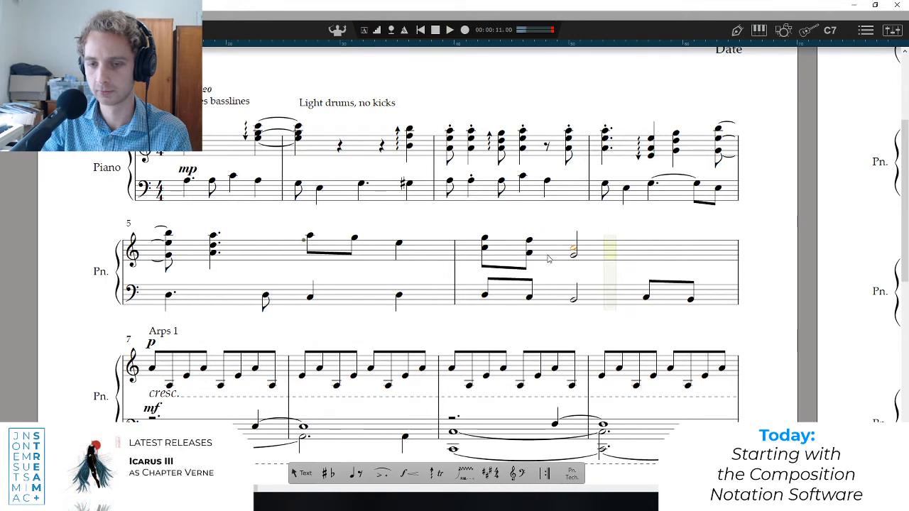
pyautogui.click(487, 261)
pyautogui.press('space')
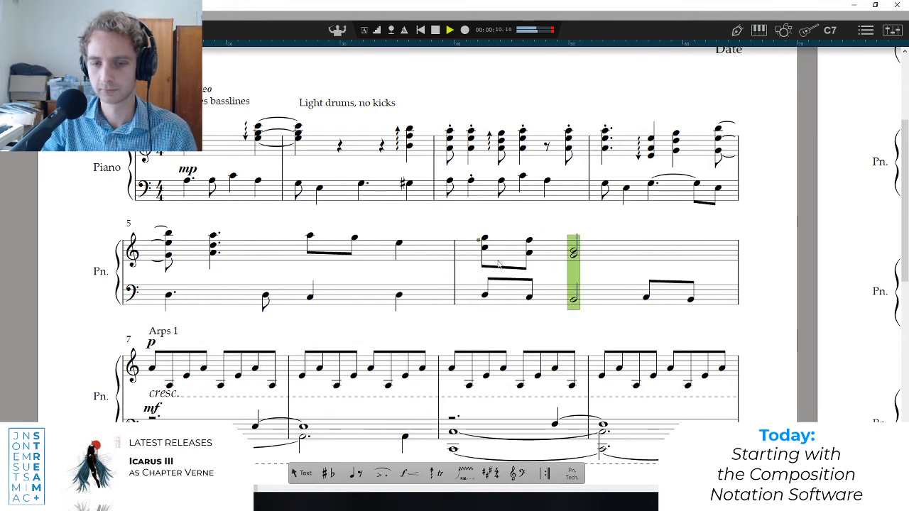
# Raise the upper note of bar 6's half-note chord to D and its lower note to B, playing the bar after each change.
pyautogui.press('space')
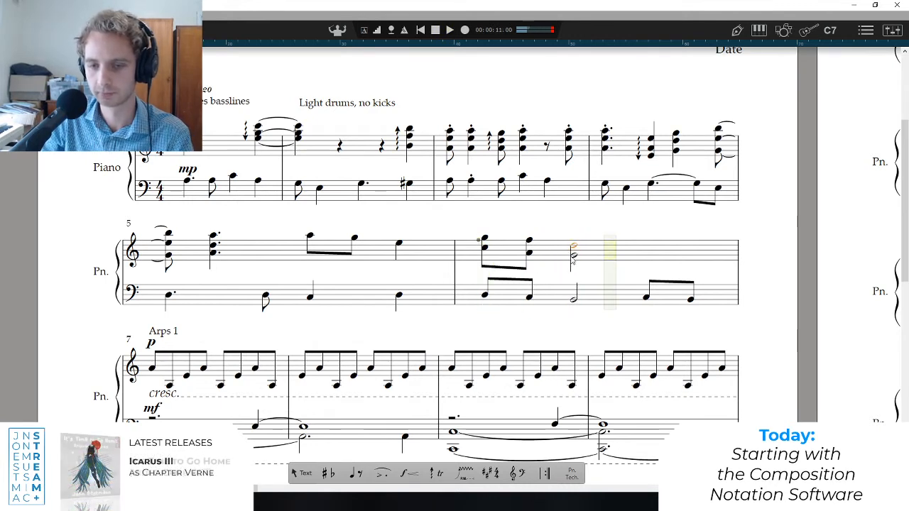
pyautogui.press('space')
pyautogui.press('space')
pyautogui.click(572, 255)
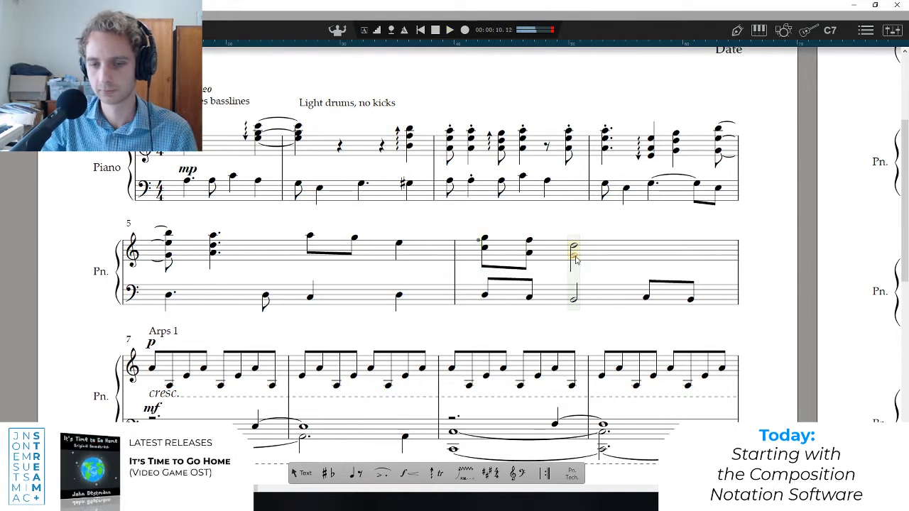
pyautogui.click(488, 264)
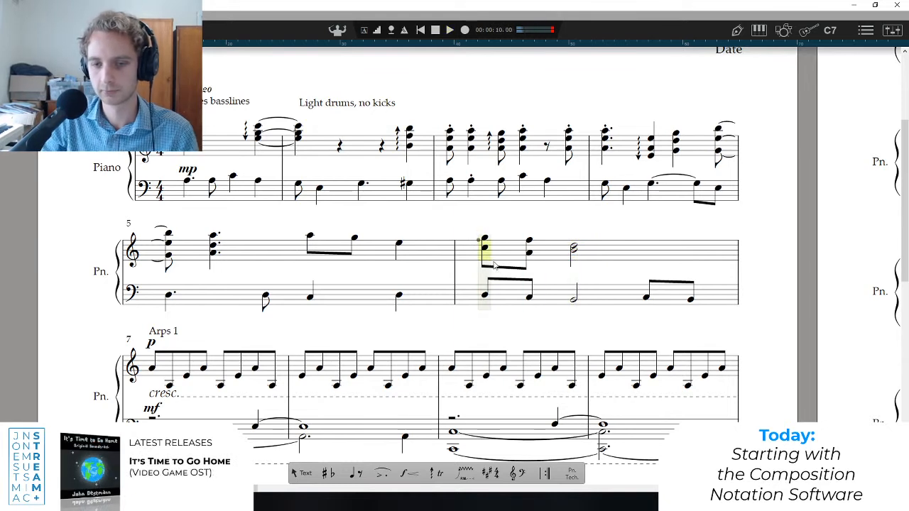
pyautogui.press('space')
pyautogui.press('space')
# Try the lower note of bar 6's half-note chord as B-flat, and play from the start of the bar.
pyautogui.click(576, 256)
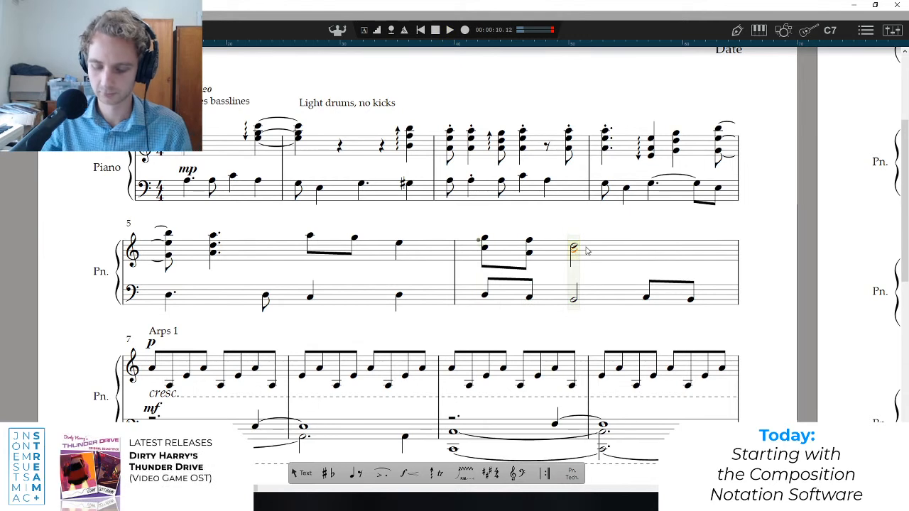
pyautogui.click(483, 261)
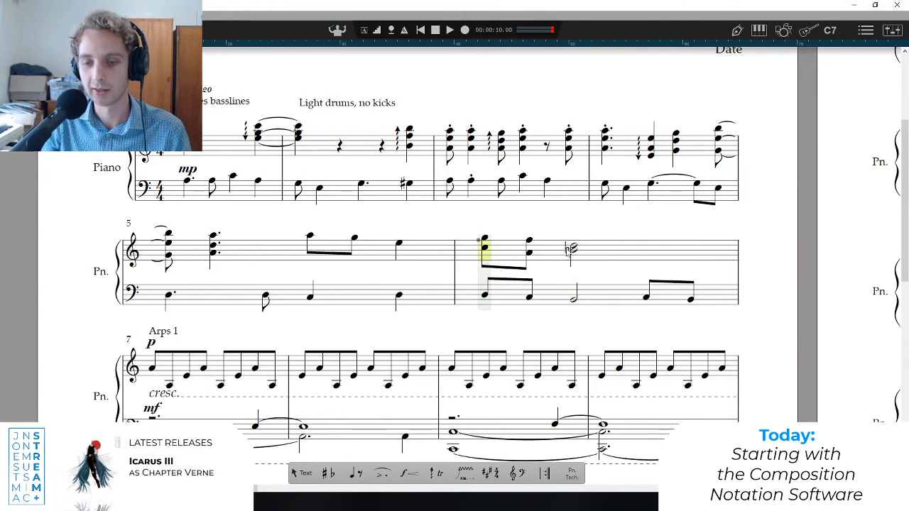
pyautogui.press('-')
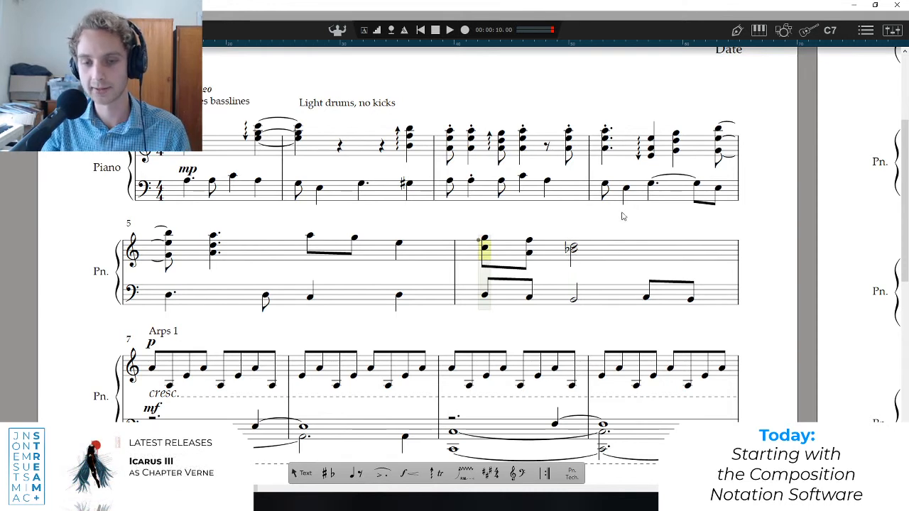
pyautogui.press('space')
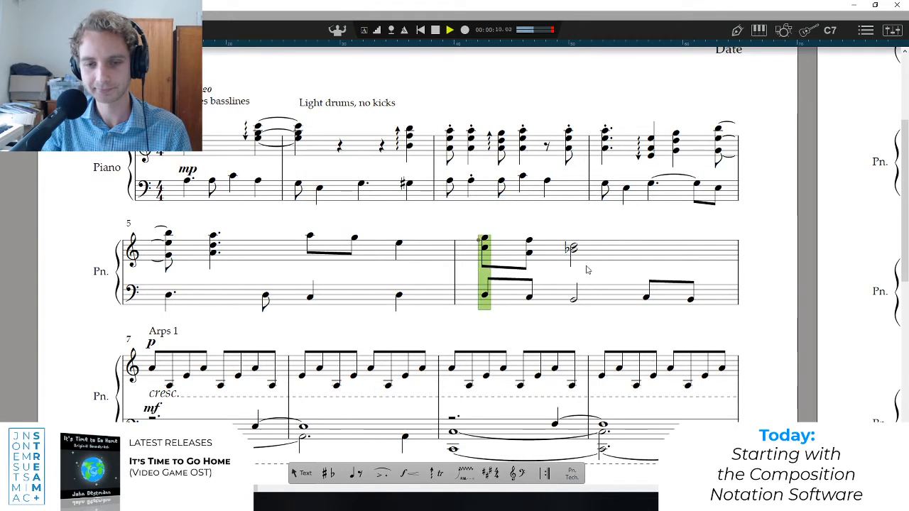
# Return the lower note of bar 6's half-note chord to B natural, and play the bar again.
pyautogui.press('space')
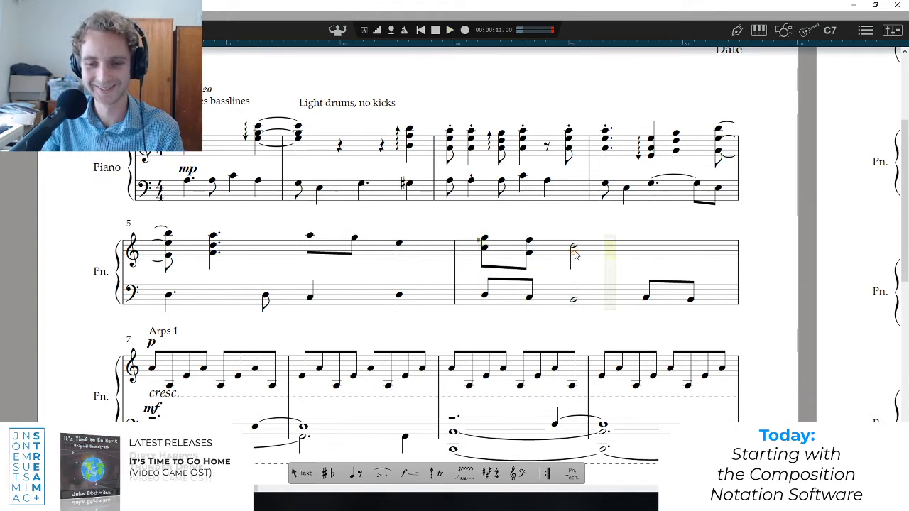
pyautogui.press('space')
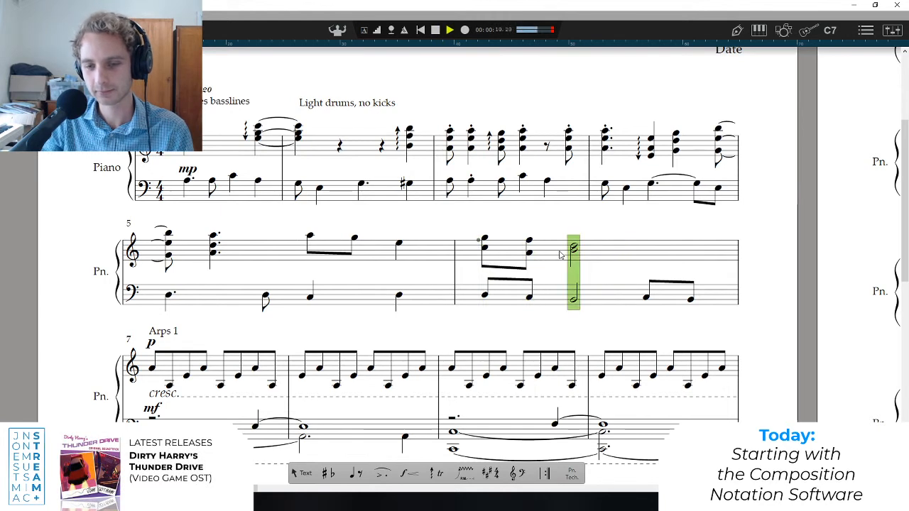
pyautogui.press('space')
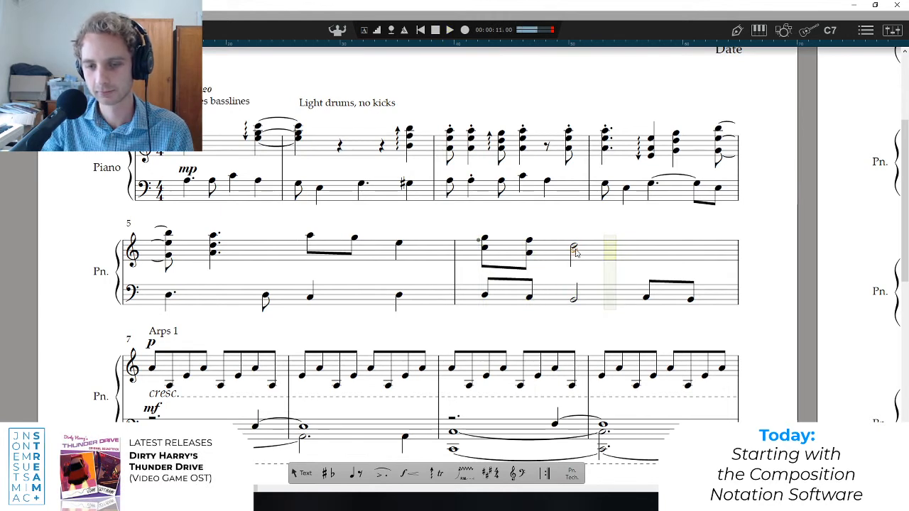
# Remove the lower note of bar 6's treble half-note chord and raise the remaining note to E, playing the bar.
pyautogui.press('space')
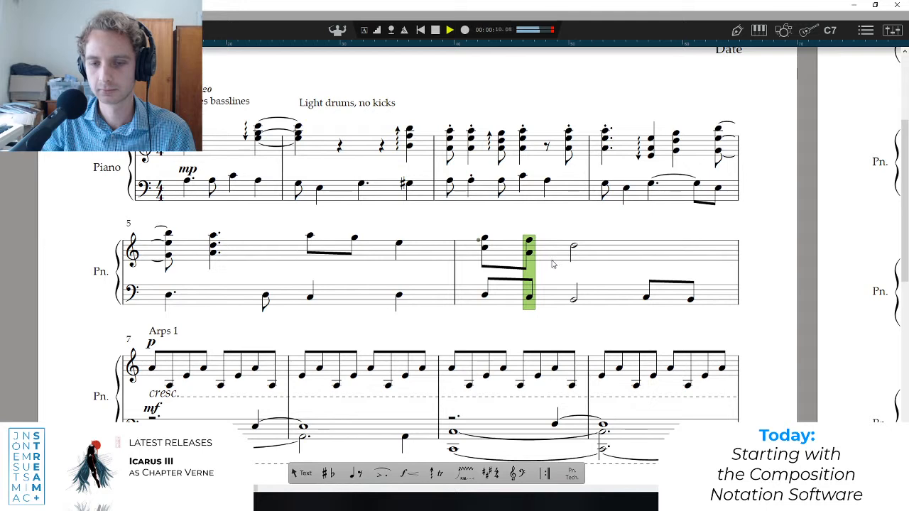
pyautogui.press('space')
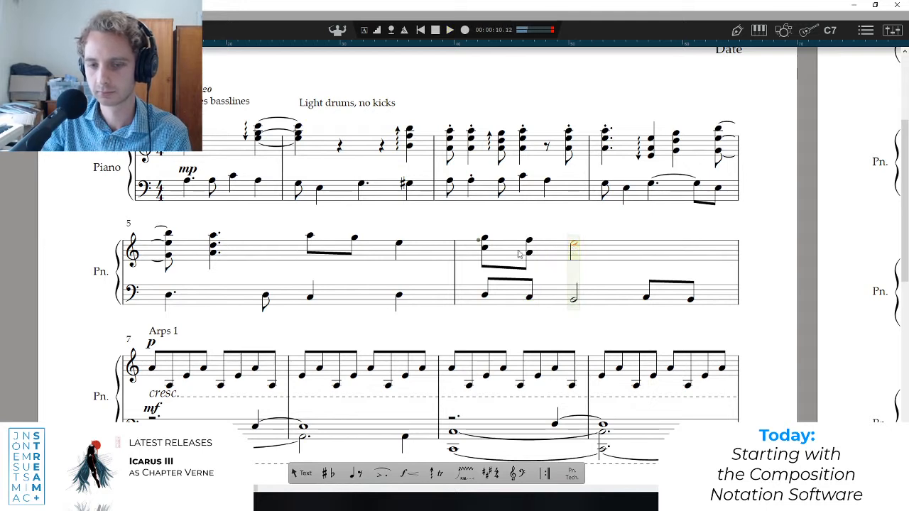
pyautogui.press('space')
pyautogui.press('space')
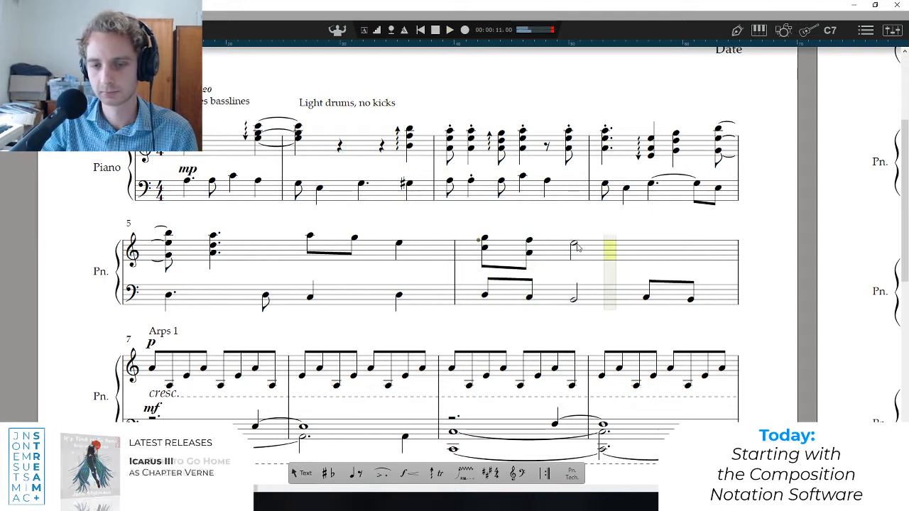
# Raise the lower note of bar 6's second treble chord to B, add G below the half-note E, and play the bar.
pyautogui.click(484, 248)
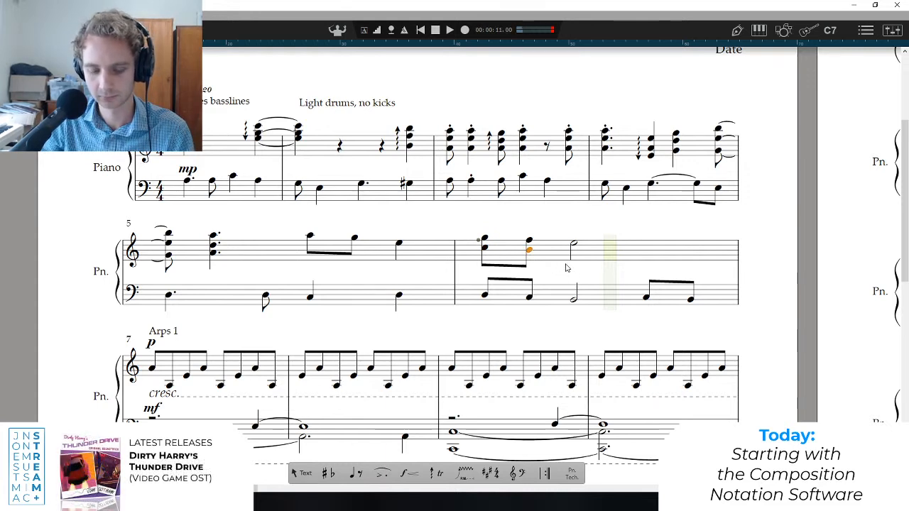
pyautogui.press('h')
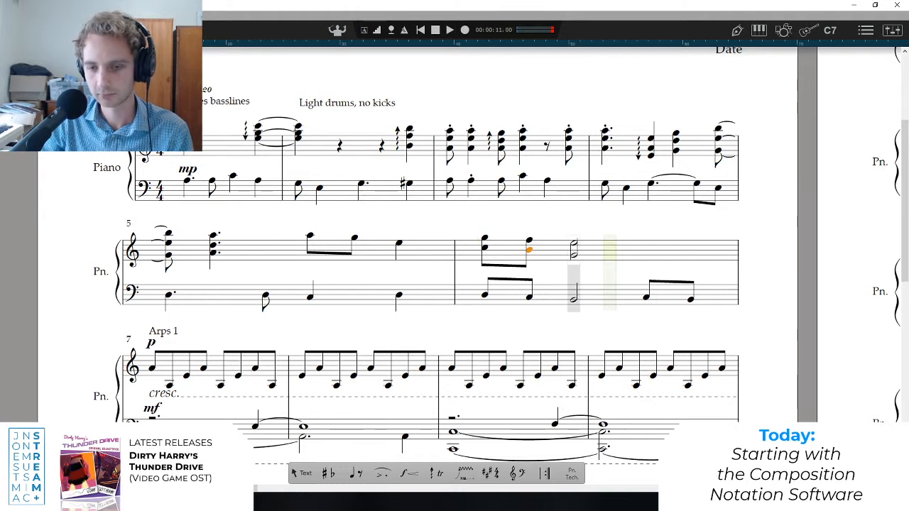
pyautogui.press('Escape')
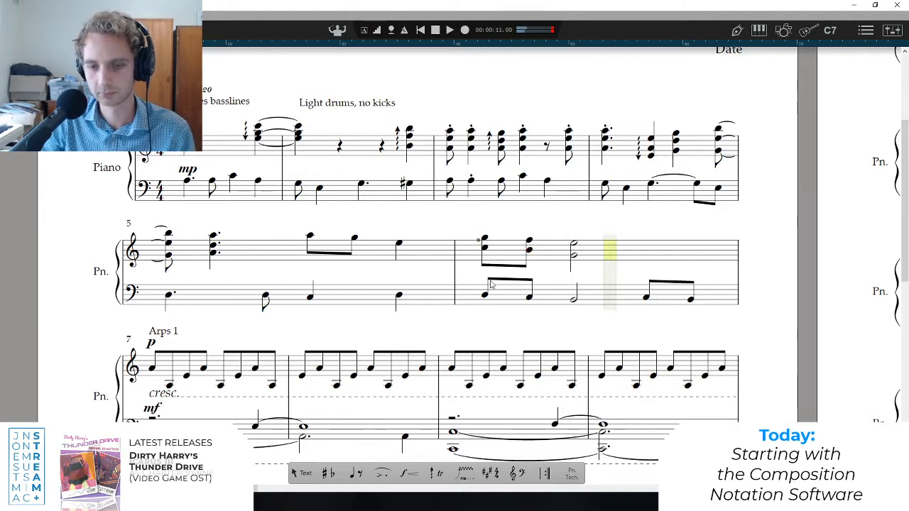
pyautogui.click(480, 241)
pyautogui.press('space')
# Try A as the lower note of bar 6's treble half-note chord, and play the bar.
pyautogui.press('space')
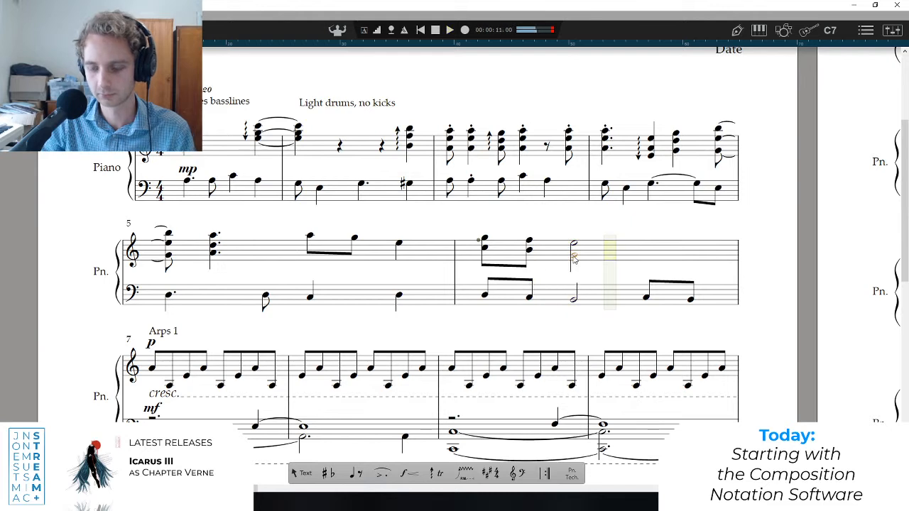
pyautogui.press('space')
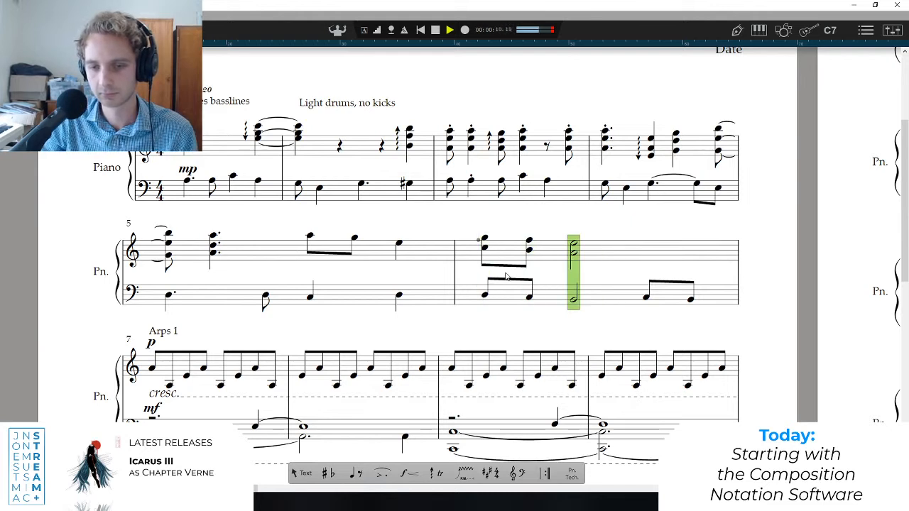
pyautogui.press('space')
pyautogui.press('space')
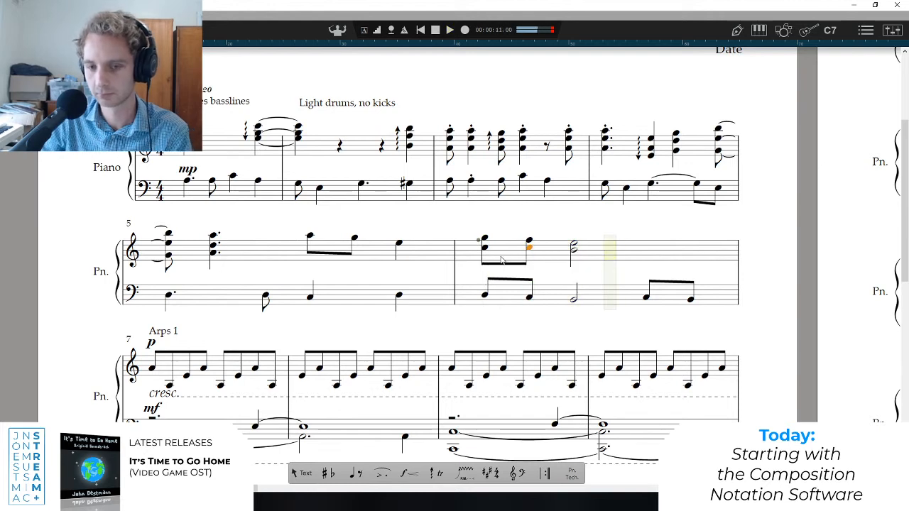
# Raise the lower notes of bar 6's three treble chords to E, C and B, and play from the middle of bar 5.
pyautogui.press('space')
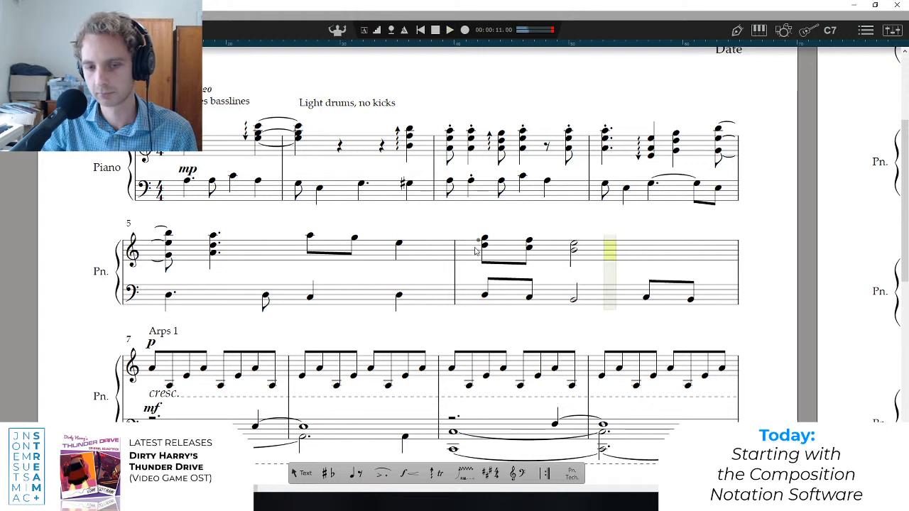
pyautogui.click(313, 274)
pyautogui.press('space')
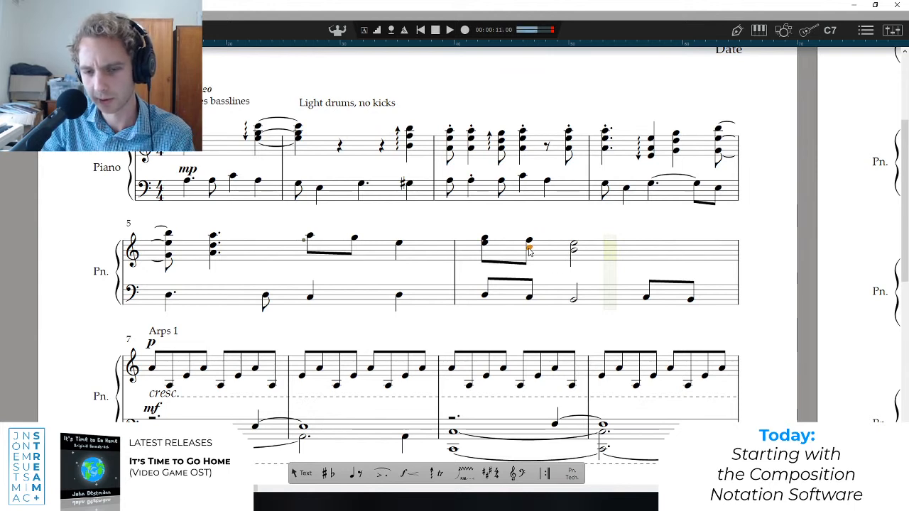
# Try D and C as the lower notes of bar 6's second and third treble chords, and play the bar.
pyautogui.click(577, 259)
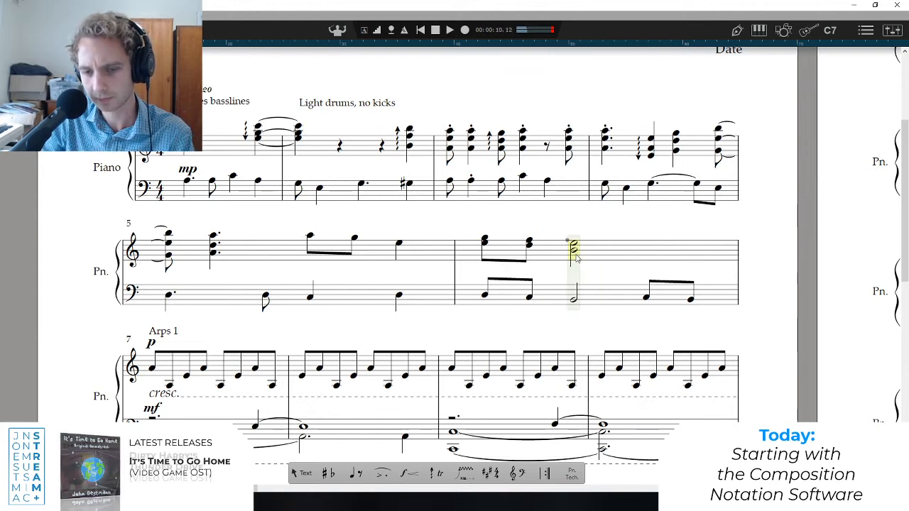
pyautogui.click(489, 260)
pyautogui.press('space')
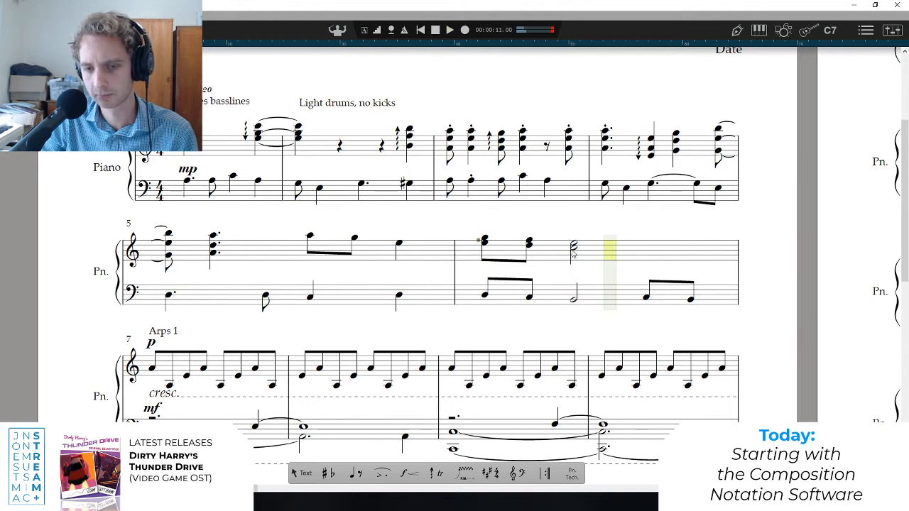
# Return the lower notes of bar 6's second and third treble chords to C and B, and play from the middle of bar 5.
pyautogui.press('space')
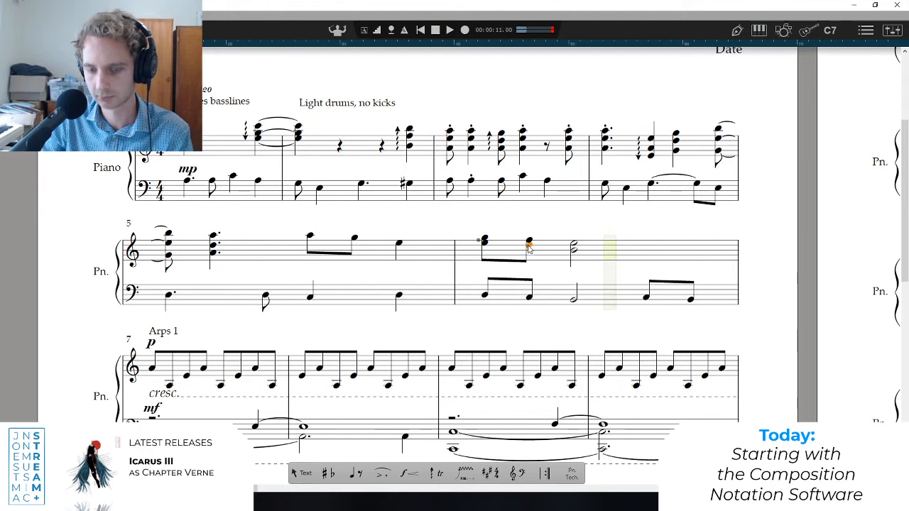
pyautogui.press('space')
pyautogui.press('space')
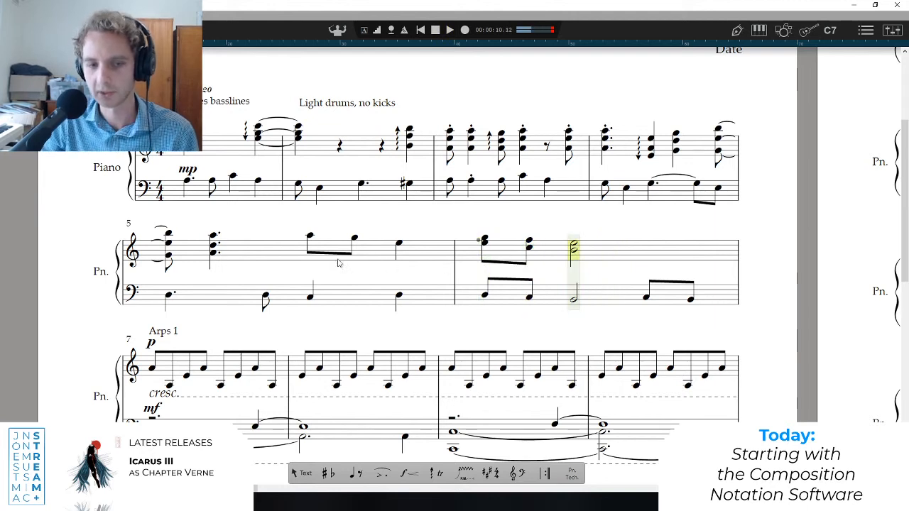
pyautogui.click(313, 268)
pyautogui.click(485, 239)
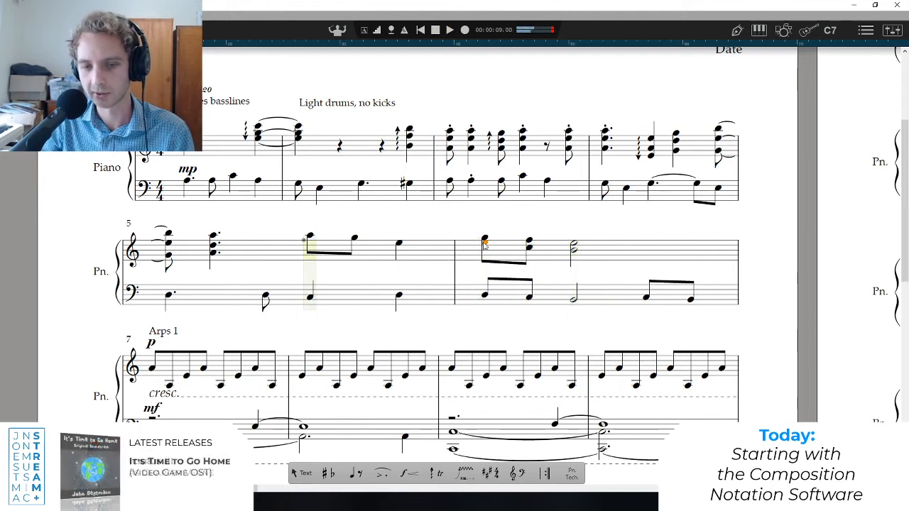
pyautogui.click(529, 247)
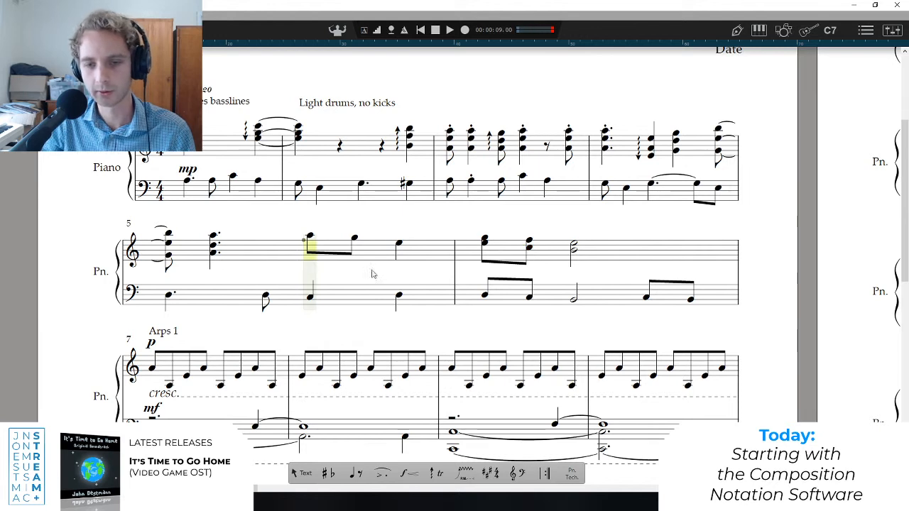
pyautogui.press('space')
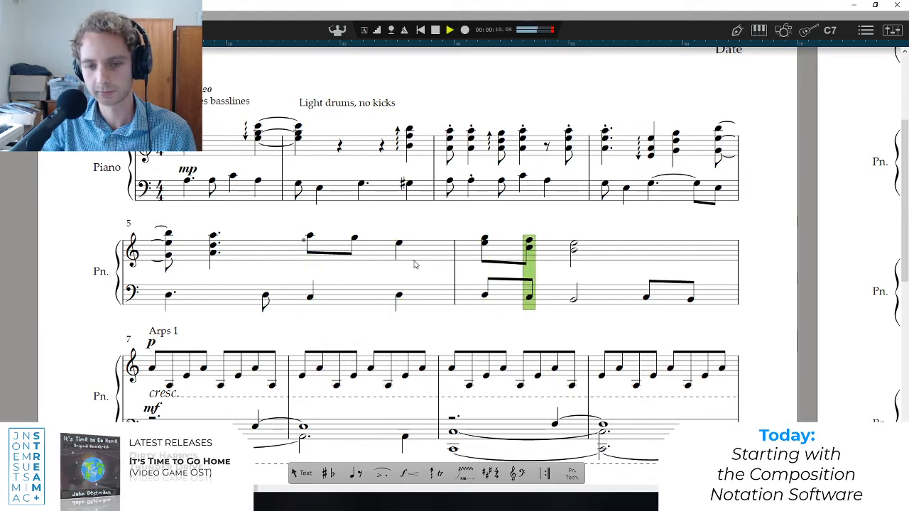
# Add F, F and E above bar 6's first three bass notes, and play from the middle of bar 5.
pyautogui.click(485, 295)
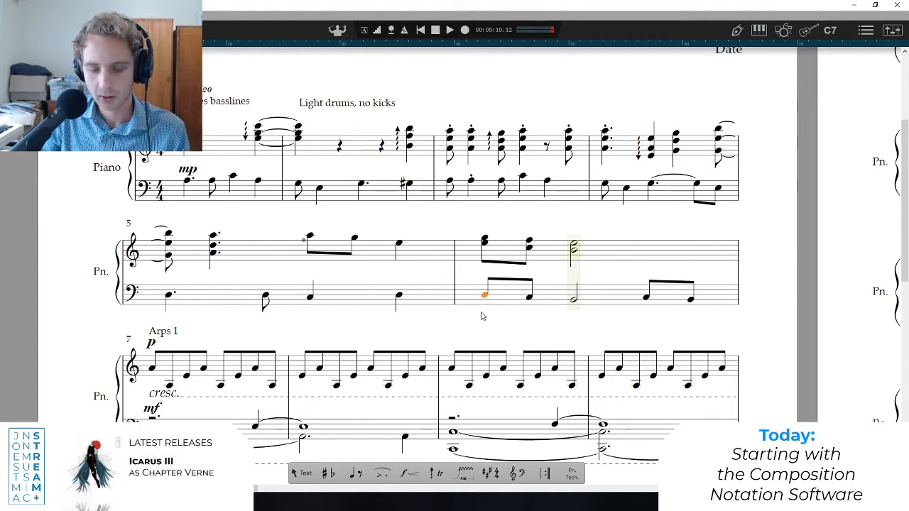
pyautogui.click(484, 298)
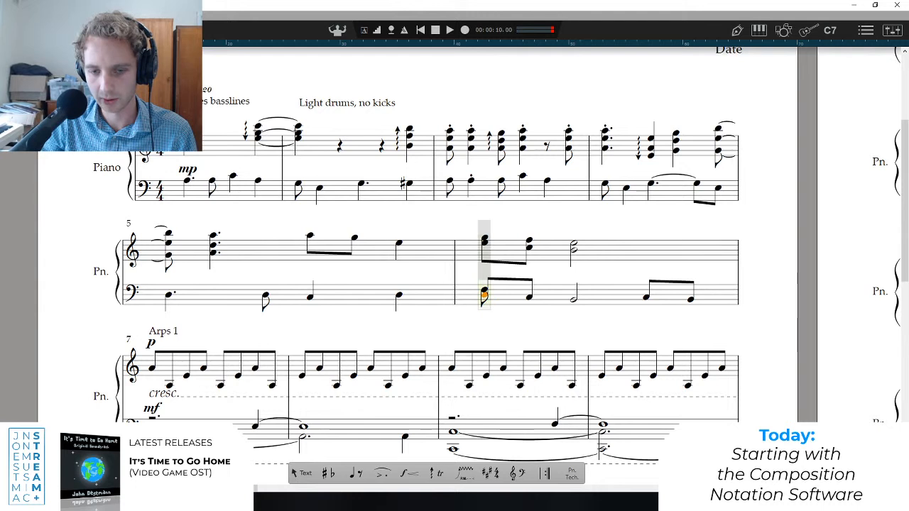
pyautogui.click(484, 289)
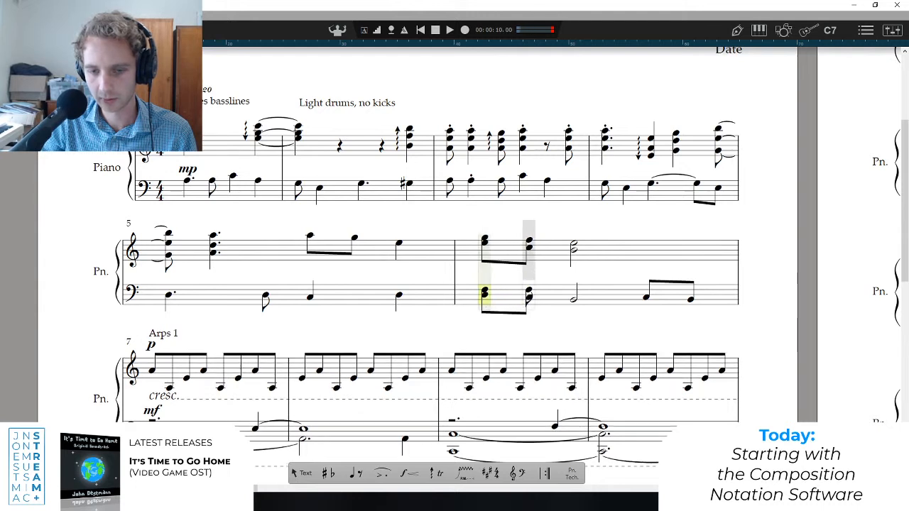
pyautogui.click(529, 290)
pyautogui.click(572, 292)
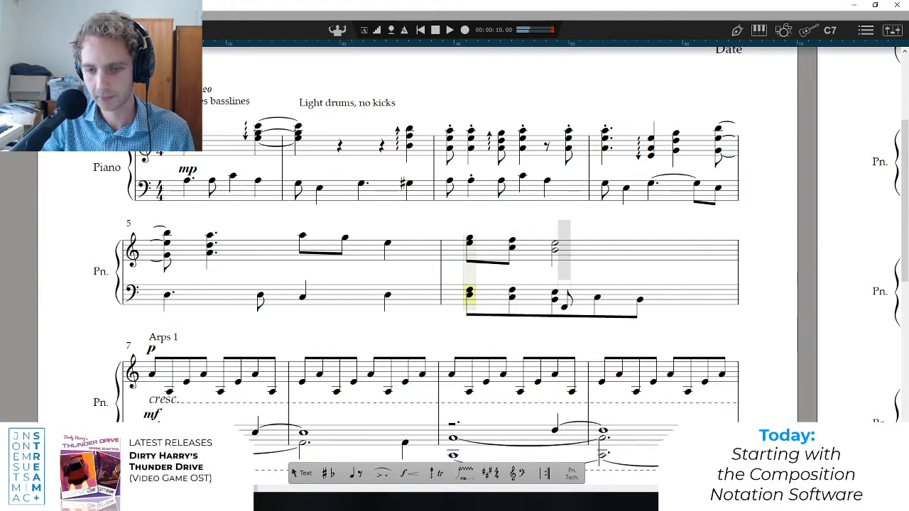
pyautogui.press('Escape')
pyautogui.press('space')
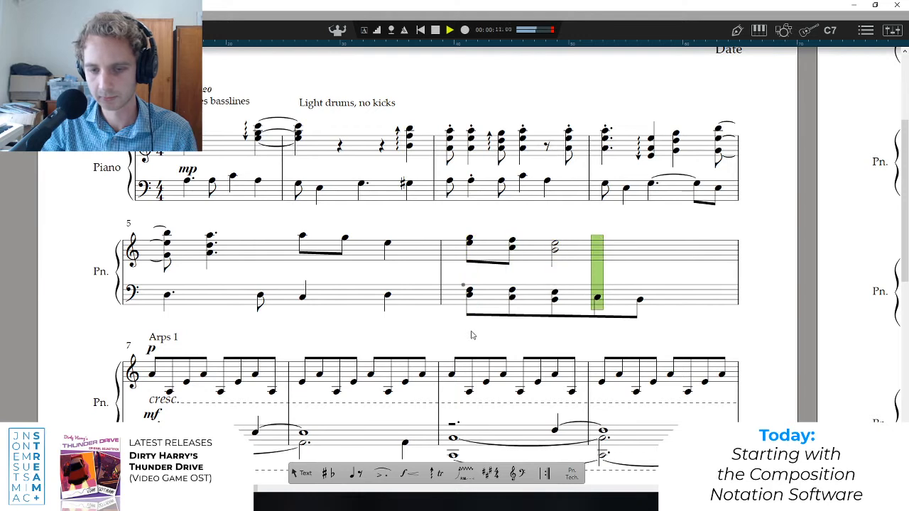
pyautogui.click(305, 264)
pyautogui.press('space')
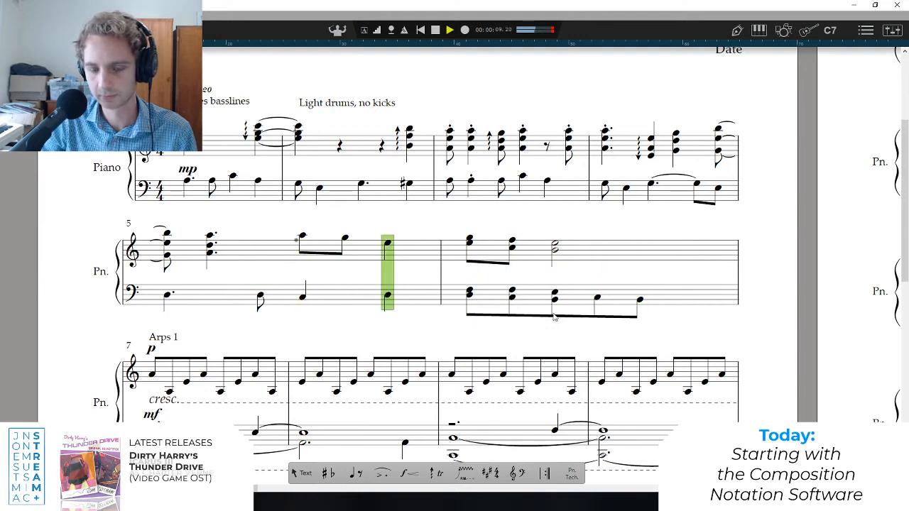
# Restore bar 6's third bass chord to a half note of B and E, and play from the middle of bar 5.
pyautogui.press('space')
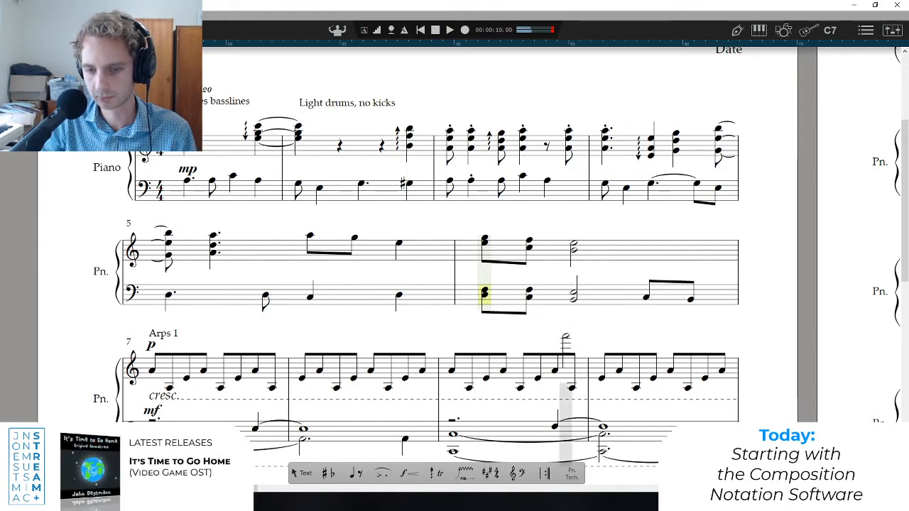
pyautogui.click(319, 270)
pyautogui.press('space')
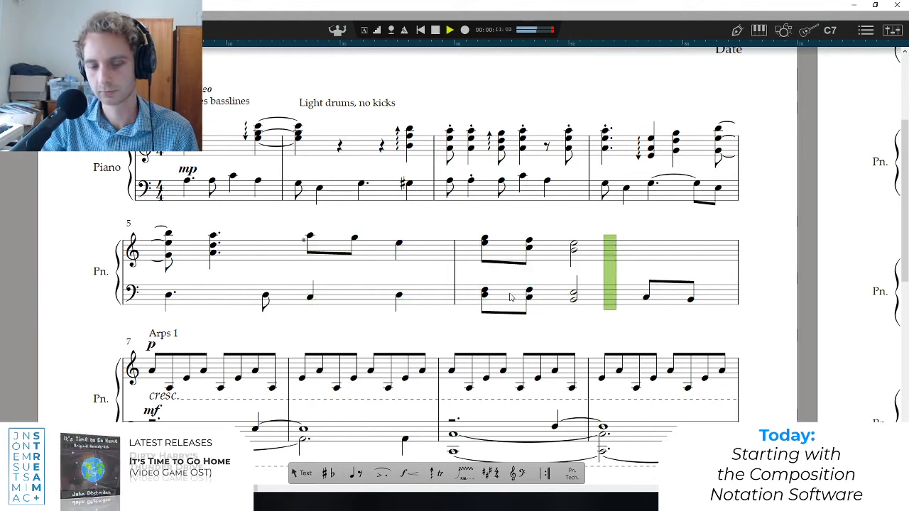
pyautogui.press('space')
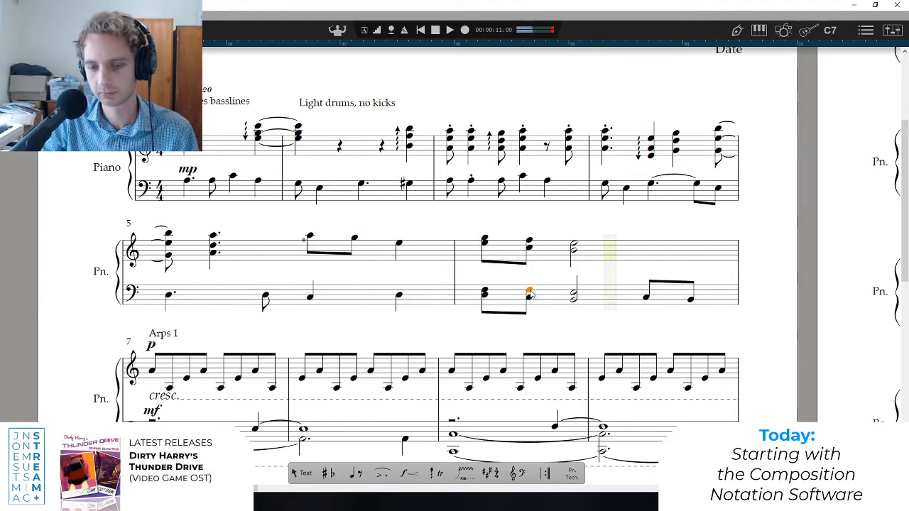
# Try E and D as the upper notes of bar 6's second and third bass chords, playing from the start of the bar.
pyautogui.click(573, 299)
pyautogui.click(486, 304)
pyautogui.press('space')
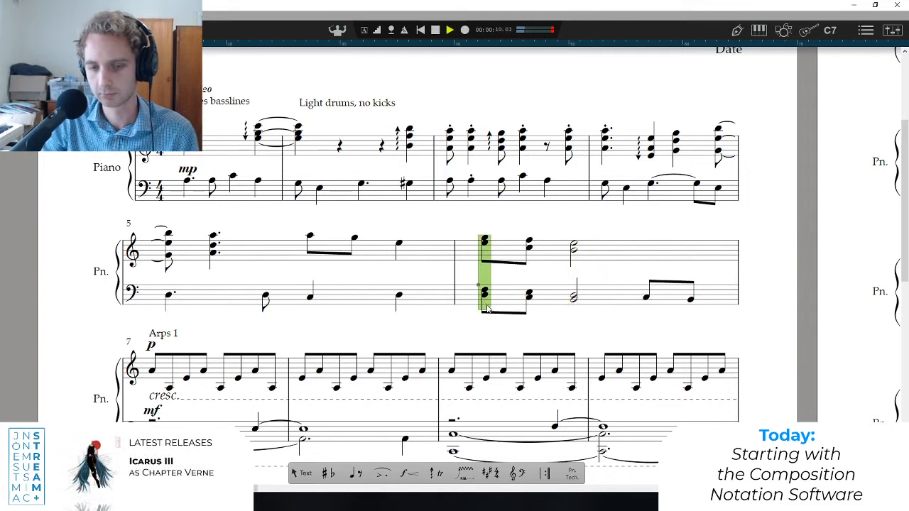
pyautogui.press('space')
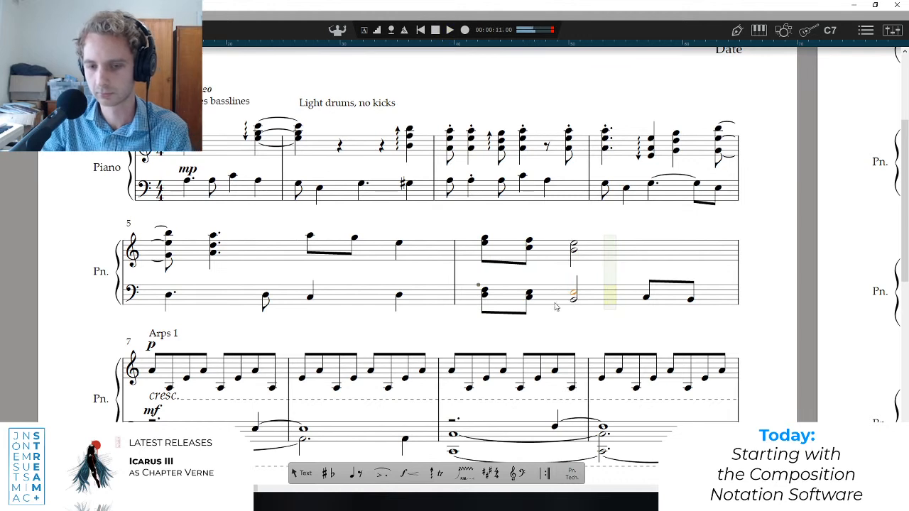
pyautogui.press('space')
# Try G and F as the upper notes of bar 6's first two bass chords, and play from the middle of bar 5.
pyautogui.click(529, 295)
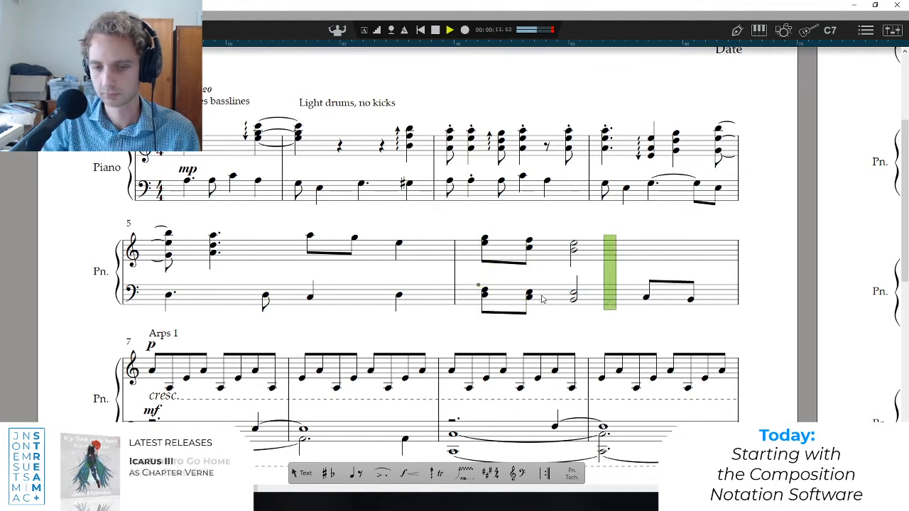
pyautogui.press('space')
pyautogui.press('space')
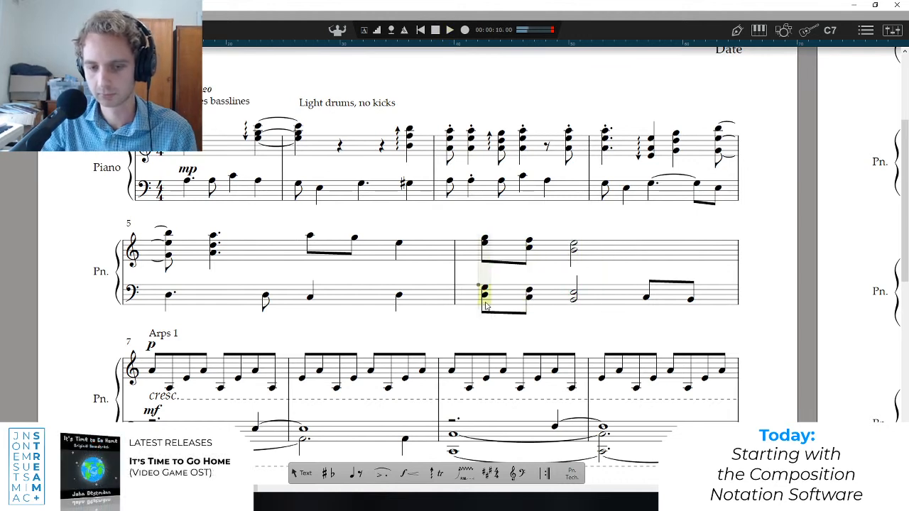
pyautogui.click(318, 273)
pyautogui.press('space')
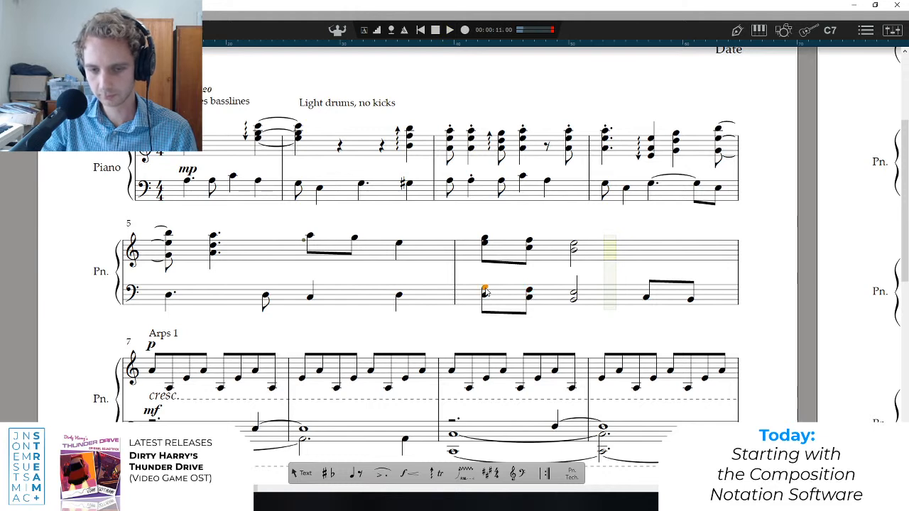
# Play from the middle of bar 5, and delete the added upper notes from bar 6's three bass chords.
pyautogui.click(316, 271)
pyautogui.press('space')
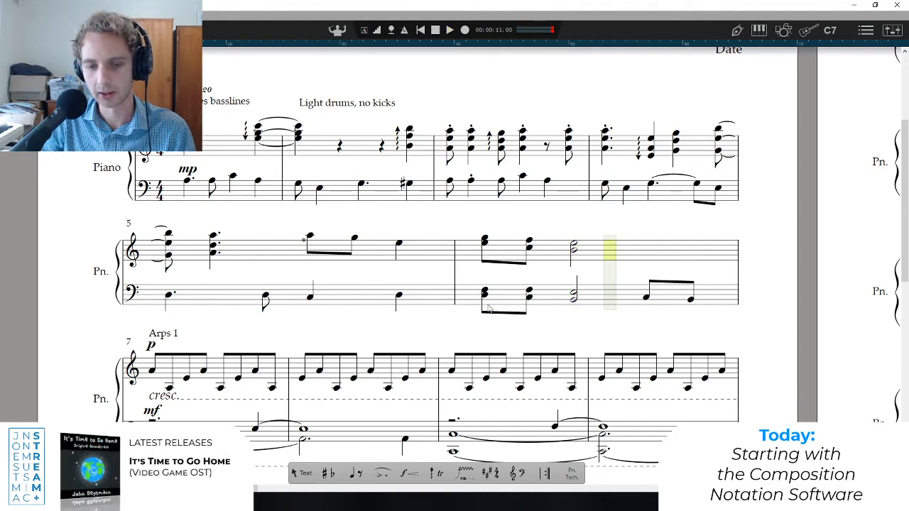
pyautogui.click(533, 291)
pyautogui.press('Delete')
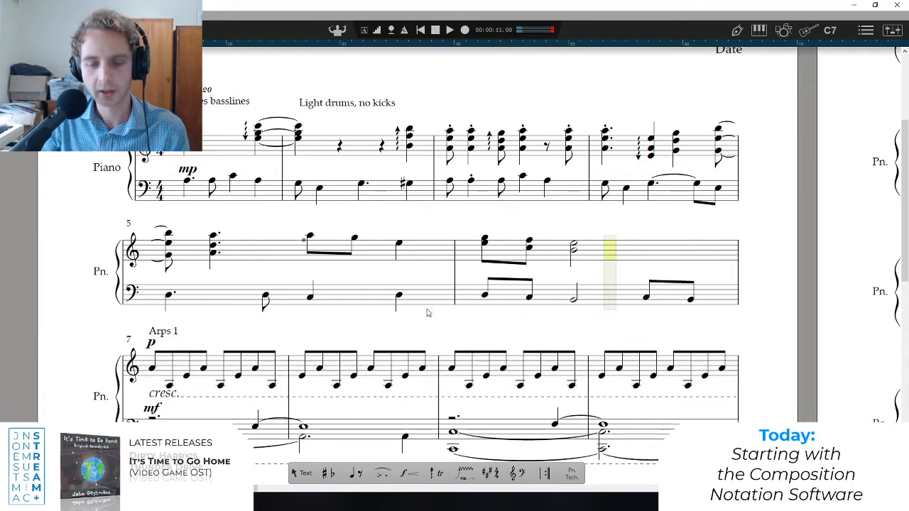
# Add a mezzo-forte (mf) dynamic under the first bass note of bar 6.
pyautogui.moveTo(589, 232); pyautogui.dragTo(482, 254)
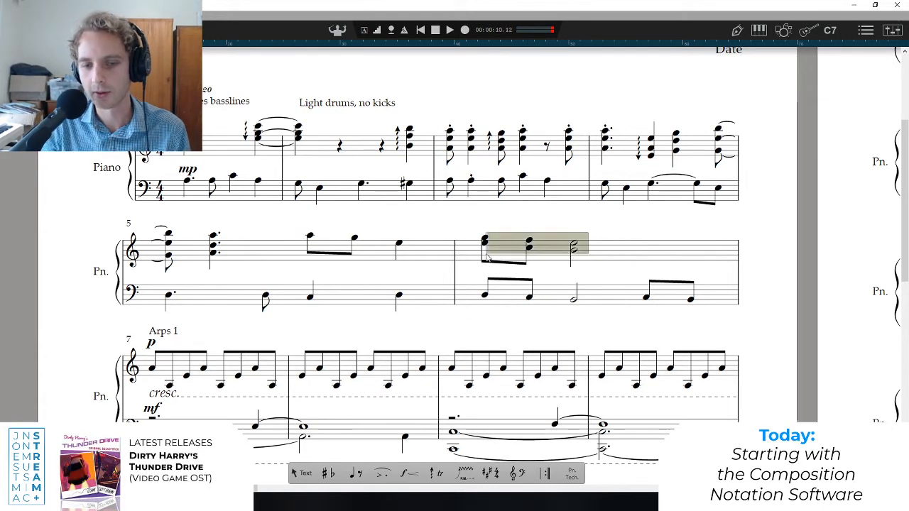
pyautogui.press('Escape')
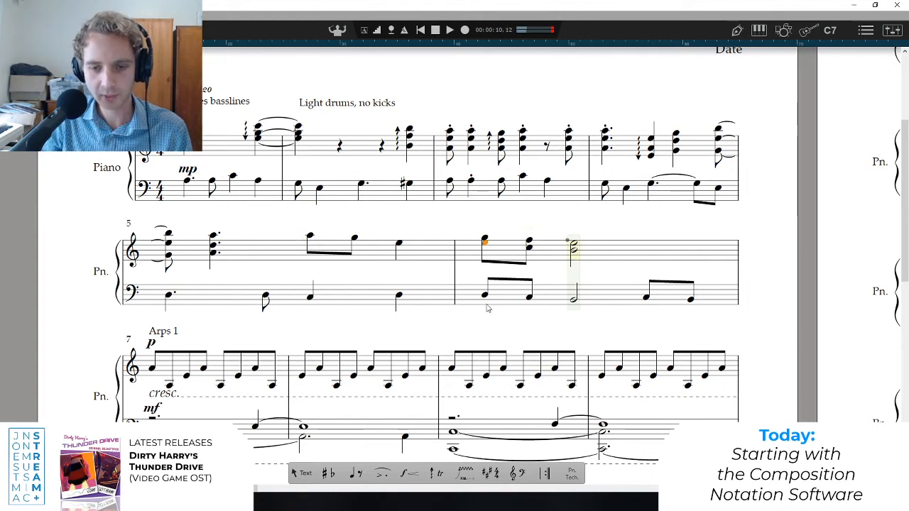
pyautogui.click(484, 295)
pyautogui.moveTo(435, 480)
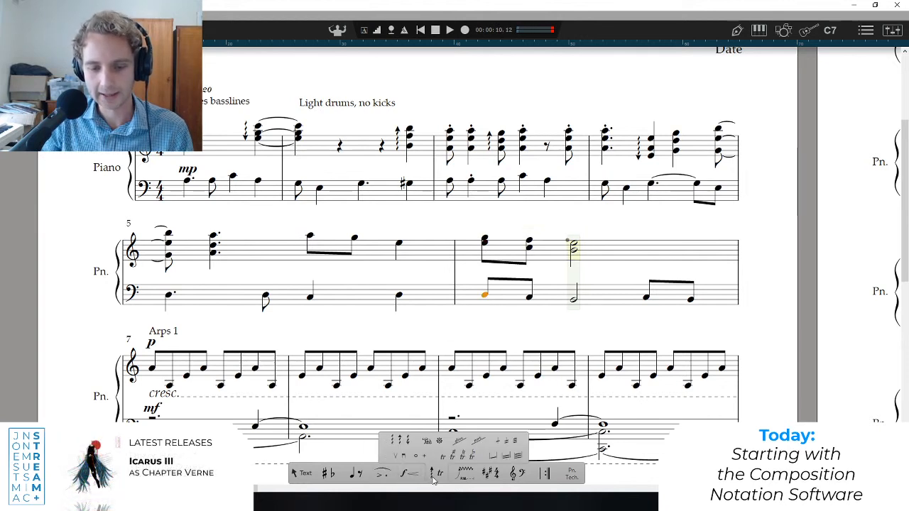
pyautogui.moveTo(409, 475)
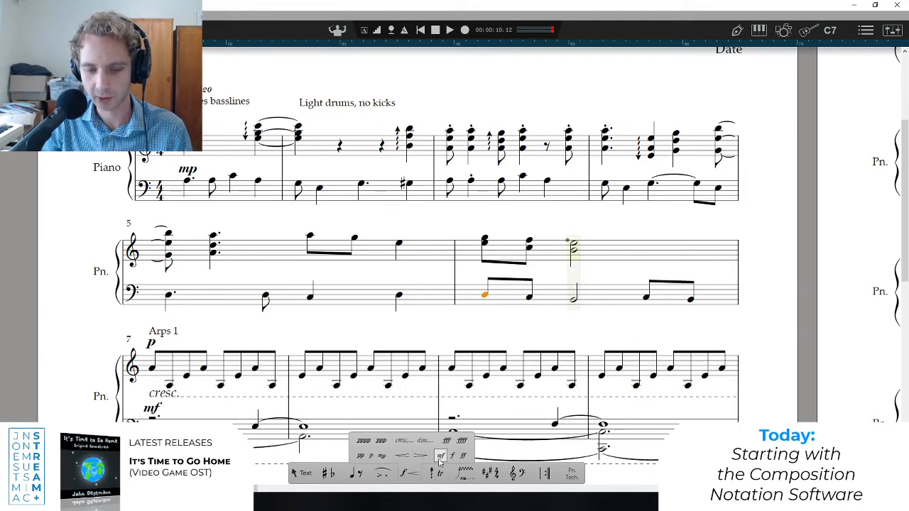
pyautogui.click(441, 459)
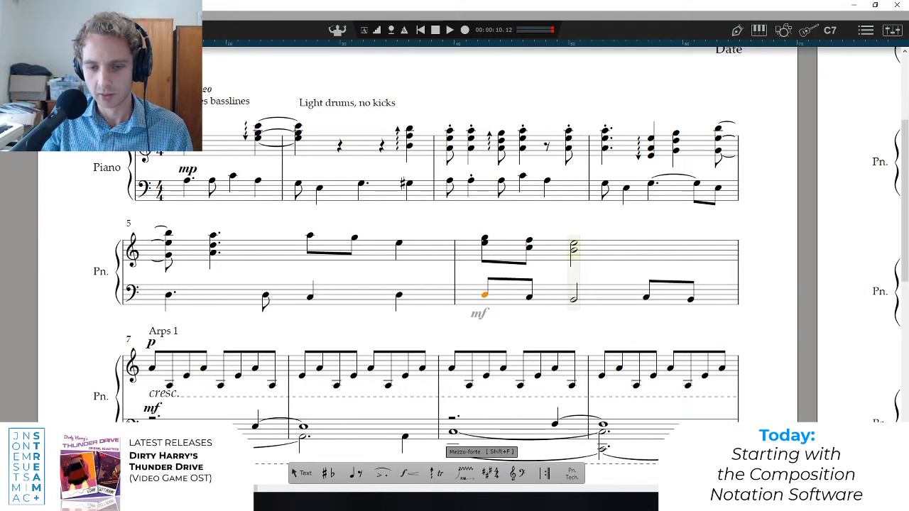
pyautogui.click(477, 297)
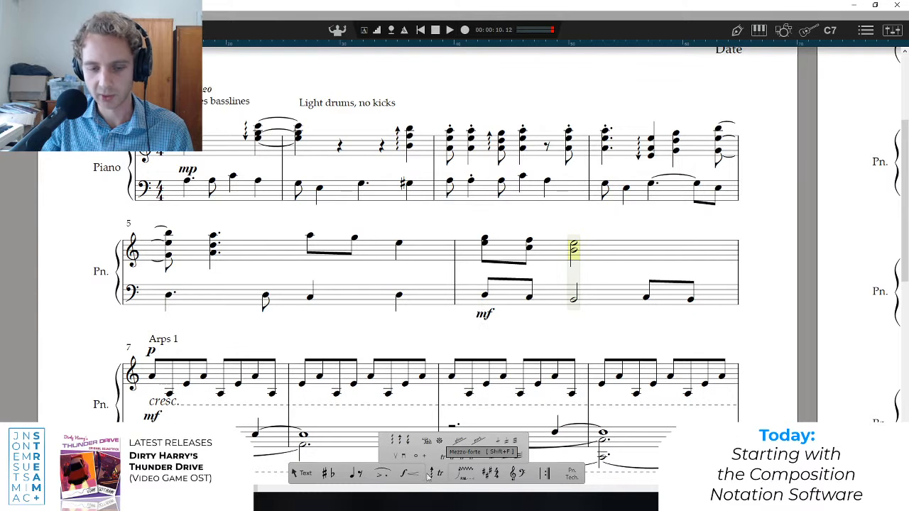
# Add a piano (p) dynamic above bar 6's first treble chord, and play from the middle of bar 5.
pyautogui.moveTo(421, 479)
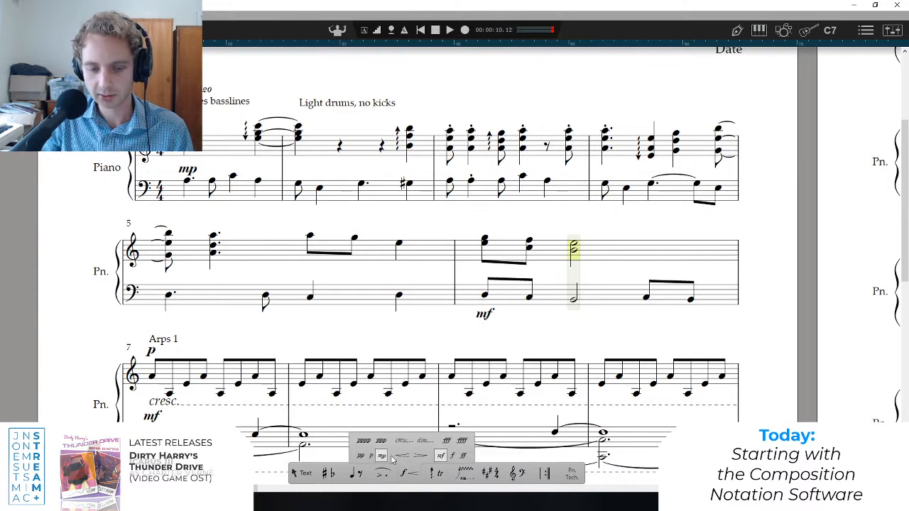
pyautogui.click(368, 458)
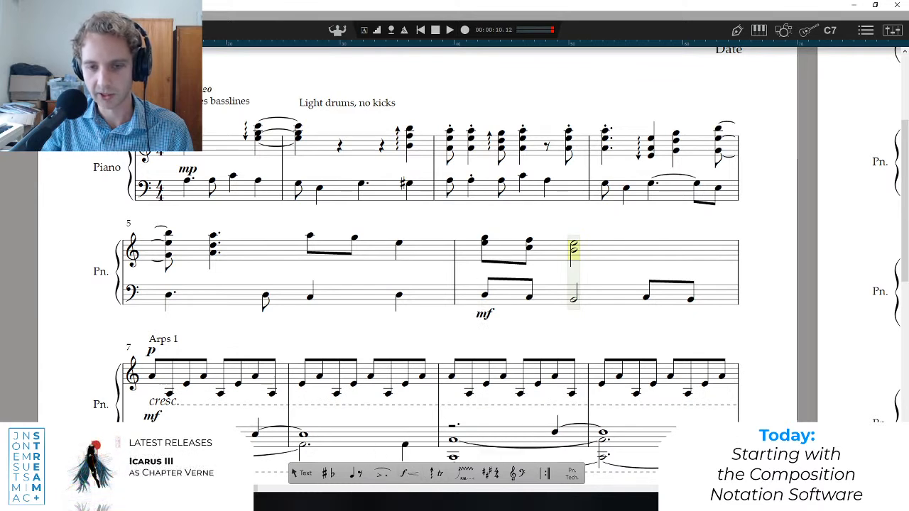
pyautogui.click(305, 270)
pyautogui.press('space')
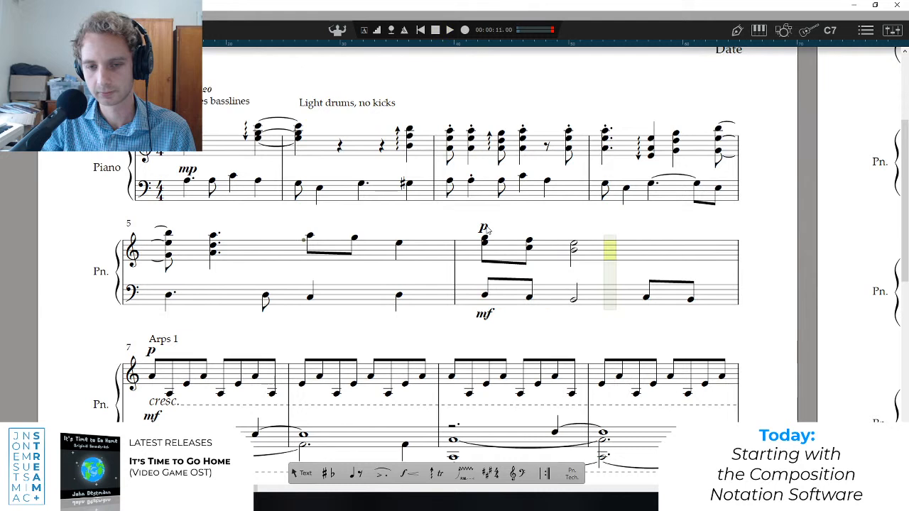
# Try pp as the treble dynamic at the start of bar 6, play from the middle of bar 5, and undo the change.
pyautogui.moveTo(392, 470)
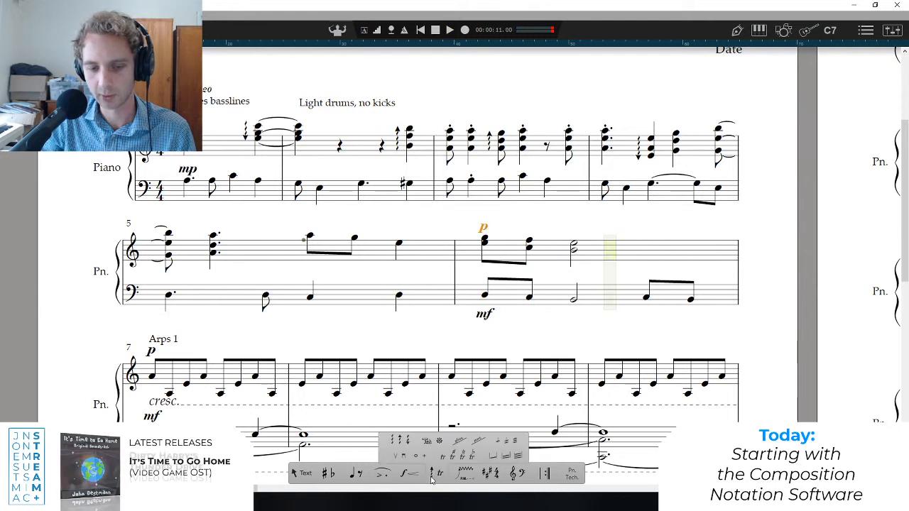
pyautogui.click(360, 456)
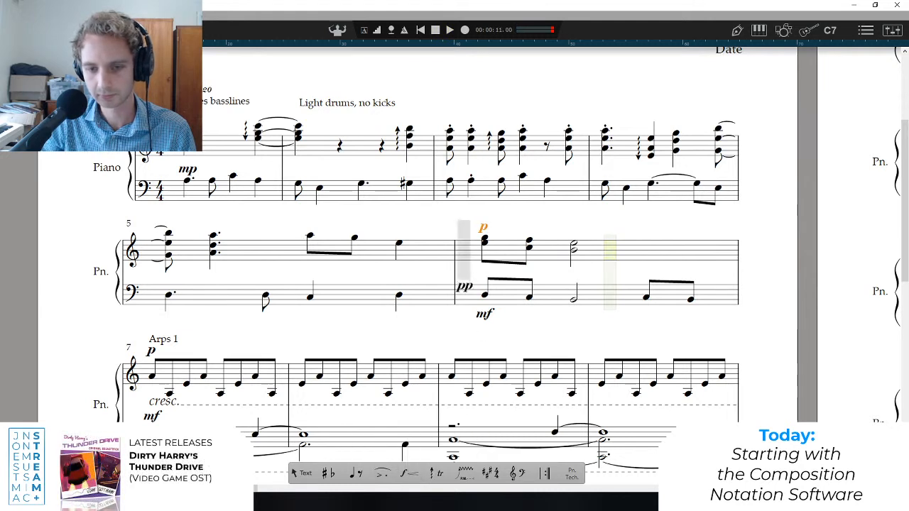
pyautogui.press('Escape')
pyautogui.click(303, 289)
pyautogui.press('space')
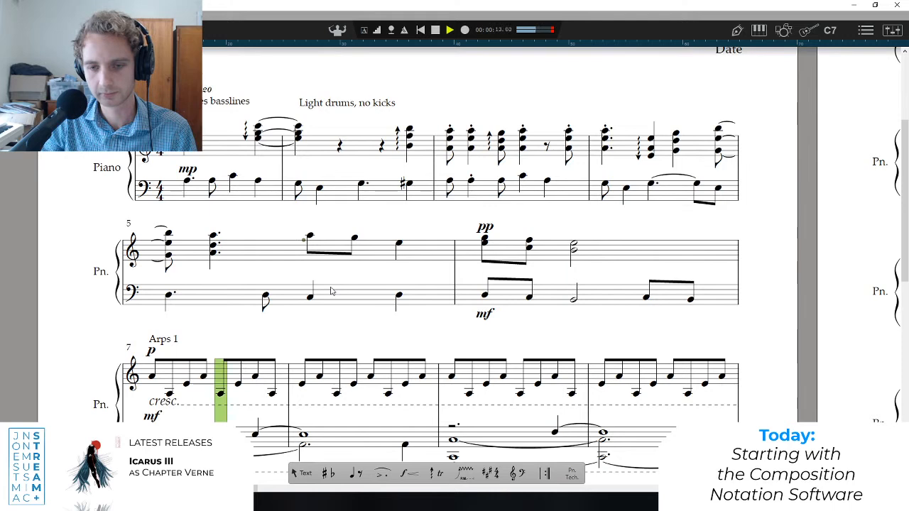
pyautogui.hotkey('ctrl', 'z')
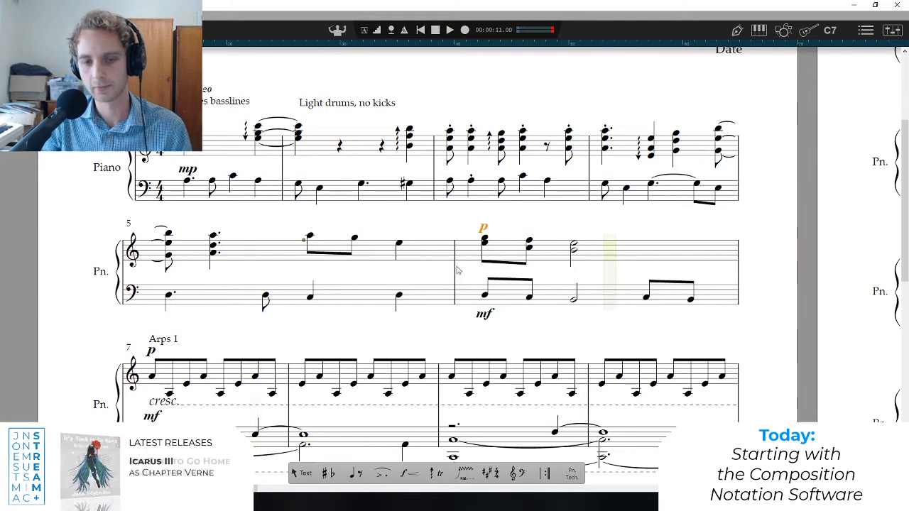
# Play from the second half of bar 5, and play the introduction from its start.
pyautogui.click(361, 270)
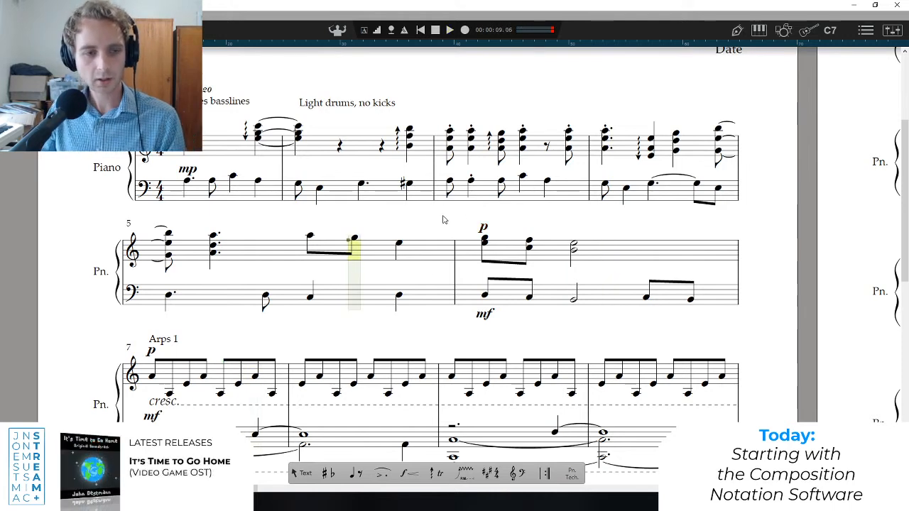
pyautogui.press('space')
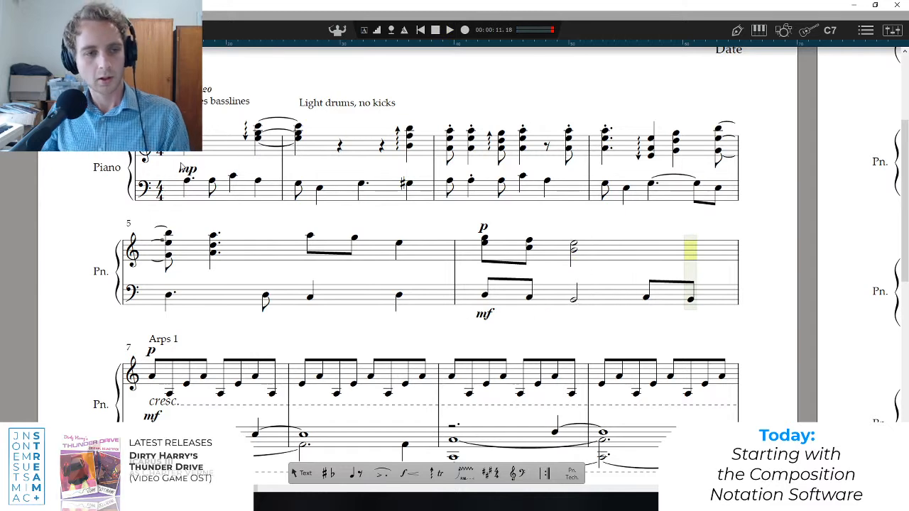
pyautogui.press('space')
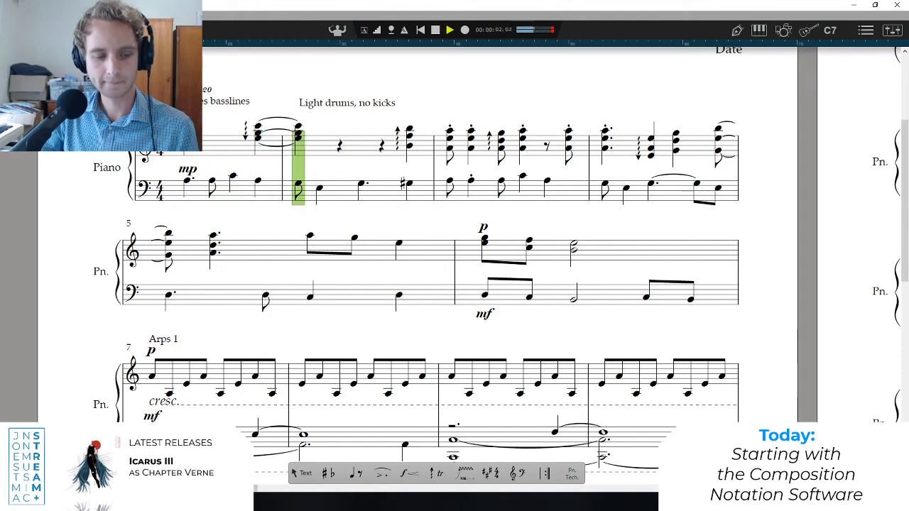
pyautogui.hotkey('alt', 'Tab')
pyautogui.hotkey('alt', 'Tab')
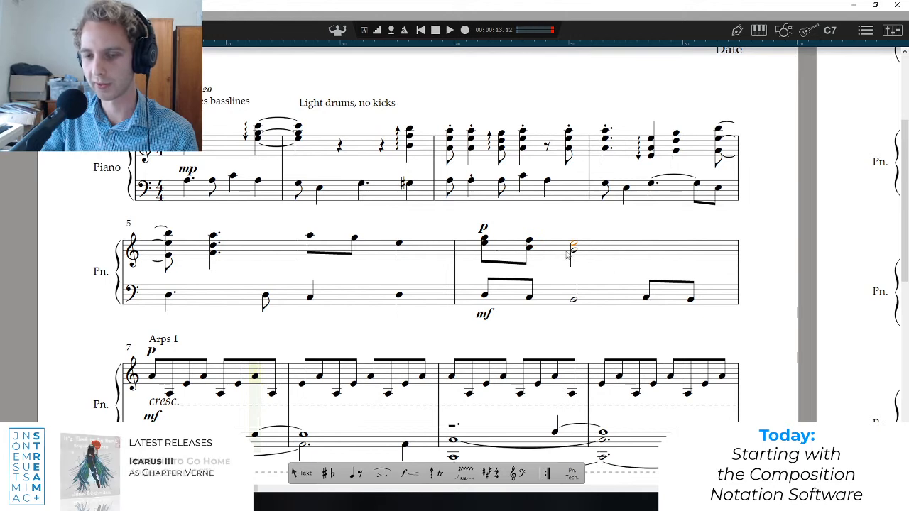
# Play from the start of bar 5 to hear its bass line against the treble.
pyautogui.click(398, 243)
pyautogui.click(354, 238)
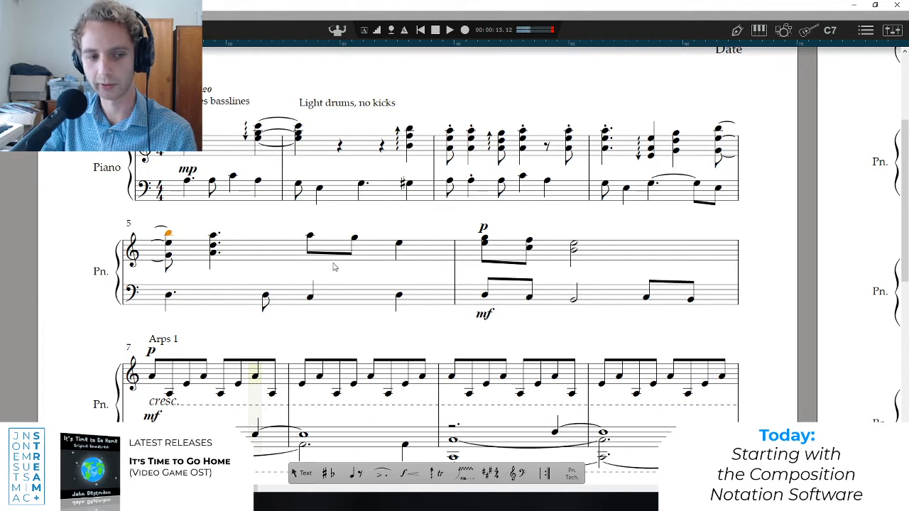
pyautogui.press('space')
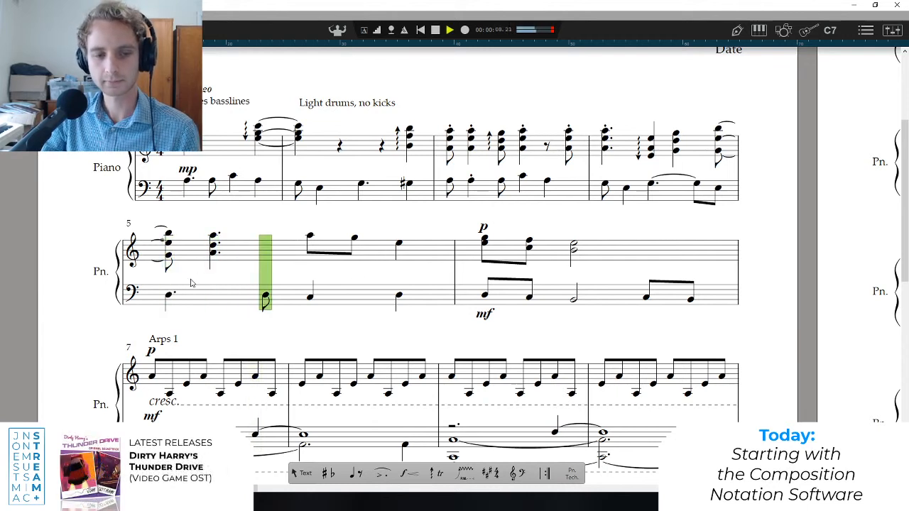
pyautogui.press('space')
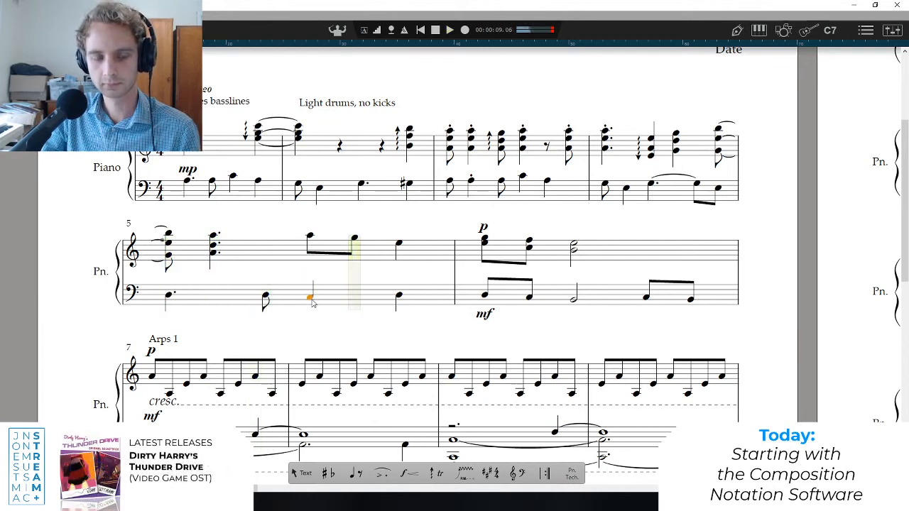
# Add A and B above the D of bar 5's second bass note, and play from the start of the bar.
pyautogui.click(266, 297)
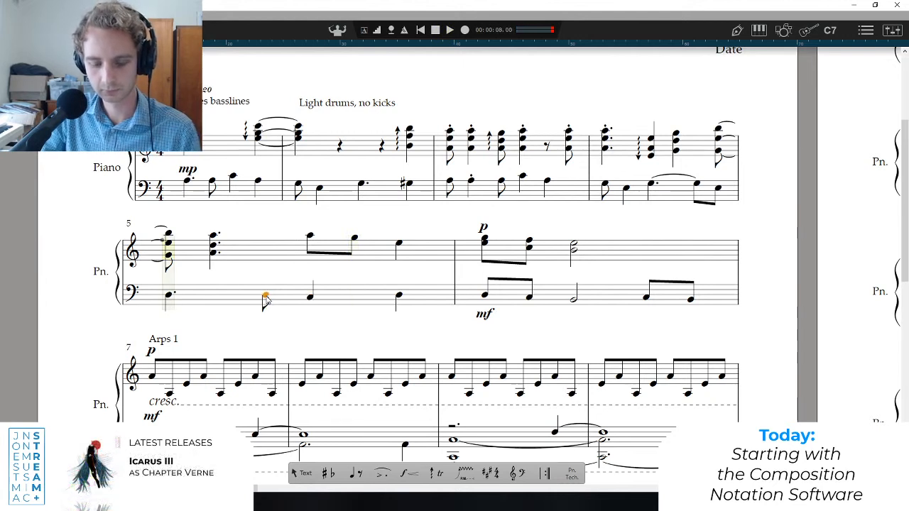
pyautogui.press('e')
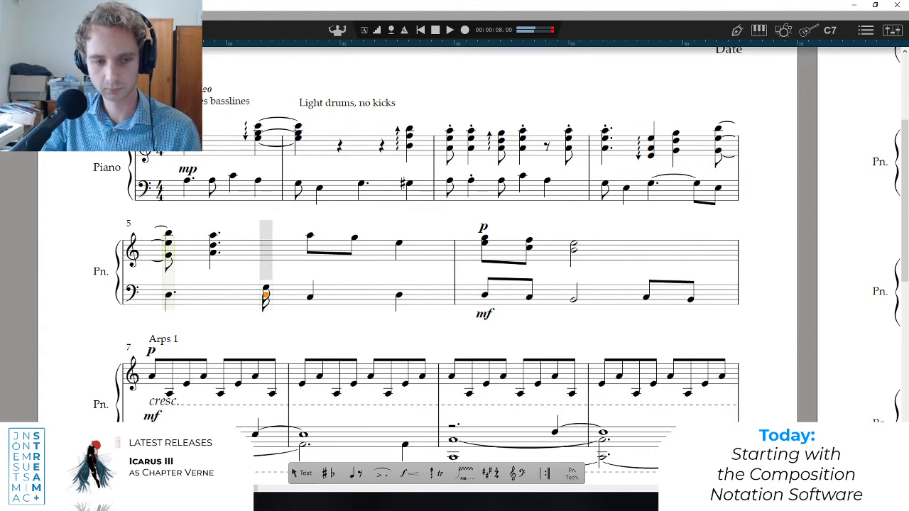
pyautogui.click(265, 286)
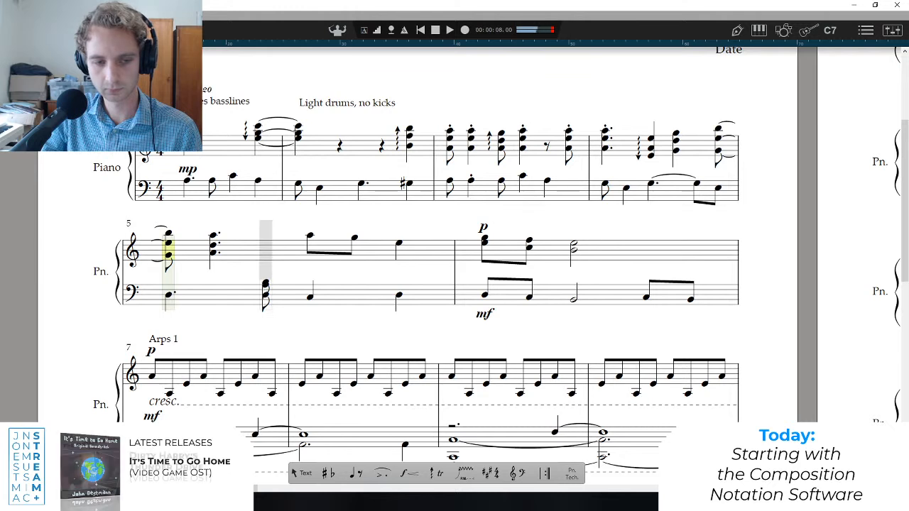
pyautogui.click(265, 281)
pyautogui.press('Escape')
pyautogui.click(253, 295)
pyautogui.press('space')
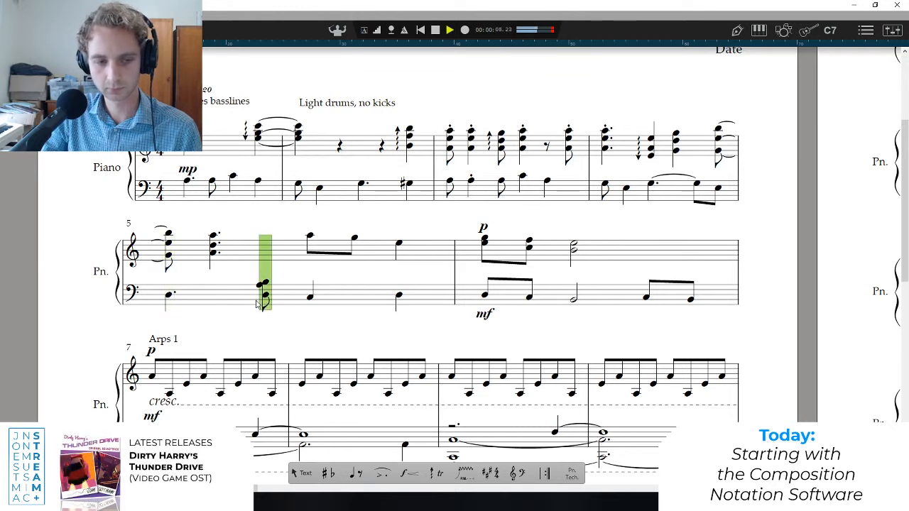
pyautogui.press('space')
pyautogui.click(170, 284)
pyautogui.press('space')
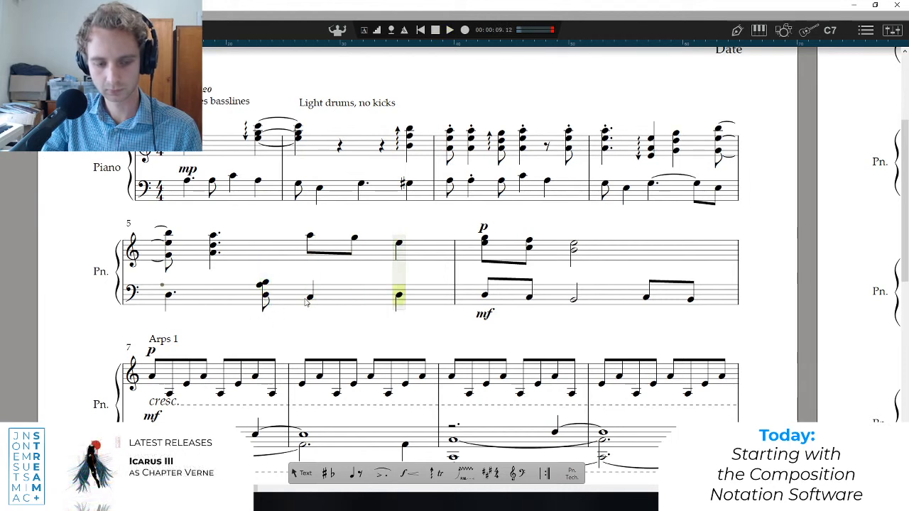
# Build bar 5's last two bass notes into chords of C, G, B and D, F, B, and play from bar 5.
pyautogui.click(309, 298)
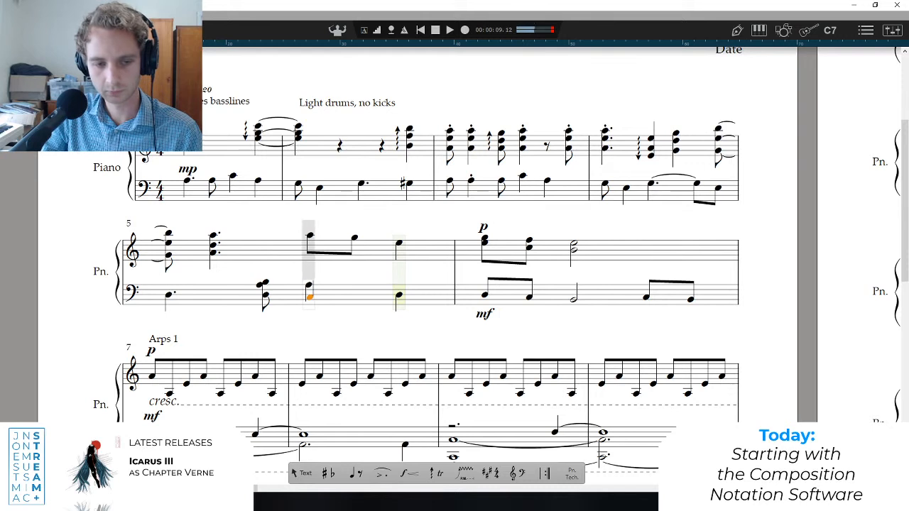
pyautogui.click(310, 297)
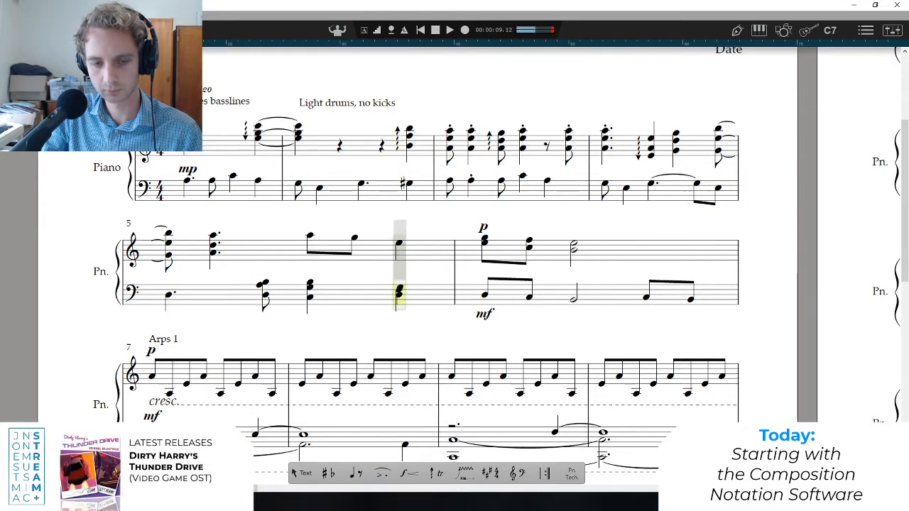
pyautogui.click(399, 282)
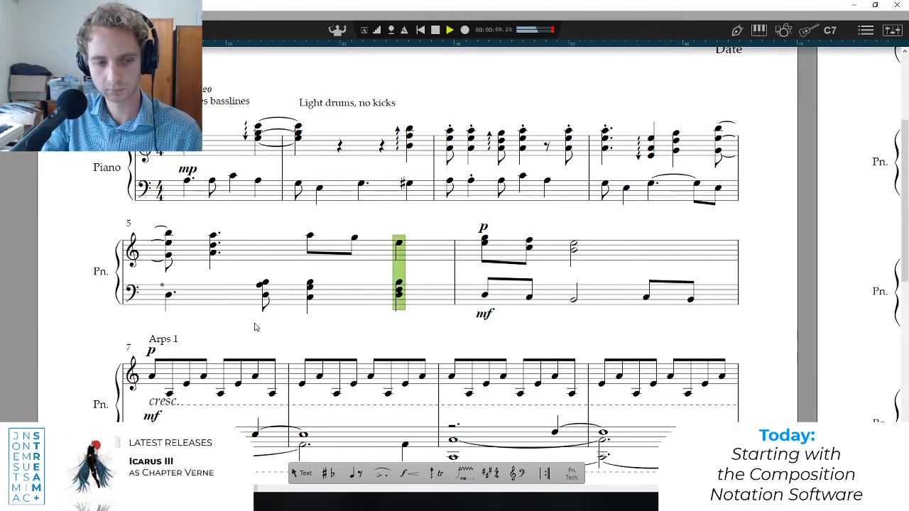
pyautogui.press('space')
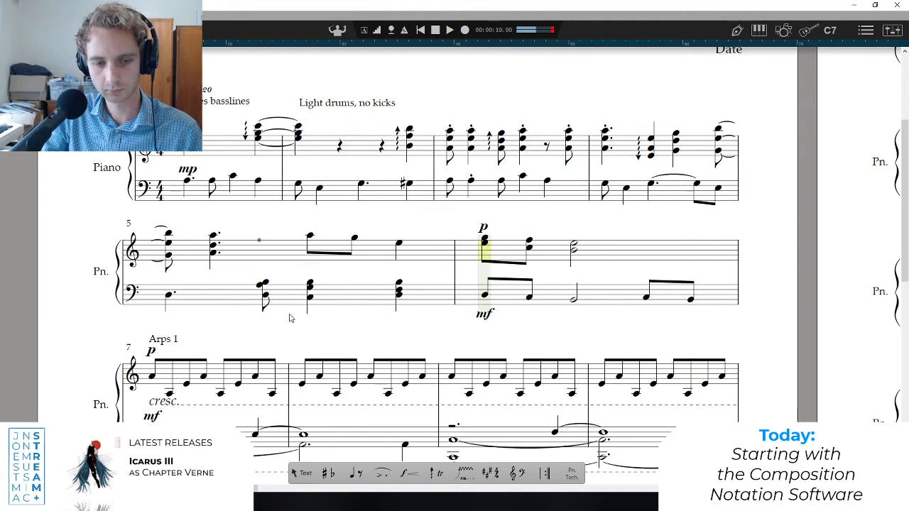
pyautogui.press('space')
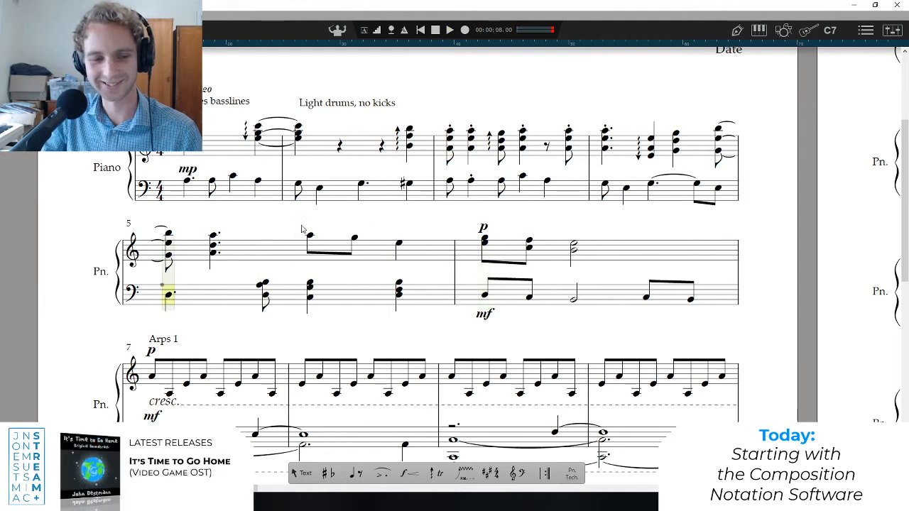
pyautogui.press('space')
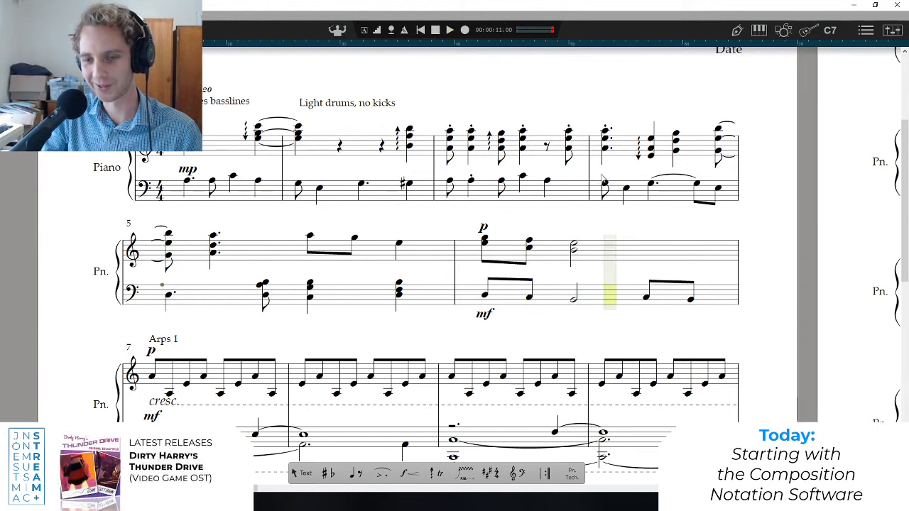
# Play from the start of bar 3 to hear the new bass chords in context.
pyautogui.click(602, 176)
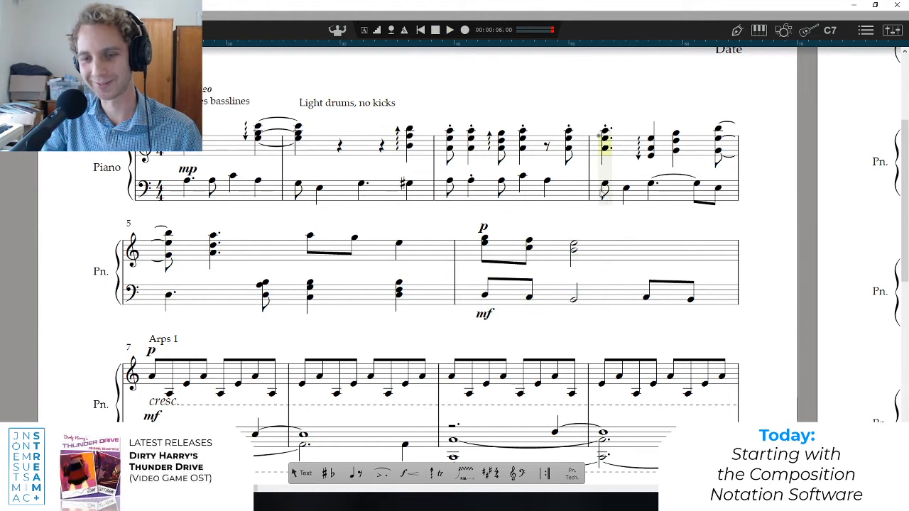
pyautogui.click(446, 174)
pyautogui.press('p')
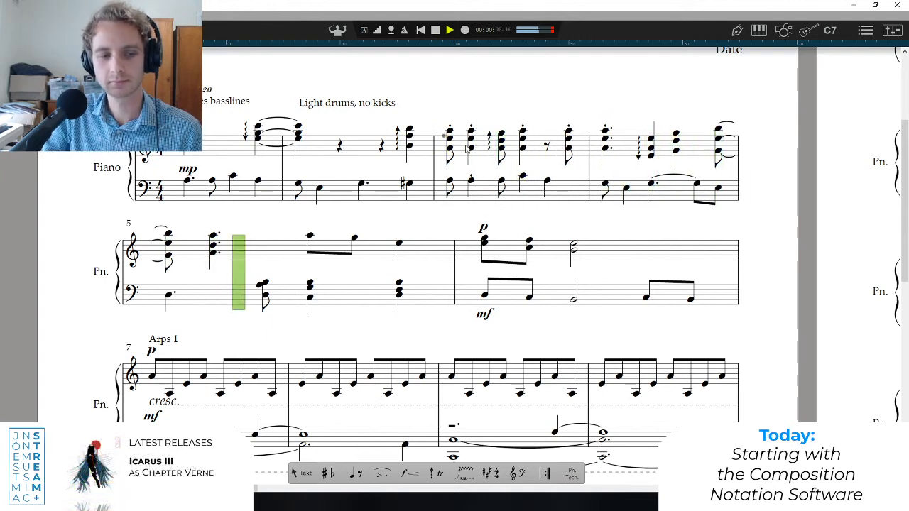
# Remove the upper B from bar 5's last two bass chords, and play from the start of bar 4.
pyautogui.press('space')
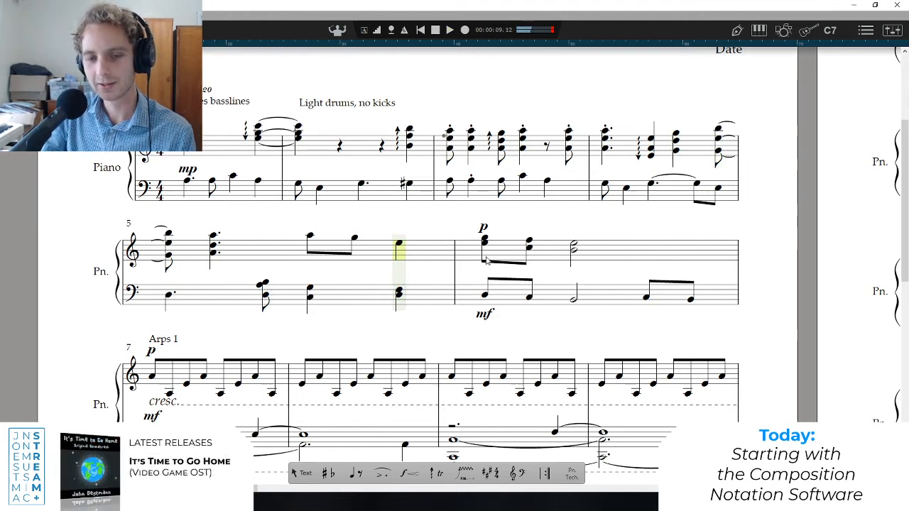
pyautogui.click(606, 159)
pyautogui.press('space')
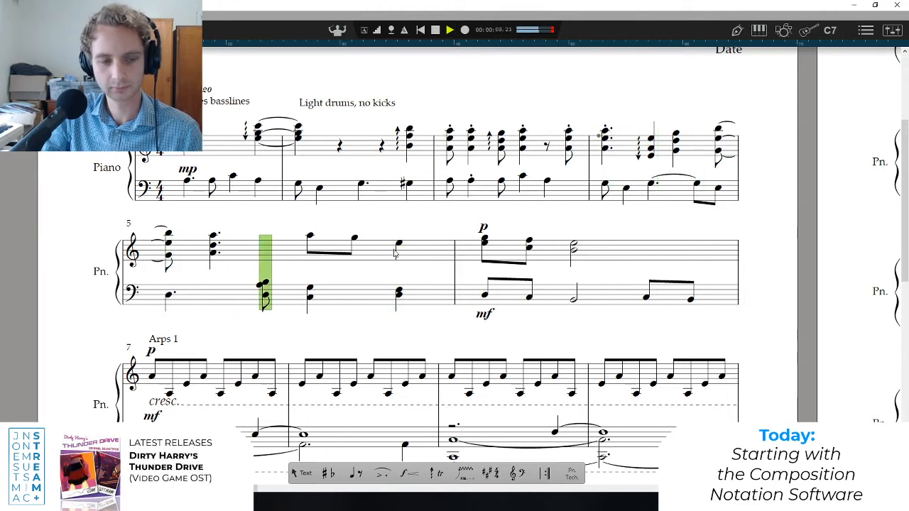
# Raise the F of bar 5's last bass chord to A, and play from the start of bar 5.
pyautogui.click(399, 296)
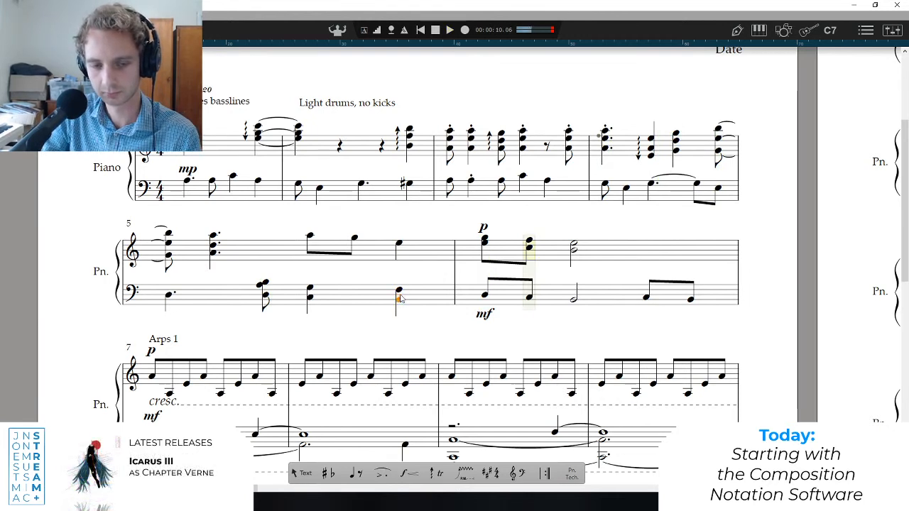
pyautogui.click(264, 286)
pyautogui.press('space')
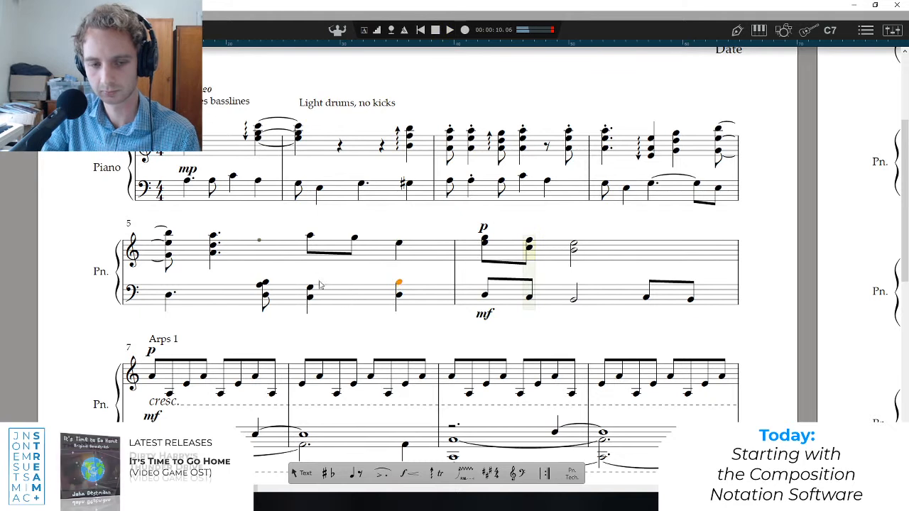
pyautogui.press('space')
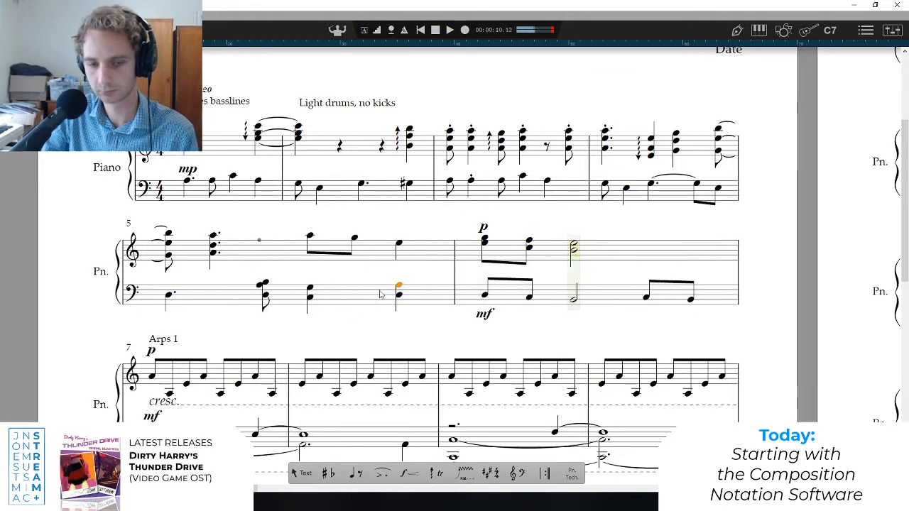
pyautogui.press('space')
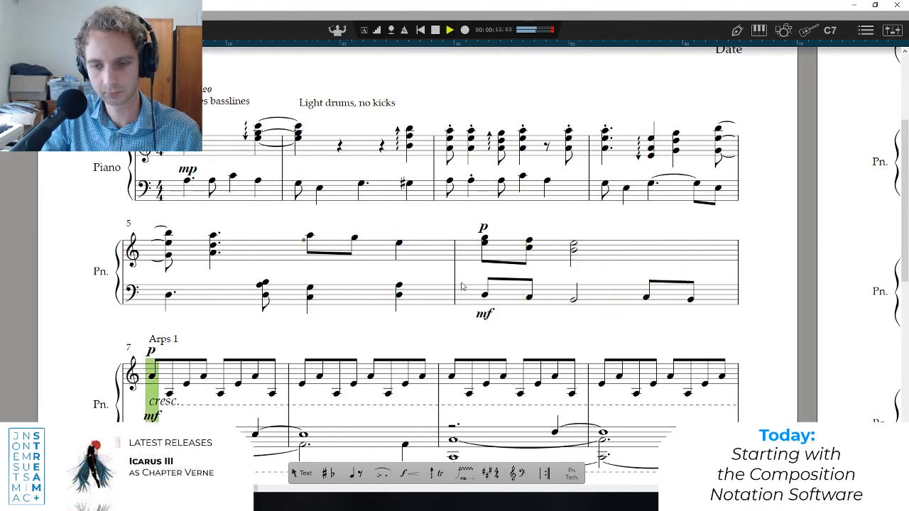
pyautogui.press('space')
pyautogui.click(172, 276)
pyautogui.press('space')
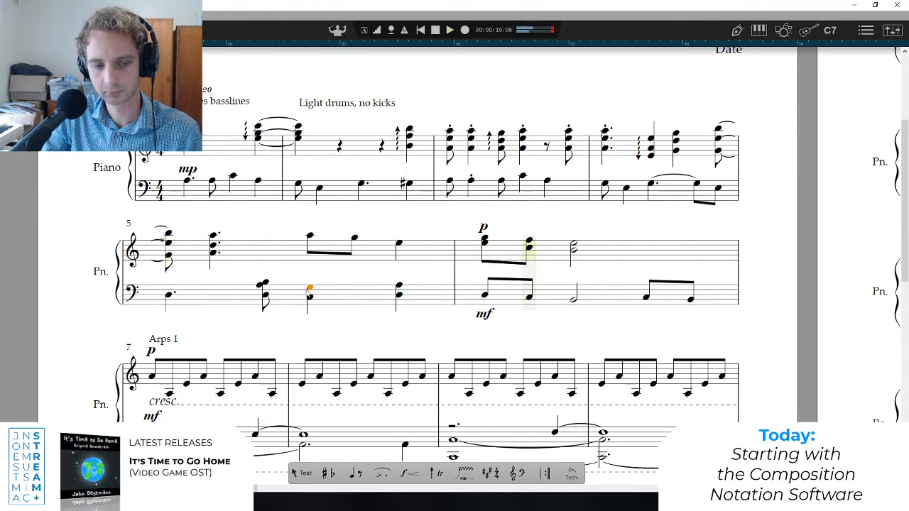
# Replace bar 5's last bass chord with a quarter-note copy of the D, A, B chord, and play from that earlier chord.
pyautogui.click(266, 296)
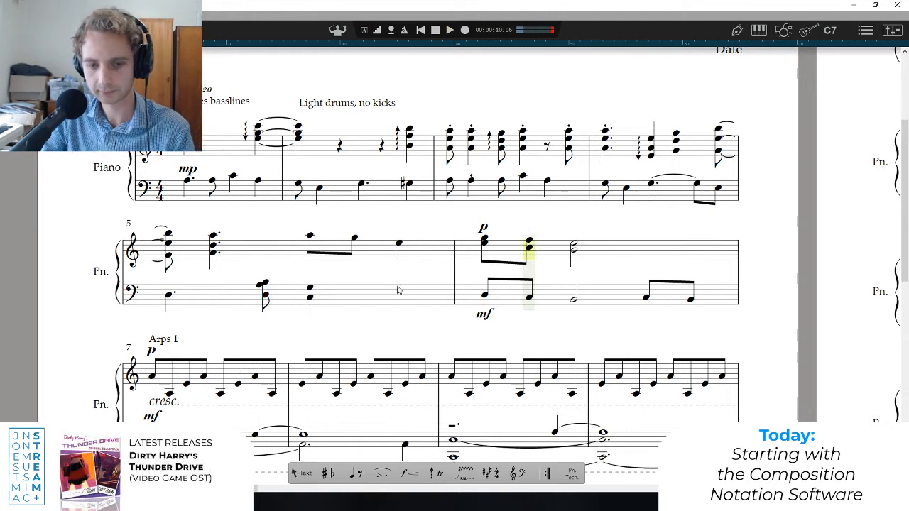
pyautogui.keyDown('alt'); pyautogui.click(398, 290); pyautogui.keyUp('alt')
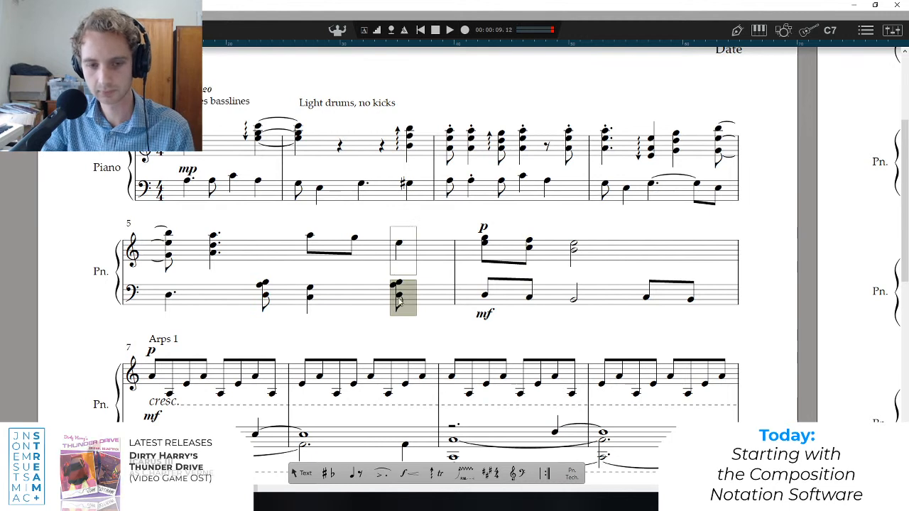
pyautogui.press('q')
pyautogui.click(399, 291)
pyautogui.hotkey('ctrl', 'z')
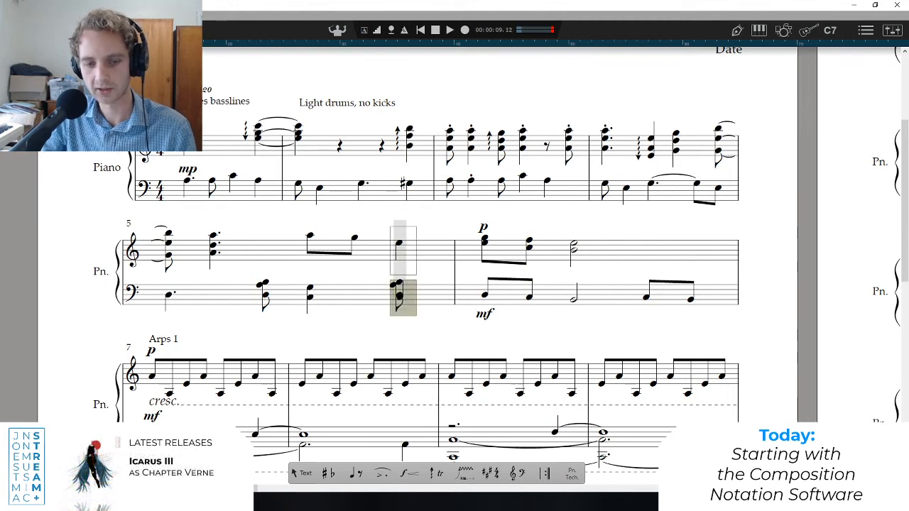
pyautogui.click(398, 294)
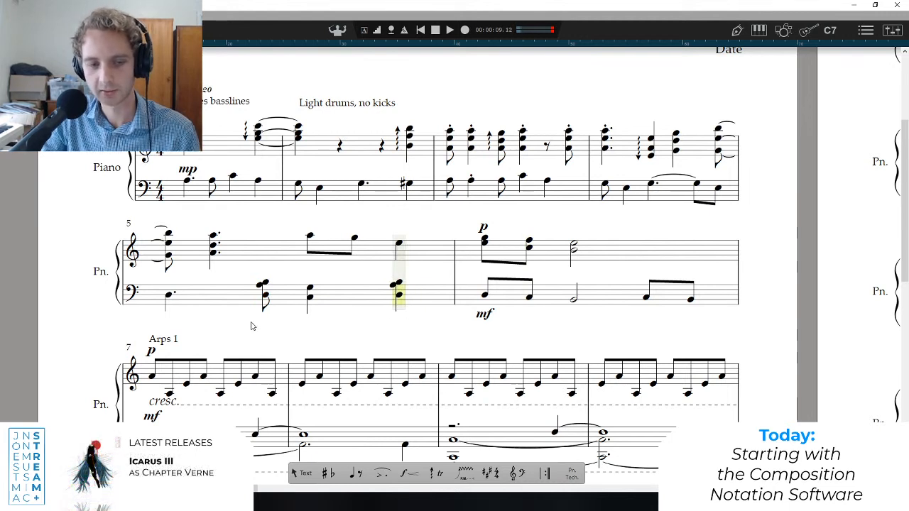
pyautogui.click(263, 294)
pyautogui.press('space')
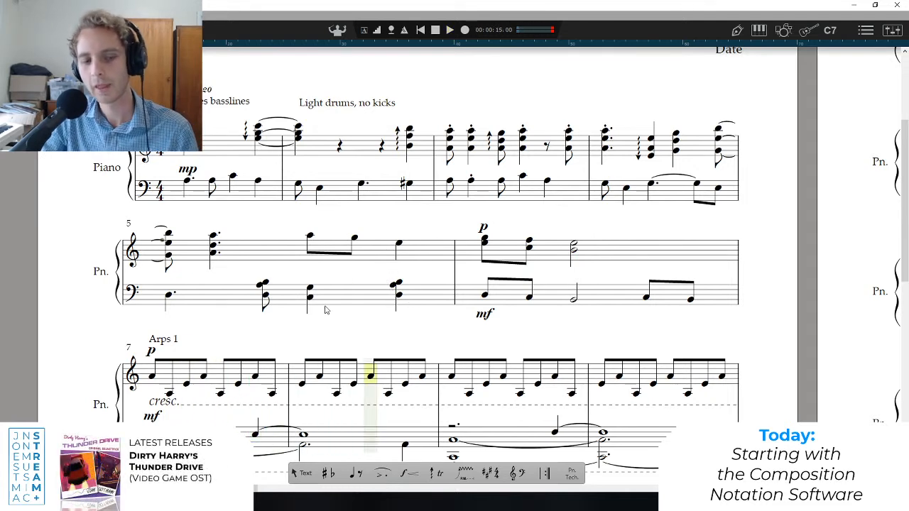
# Play from the start of bar 5 into the Arps 1 section to hear the revised bass chords.
pyautogui.scroll(-2, 252, 321)
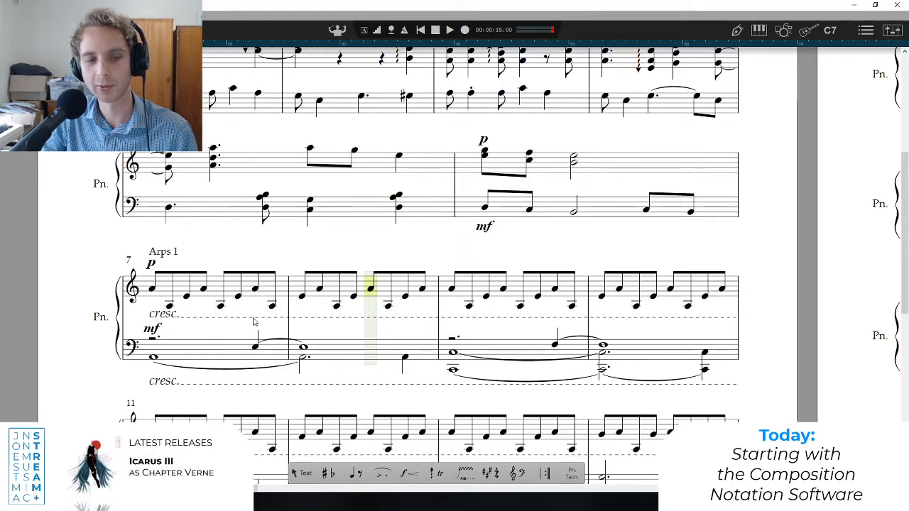
pyautogui.scroll(2, 252, 322)
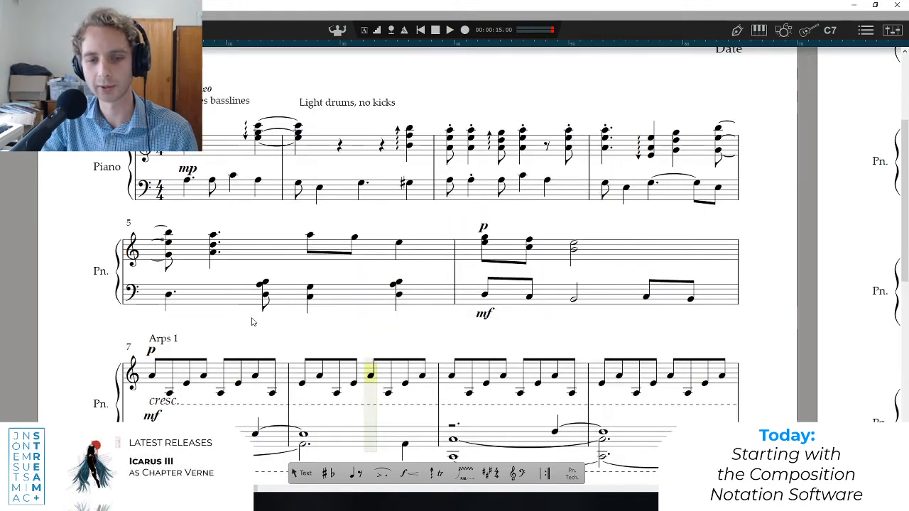
pyautogui.click(180, 161)
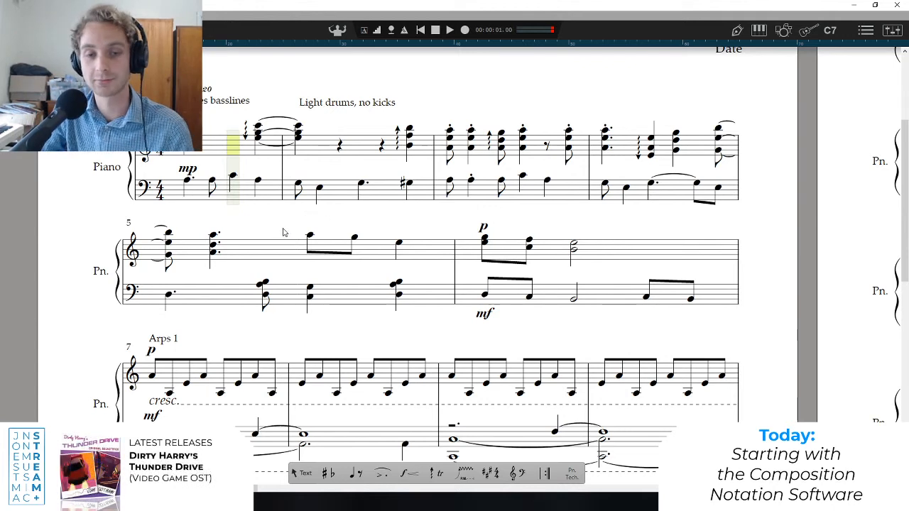
pyautogui.click(310, 237)
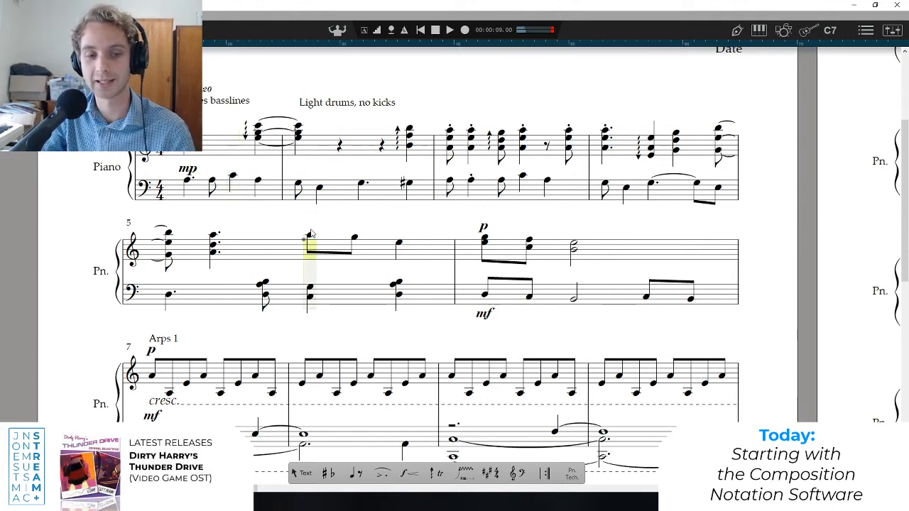
pyautogui.click(299, 167)
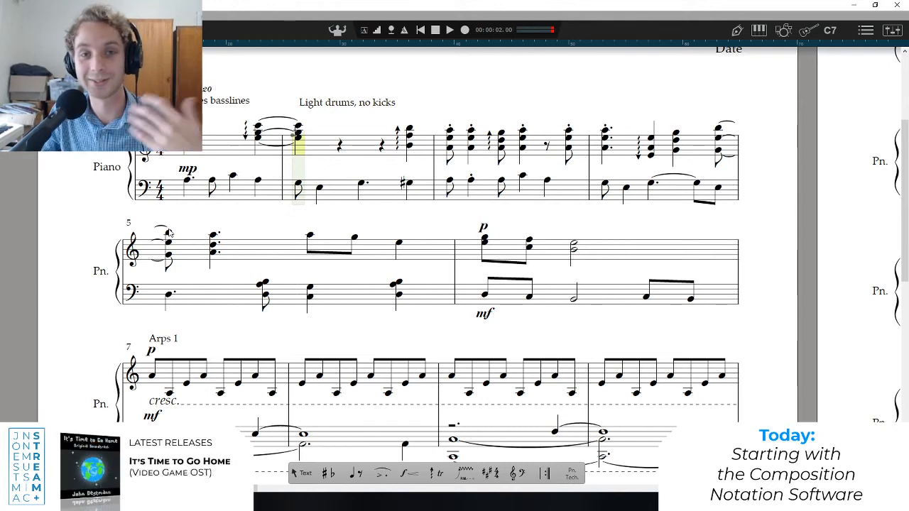
pyautogui.click(169, 270)
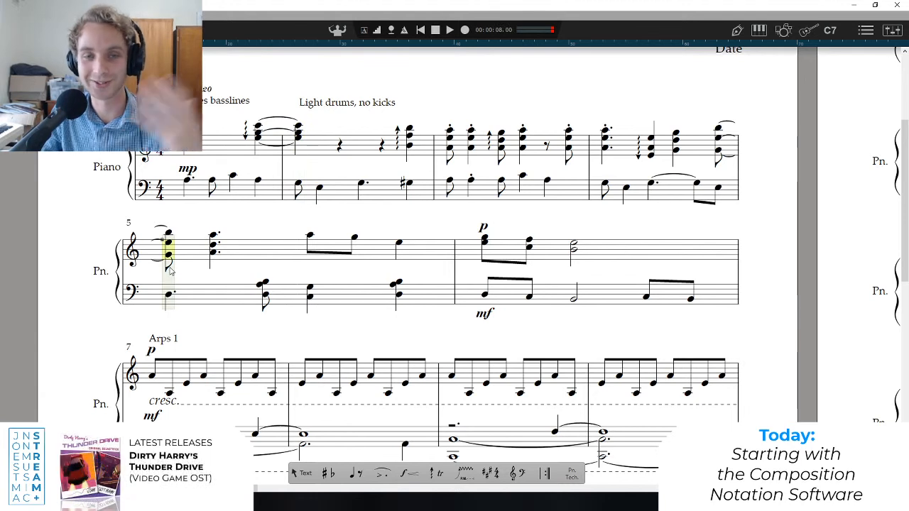
pyautogui.press('space')
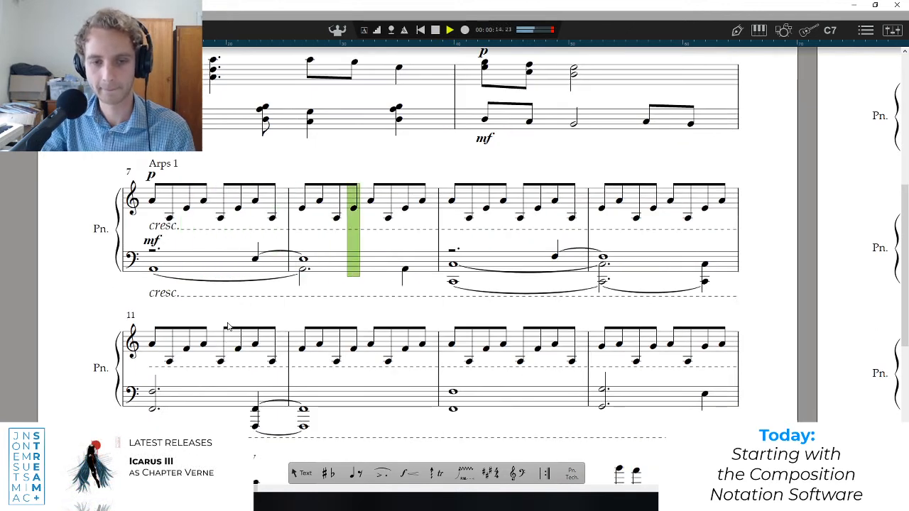
pyautogui.press('space')
# Go to the Verse at bar 39 and play its opening several times.
pyautogui.scroll(2, 338, 236)
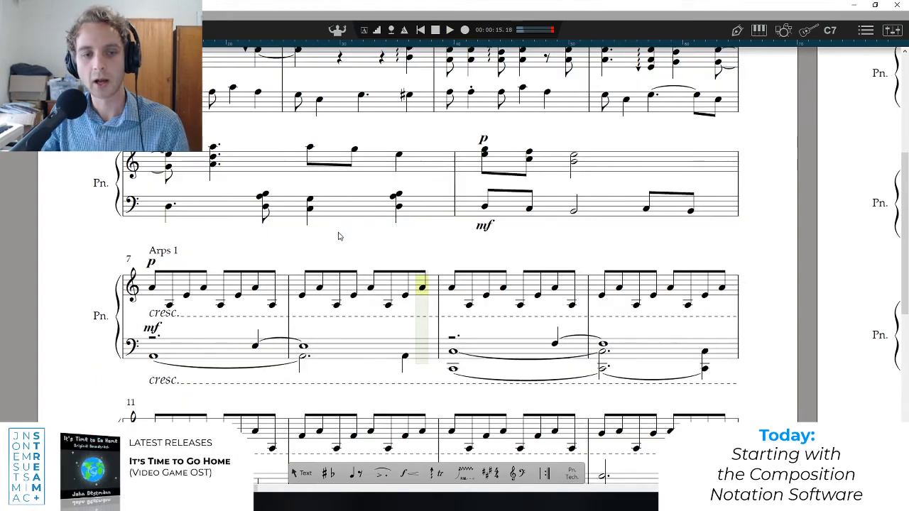
pyautogui.scroll(-6, 398, 253)
pyautogui.keyDown('ctrl'); pyautogui.scroll(-3, 383, 266); pyautogui.keyUp('ctrl')
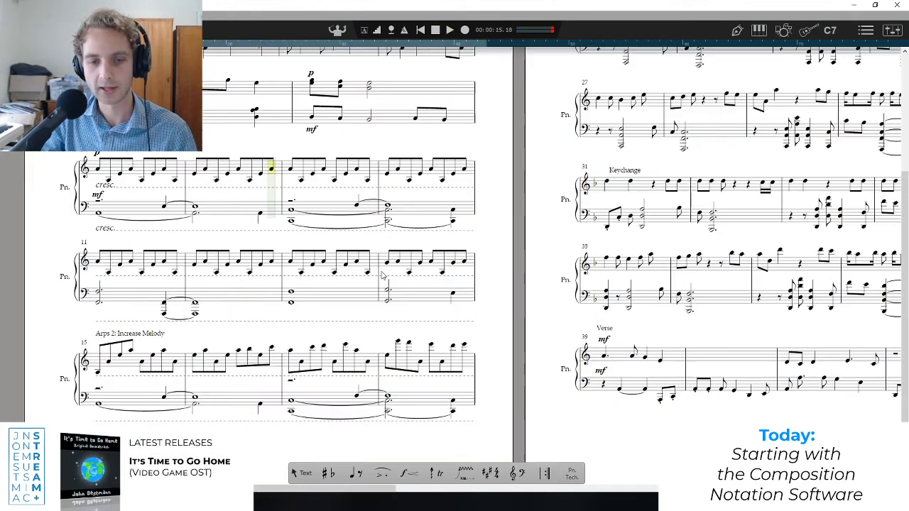
pyautogui.keyDown('ctrl'); pyautogui.scroll(-2, 367, 277); pyautogui.keyUp('ctrl')
pyautogui.keyDown('ctrl'); pyautogui.scroll(6, 376, 355); pyautogui.keyUp('ctrl')
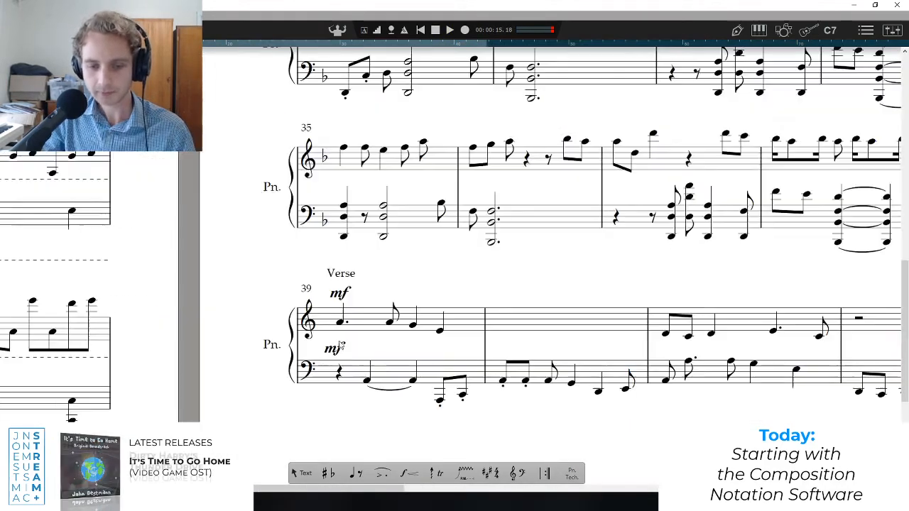
pyautogui.scroll(2, 395, 331)
pyautogui.keyDown('ctrl'); pyautogui.scroll(1, 395, 288); pyautogui.keyUp('ctrl')
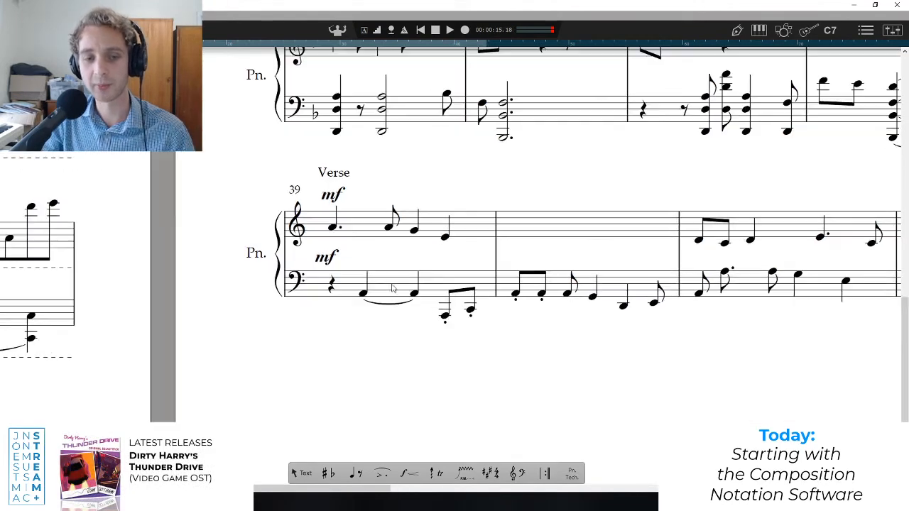
pyautogui.click(331, 241)
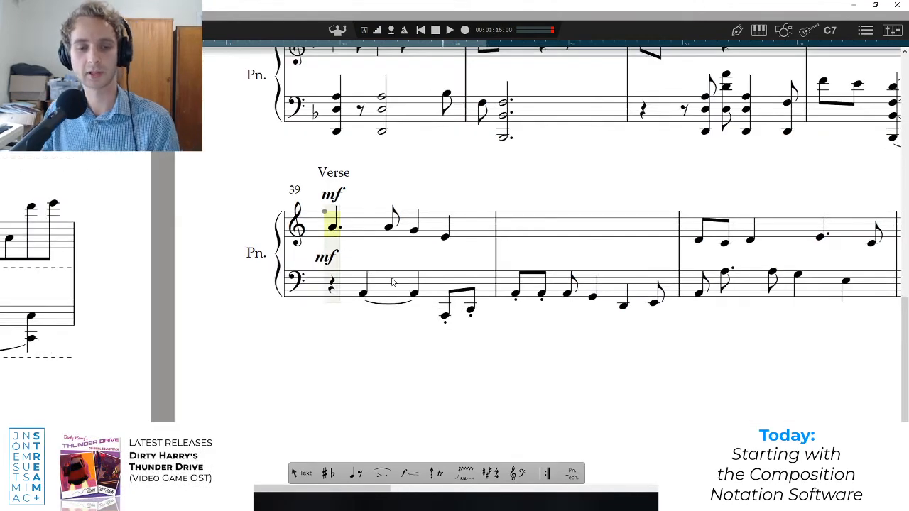
pyautogui.scroll(2, 392, 282)
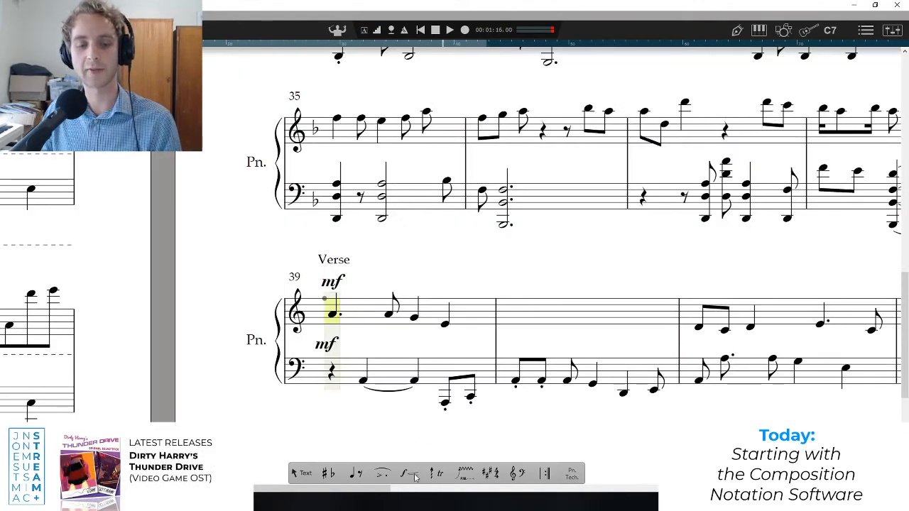
pyautogui.keyDown('ctrl'); pyautogui.scroll(-1, 310, 414); pyautogui.keyUp('ctrl')
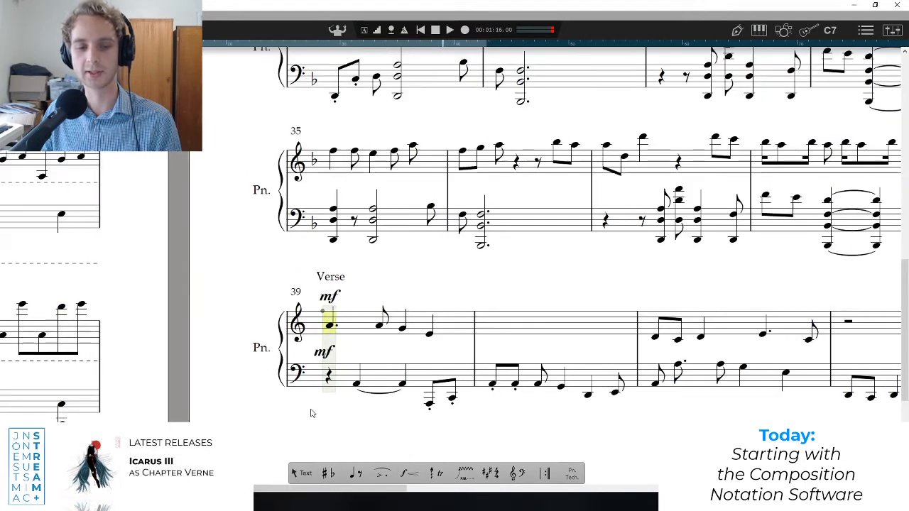
pyautogui.keyDown('ctrl'); pyautogui.scroll(-2, 361, 421); pyautogui.keyUp('ctrl')
pyautogui.scroll(2, 373, 408)
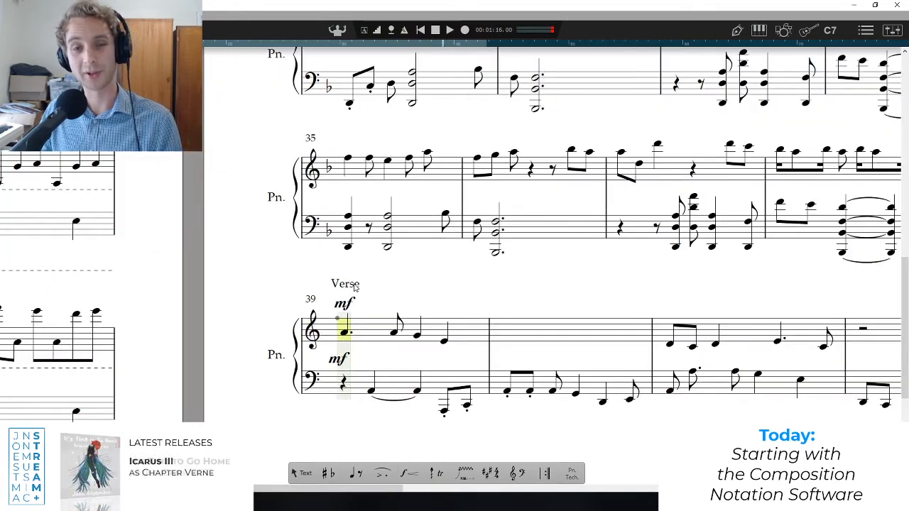
pyautogui.press('space')
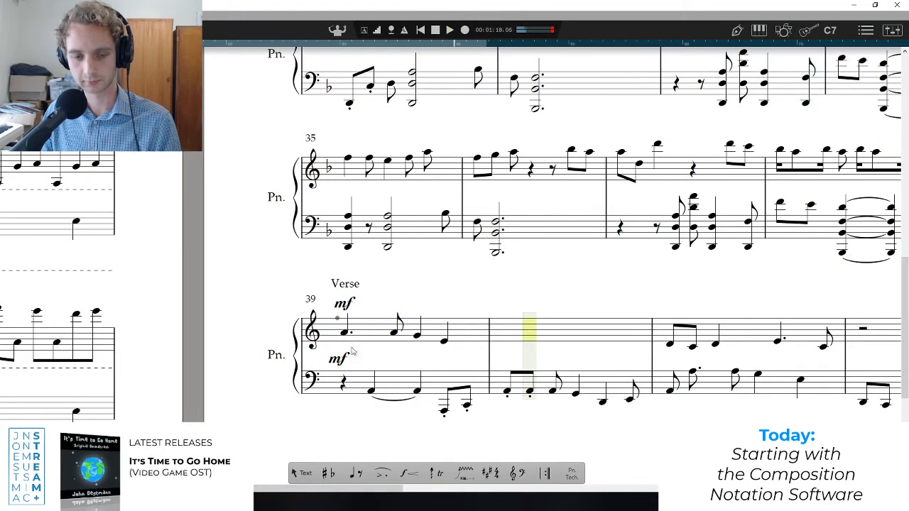
pyautogui.press('space')
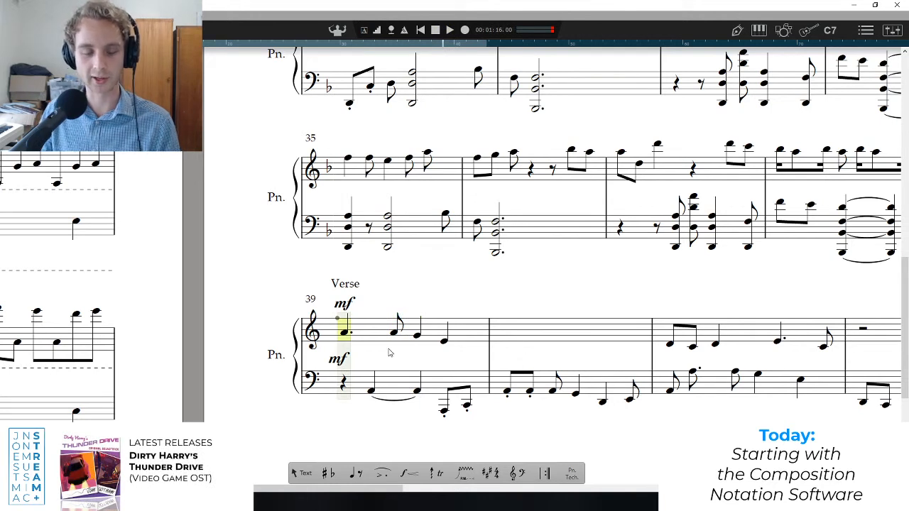
pyautogui.press('space')
pyautogui.press('space')
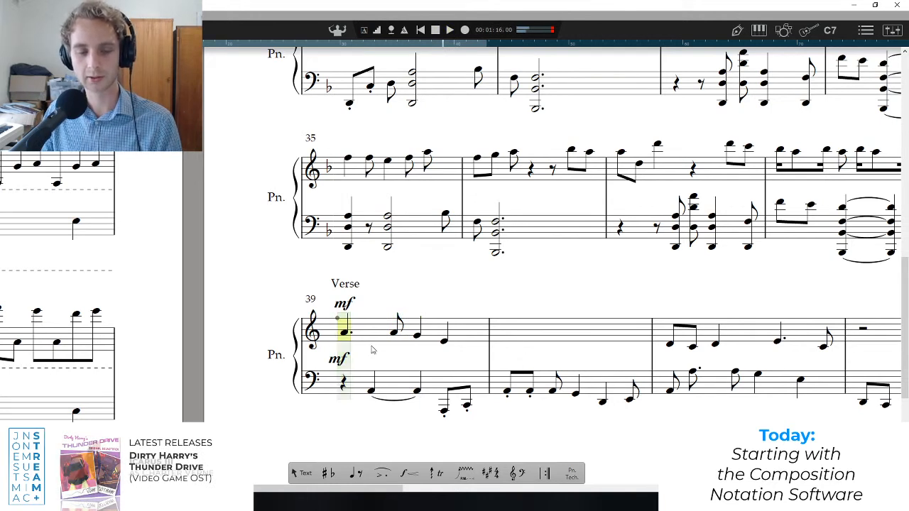
pyautogui.press('space')
pyautogui.press('space')
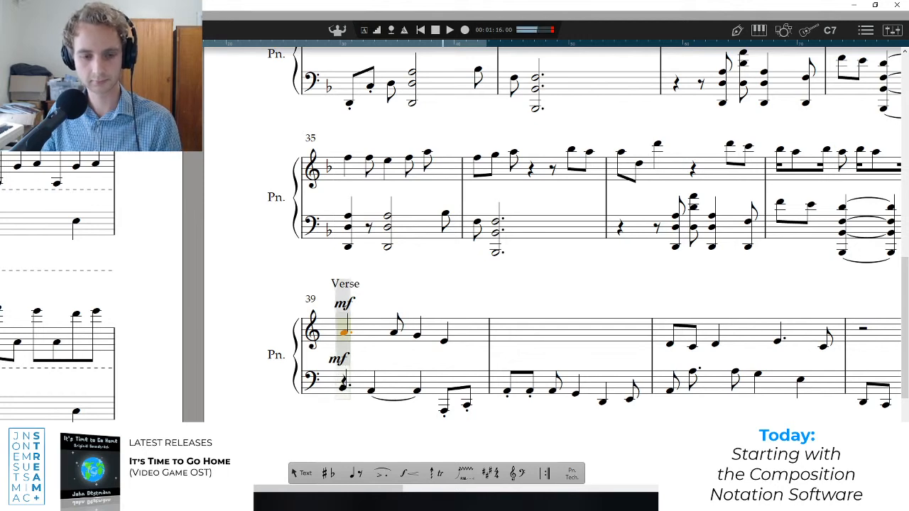
# Replace the opening bass rest of bar 39 with a dotted-quarter low A, and play the passage.
pyautogui.hotkey('ctrl', 'z')
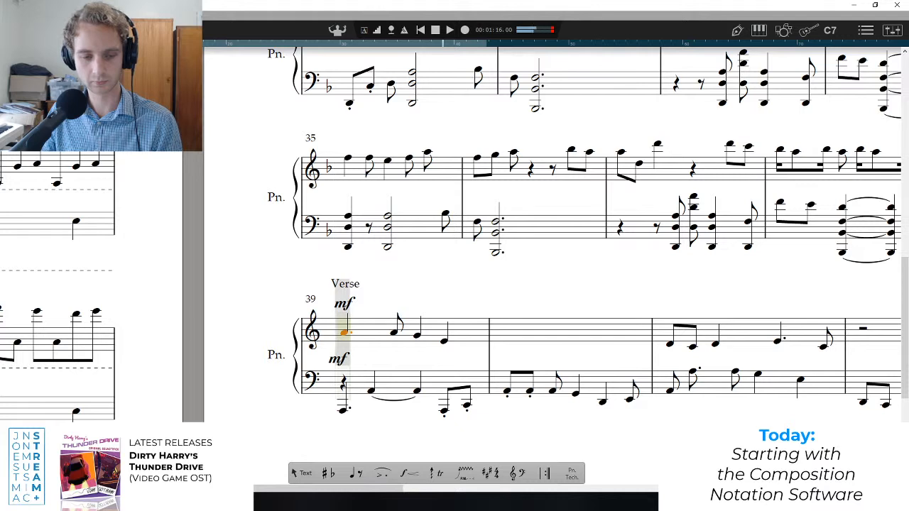
pyautogui.click(343, 410)
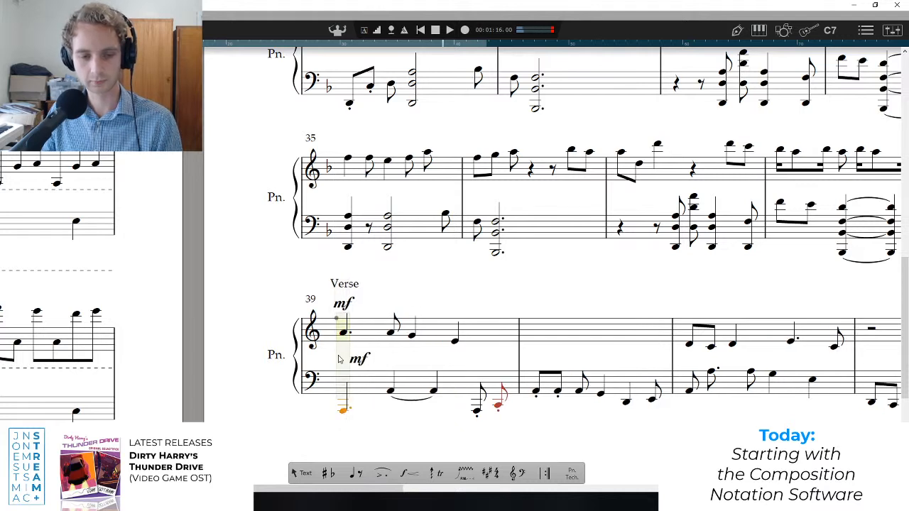
pyautogui.press('space')
pyautogui.press('space')
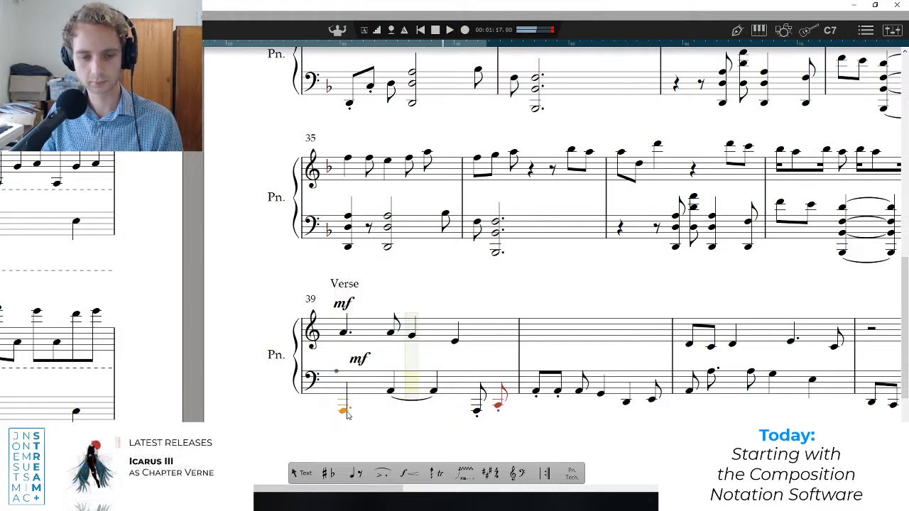
# Add a p dynamic beneath the low A that opens bar 39's bass.
pyautogui.click(409, 365)
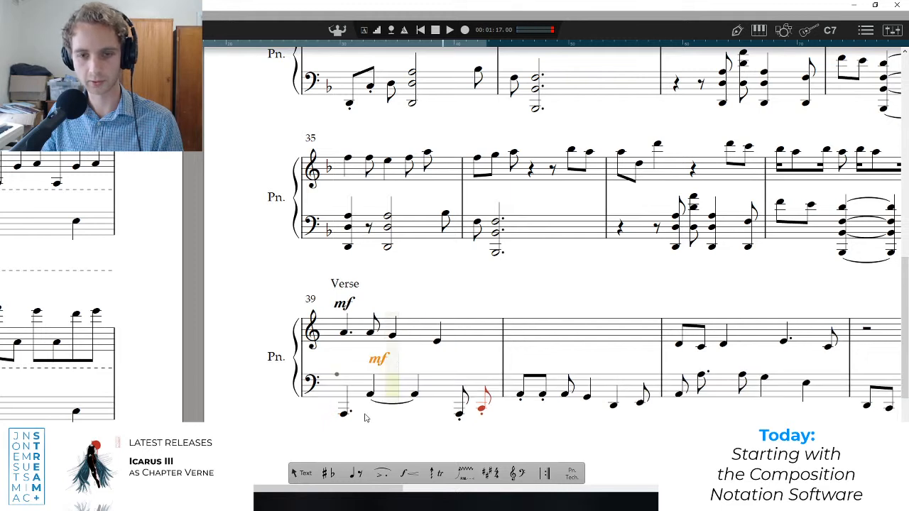
pyautogui.moveTo(442, 475)
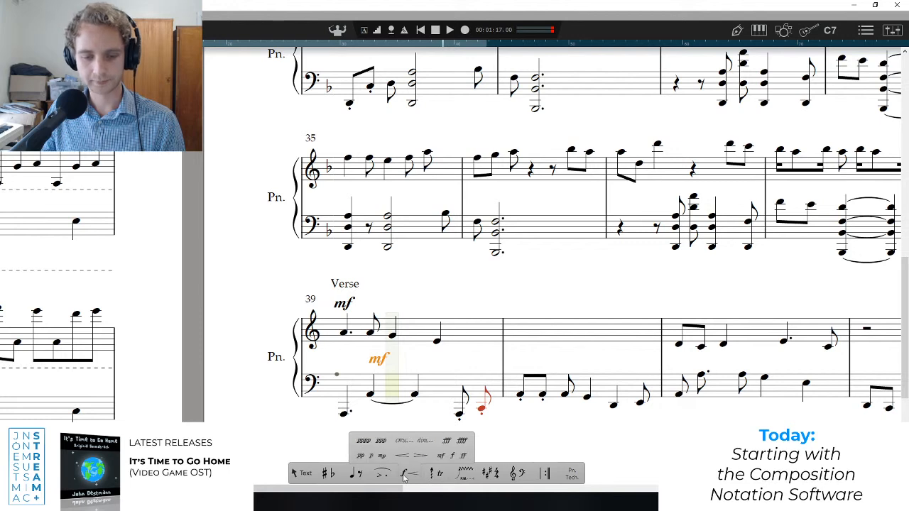
pyautogui.moveTo(379, 475)
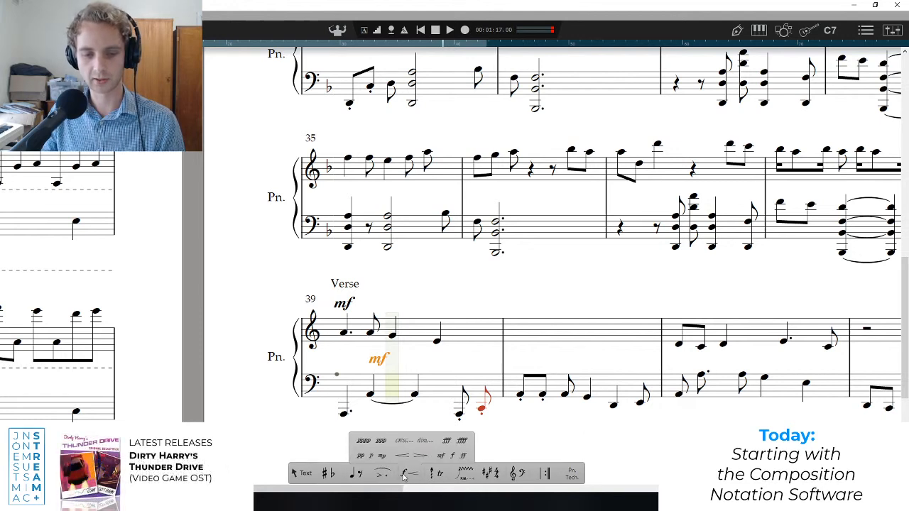
pyautogui.click(381, 455)
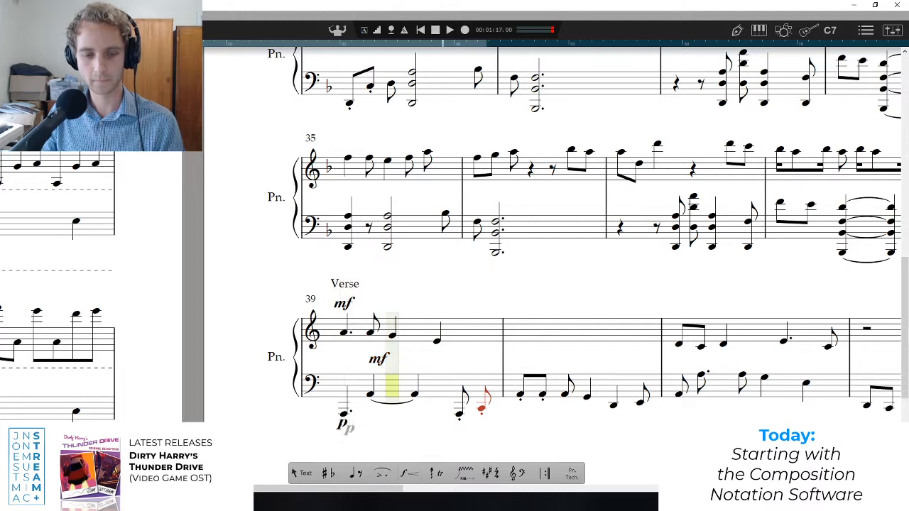
# Place the p dynamic above the bass staff over bar 39's opening low A, and play the passage.
pyautogui.click(342, 369)
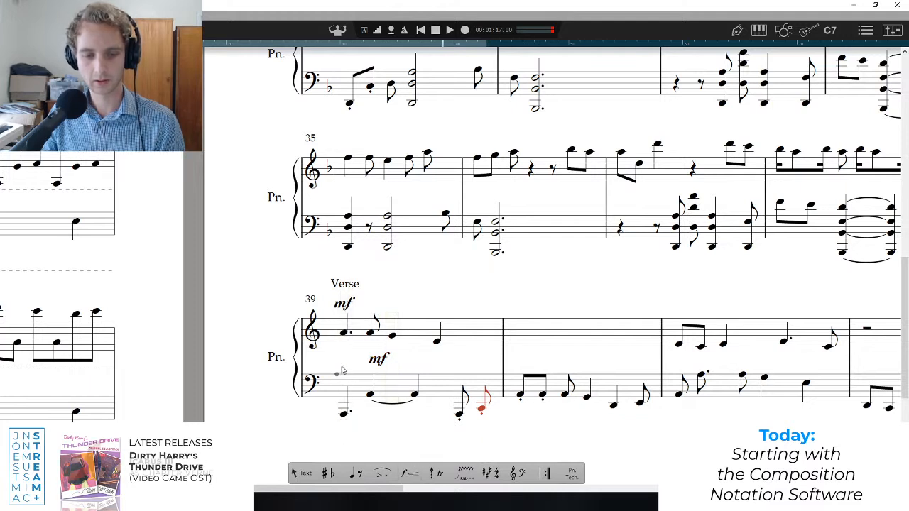
pyautogui.press('space')
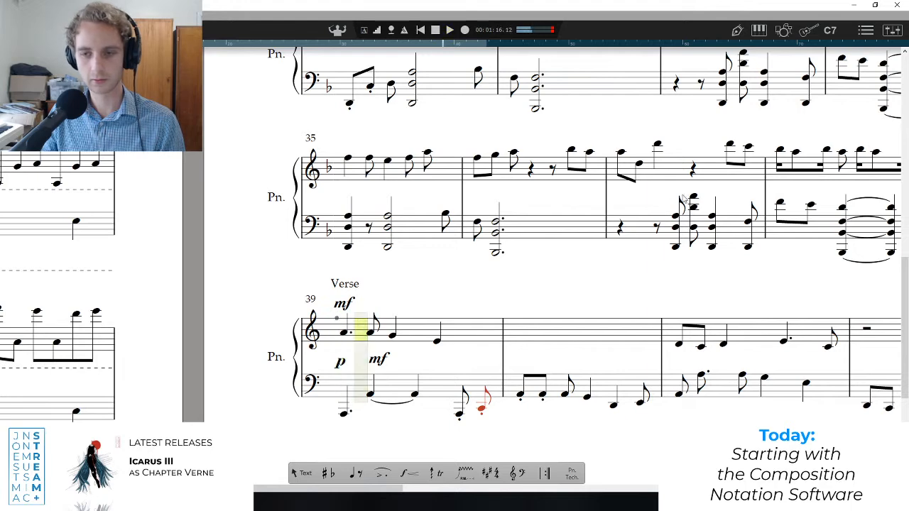
pyautogui.press('space')
# Try to put the p dynamic beneath bar 39's opening low A, and undo that change.
pyautogui.click(341, 426)
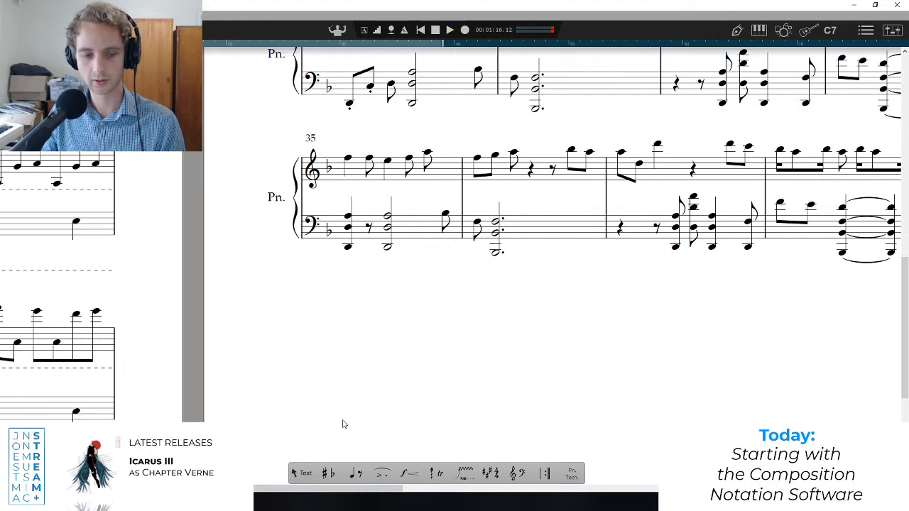
pyautogui.scroll(-10, 401, 341)
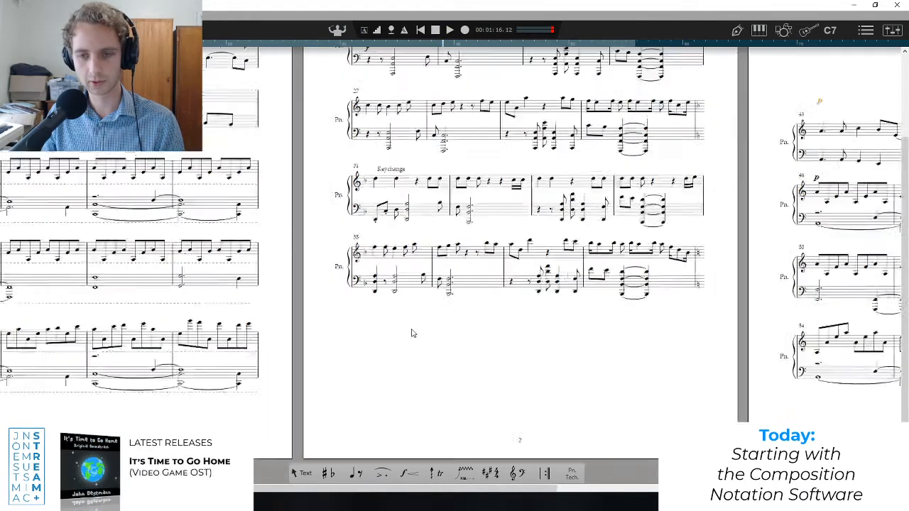
pyautogui.scroll(6, 209, 199)
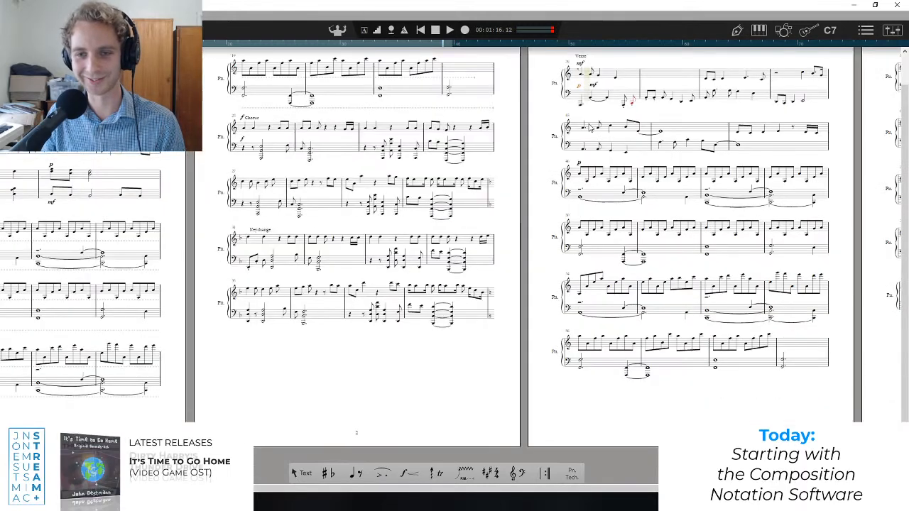
pyautogui.press('Delete')
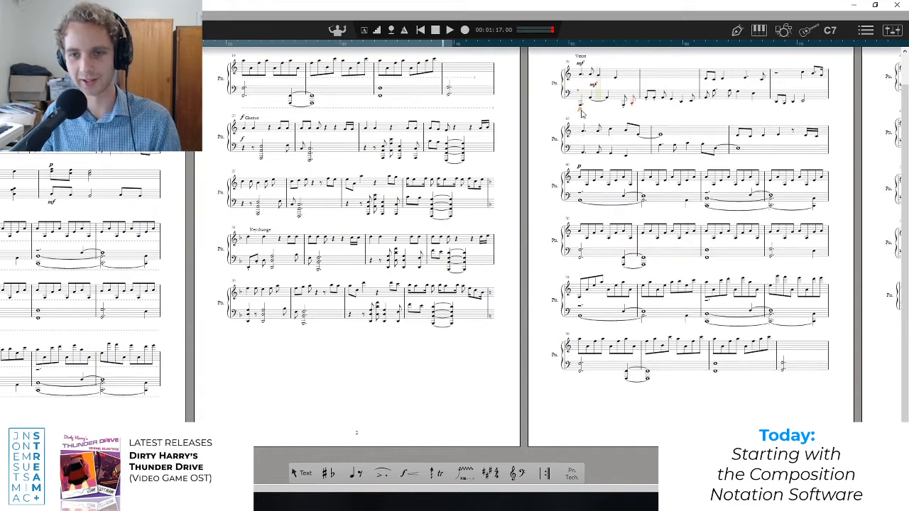
pyautogui.hotkey('ctrl', 'z')
# Shorten the low A that opens bar 39's bass from a dotted to a plain quarter note.
pyautogui.scroll(3, 580, 91)
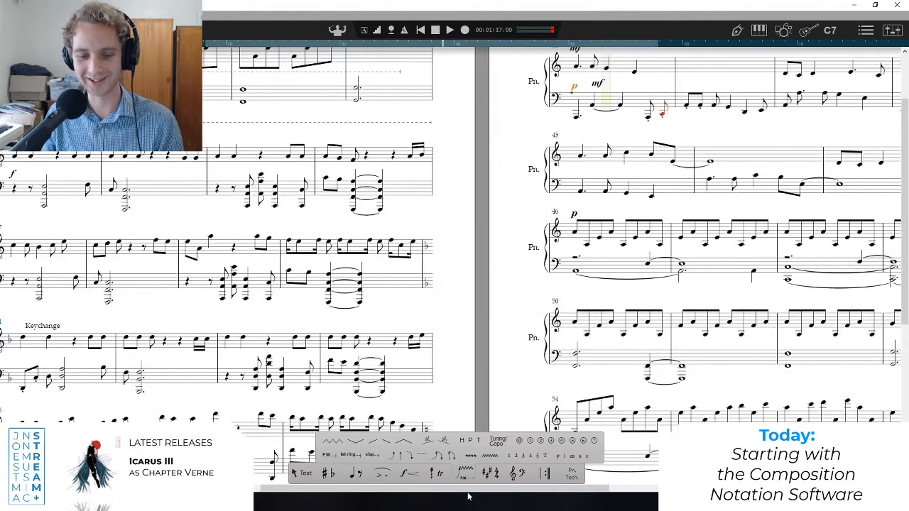
pyautogui.moveTo(480, 488); pyautogui.dragTo(540, 486)
pyautogui.scroll(2, 405, 184)
pyautogui.scroll(3, 430, 174)
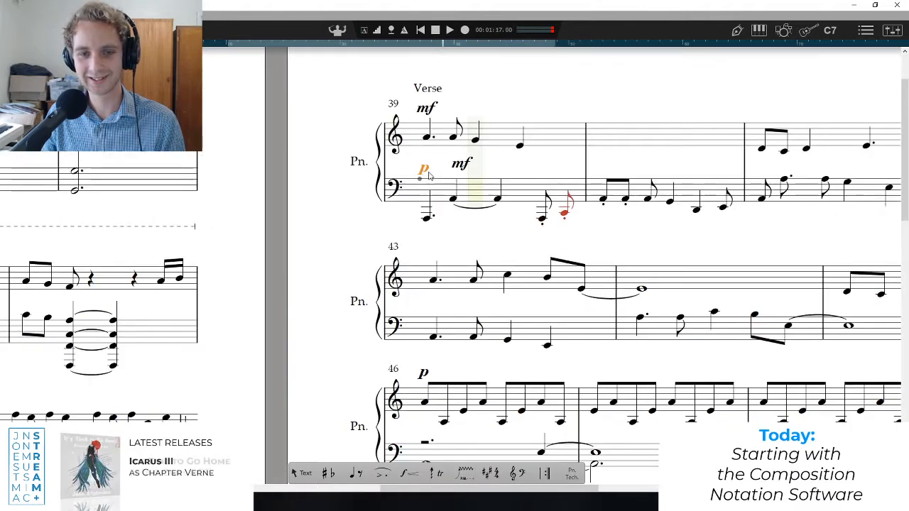
pyautogui.click(428, 229)
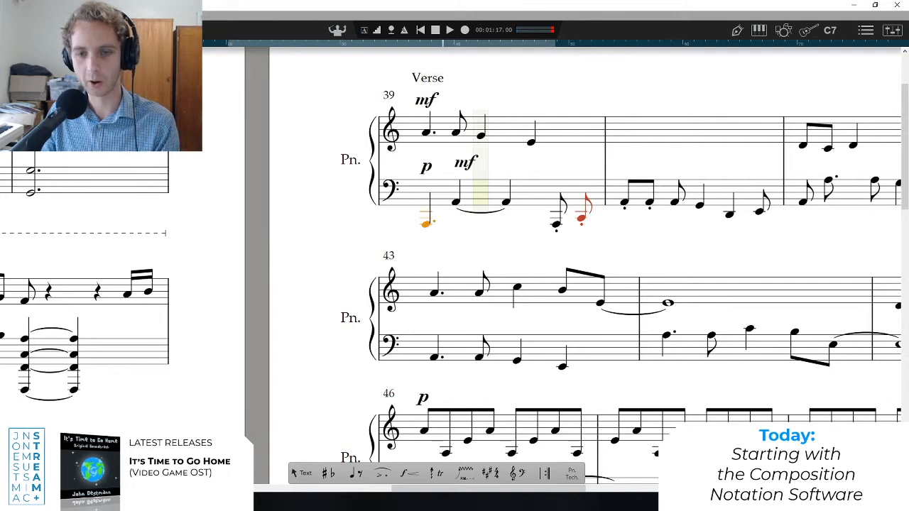
pyautogui.scroll(-3, 428, 225)
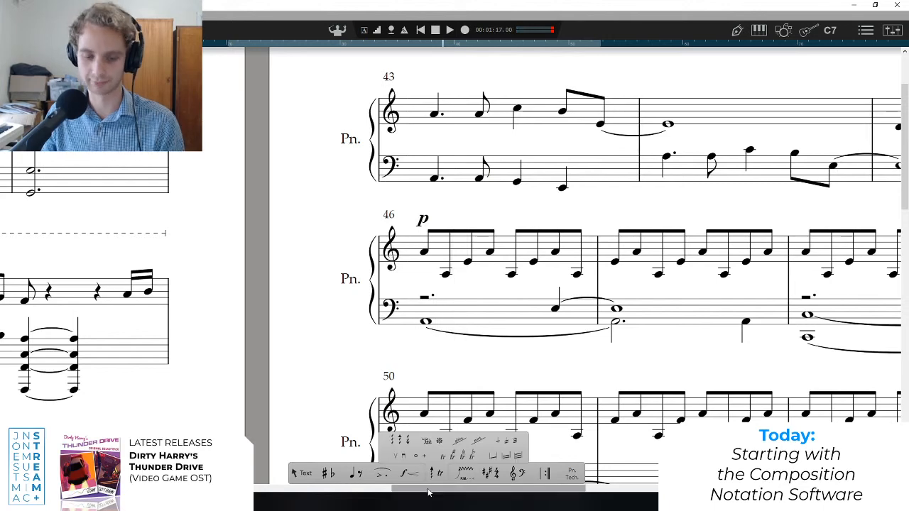
pyautogui.moveTo(429, 488); pyautogui.dragTo(221, 488)
pyautogui.scroll(-3, 408, 347)
pyautogui.scroll(-5, 409, 349)
pyautogui.scroll(4, 410, 348)
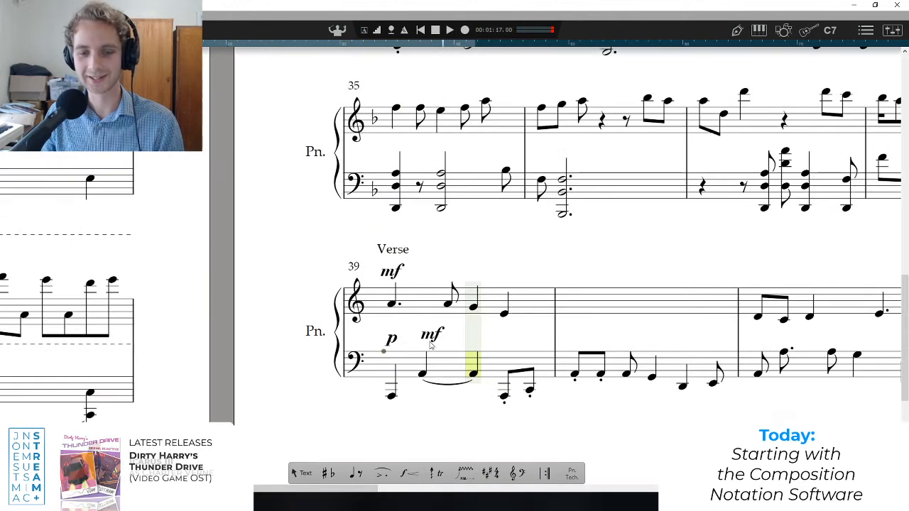
pyautogui.scroll(-1, 397, 369)
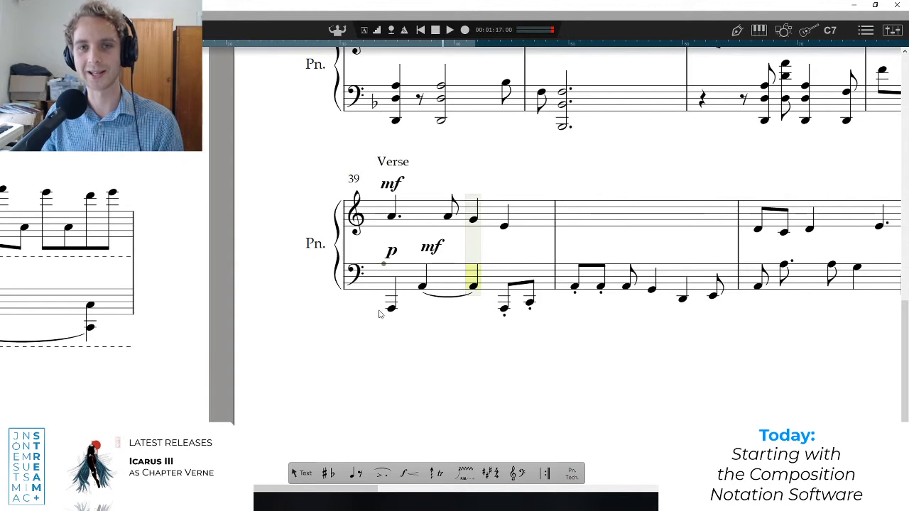
# Play the opening of bar 39, and move the bass mf dynamic to the pair of staccato eighths ending the bar.
pyautogui.click(387, 239)
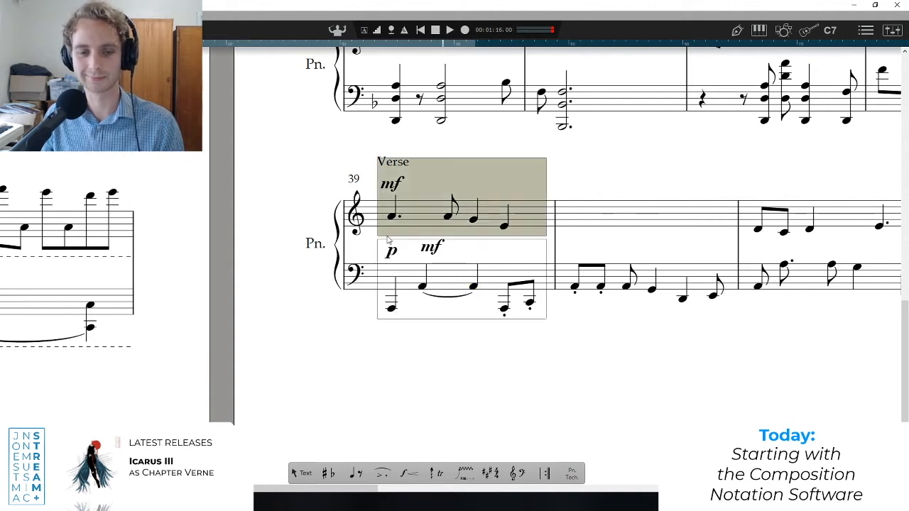
pyautogui.click(389, 276)
pyautogui.press('space')
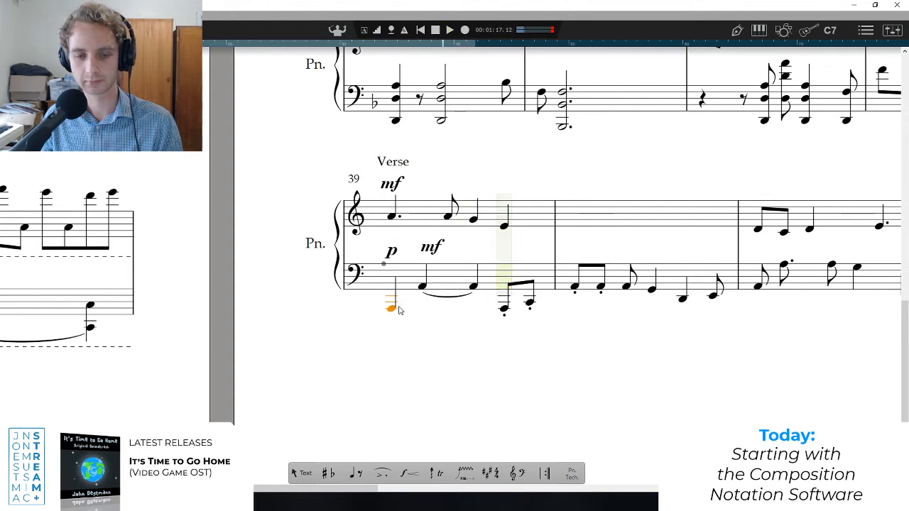
pyautogui.press('space')
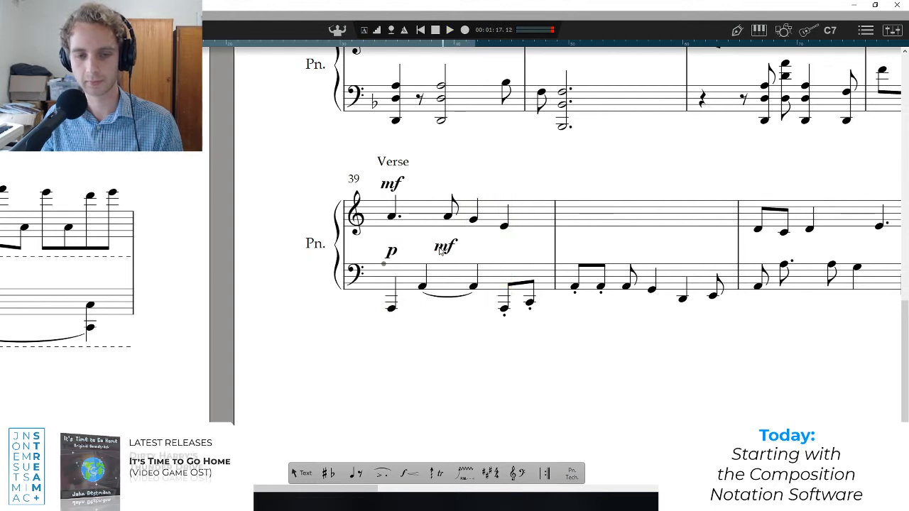
pyautogui.moveTo(440, 250); pyautogui.dragTo(505, 247)
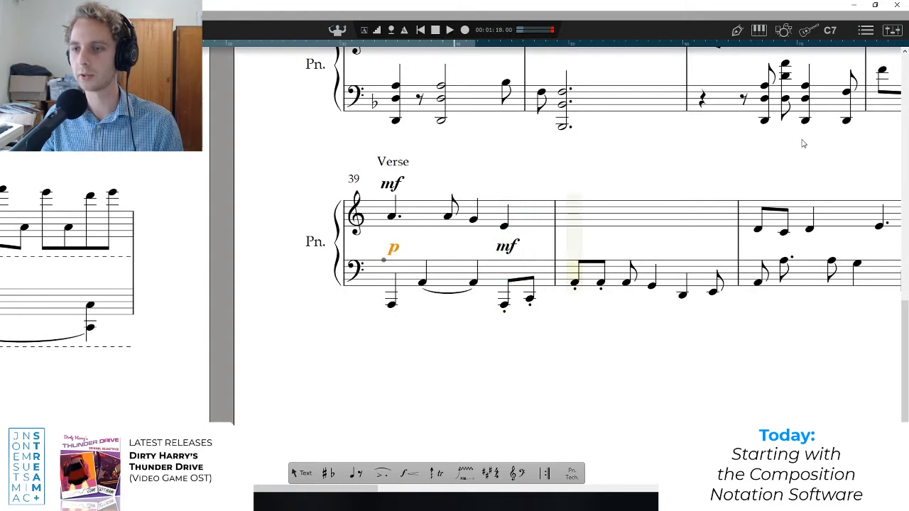
# Play from bar 38 towards the Verse to check the transition with the revised bass and dynamics.
pyautogui.scroll(-3, 803, 144)
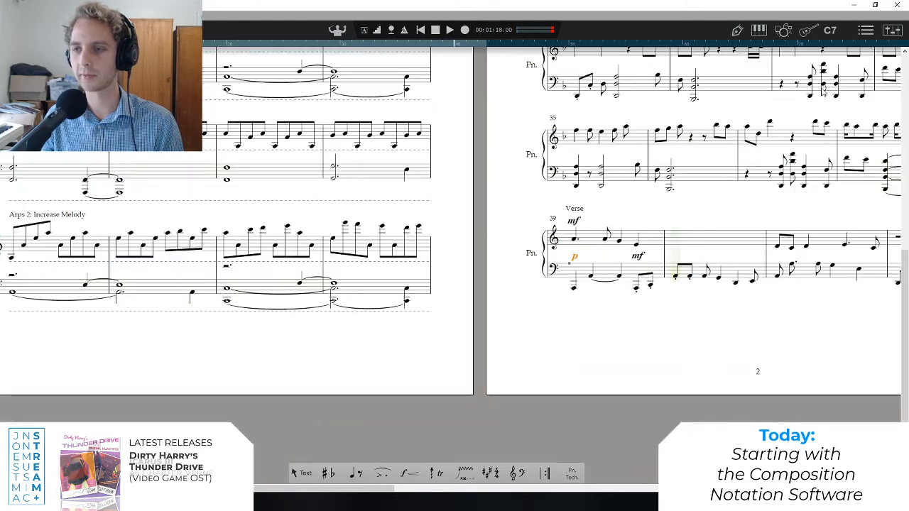
pyautogui.click(883, 153)
pyautogui.press('space')
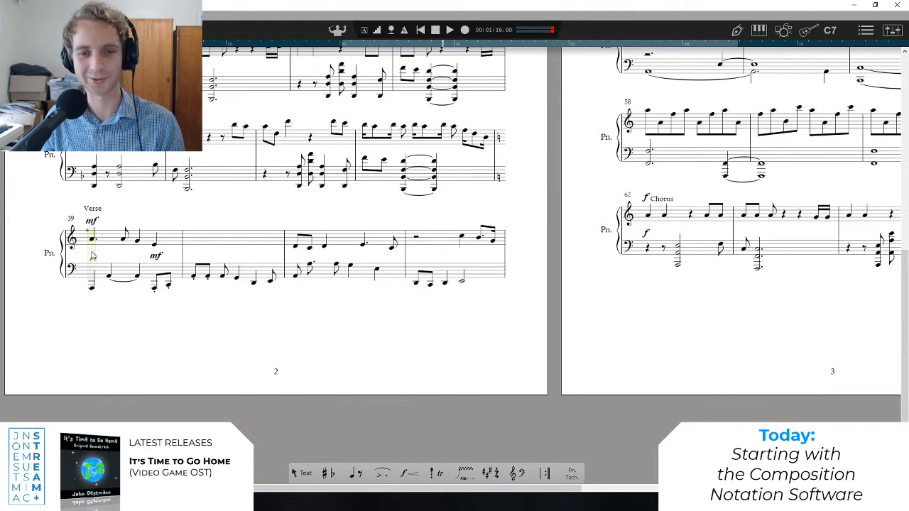
pyautogui.click(364, 150)
pyautogui.press('space')
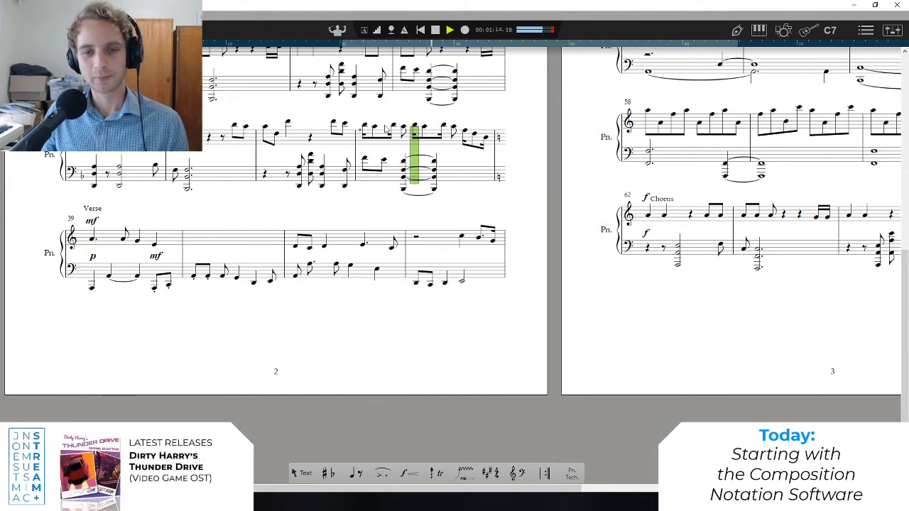
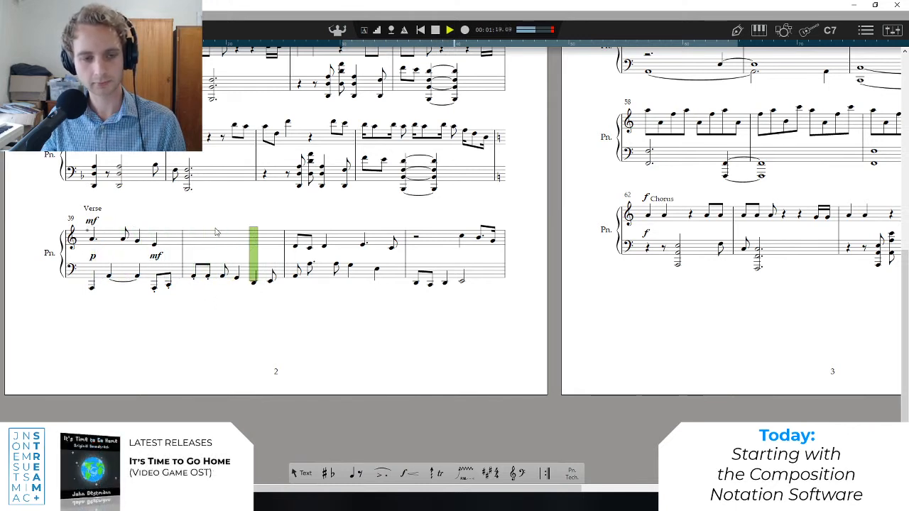
# Enter a row of six eighth-note As above the staff in bar 40's empty treble.
pyautogui.scroll(5, 194, 250)
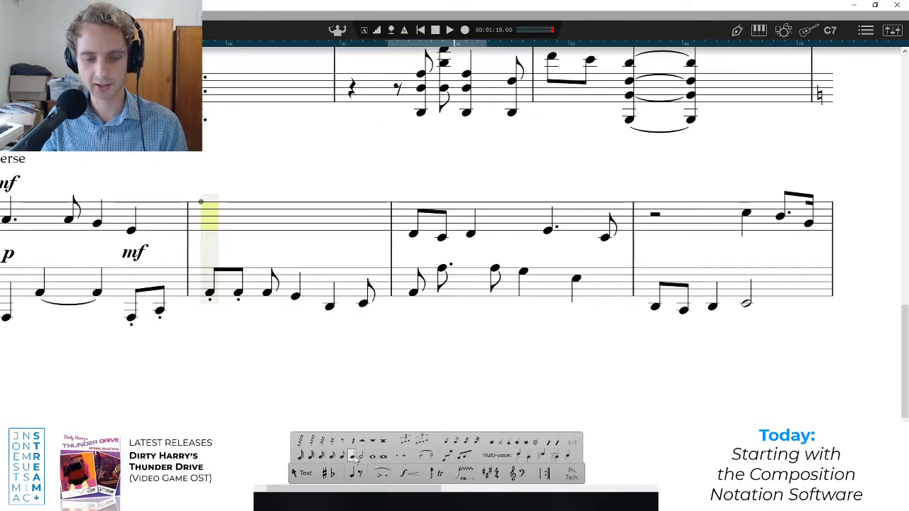
pyautogui.click(355, 460)
pyautogui.click(211, 217)
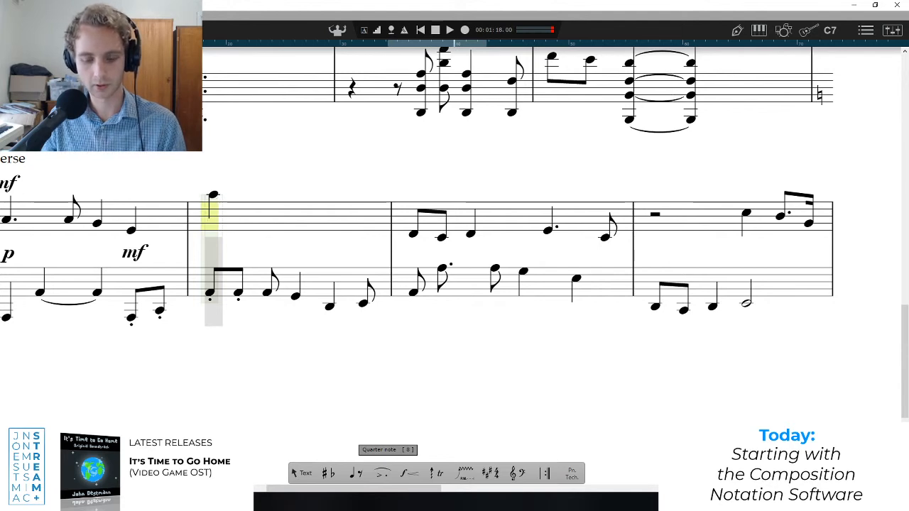
pyautogui.moveTo(362, 477)
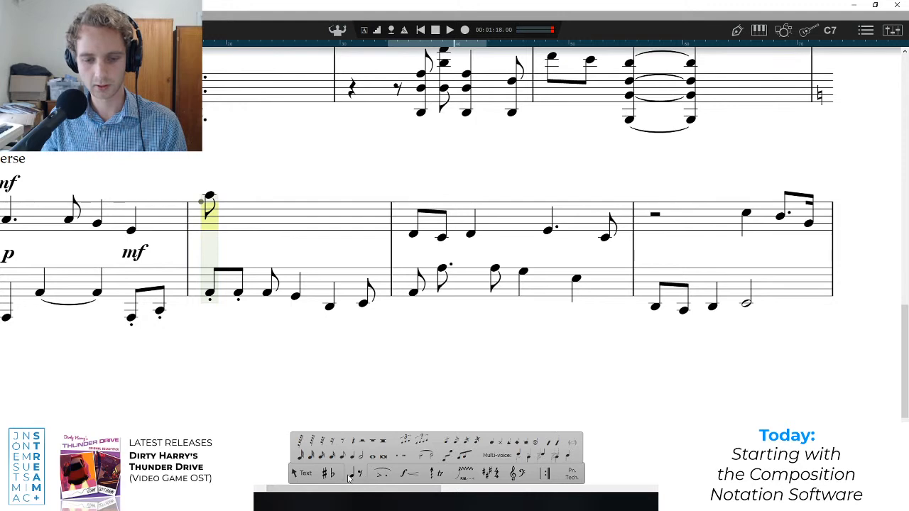
pyautogui.click(206, 194)
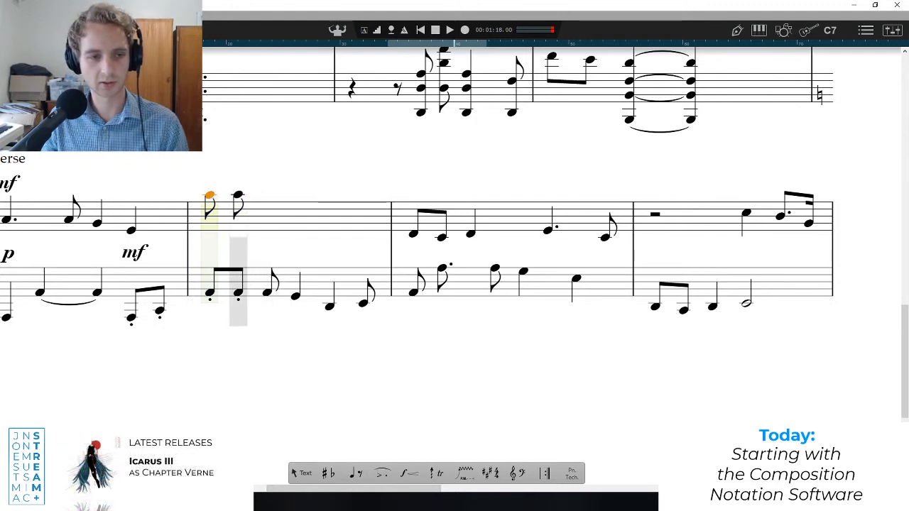
pyautogui.click(237, 195)
pyautogui.click(266, 194)
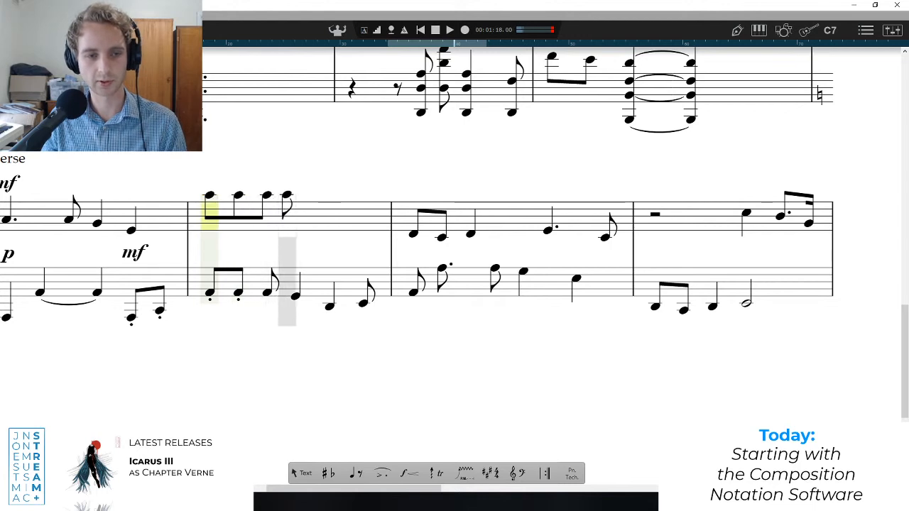
pyautogui.click(288, 194)
pyautogui.click(315, 194)
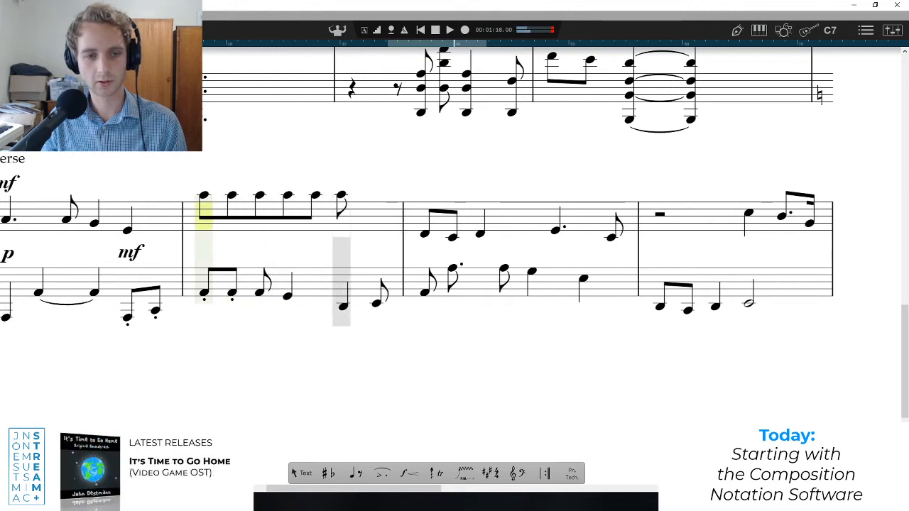
pyautogui.click(343, 195)
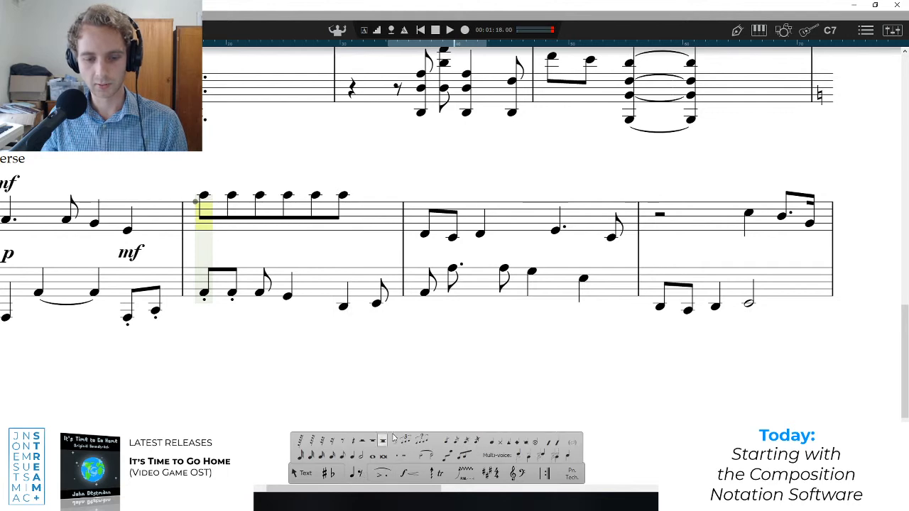
# Try to turn bar 40's first three treble eighths into a triplet, and undo the last changes.
pyautogui.moveTo(265, 179); pyautogui.dragTo(183, 226)
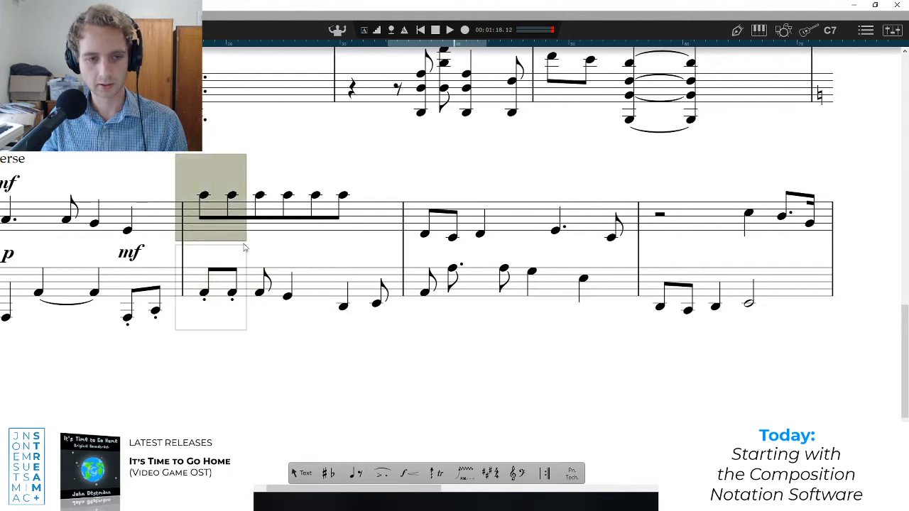
pyautogui.click(260, 195)
pyautogui.keyDown('shift'); pyautogui.click(232, 195); pyautogui.keyUp('shift')
pyautogui.rightClick(204, 196)
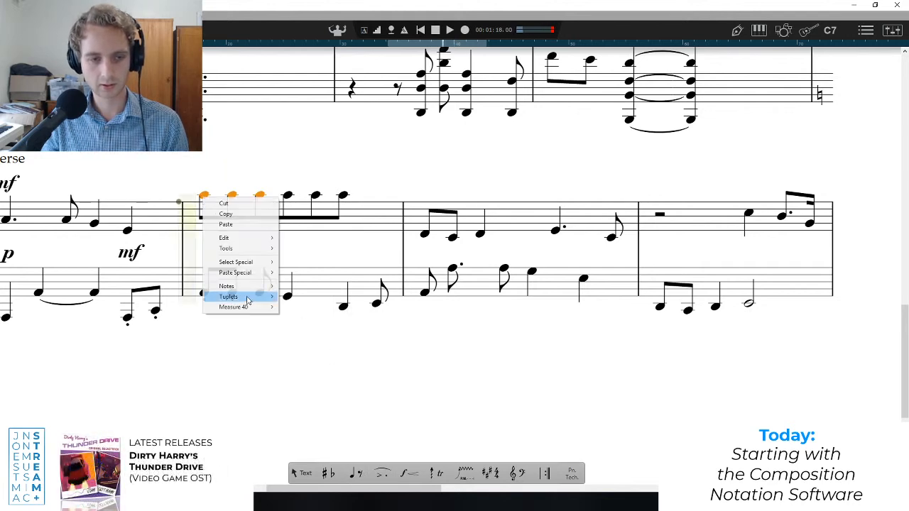
pyautogui.moveTo(234, 296)
pyautogui.click(312, 306)
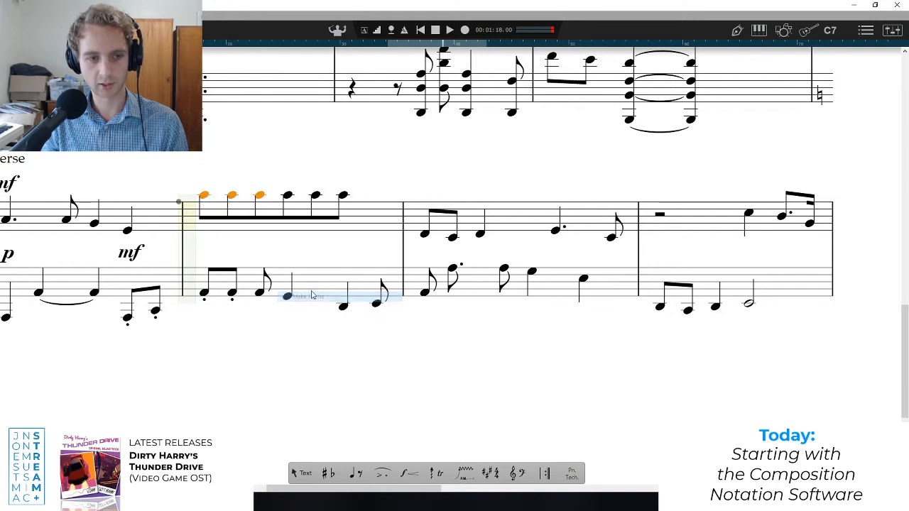
pyautogui.hotkey('ctrl', 'z')
pyautogui.hotkey('ctrl', 'z')
pyautogui.hotkey('ctrl', 'z')
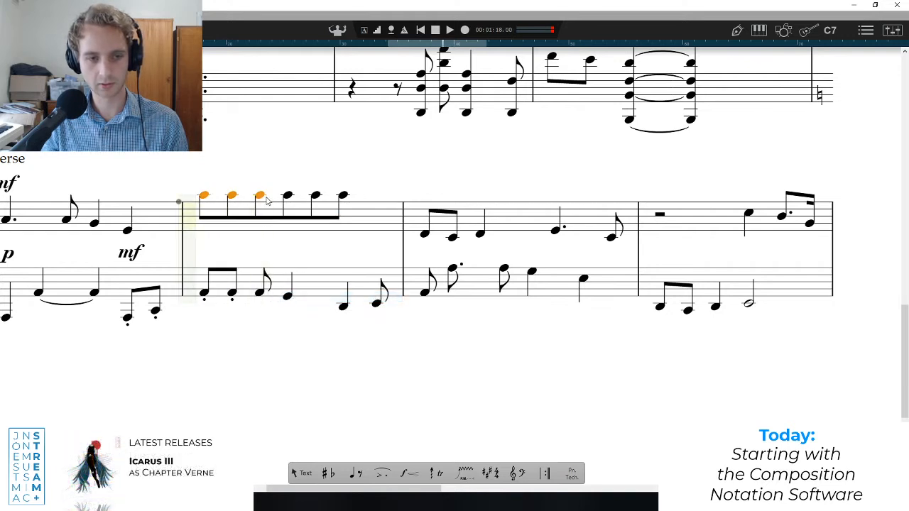
# Group the first three treble eighths of bar 40 as a triplet and play it back.
pyautogui.moveTo(279, 183); pyautogui.dragTo(190, 208)
pyautogui.rightClick(243, 198)
pyautogui.moveTo(298, 302)
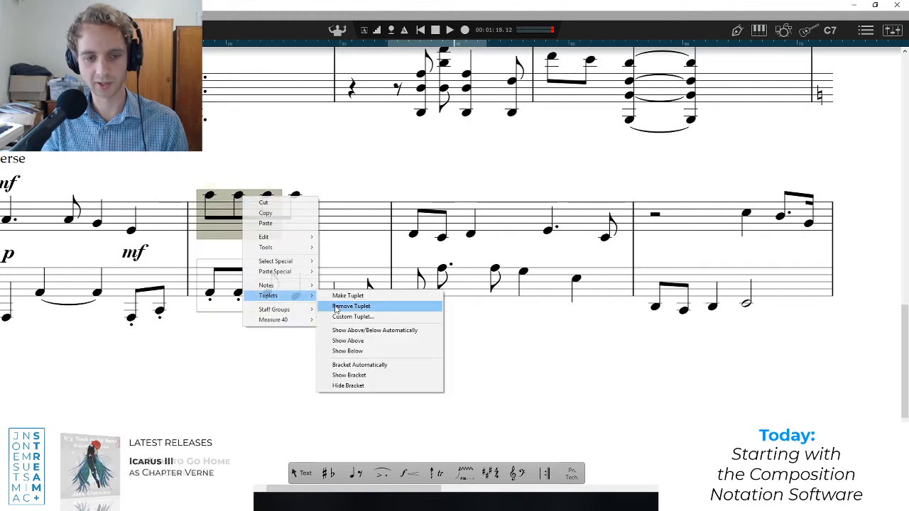
pyautogui.click(348, 295)
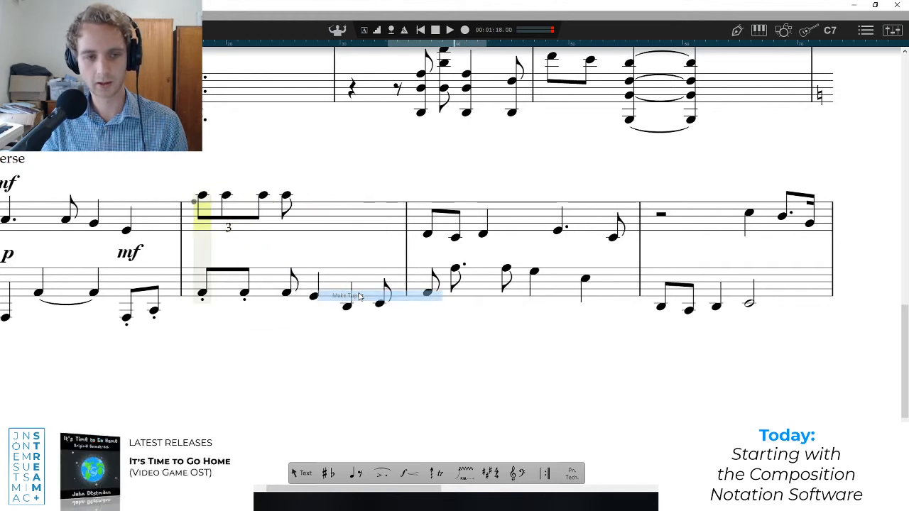
pyautogui.press('space')
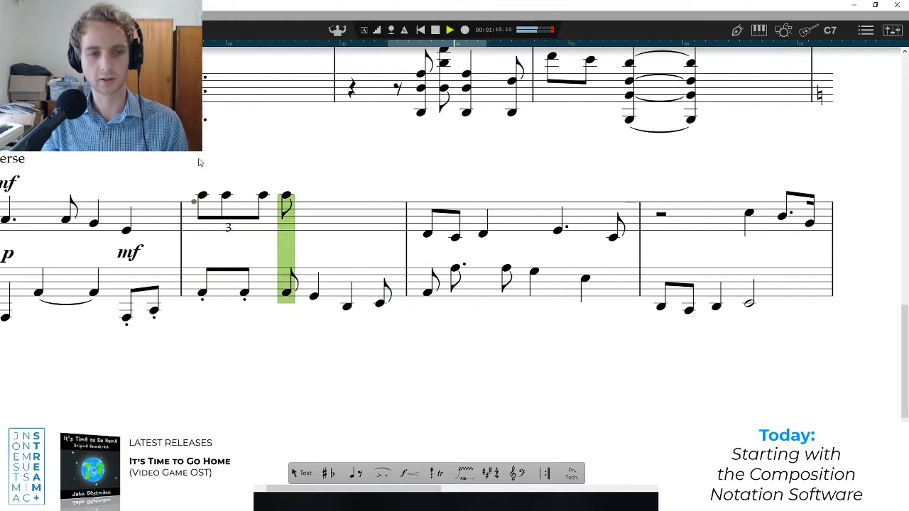
# Try to repeat bar 40's treble eighth-note triplet by pasting copies after it, and undo the copies.
pyautogui.click(286, 197)
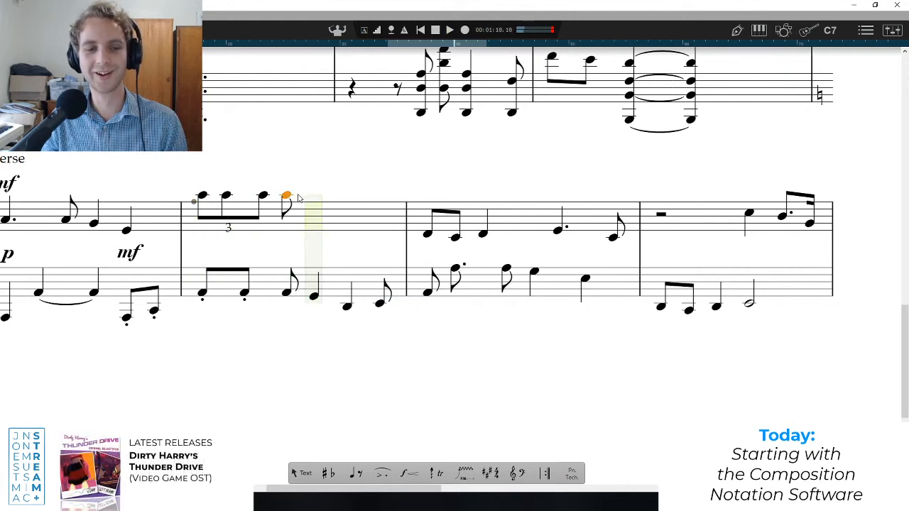
pyautogui.moveTo(197, 183); pyautogui.dragTo(274, 229)
pyautogui.hotkey('ctrl', 'v')
pyautogui.click(302, 222)
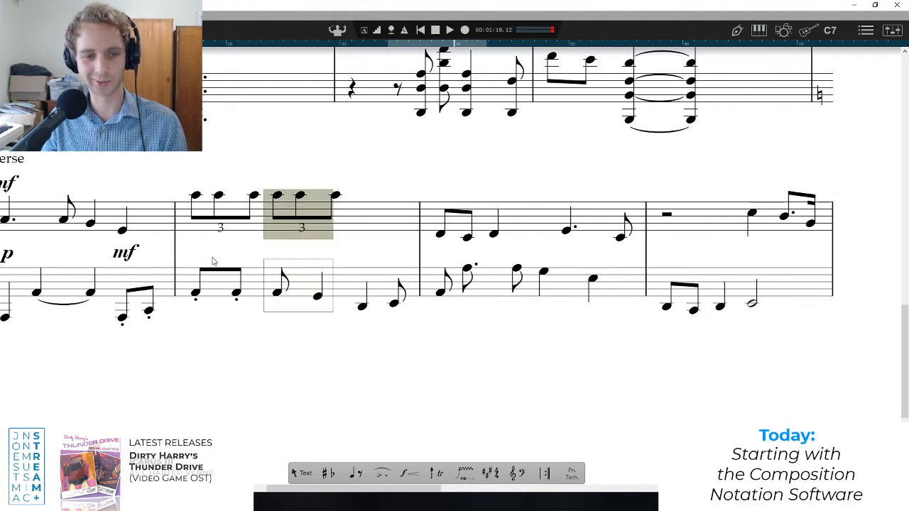
pyautogui.hotkey('ctrl', 'v')
pyautogui.click(349, 212)
pyautogui.hotkey('ctrl', 'z')
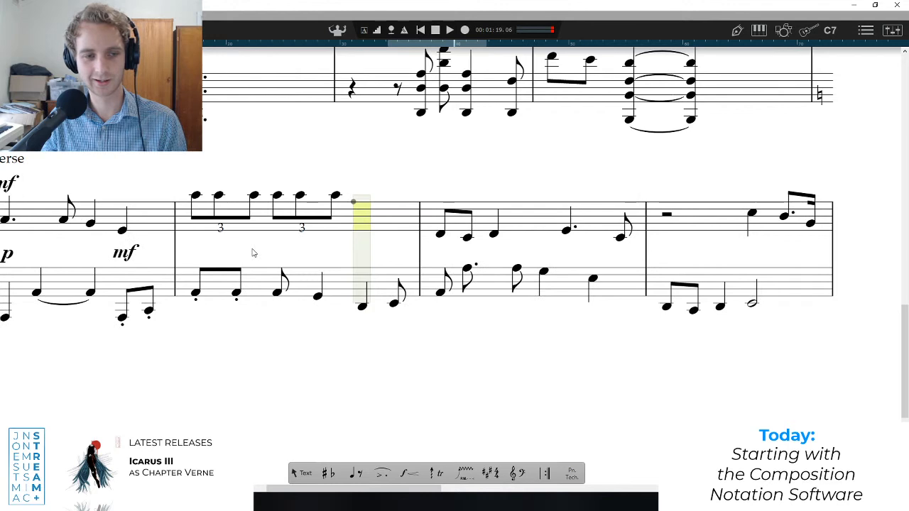
pyautogui.hotkey('ctrl', 'z')
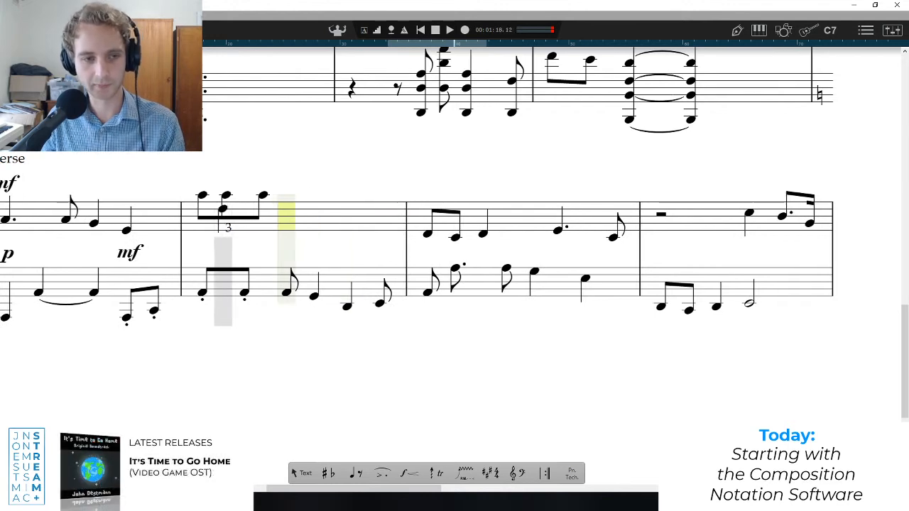
# Replace the triplet eighths in bar 40's treble with three quarter-note As.
pyautogui.click(203, 195)
pyautogui.click(250, 198)
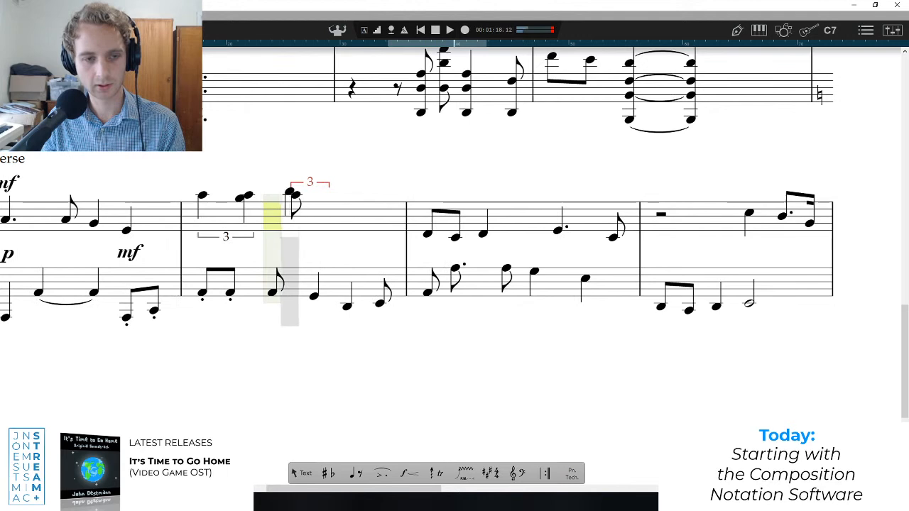
pyautogui.hotkey('ctrl', 'z')
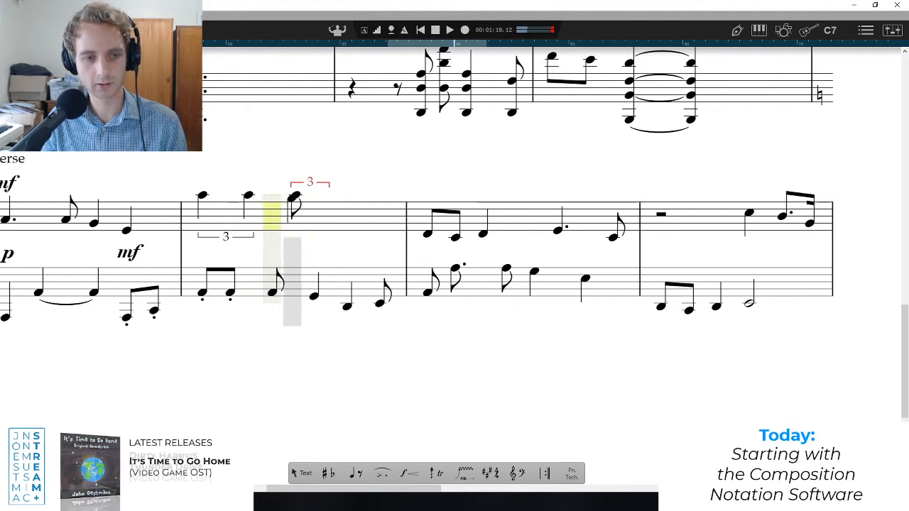
pyautogui.click(248, 240)
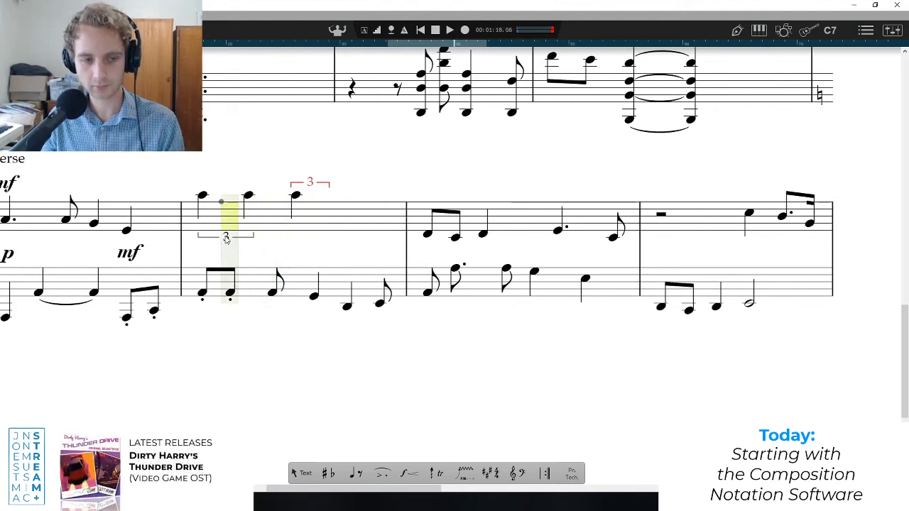
# Remove both existing tuplet groupings from bar 40's three treble quarter notes.
pyautogui.moveTo(306, 236); pyautogui.dragTo(190, 180)
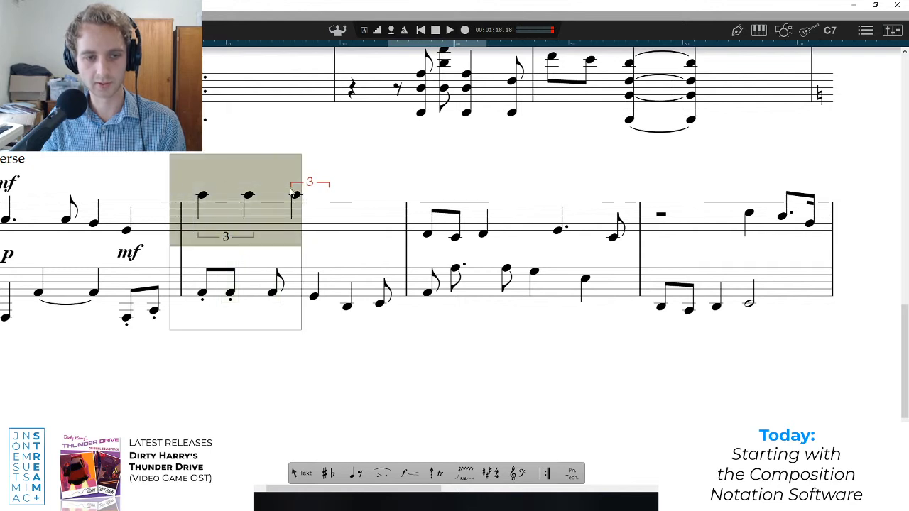
pyautogui.rightClick(295, 194)
pyautogui.moveTo(326, 292)
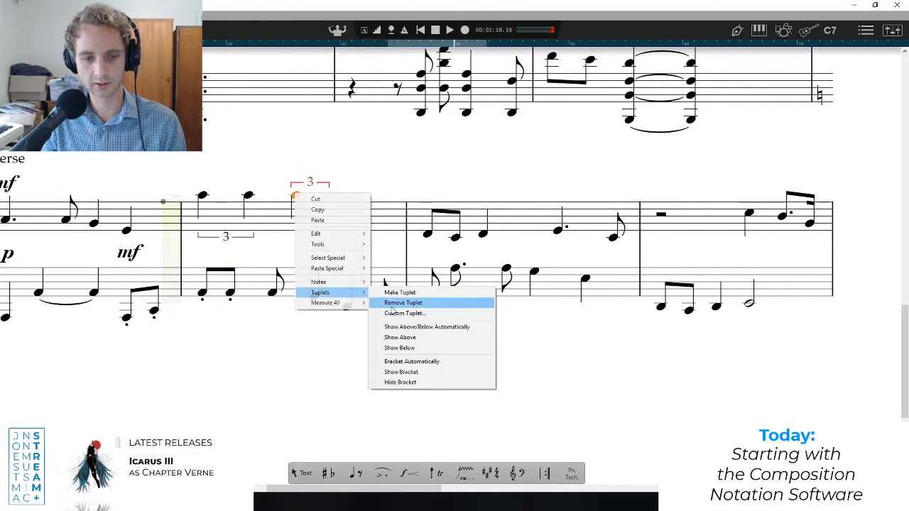
pyautogui.click(397, 303)
pyautogui.moveTo(274, 240); pyautogui.dragTo(189, 188)
pyautogui.rightClick(222, 240)
pyautogui.moveTo(273, 332)
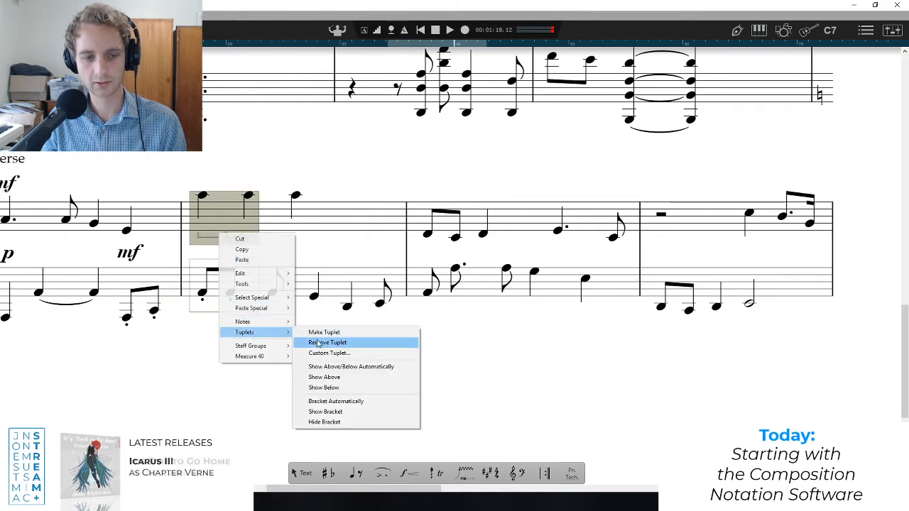
pyautogui.click(348, 343)
# Group bar 40's three treble quarter notes into a single triplet, and play from bar 39 to check it.
pyautogui.moveTo(334, 164); pyautogui.dragTo(200, 222)
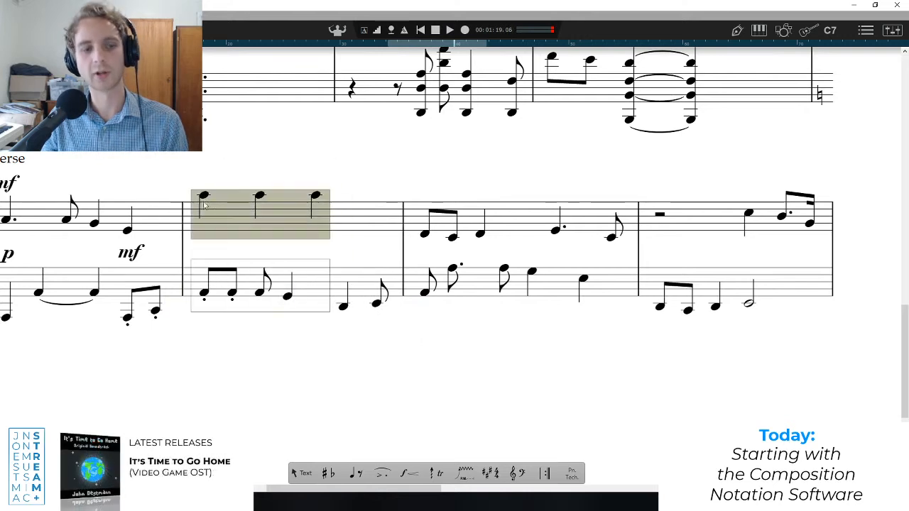
pyautogui.rightClick(206, 193)
pyautogui.moveTo(254, 300)
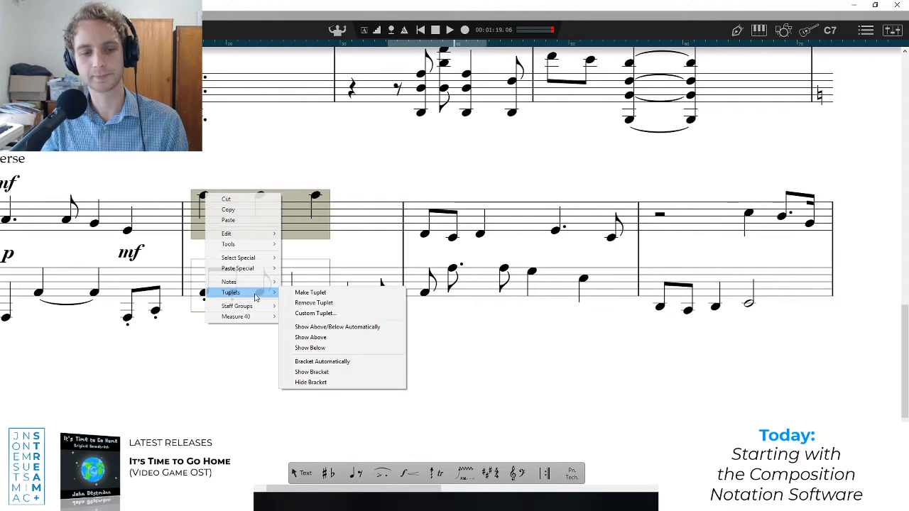
pyautogui.click(312, 298)
pyautogui.click(296, 262)
pyautogui.click(75, 249)
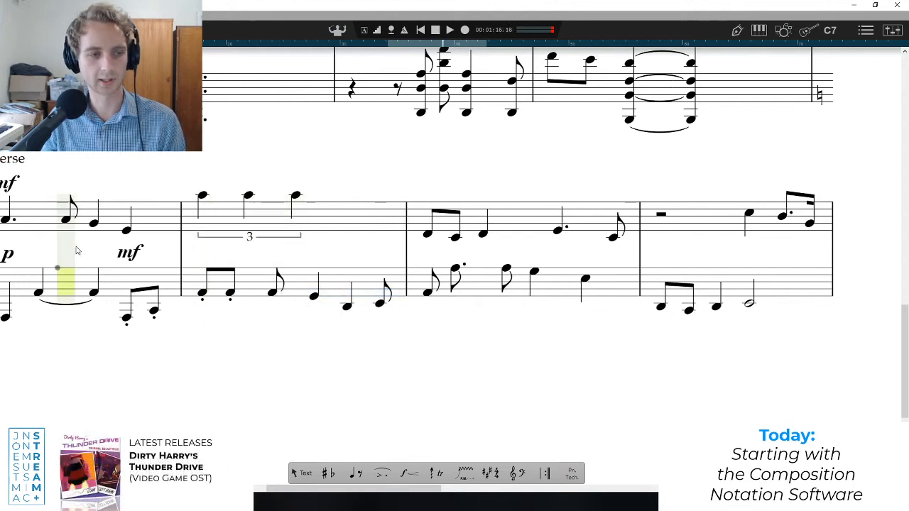
pyautogui.press('space')
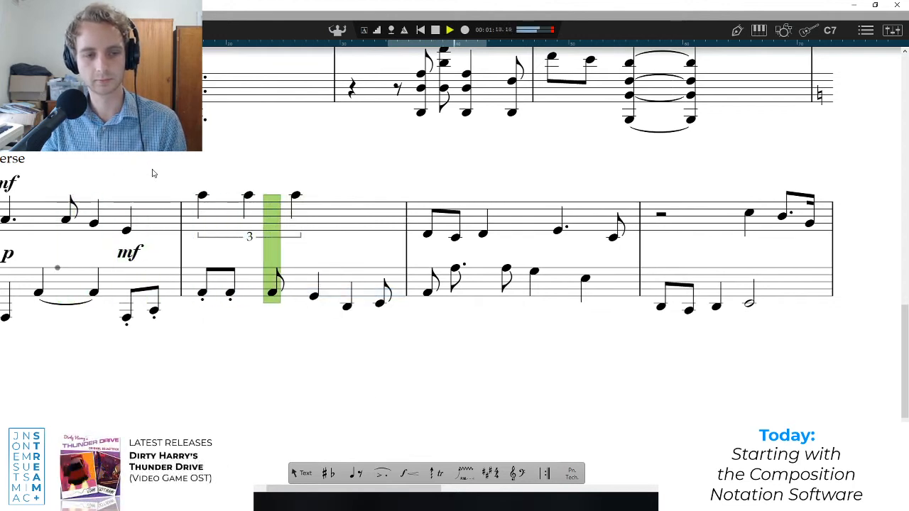
pyautogui.press('space')
# Copy the quarter-note triplet in bar 40's treble and paste it directly after itself to fill the bar.
pyautogui.moveTo(319, 183); pyautogui.dragTo(200, 216)
pyautogui.hotkey('ctrl', 'c')
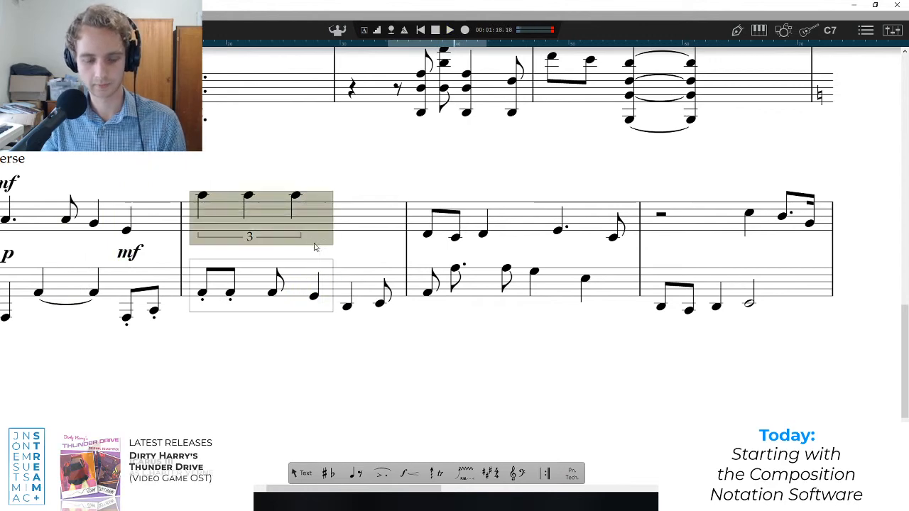
pyautogui.click(341, 206)
pyautogui.hotkey('ctrl', 'v')
pyautogui.click(290, 245)
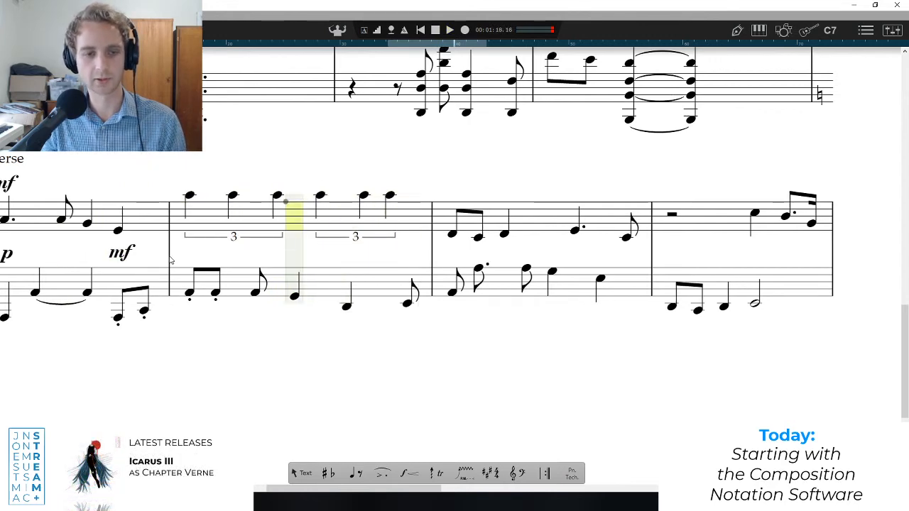
pyautogui.scroll(-3, 149, 251)
pyautogui.click(57, 246)
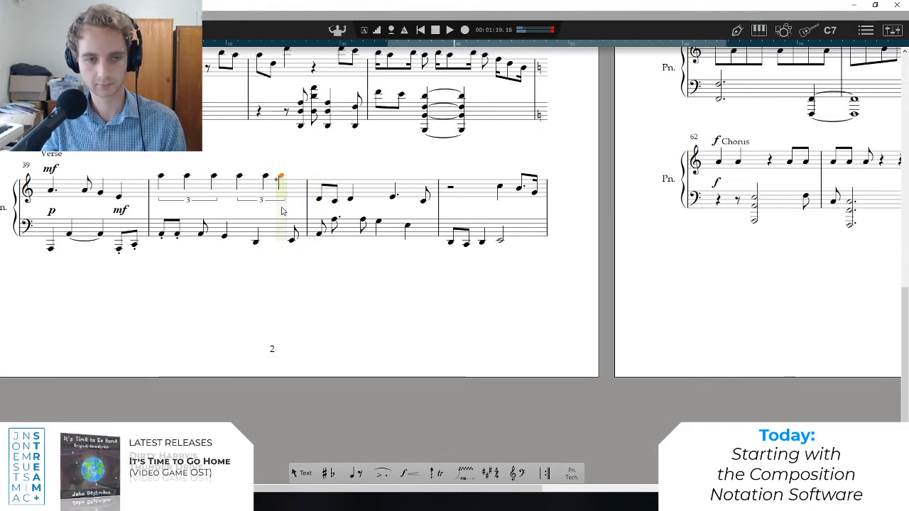
# Replace the last quarter note of bar 40's second treble triplet with two eighths, A and G.
pyautogui.scroll(3, 280, 213)
pyautogui.scroll(2, 283, 256)
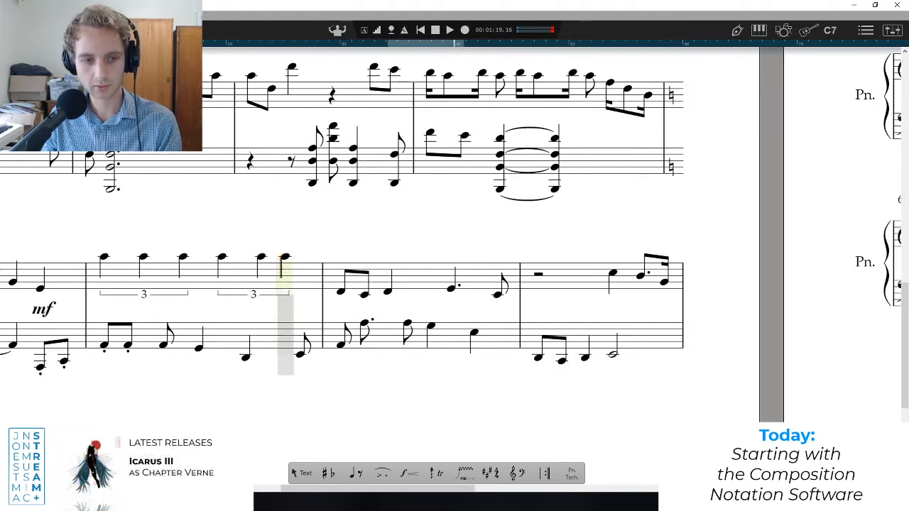
pyautogui.click(284, 256)
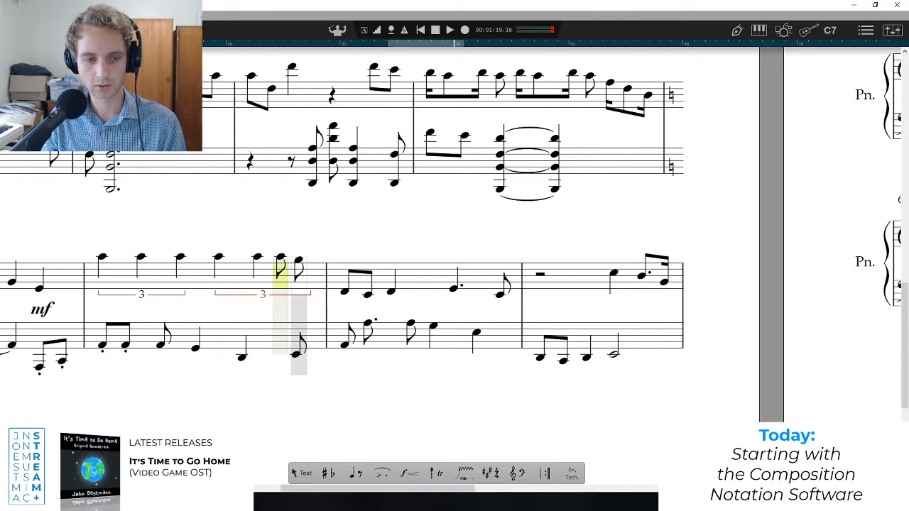
pyautogui.click(299, 260)
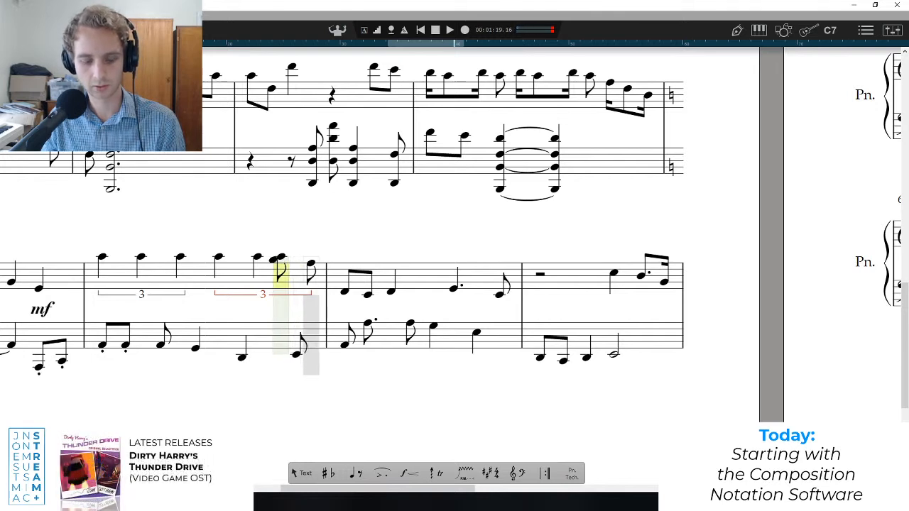
pyautogui.hotkey('ctrl', 'z')
pyautogui.click(311, 261)
pyautogui.press('Escape')
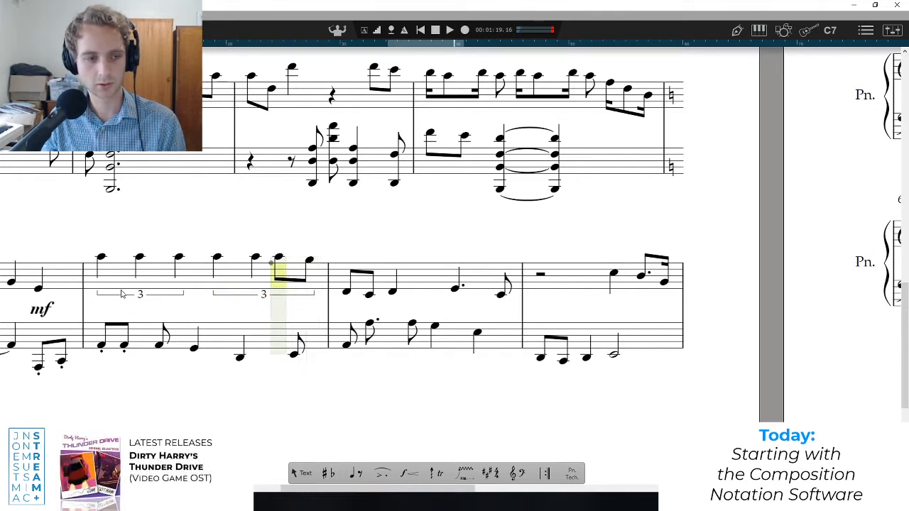
# Play bar 40 to check it, and replace the two eighths ending its treble with two eighths on F.
pyautogui.press('space')
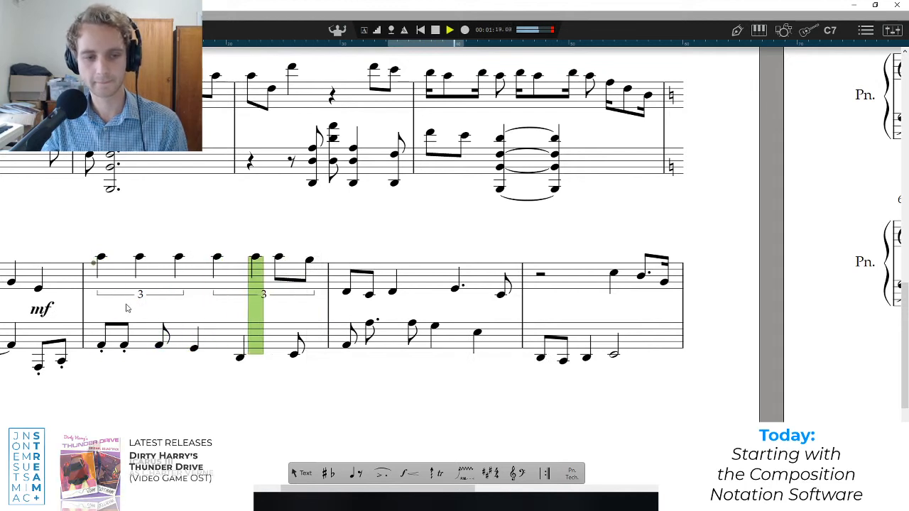
pyautogui.press('space')
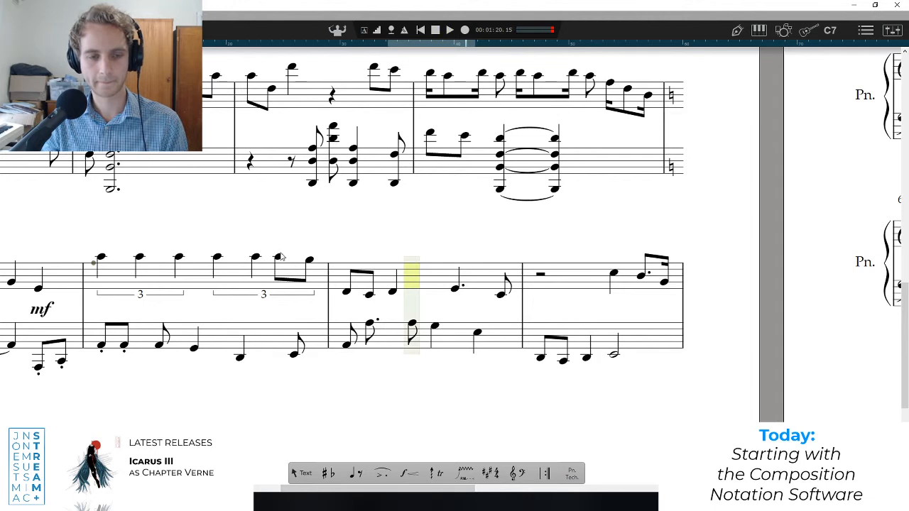
pyautogui.click(309, 260)
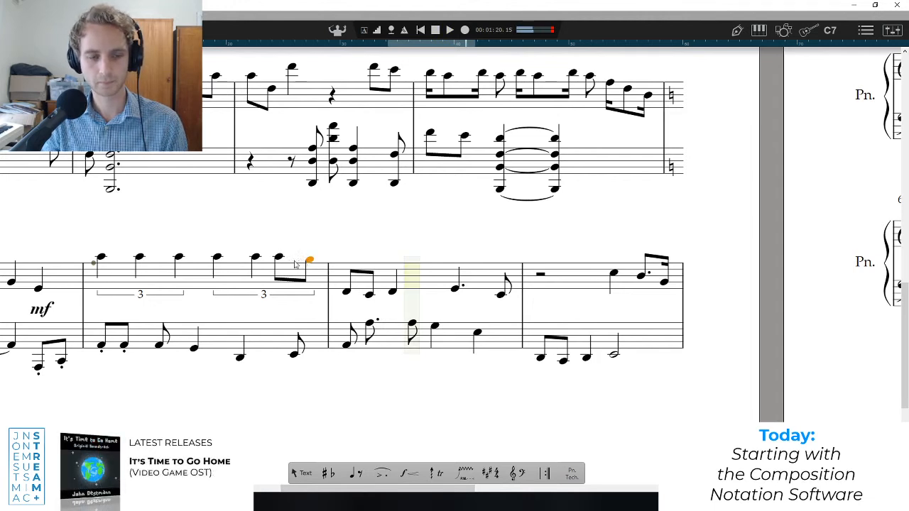
pyautogui.press('Delete')
pyautogui.press('Delete')
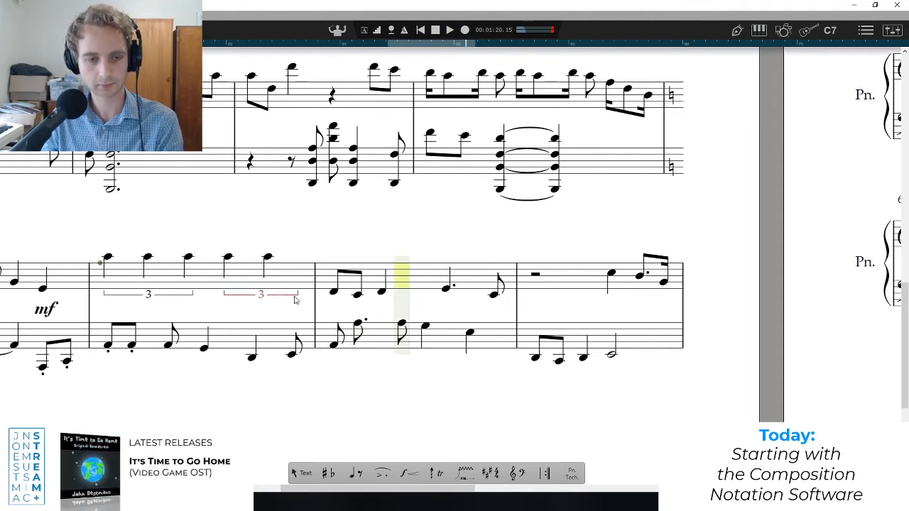
pyautogui.click(299, 298)
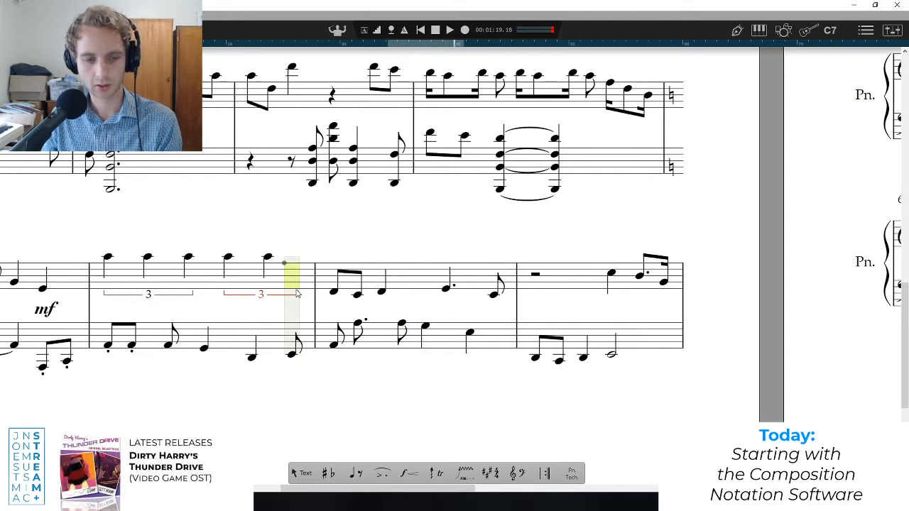
pyautogui.press('q')
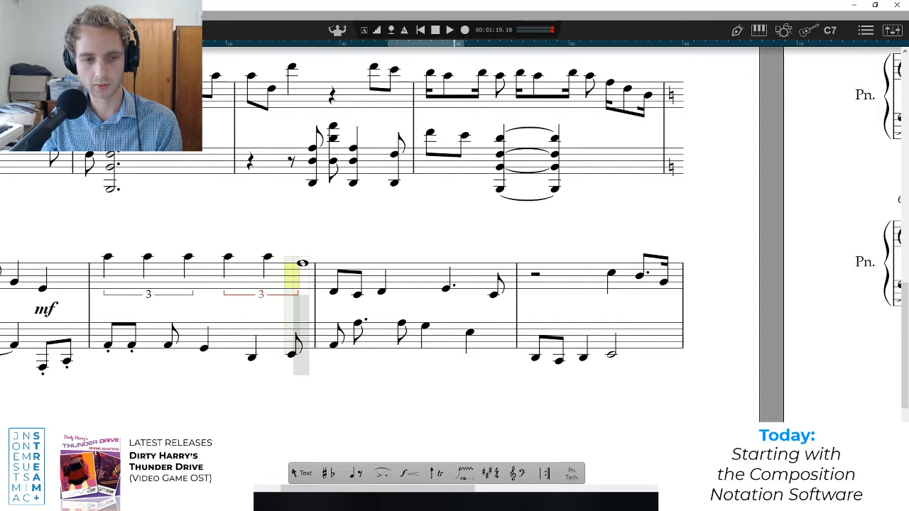
pyautogui.click(304, 263)
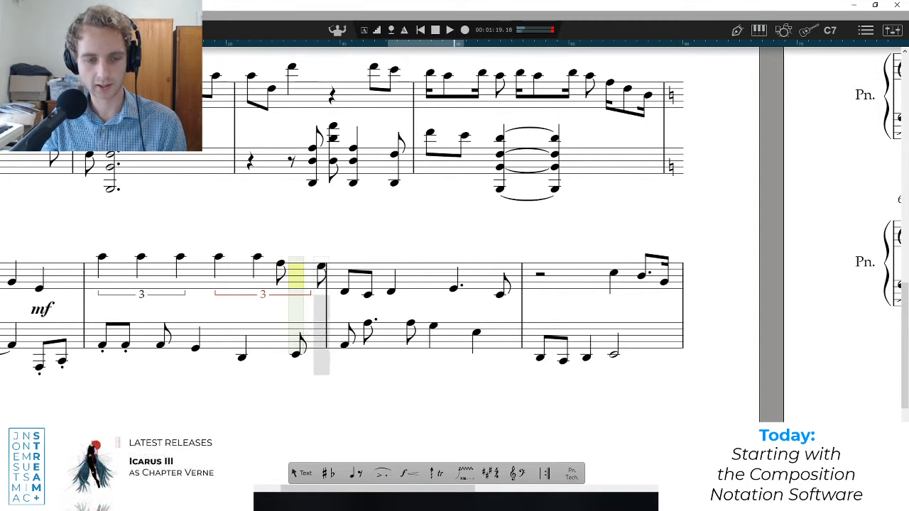
pyautogui.click(319, 265)
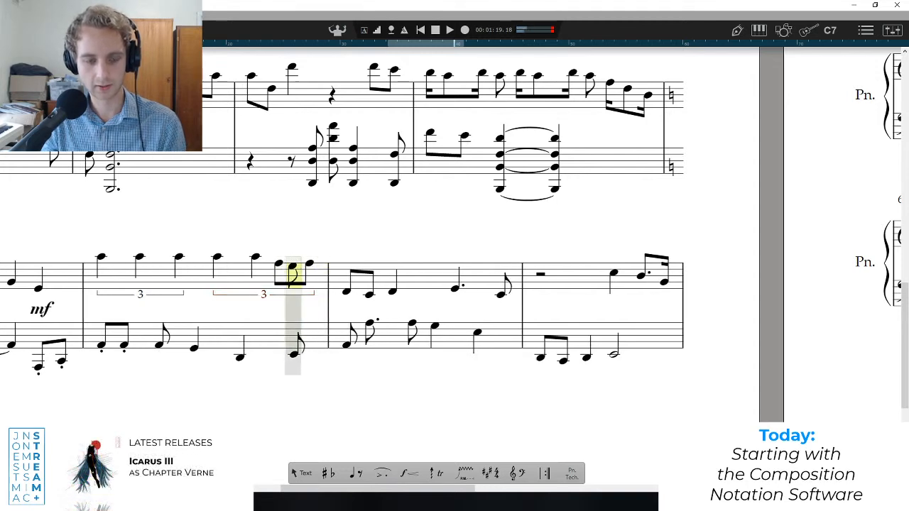
pyautogui.press('Escape')
# Remove the tuplet grouping from the second half of bar 40's treble.
pyautogui.moveTo(320, 231); pyautogui.dragTo(206, 284)
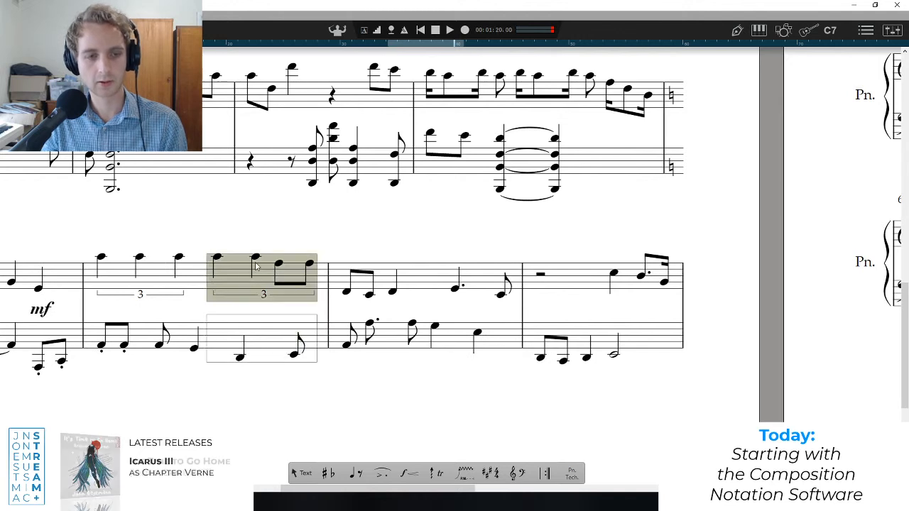
pyautogui.rightClick(259, 262)
pyautogui.moveTo(316, 313)
pyautogui.moveTo(315, 361)
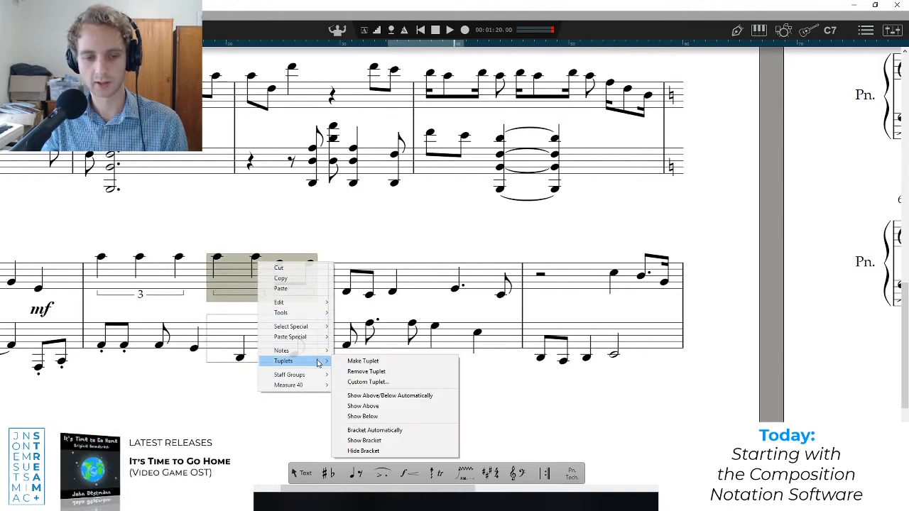
pyautogui.click(340, 372)
# Group the two quarter notes after bar 40's treble triplet into a tuplet of their own.
pyautogui.moveTo(278, 227); pyautogui.dragTo(203, 284)
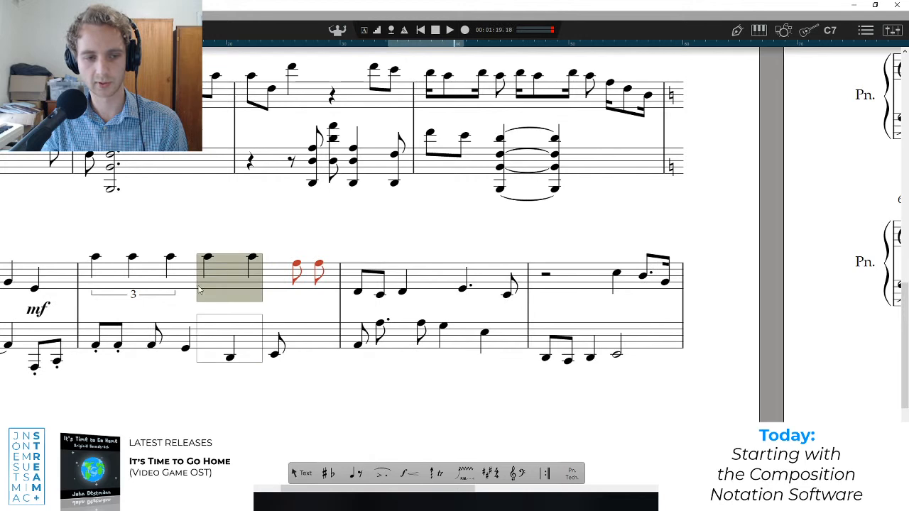
pyautogui.rightClick(207, 258)
pyautogui.moveTo(270, 358)
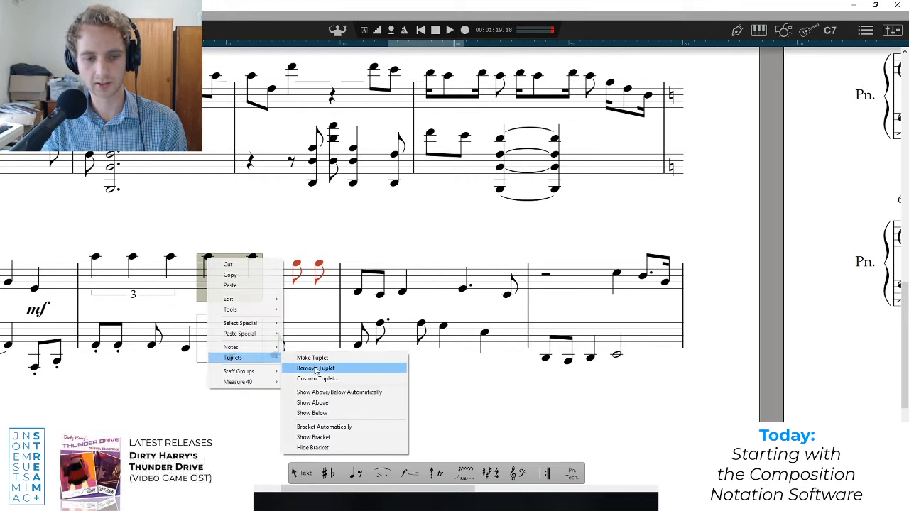
pyautogui.click(325, 358)
pyautogui.click(287, 309)
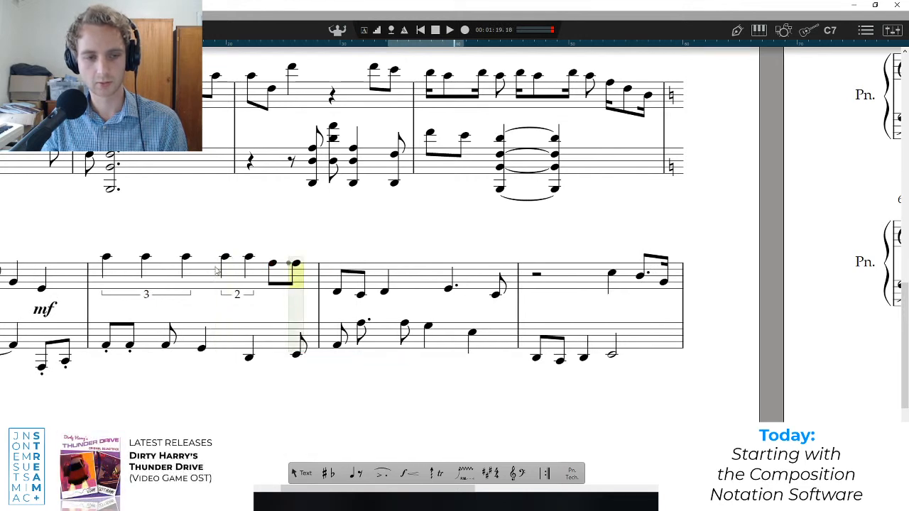
# Change bar 40's last two treble eighths to G and E, and play the bar to check them.
pyautogui.press('space')
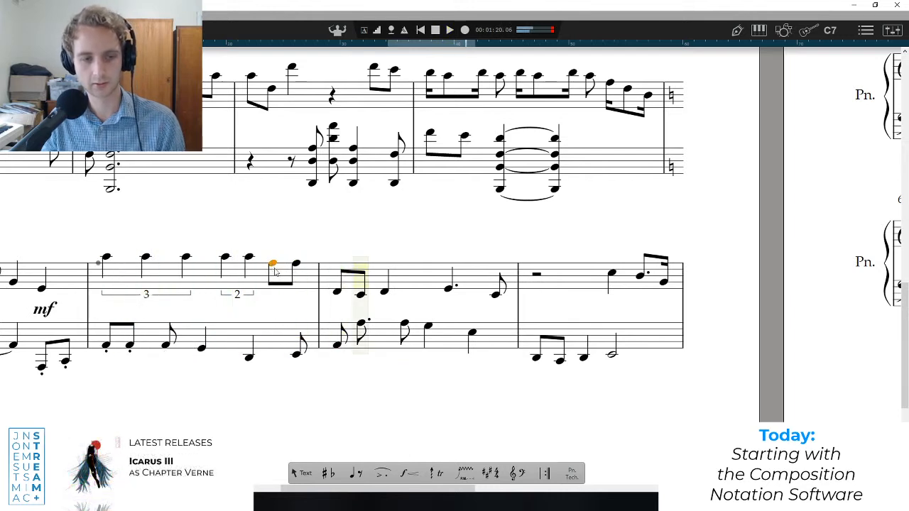
pyautogui.click(106, 313)
pyautogui.press('space')
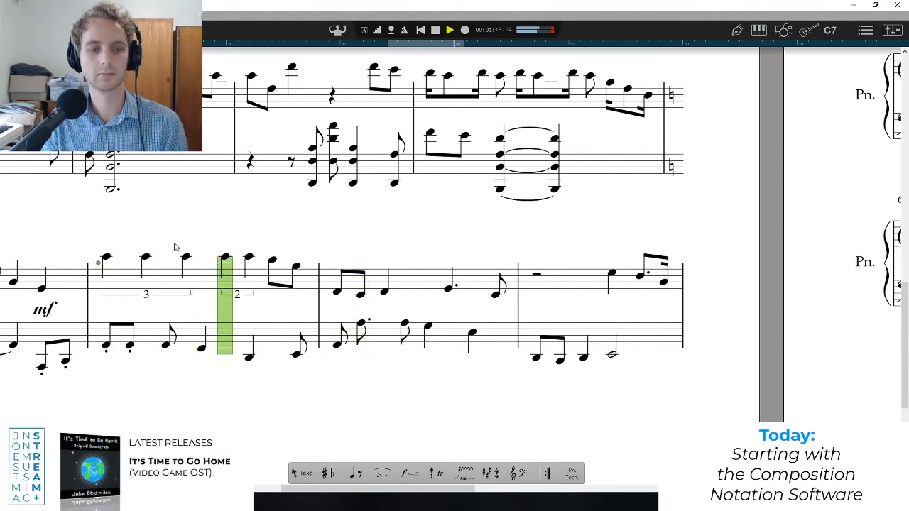
pyautogui.press('space')
# Play the Verse from bar 39 into bar 41 to hear the revised melody in context.
pyautogui.moveTo(295, 490); pyautogui.dragTo(265, 491)
pyautogui.click(213, 291)
pyautogui.press('space')
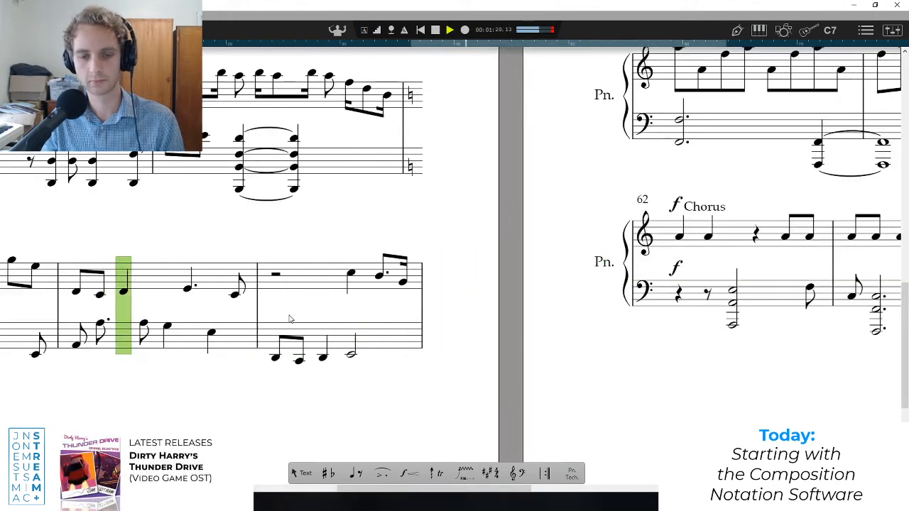
pyautogui.press('space')
# Transpose all of bar 40's treble notes up one octave.
pyautogui.moveTo(350, 489); pyautogui.dragTo(236, 490)
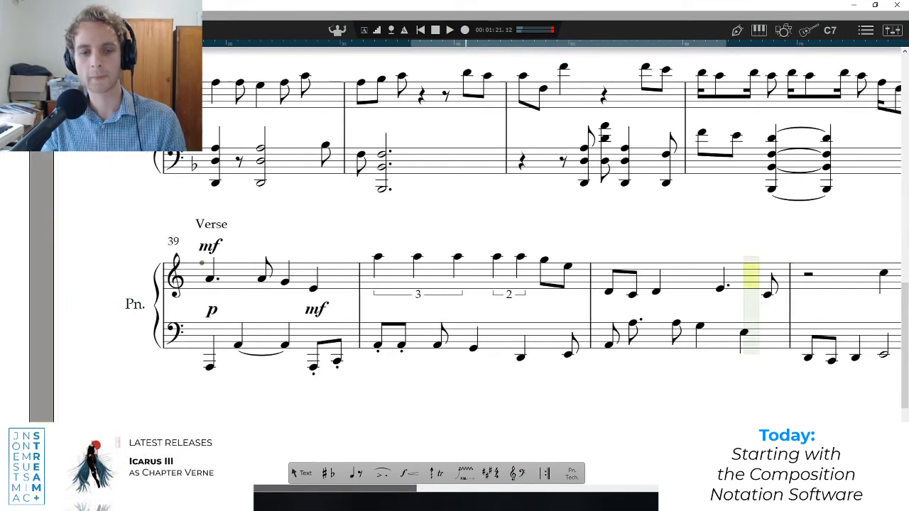
pyautogui.click(493, 313)
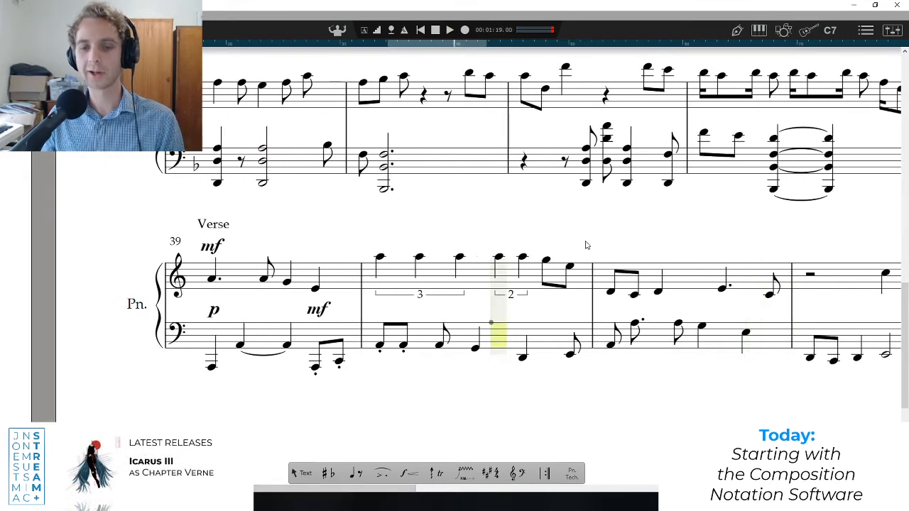
pyautogui.moveTo(585, 244); pyautogui.dragTo(384, 264)
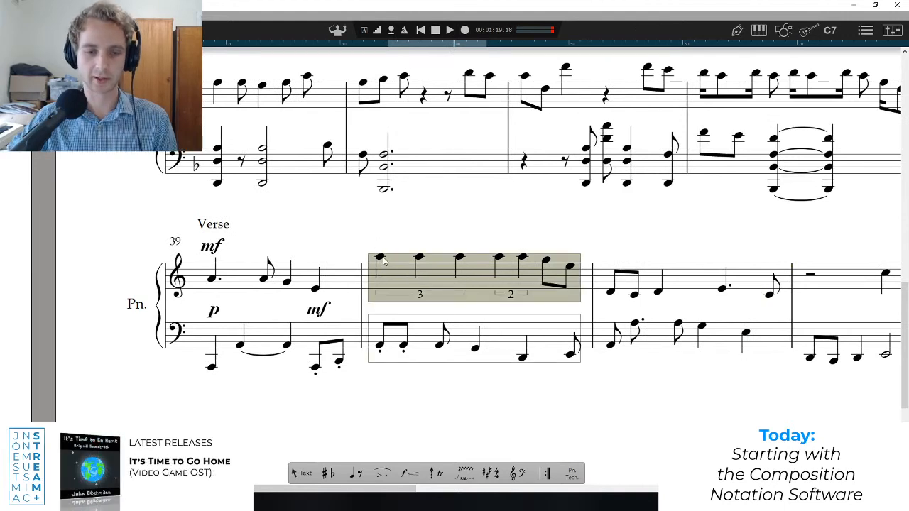
pyautogui.hotkey('ctrl', 'Up')
# Add a pp dynamic above the start of bar 40's treble and an mf above the start of bar 41's.
pyautogui.moveTo(412, 473)
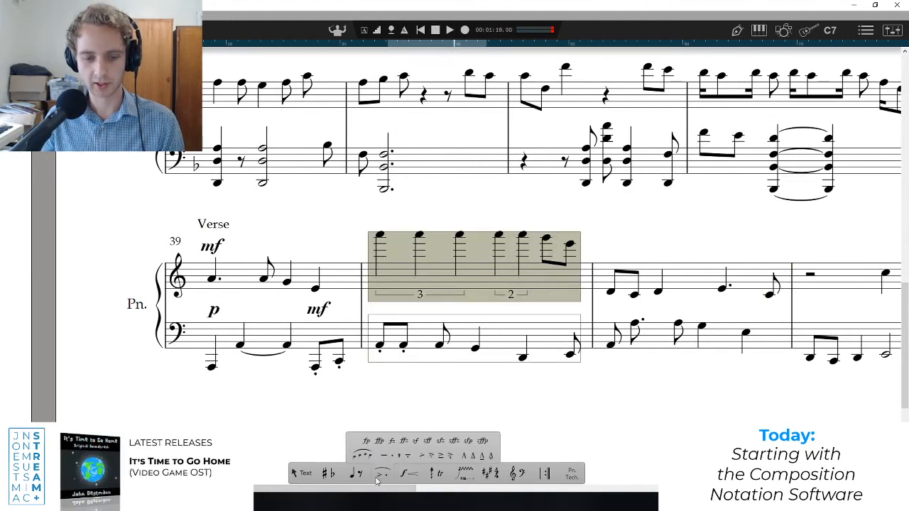
pyautogui.click(362, 456)
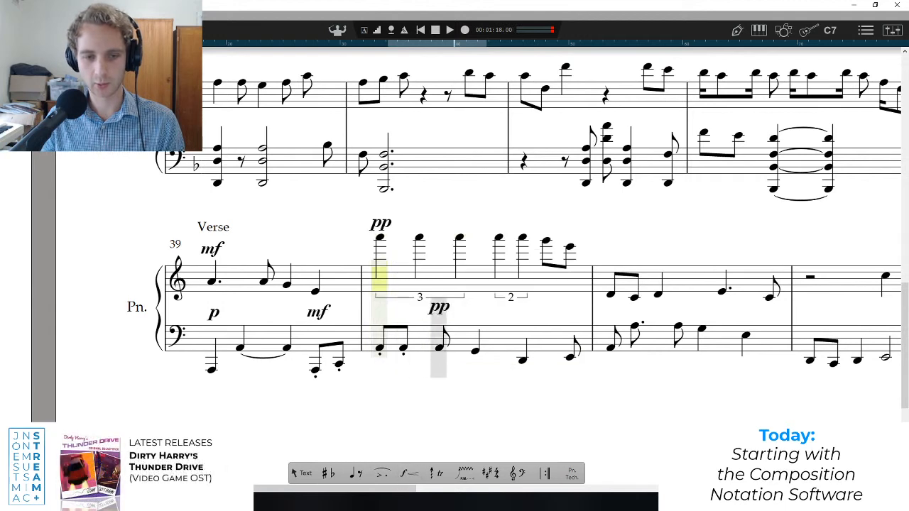
pyautogui.moveTo(386, 474)
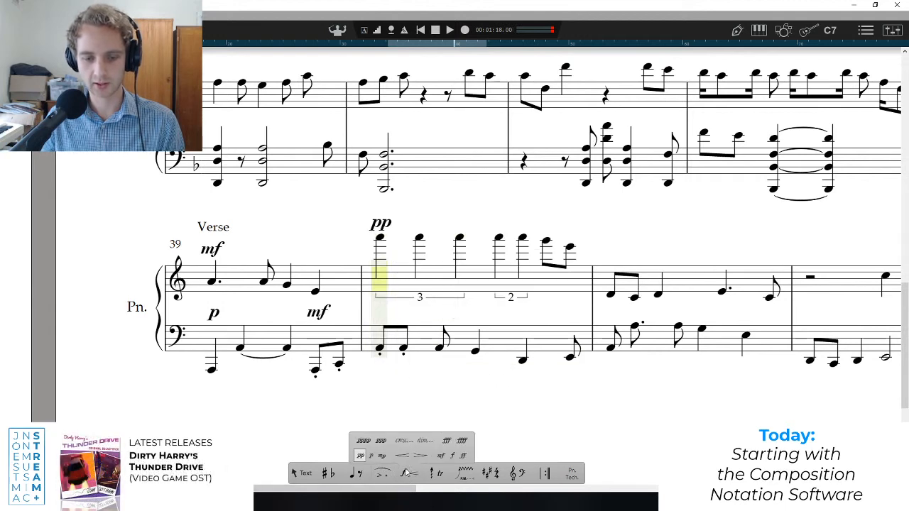
pyautogui.click(443, 455)
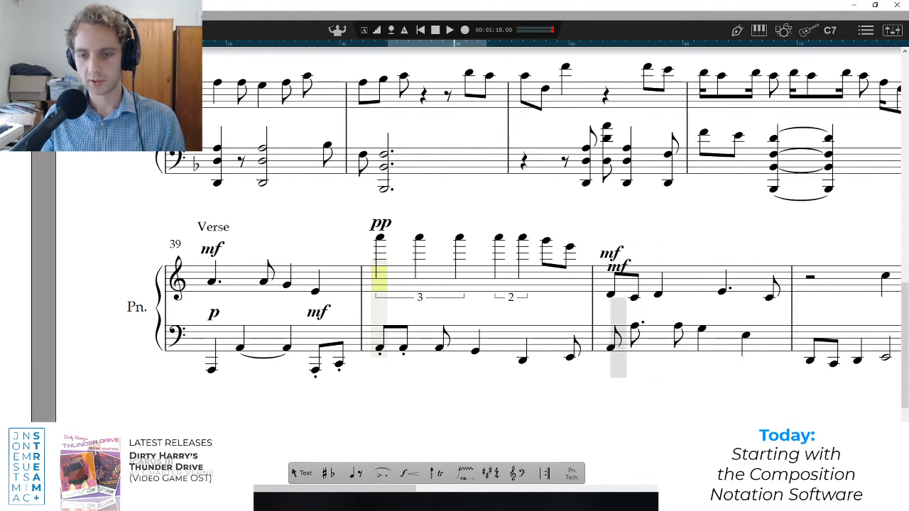
# Play the Verse from bar 39 to check the octave change and new dynamics, and return to bar 39.
pyautogui.click(210, 302)
pyautogui.press('space')
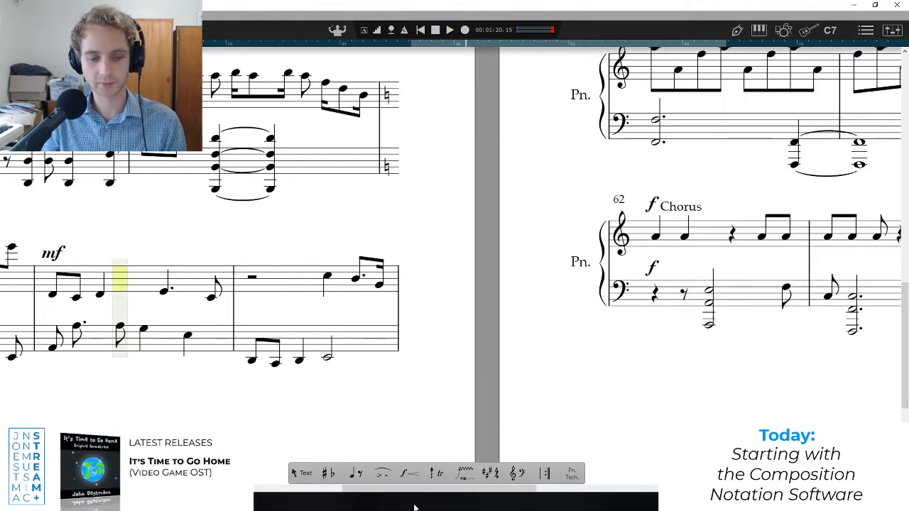
pyautogui.moveTo(413, 489); pyautogui.dragTo(280, 489)
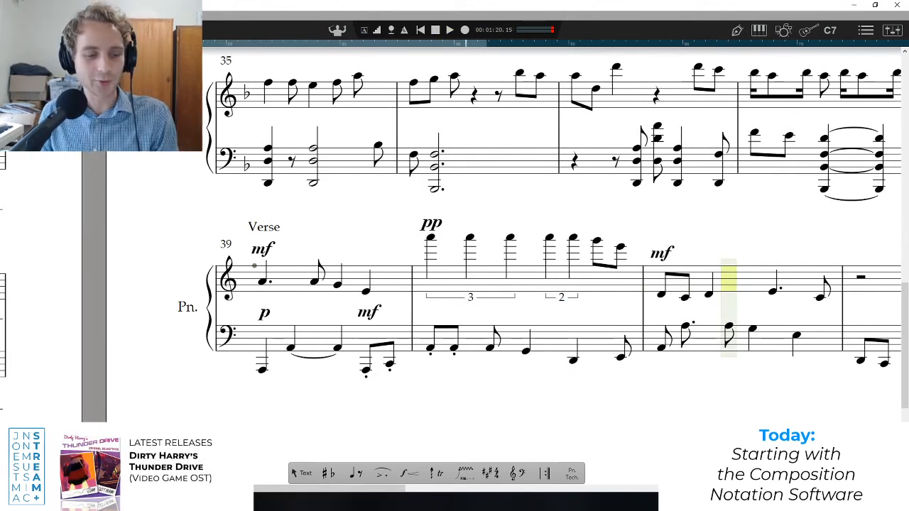
# Switch to the streaming software, OBS, and change the live scene to Outro.
pyautogui.hotkey('alt', 'Tab')
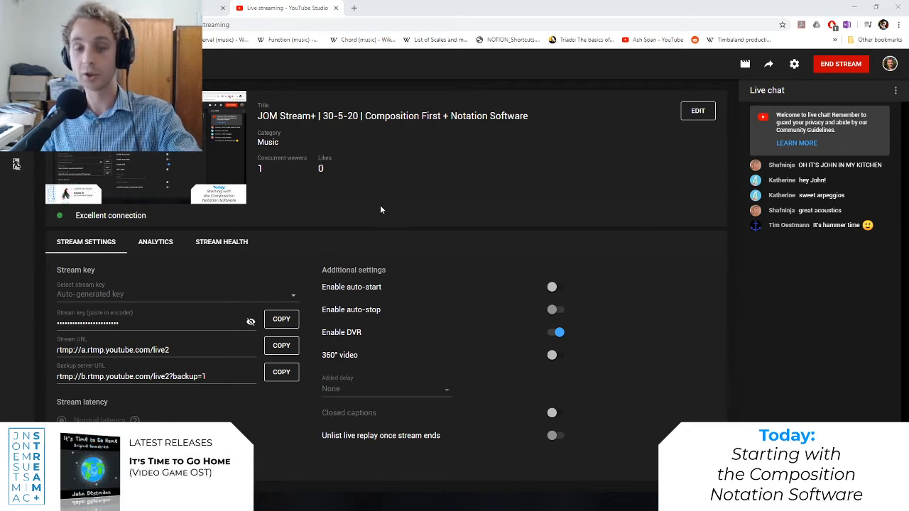
pyautogui.click(206, 502)
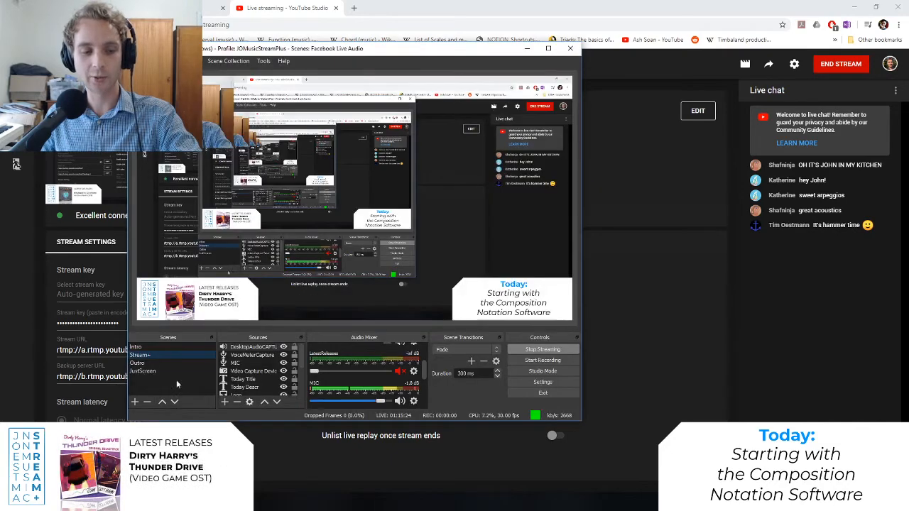
pyautogui.click(138, 363)
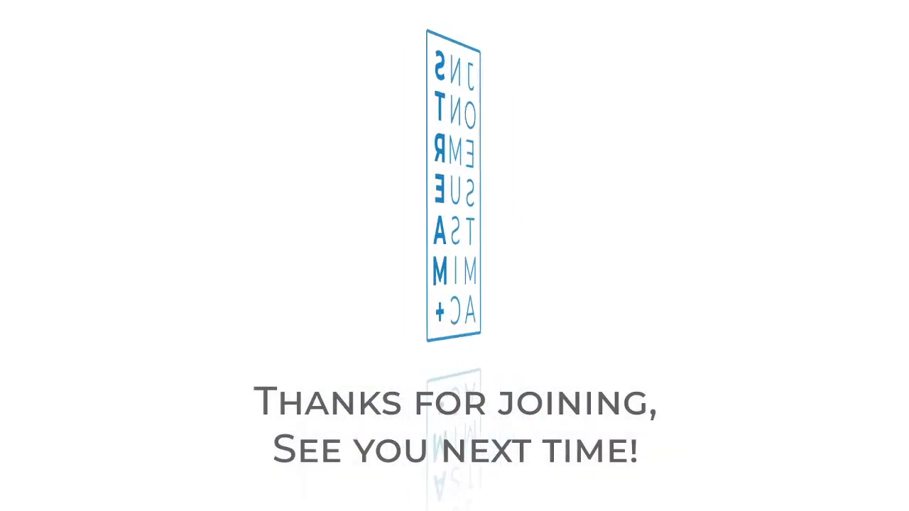